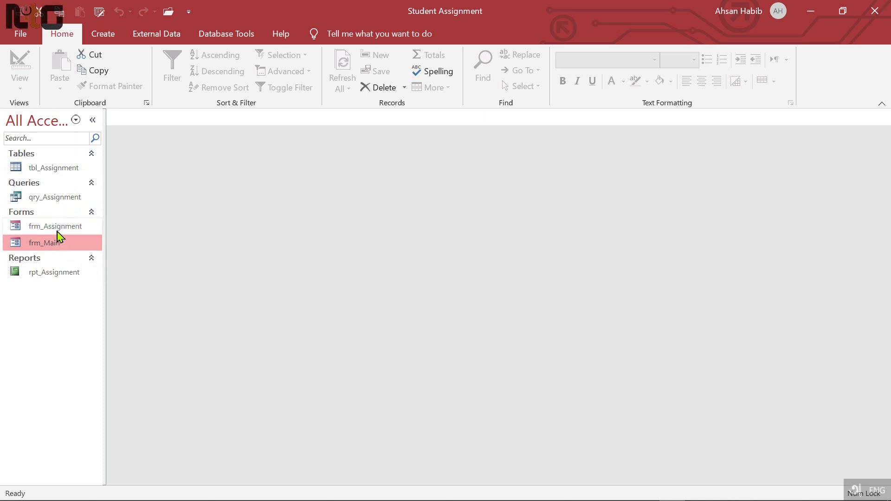
Step: Close the existing Student Assignment database and the file folder window behind it
left_click(58, 243)
left_click(57, 228)
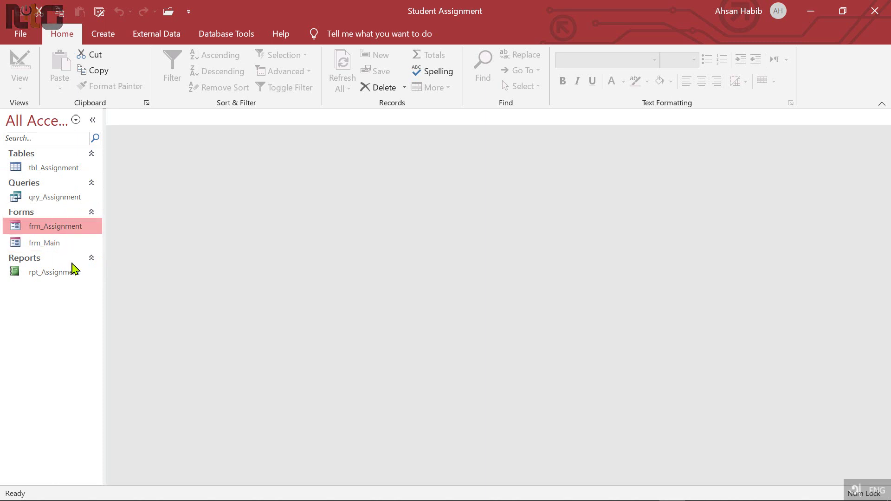
left_click(65, 278)
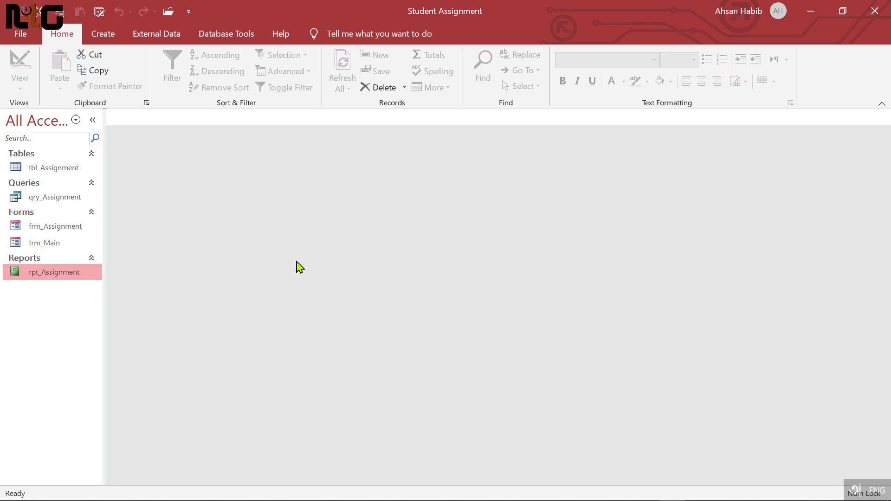
left_click(874, 10)
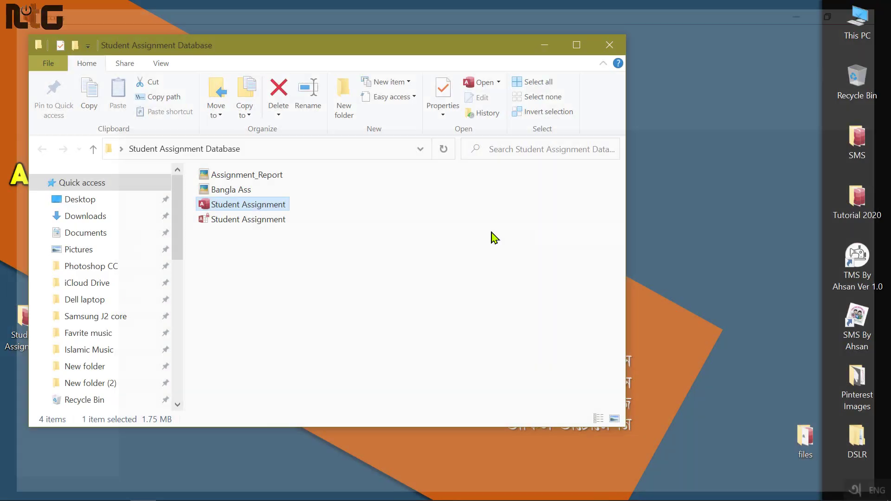
key("alt+F4")
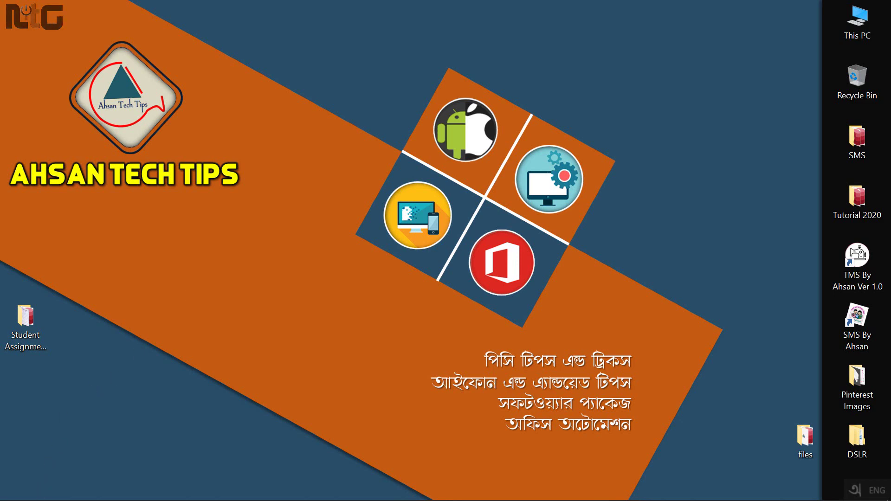
Step: Start Access and set up a blank database with the file name Student Assignment
left_click(13, 491)
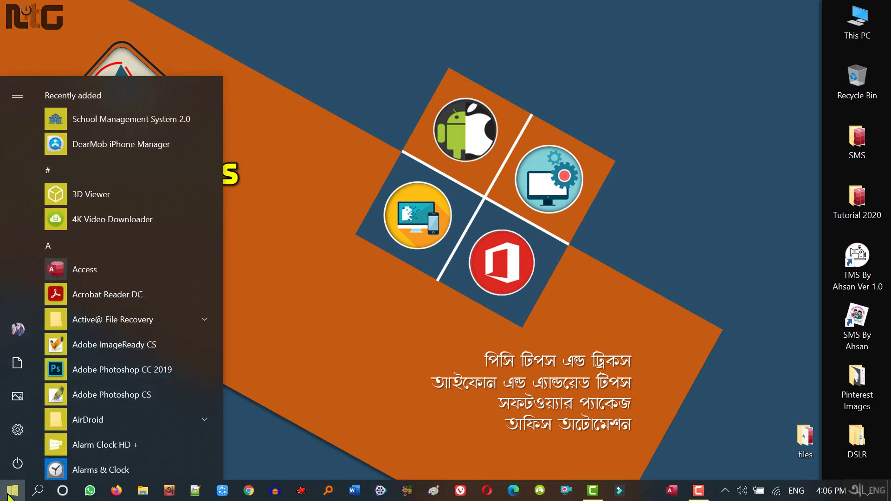
left_click(101, 274)
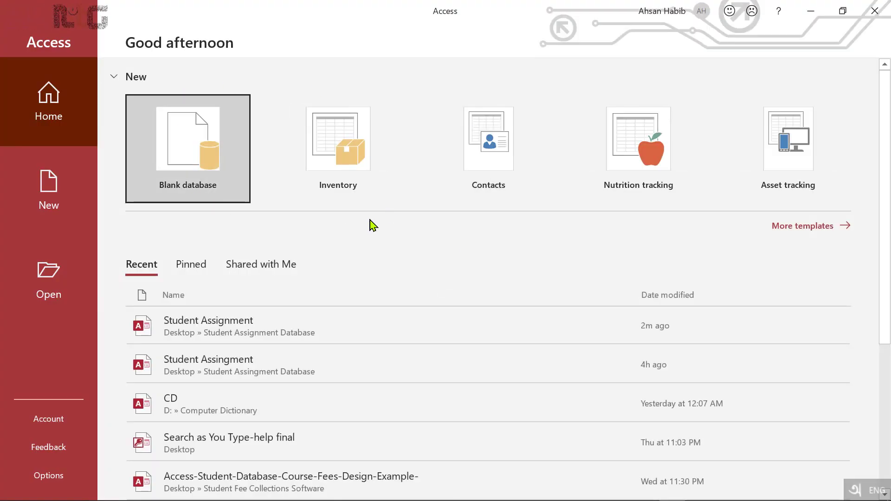
left_click(199, 149)
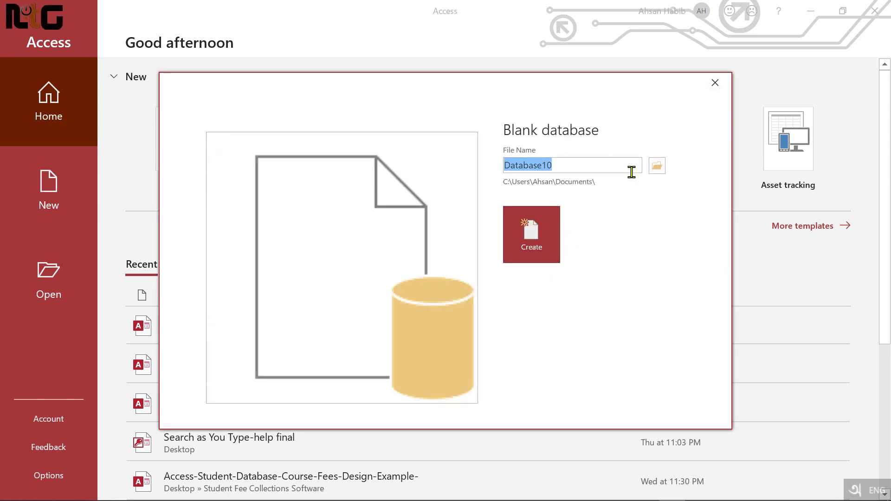
key("BackSpace")
type("Stude")
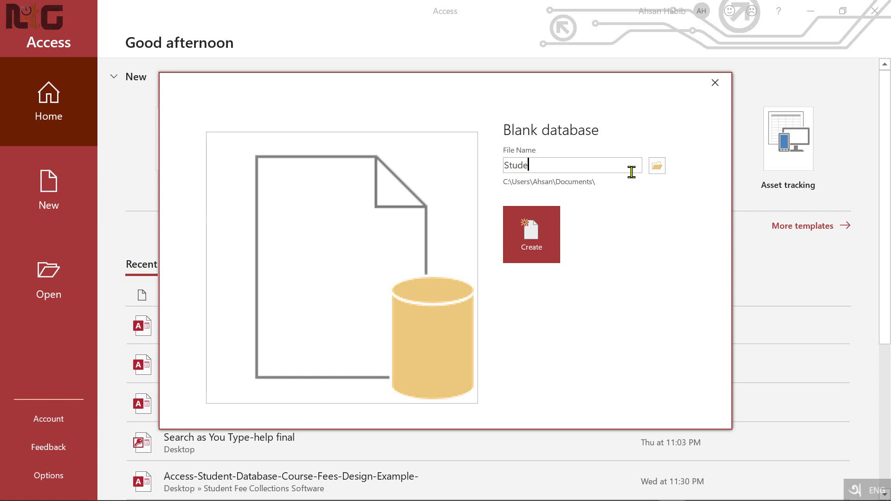
type("nt Assignment")
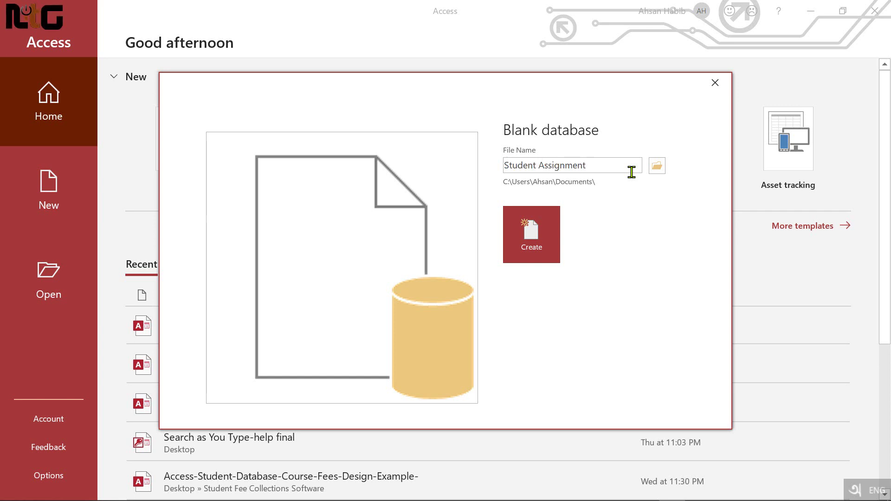
Step: Choose the Student Assignment Database folder on the Desktop as the new database's save location
left_click(657, 167)
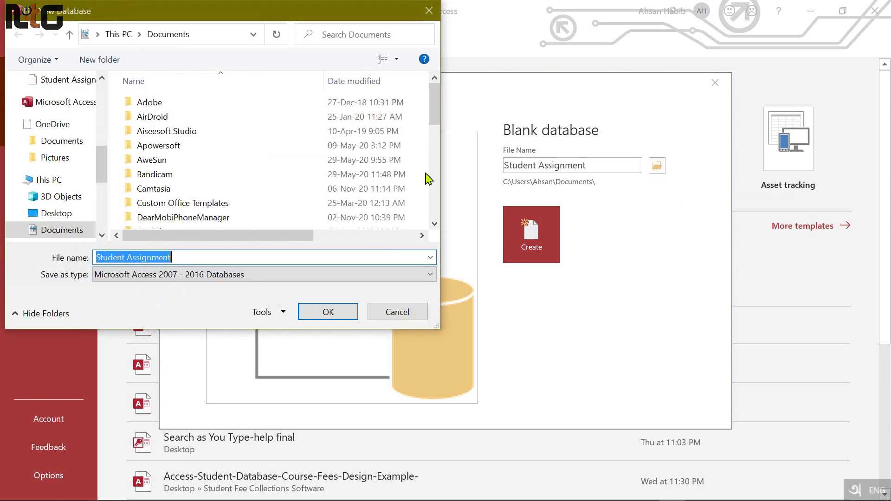
left_click_drag(102, 178, 91, 119)
left_click(56, 109)
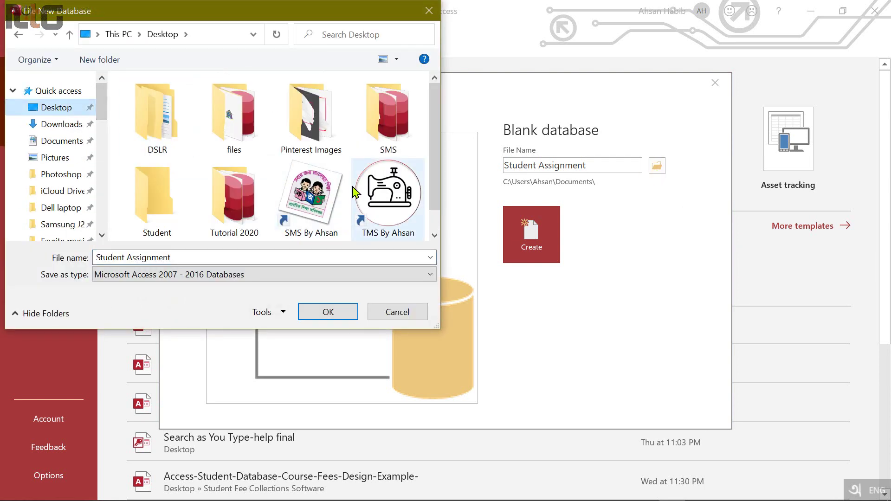
left_click_drag(431, 134, 436, 153)
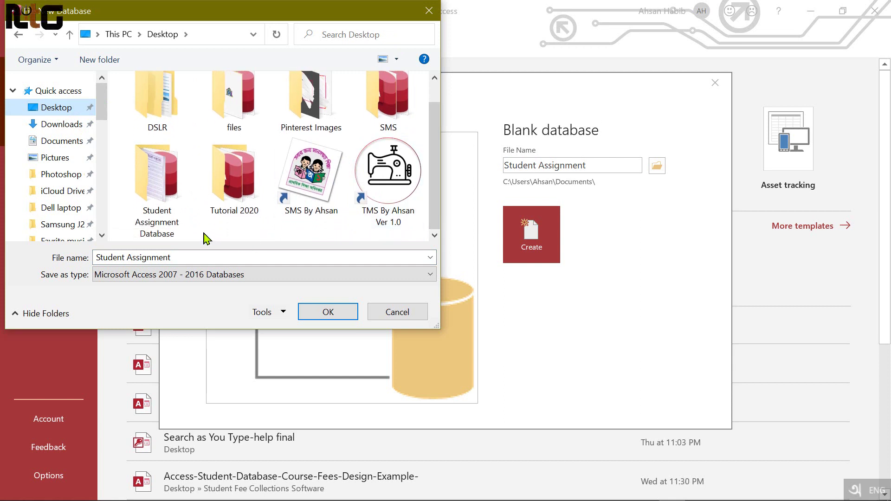
double_click(170, 195)
Step: Change the file name to Student Assignment-1 and create the blank database
left_click(199, 258)
left_click(249, 258)
type("-1")
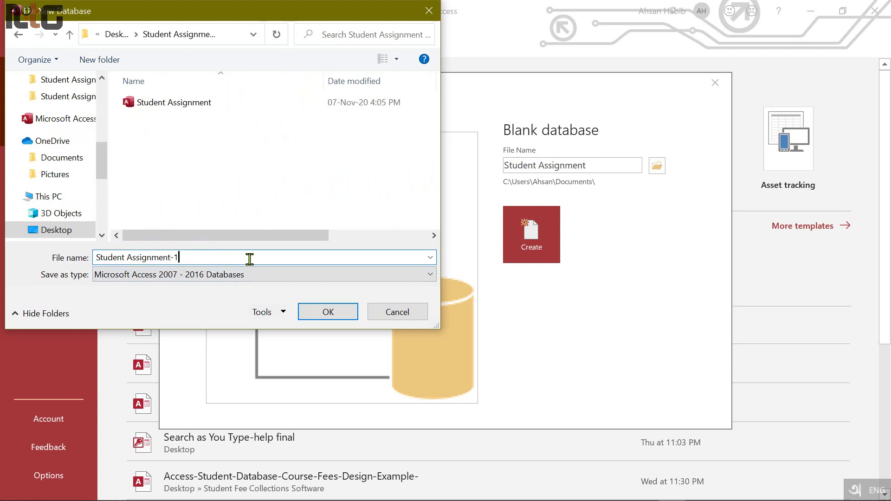
left_click(327, 313)
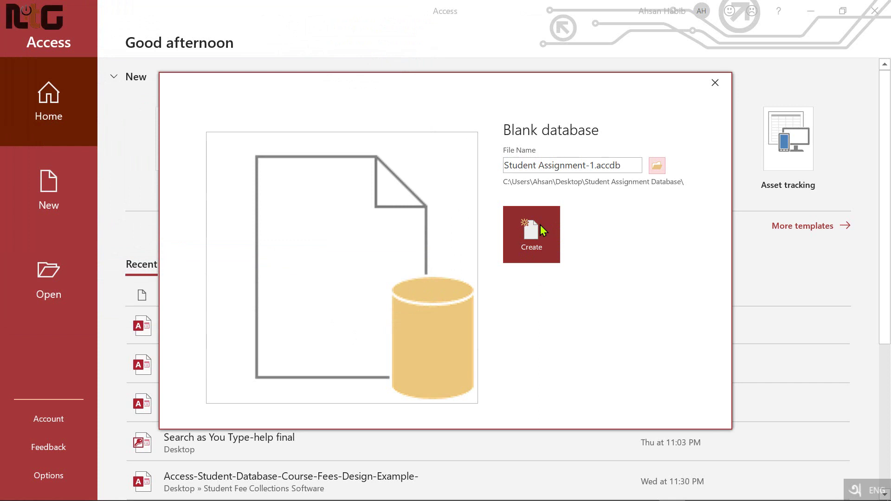
left_click(536, 242)
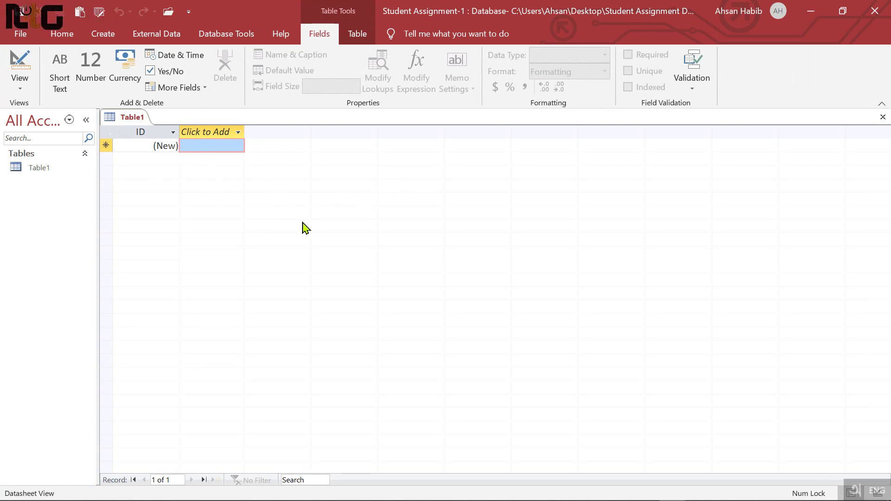
Step: Save the new table as tbl_Assignment and widen the object list slightly
key("ctrl+s")
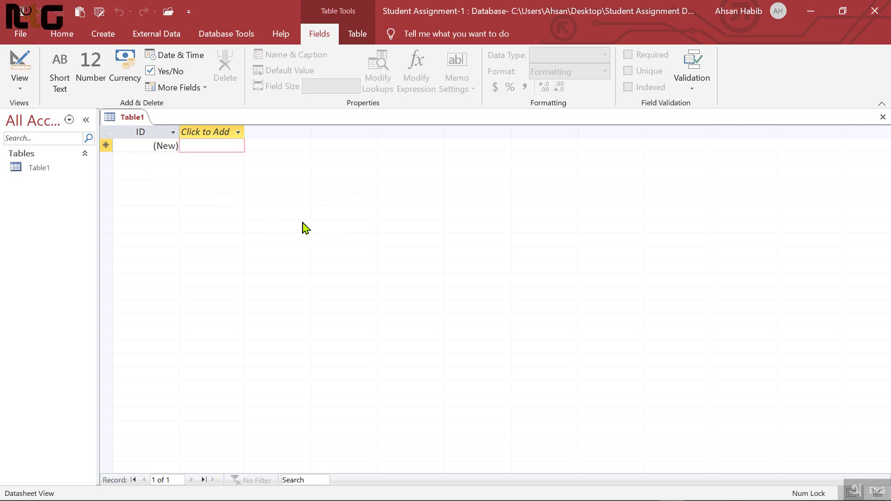
type("tbl")
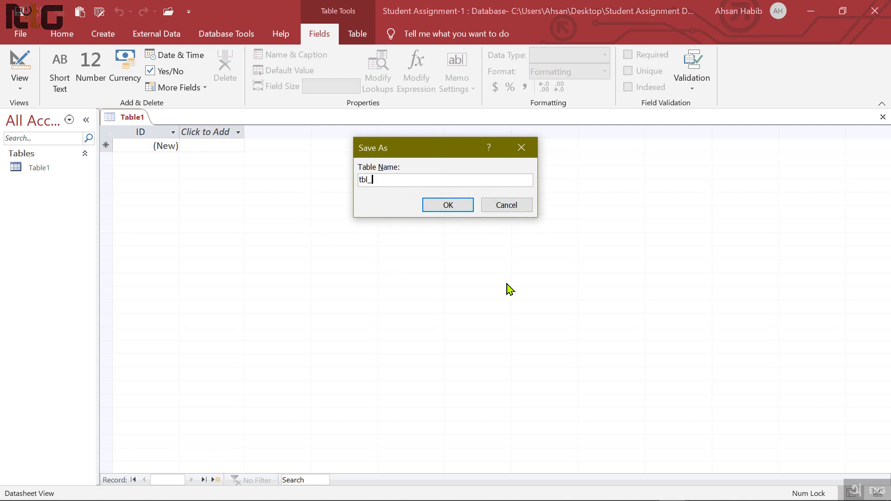
type("_A")
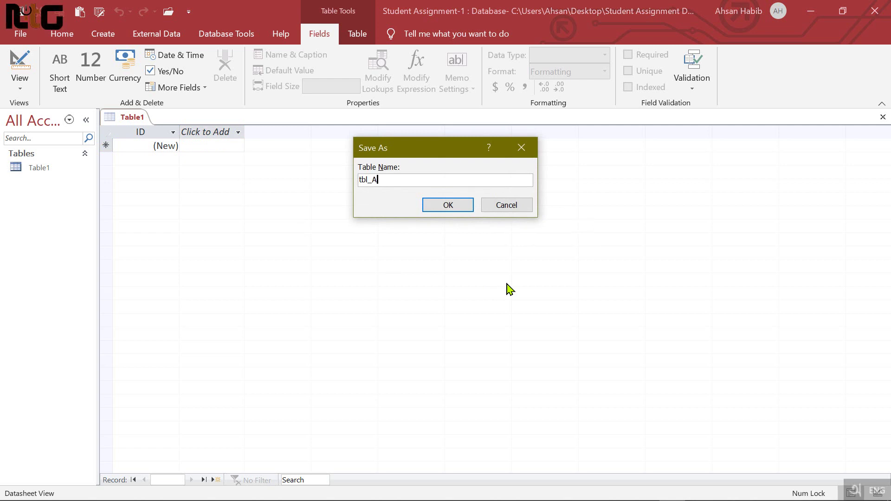
type("ssignment")
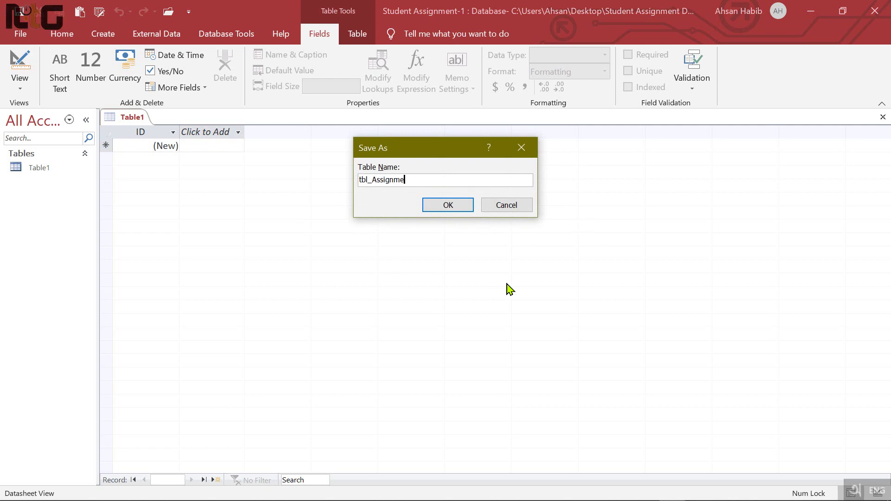
left_click(448, 206)
left_click_drag(98, 201, 106, 201)
Step: Show tbl_Assignment in Design view and rename its ID field to AssSerial, keeping the AutoNumber data type
left_click(52, 169)
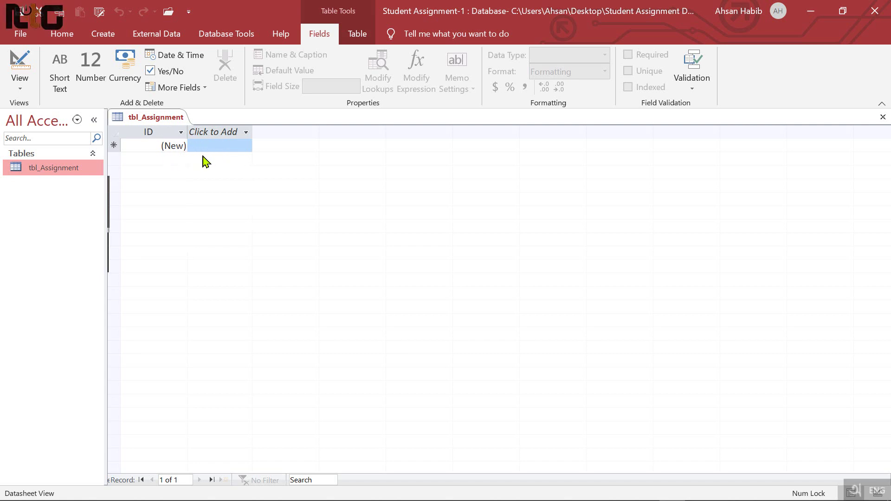
left_click(20, 64)
left_click(154, 145)
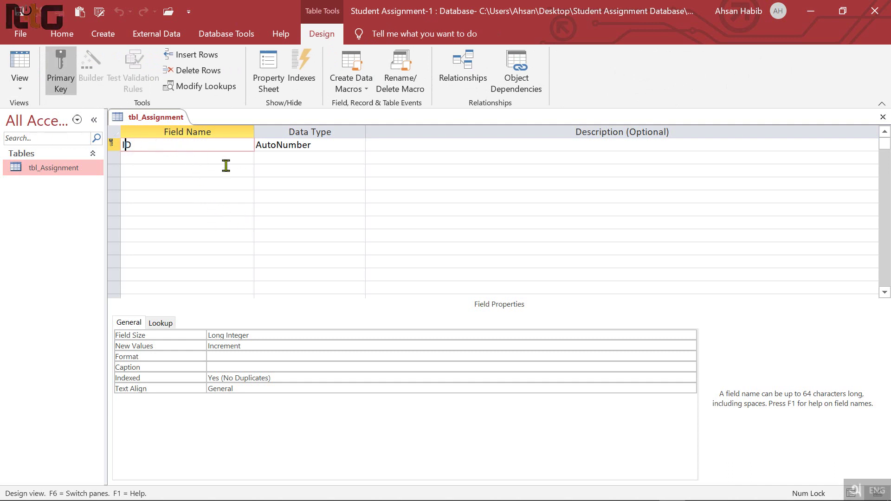
key("End")
key("shift+Home")
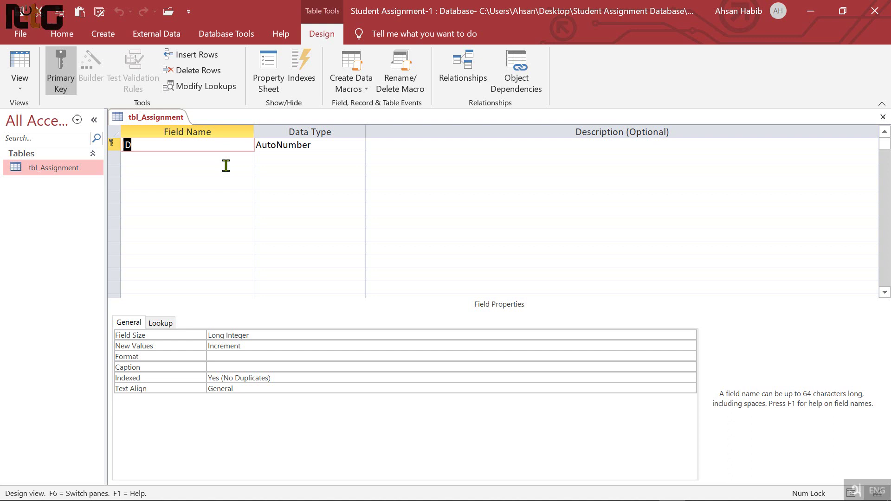
type("Ass")
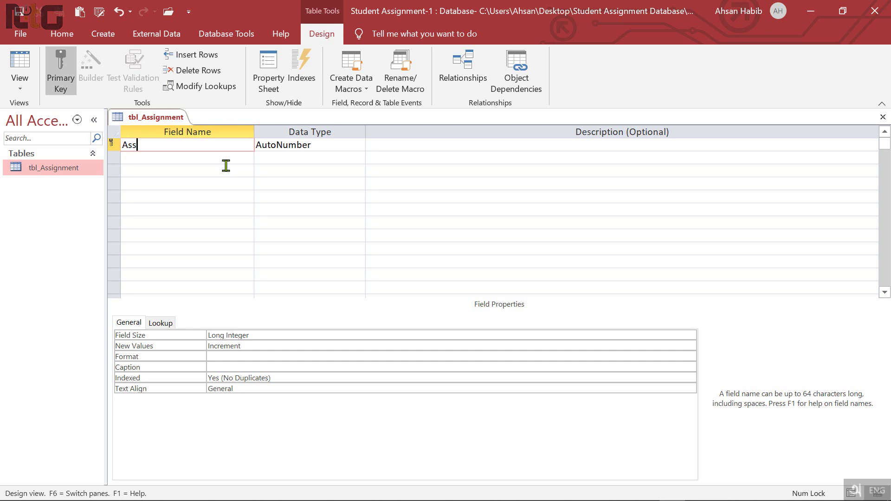
type("Serial")
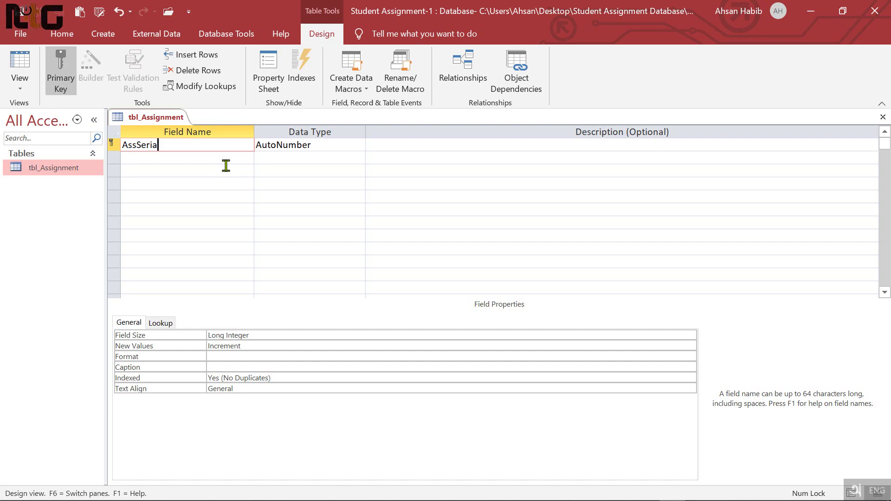
key("Tab")
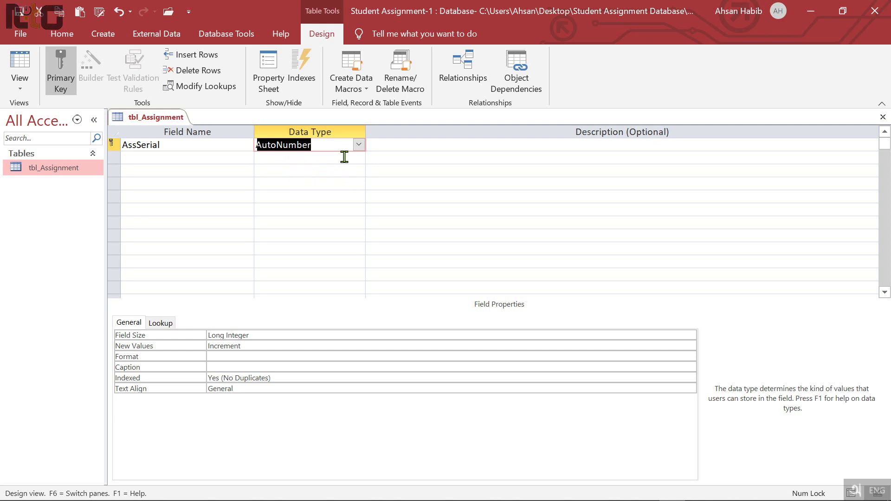
key("Tab")
key("Tab")
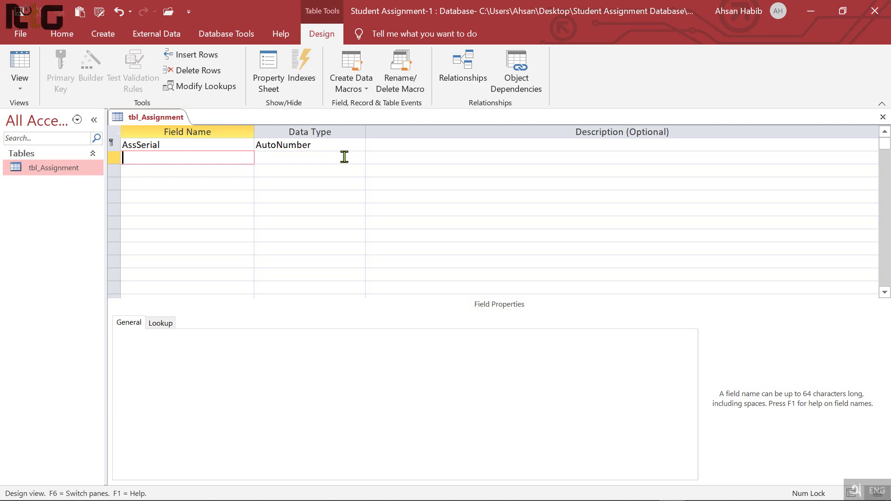
Step: Add a field named AssTitle with the Short Text data type below AssSerial
type("Ass")
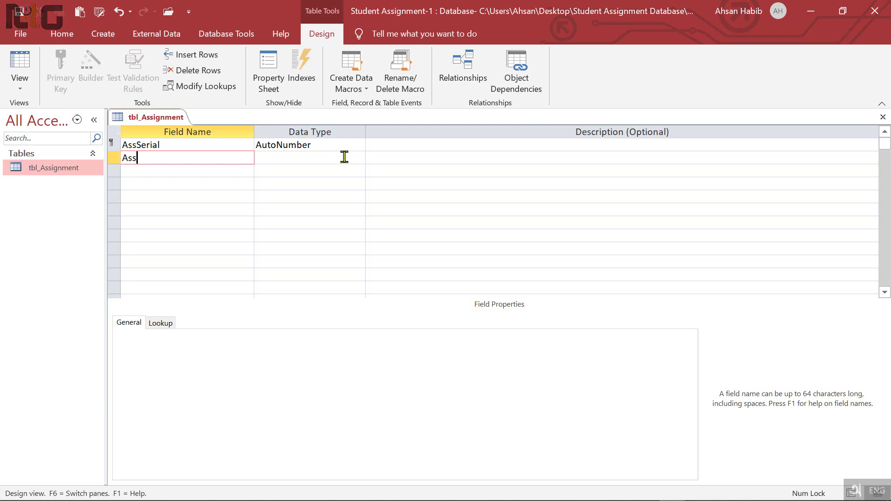
type("Title")
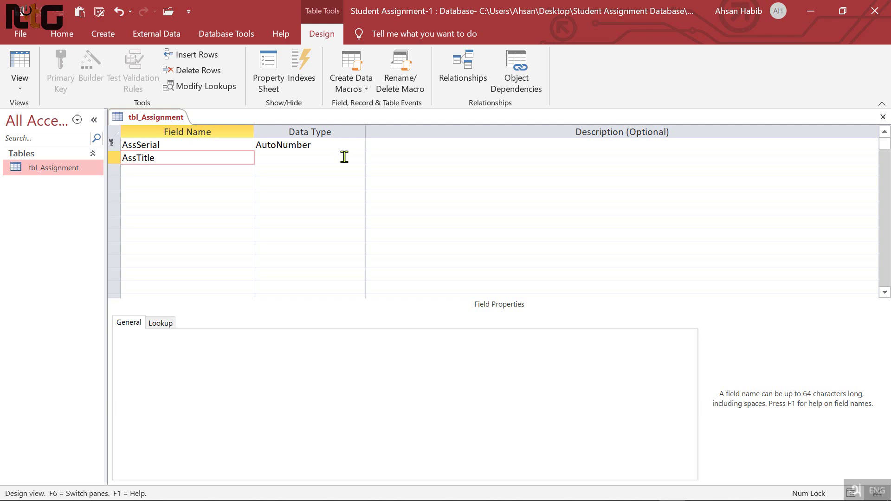
key("Tab")
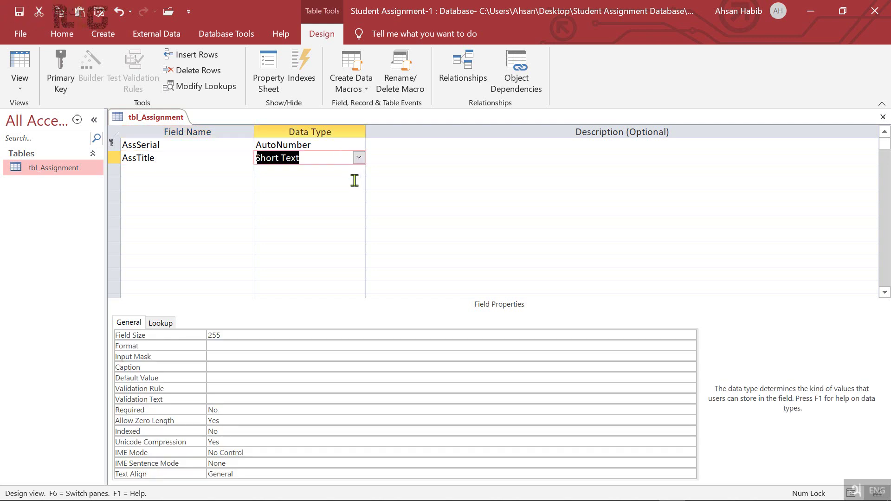
key("Tab")
key("Tab")
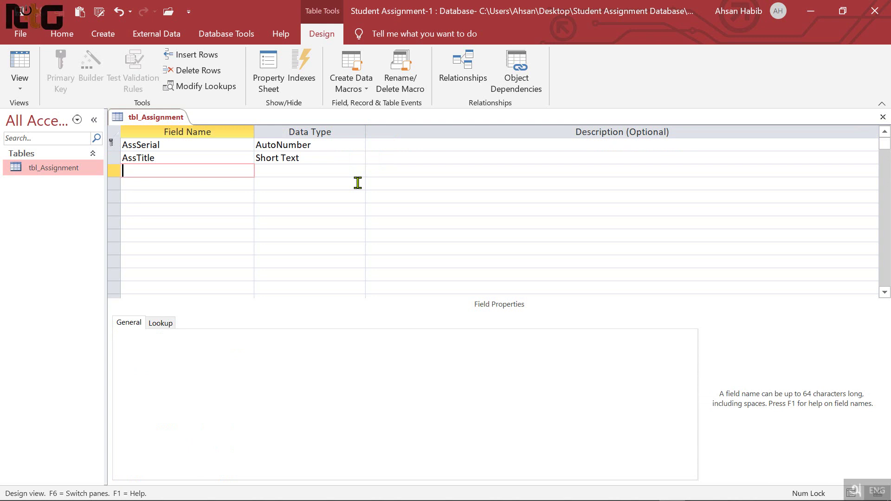
Step: Add a field named SchoolName with the Short Text data type below AssTitle
type("SchoolName")
key("Tab")
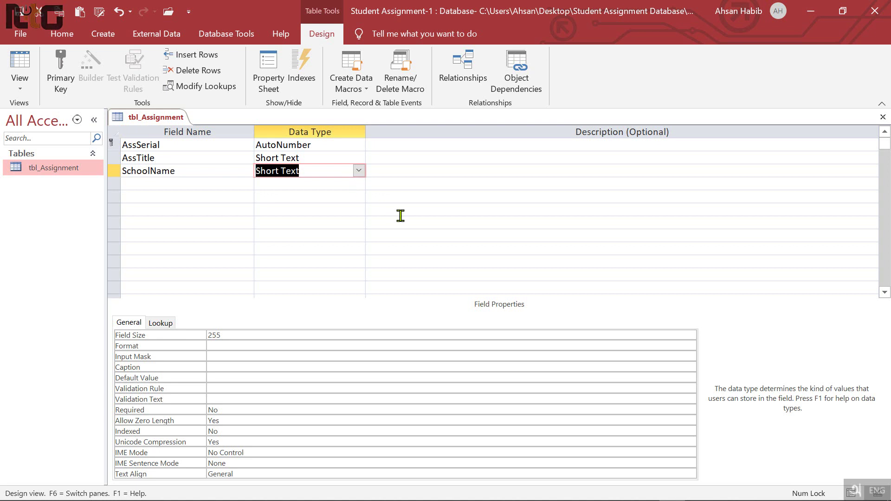
key("Tab")
key("Tab")
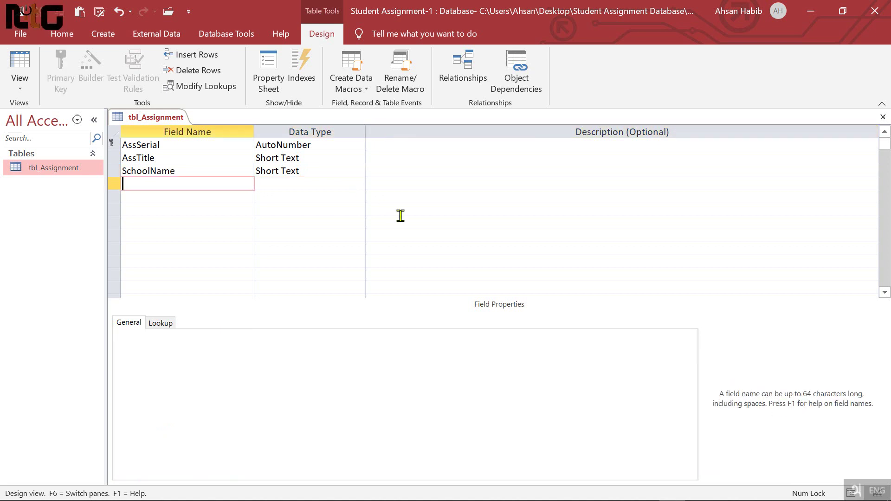
Step: Add a field named StudentRoll with the Number data type below SchoolName
type("St")
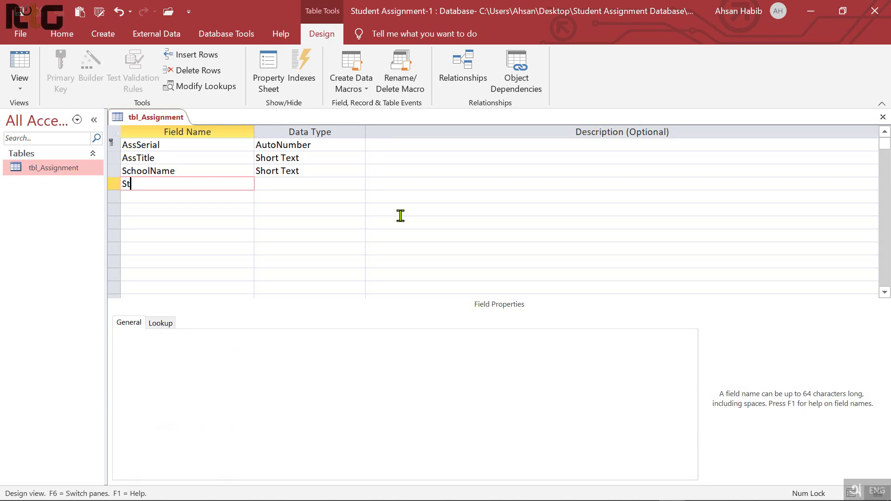
type("udentRoll")
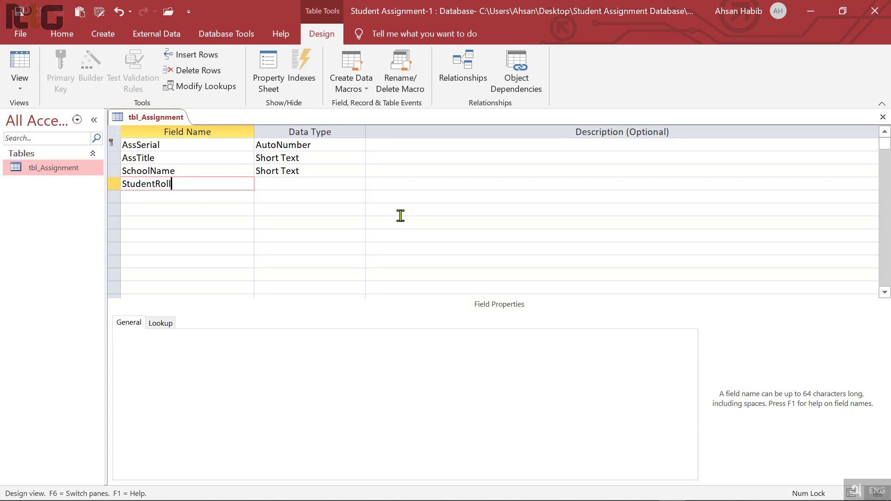
key("Tab")
type("Number")
key("Tab")
key("Tab")
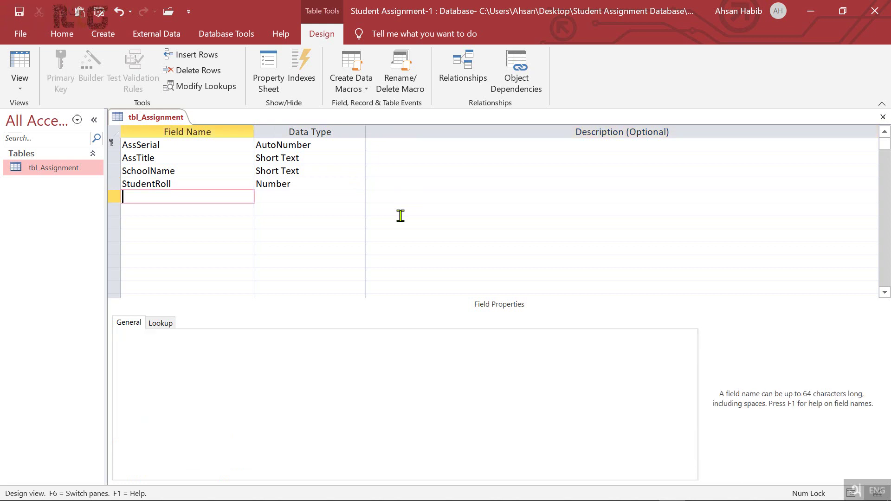
Step: Add a field named StudentName with the Short Text data type below StudentRoll
type("StudentNAme")
key("BackSpace")
key("BackSpace")
key("BackSpace")
key("BackSpace")
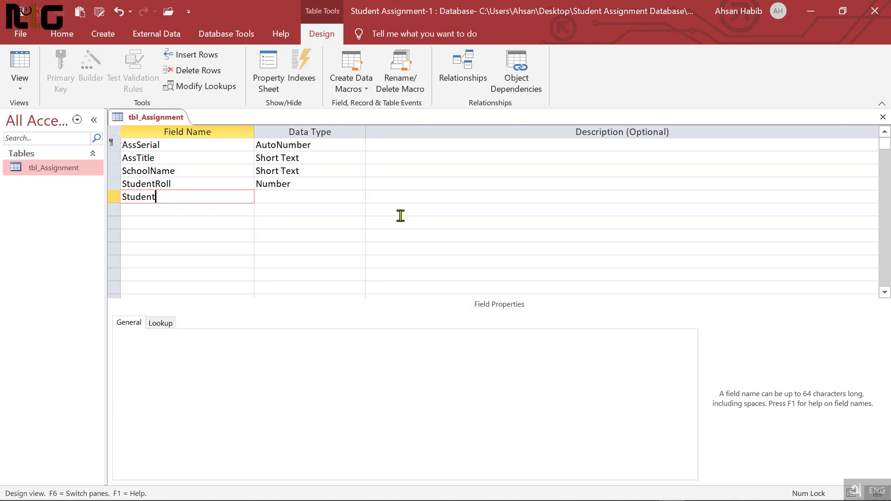
type("Name")
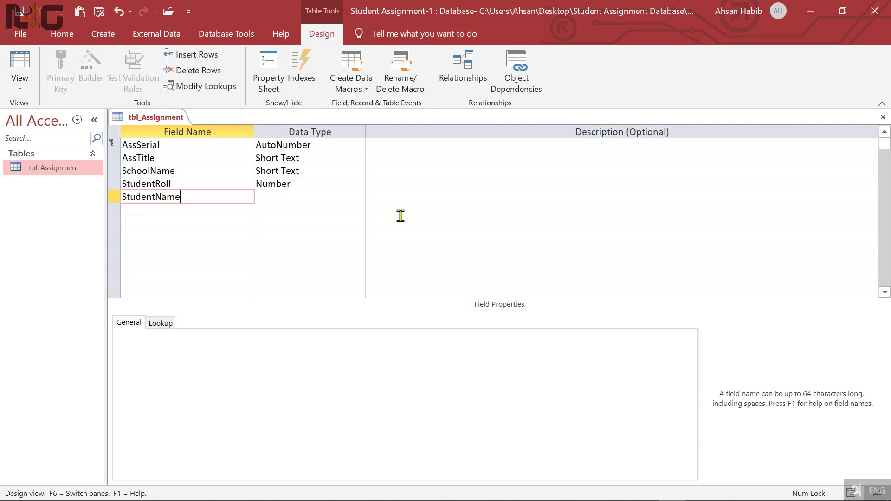
key("Tab")
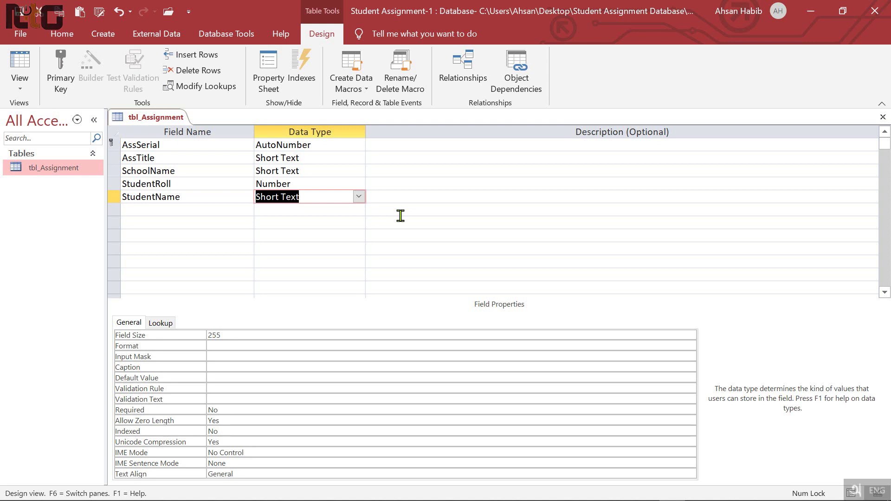
key("Tab")
key("Tab")
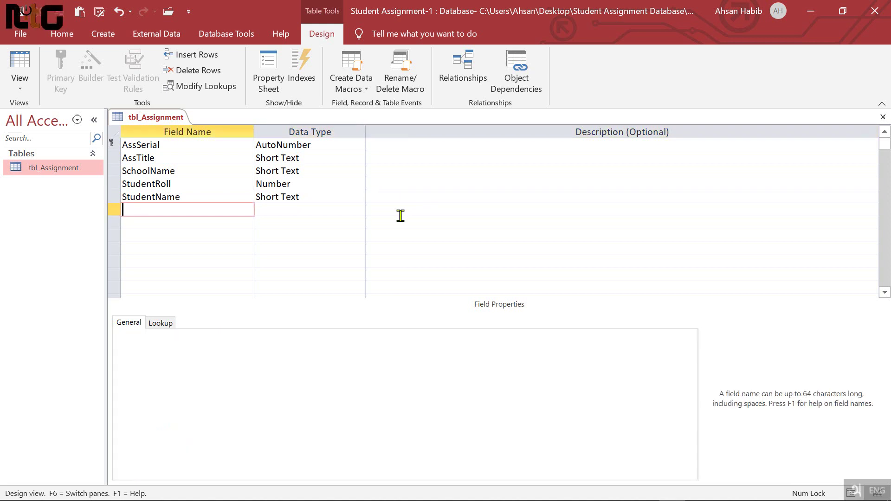
Step: Add a field named Subject with the Short Text data type below StudentName
type("Subject")
key("Tab")
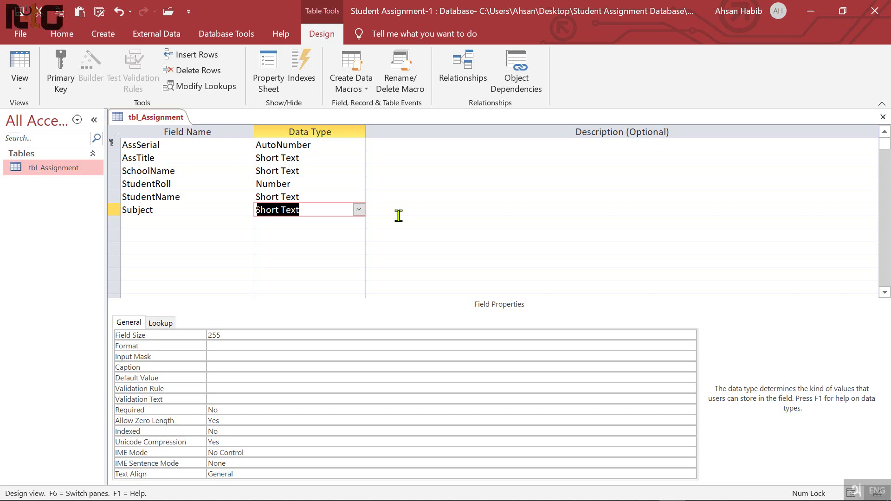
key("Tab")
key("Tab")
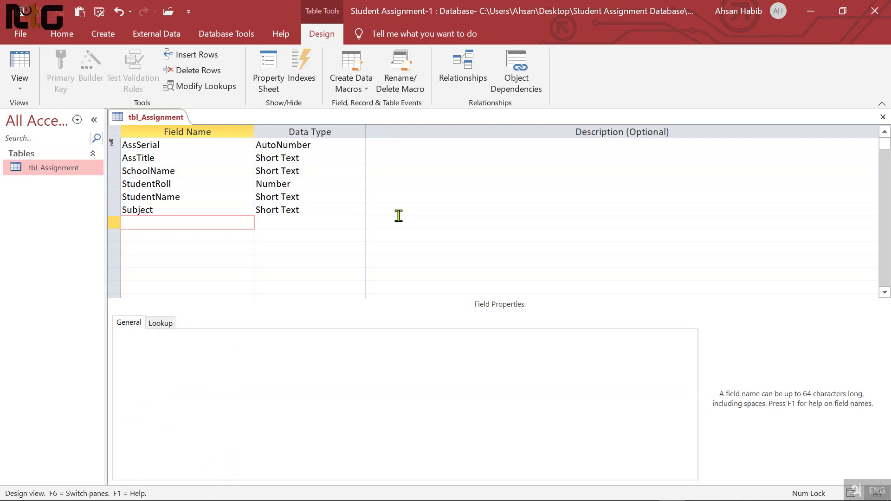
Step: Add a field named Class with the Short Text data type below Subject
type("Class")
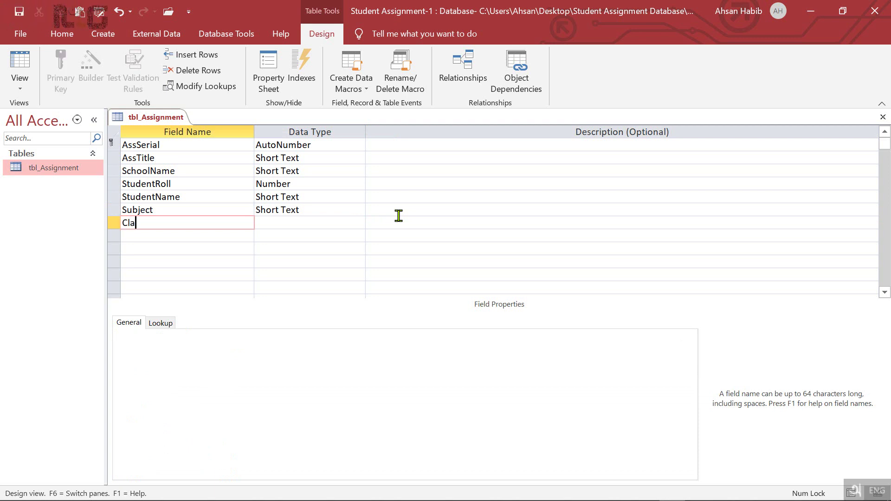
key("Tab")
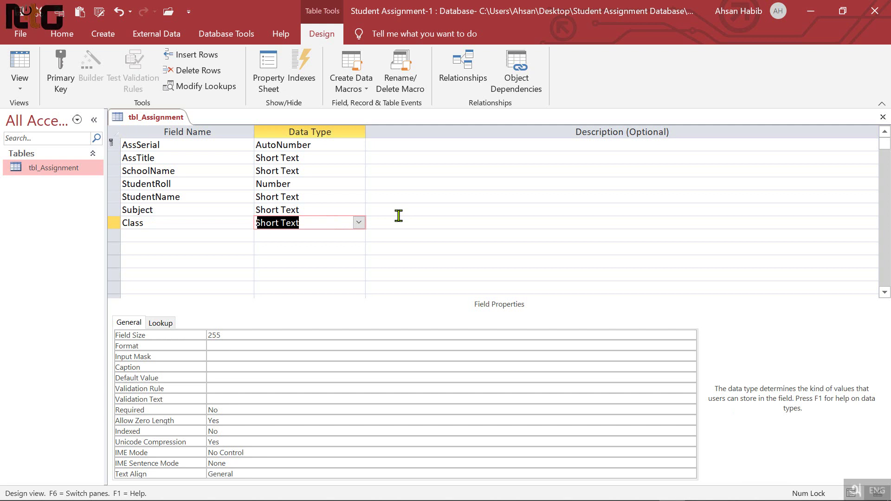
key("Tab")
key("Tab")
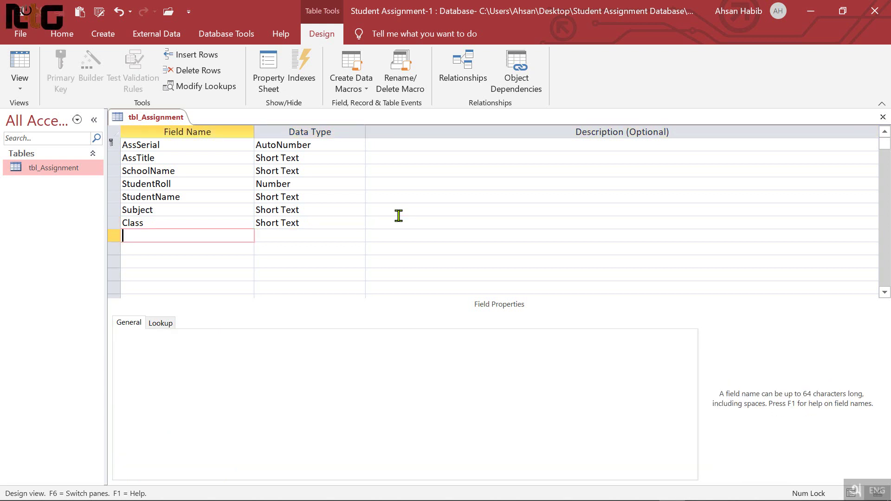
Step: Add a field named Group with the Short Text data type below Class
type("Group")
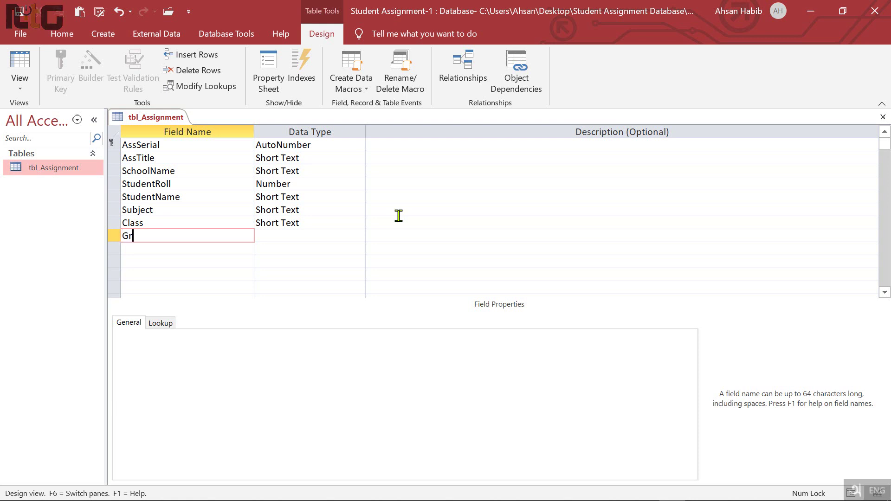
key("Tab")
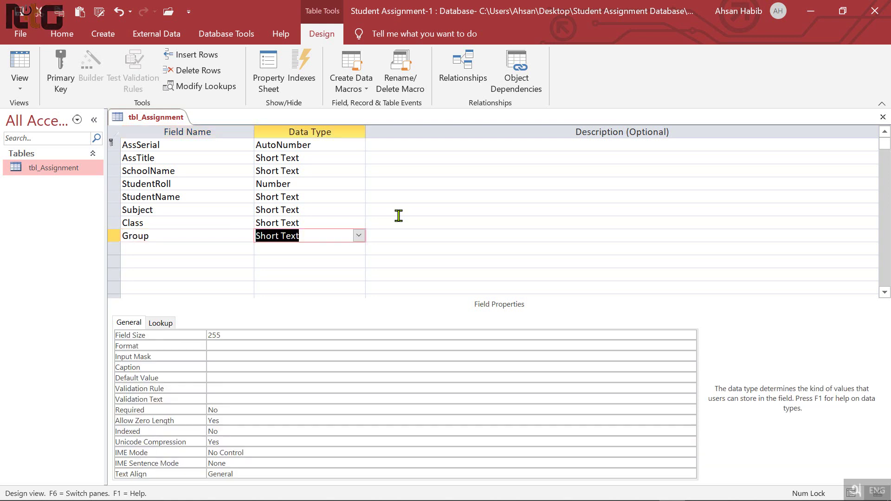
key("Tab")
key("Tab")
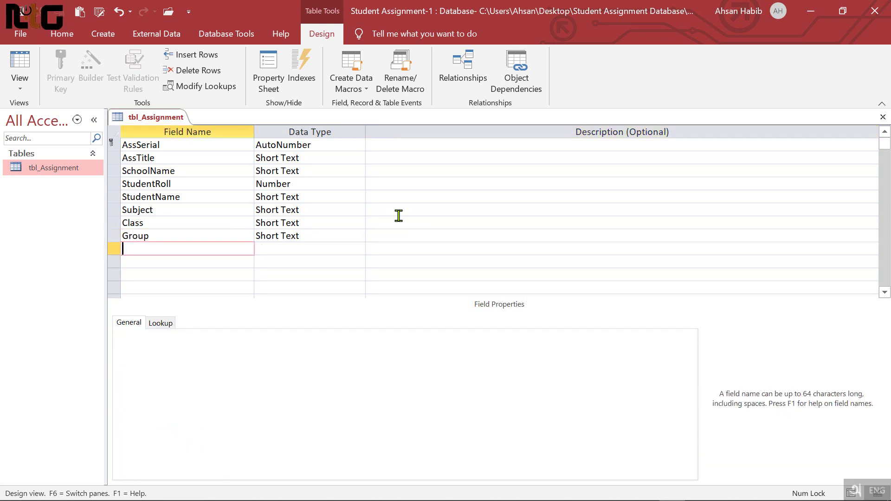
Step: Add a field named Depertment with the Short Text data type below Group
type("De")
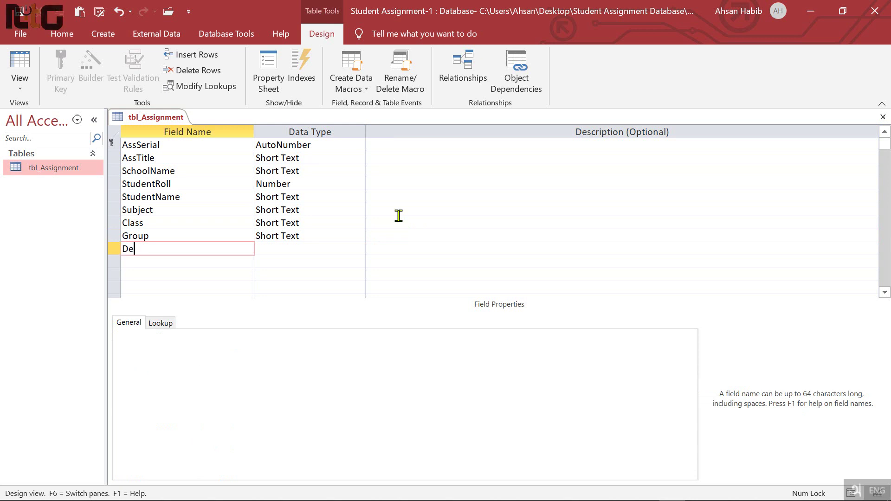
type("pertment")
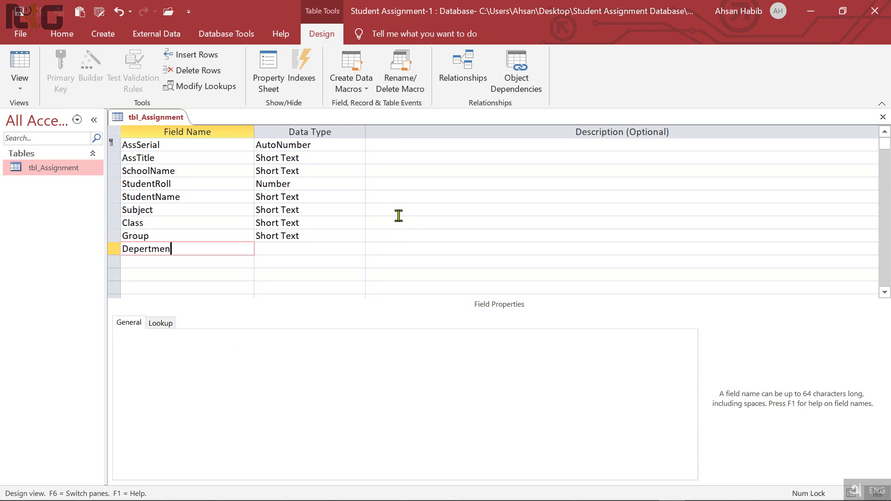
key("Tab")
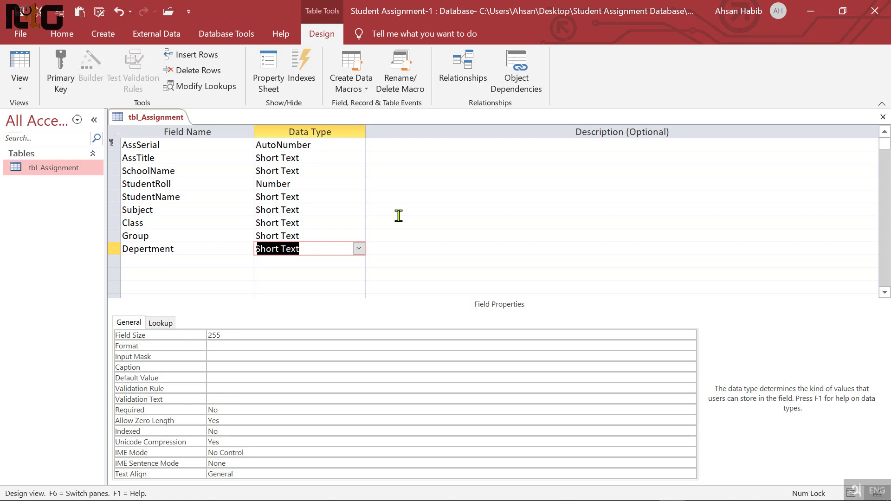
key("Tab")
key("Tab")
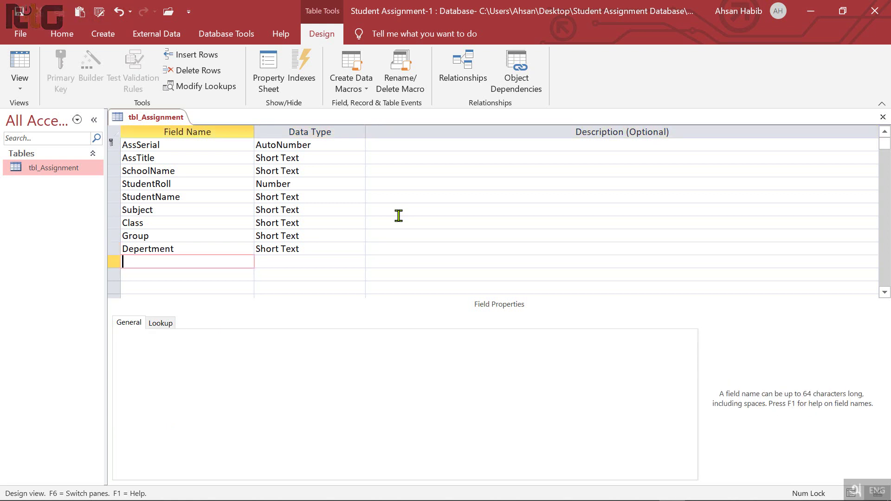
Step: Add a field named TeacherName with the Short Text data type below Depertment
type("Teacher")
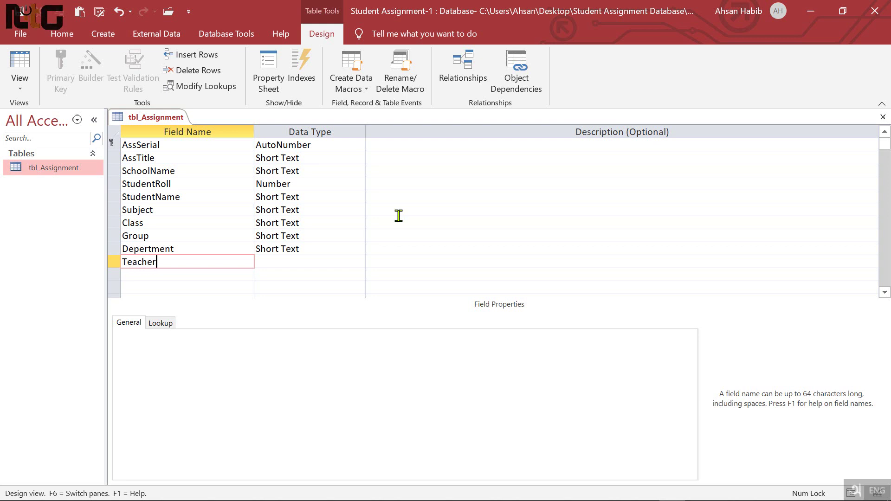
type("Name")
key("Tab")
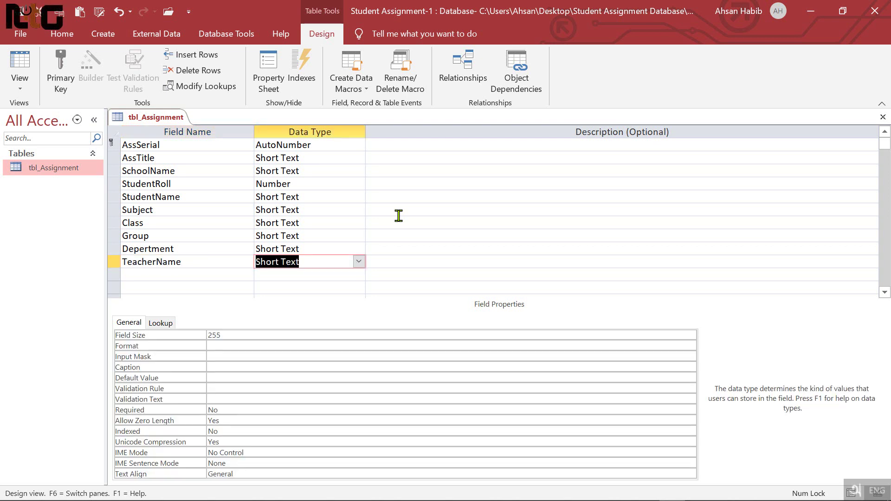
key("Tab")
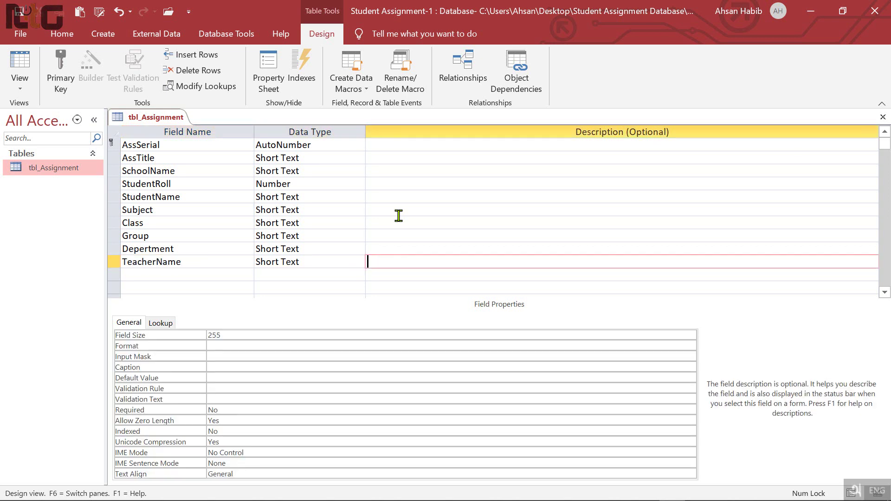
key("Tab")
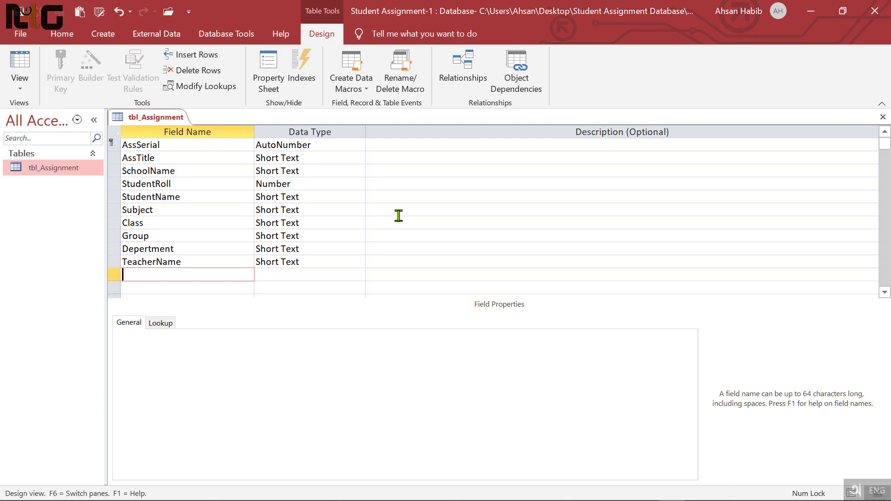
Step: Add a field named CDate with the Date/Time data type below TeacherName
type("CDate")
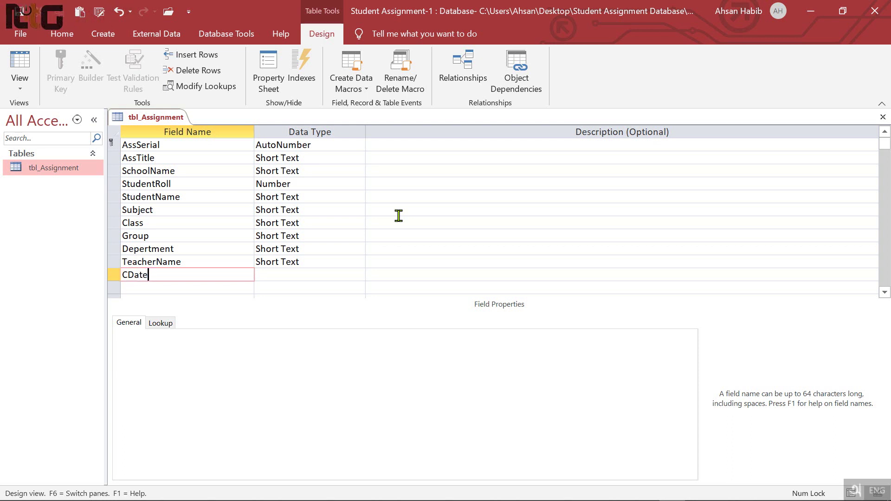
key("Tab")
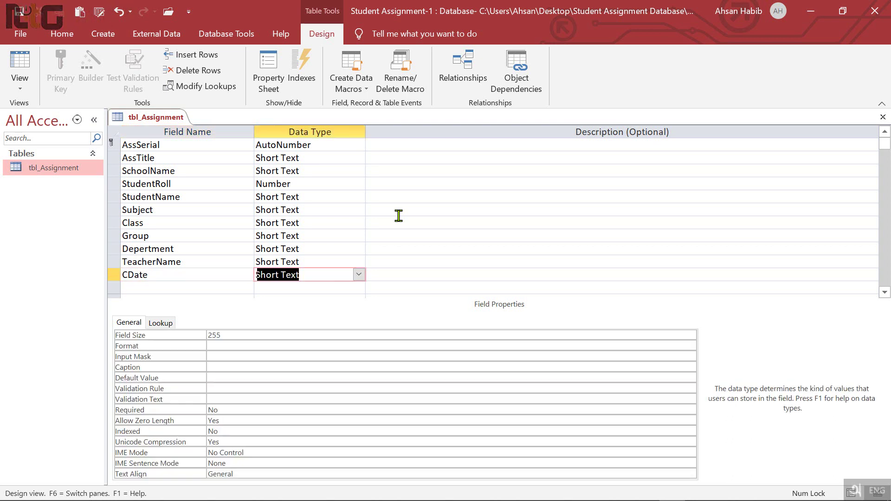
type("date/Time")
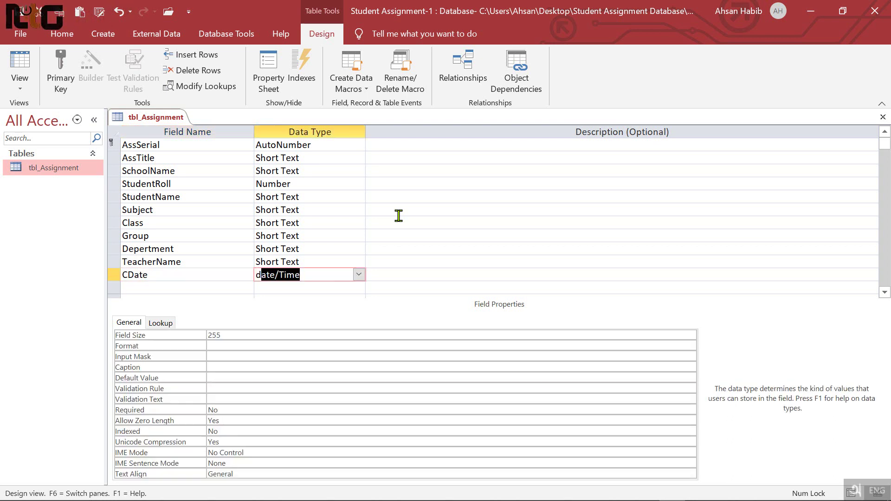
key("Tab")
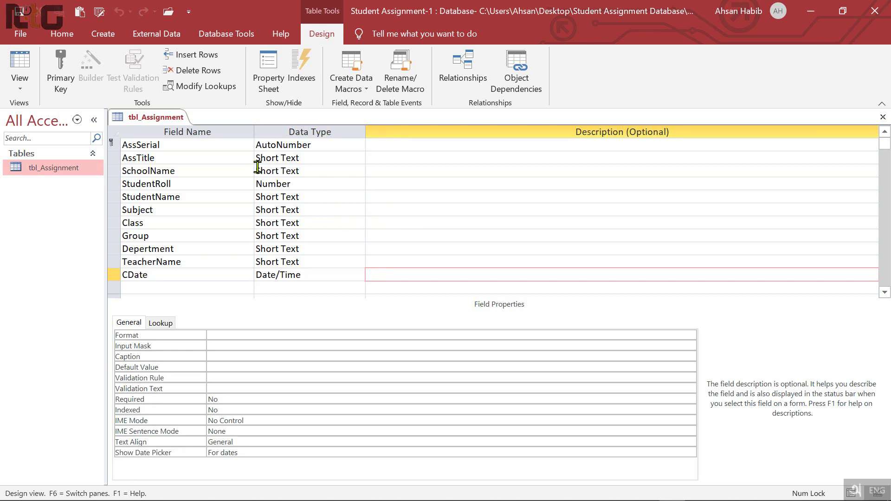
Step: Set the Caption property of the AssSerial field to এ্যাসাইনমেন্ট নং
left_click(190, 146)
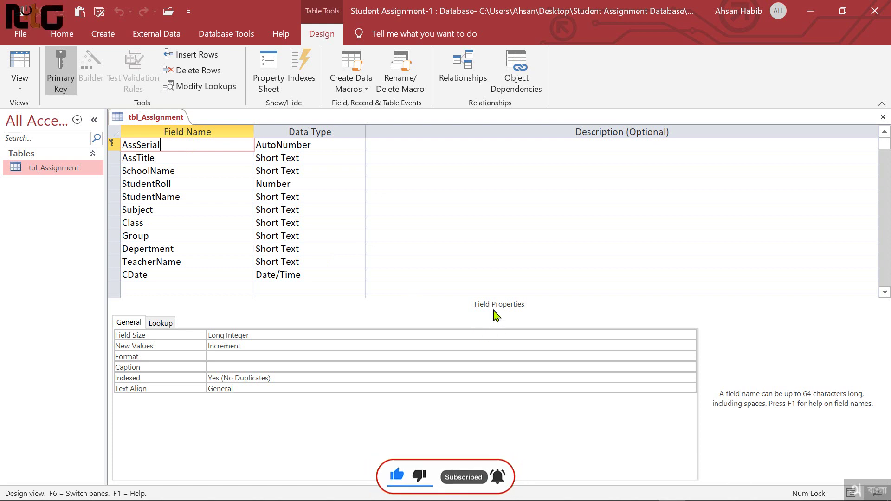
left_click(379, 366)
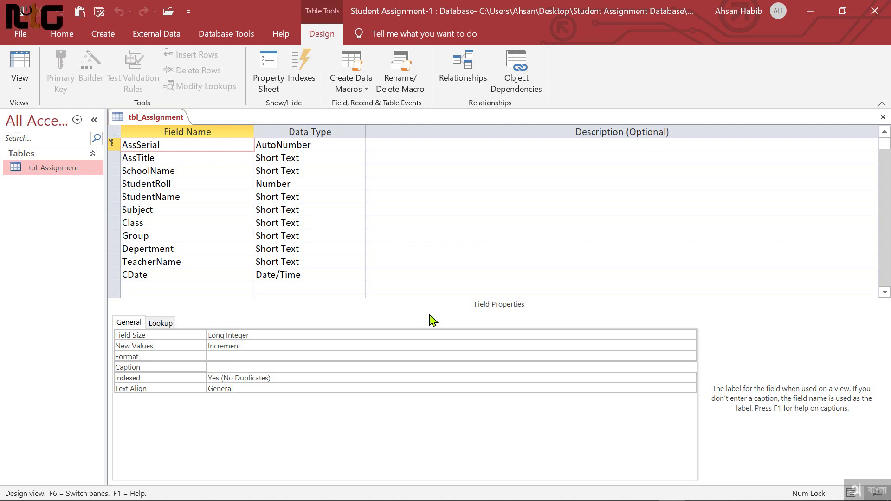
type("এ্যাসাই")
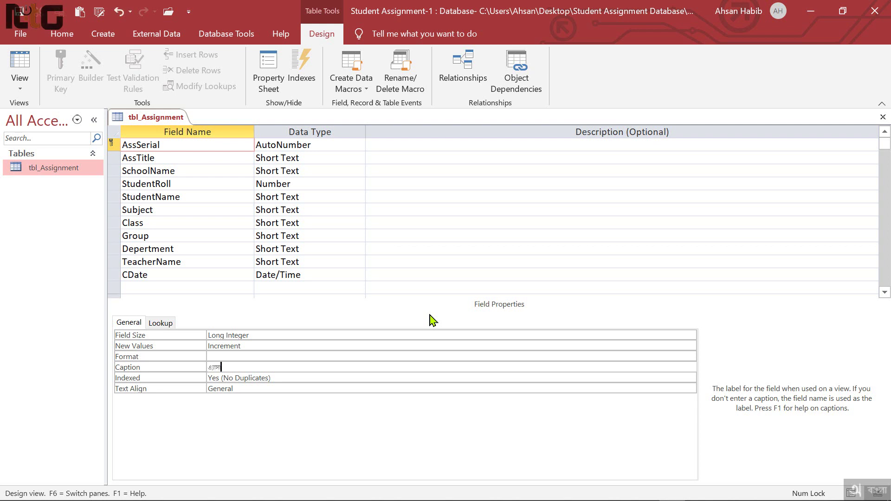
type("নমেন্ট নং")
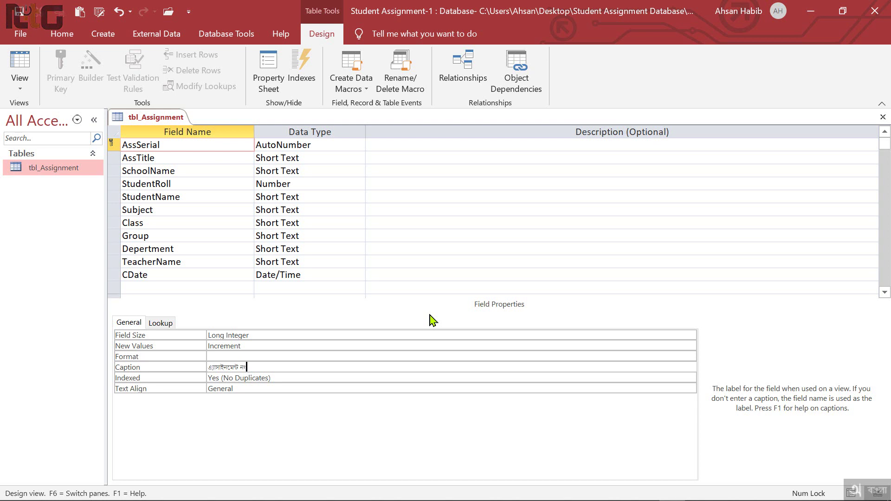
Step: Set the Caption property of the AssTitle field to এ্যাসাইনমেন্ট শিরোনাম
left_click(185, 159)
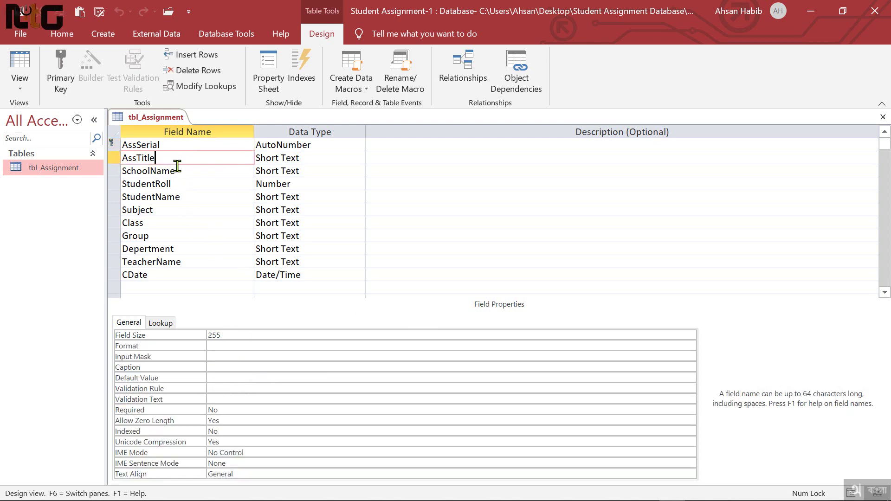
left_click(246, 367)
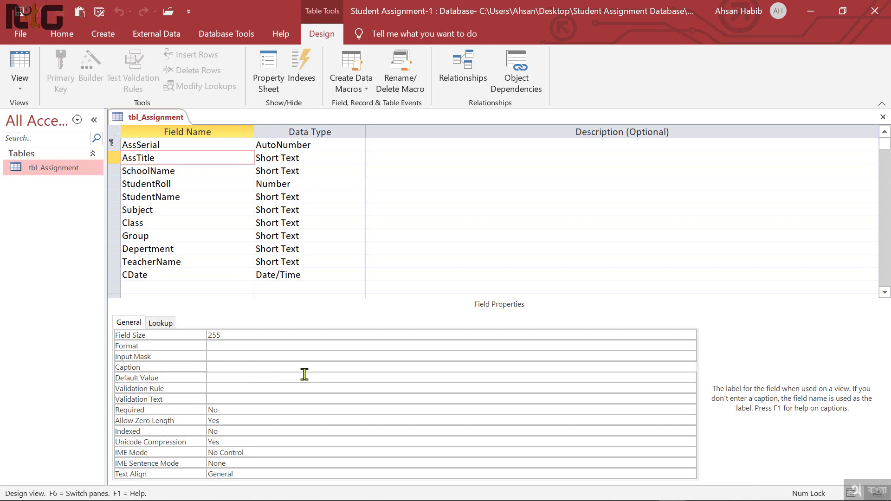
type("এ্যাসাইন")
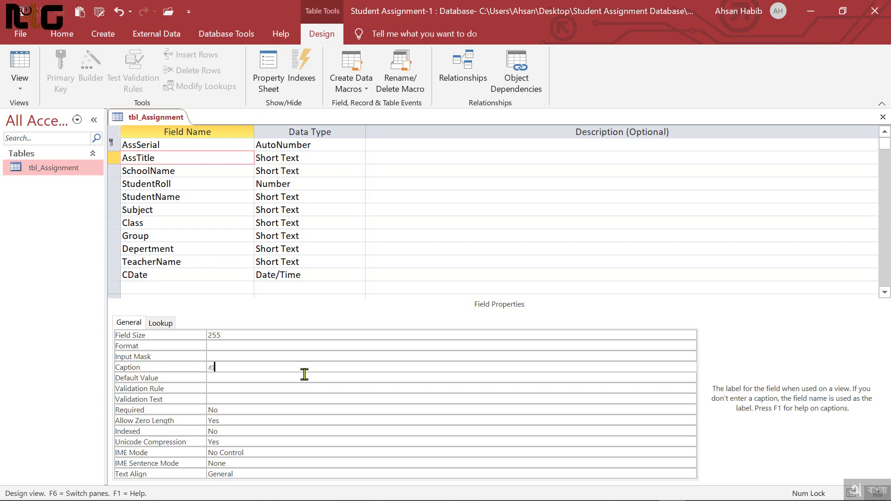
type("মেন্ট শিরো")
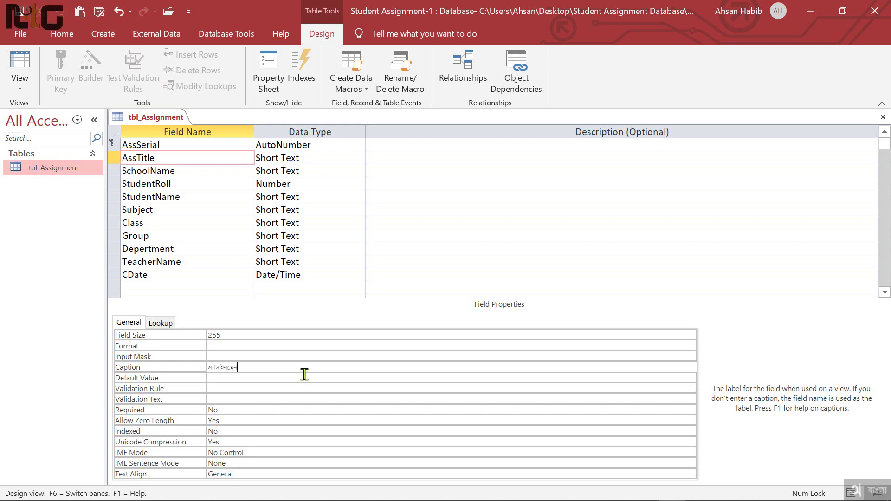
type("নাম")
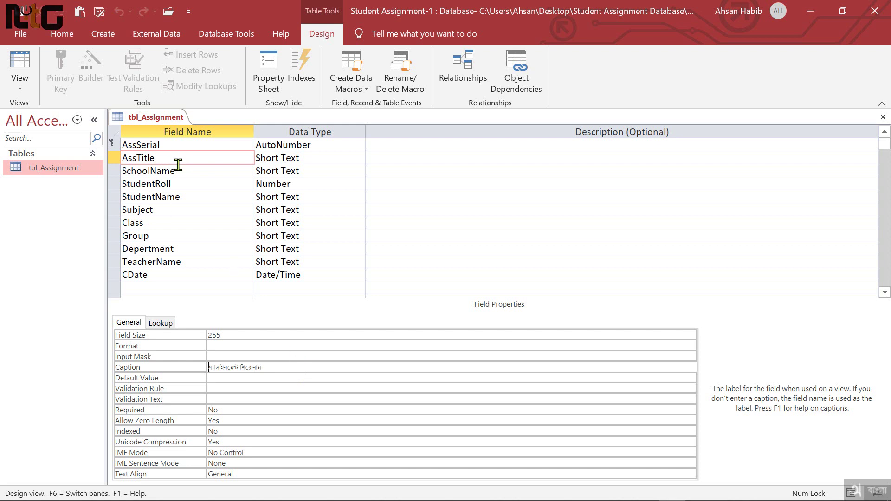
Step: Set the Caption property of the SchoolName field to বিদ্যালয়ের নাম
left_click(201, 170)
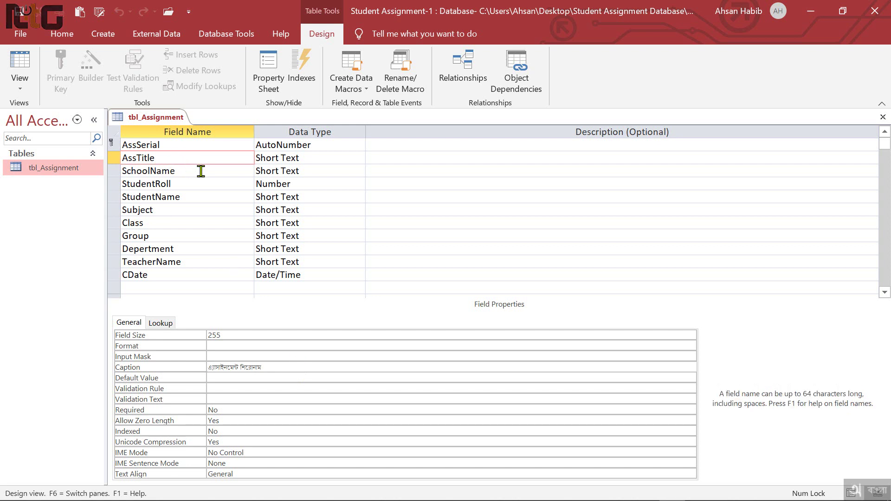
left_click(215, 367)
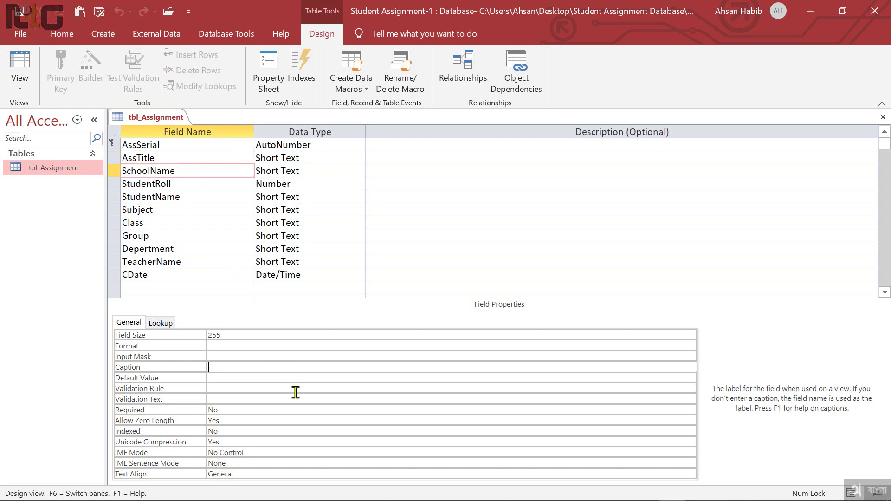
type("বি")
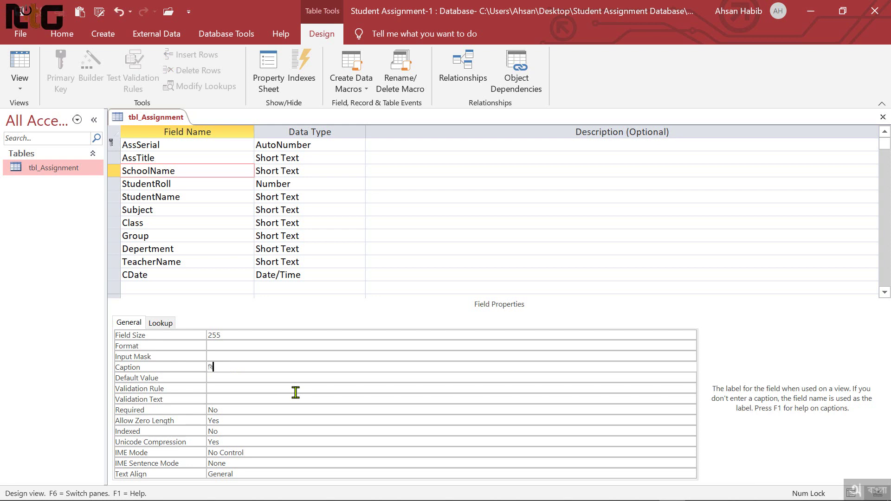
type("দ্যালয়ের নাম")
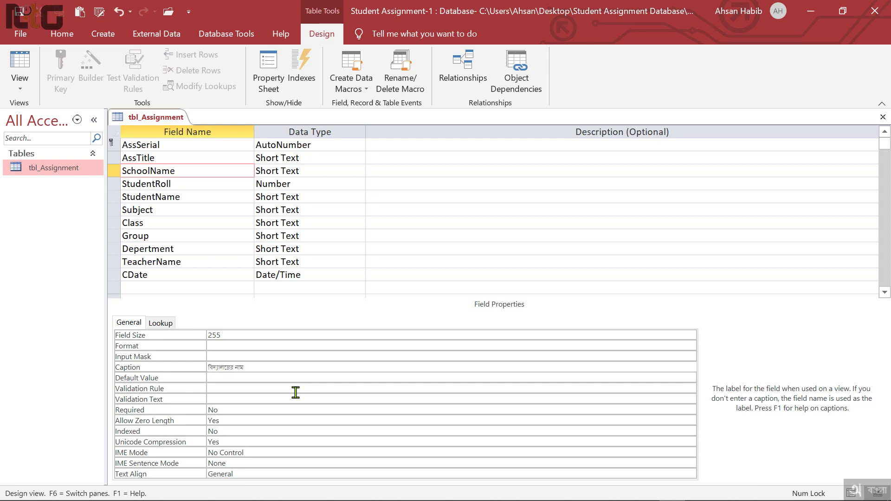
key("Home")
Step: Set the Caption property of the StudentRoll field to রোল নং
left_click(209, 184)
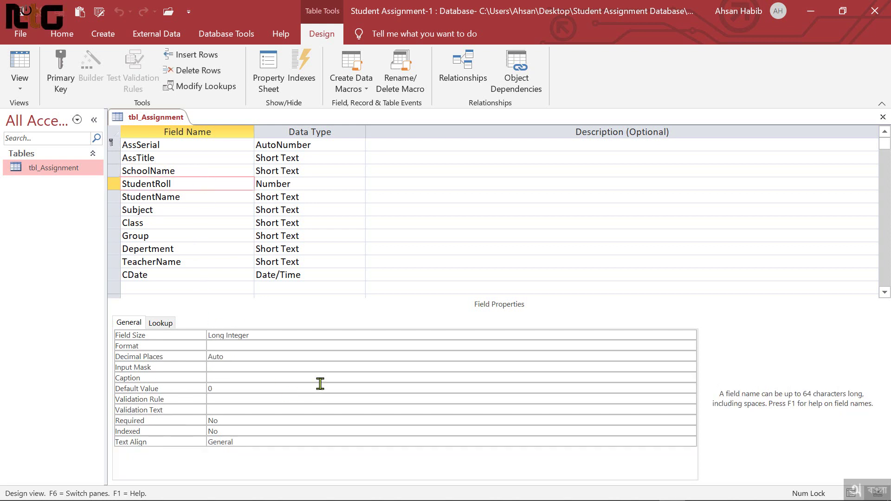
left_click(253, 380)
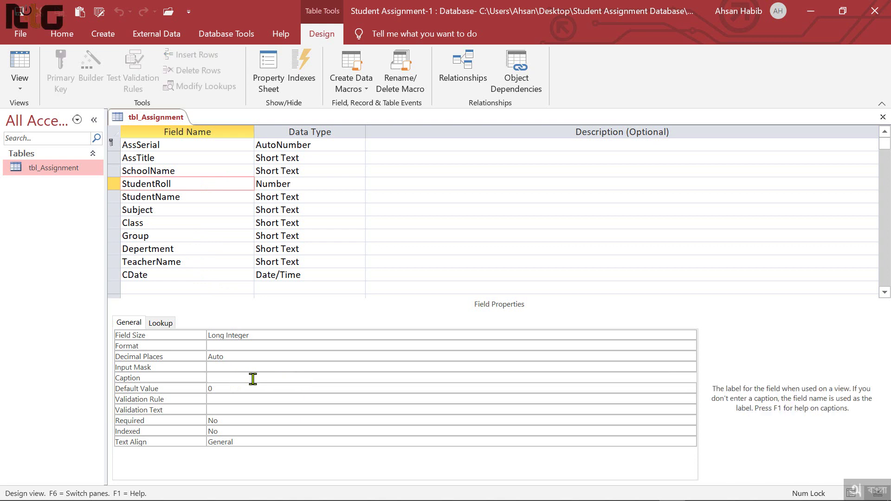
type("রোল নং")
key("F6")
Step: Set the Caption property of the StudentName field to ছাত্র/ছাত্রীর নাম
key("Down")
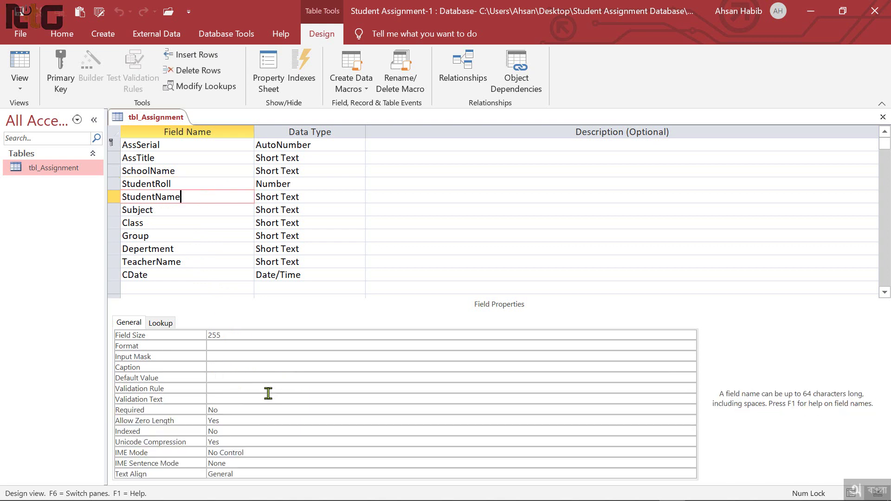
left_click(226, 370)
type("ছাত্র")
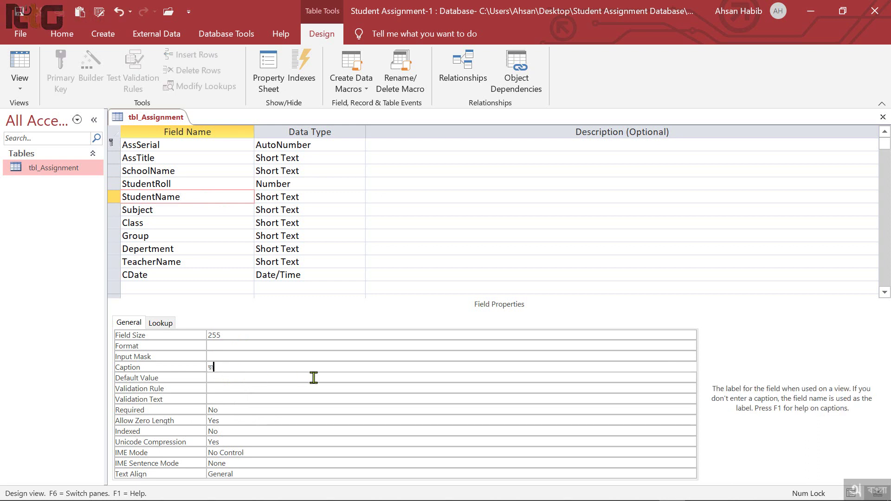
type("/ছাত্রীর ")
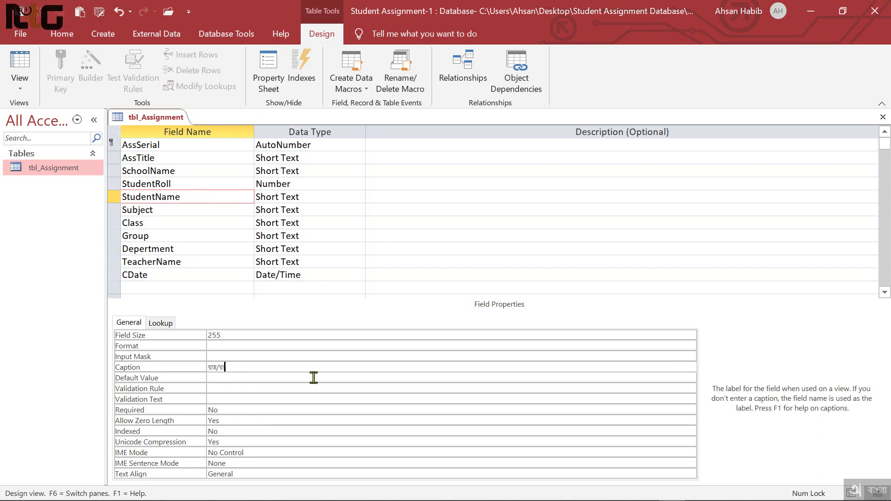
type("নাম")
Step: Set the Caption property of the Subject field to বিষয়
left_click(188, 211)
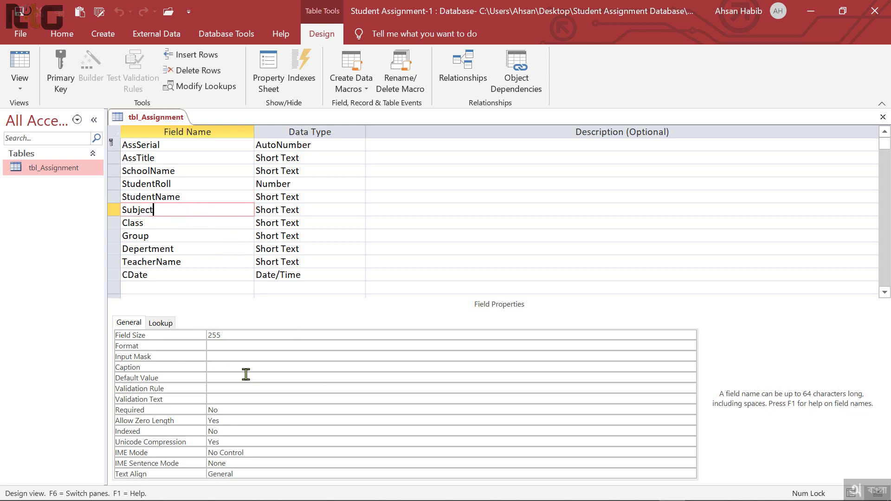
left_click(311, 370)
type("বিষয়")
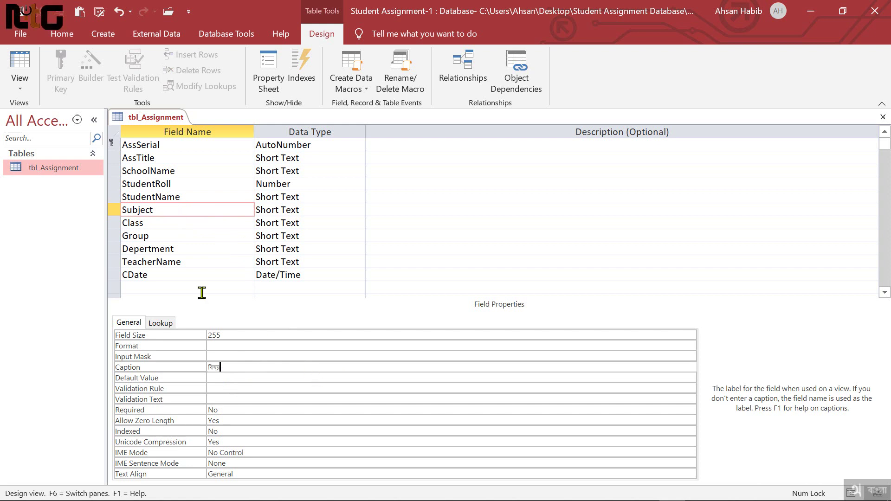
Step: Set the Caption property of the Class field to শ্রেণী
left_click(155, 227)
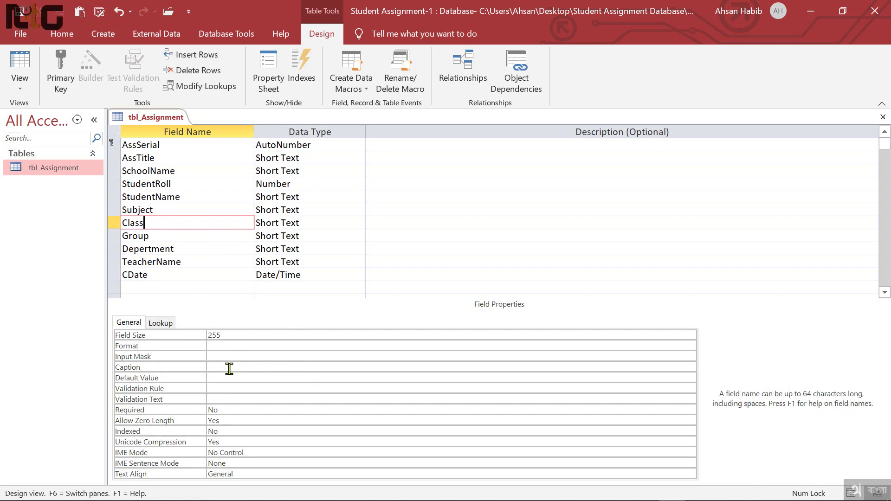
left_click(228, 364)
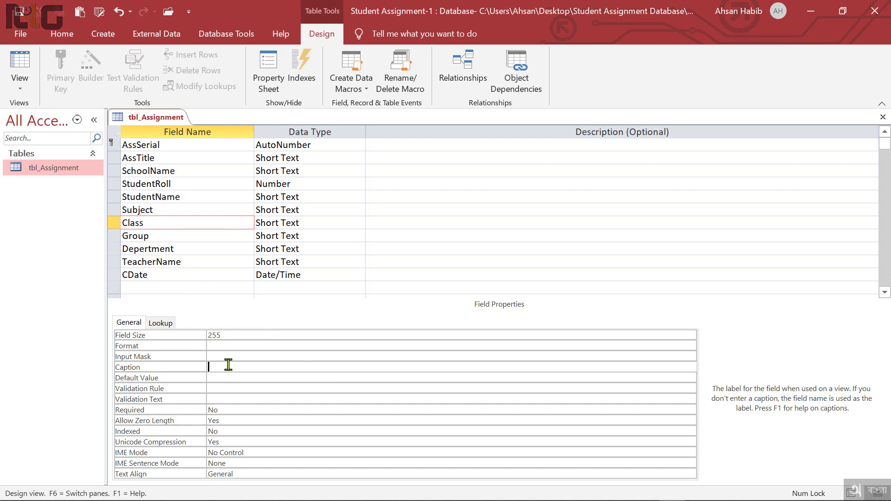
type("শ")
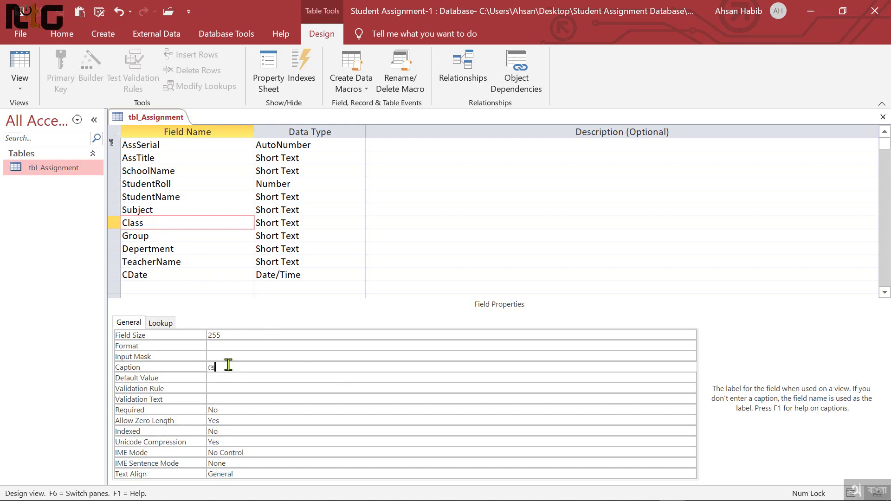
type("্রেণী")
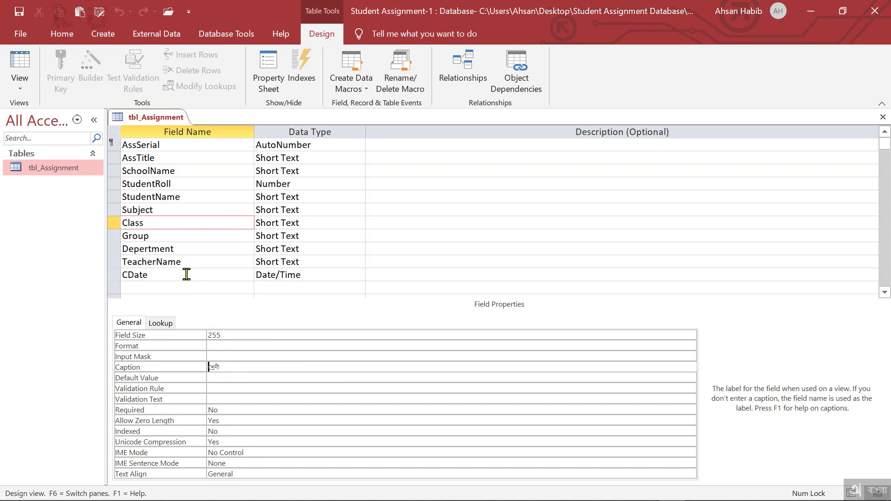
Step: Set the Caption property of the Group field to শাখা
left_click(151, 236)
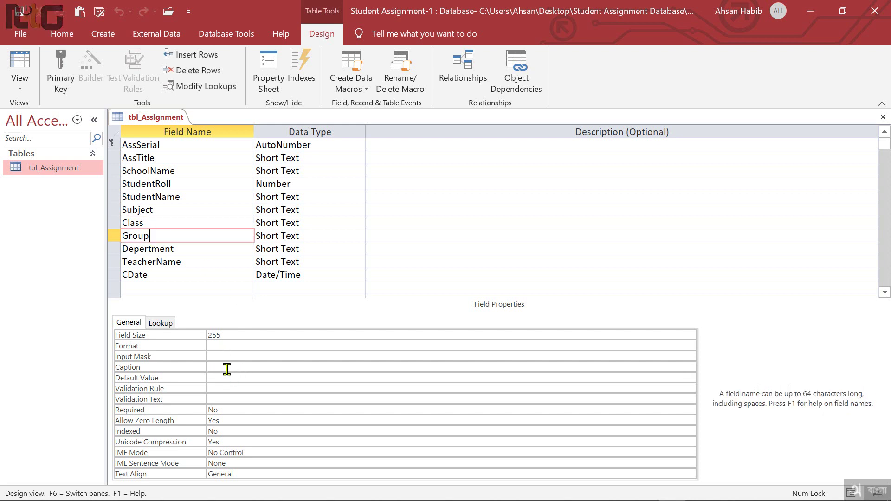
left_click(227, 368)
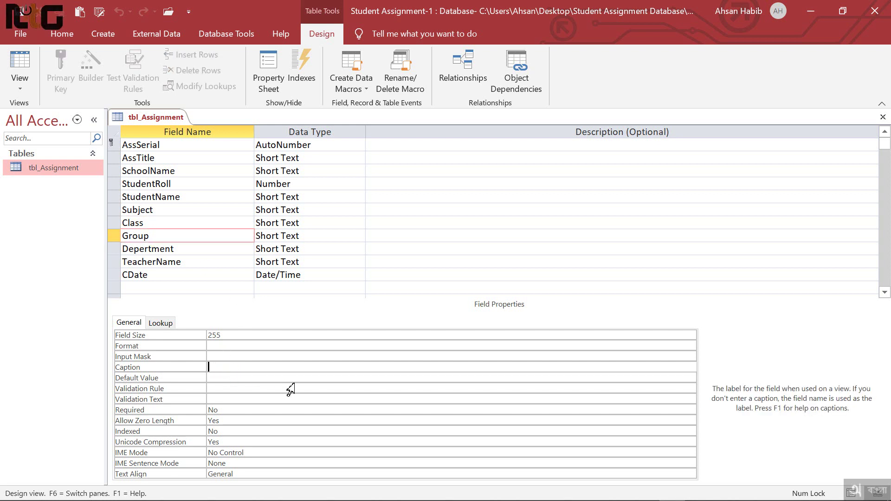
type("শাখা")
key("F6")
Step: Set the Caption property of the Depertment field to বিভাগ
key("Down")
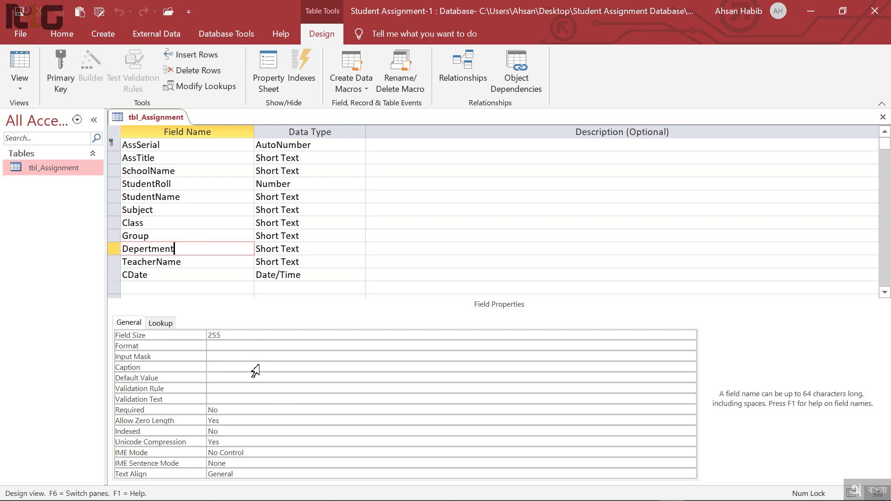
left_click(235, 368)
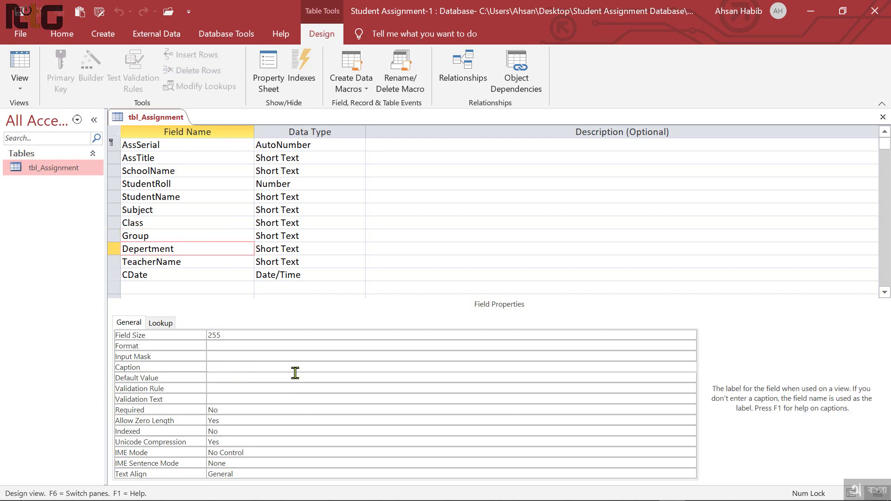
type("বিভ")
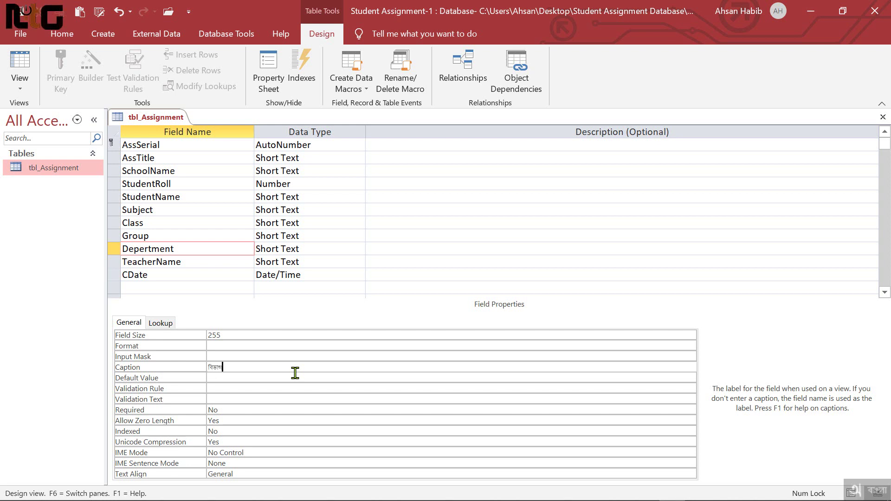
type("াগ")
Step: Set the Caption property of the TeacherName field to শিক্ষকের নাম
left_click(207, 263)
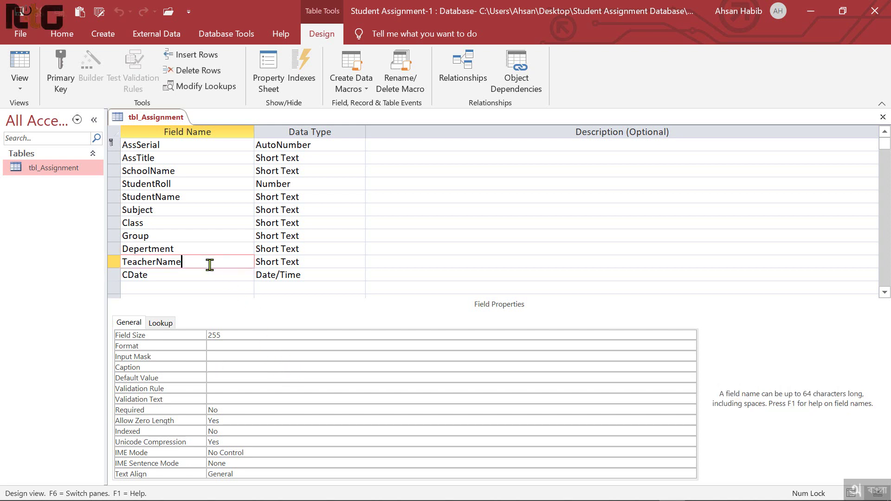
scroll(221, 229, "down", 3)
scroll(223, 232, "up", 1)
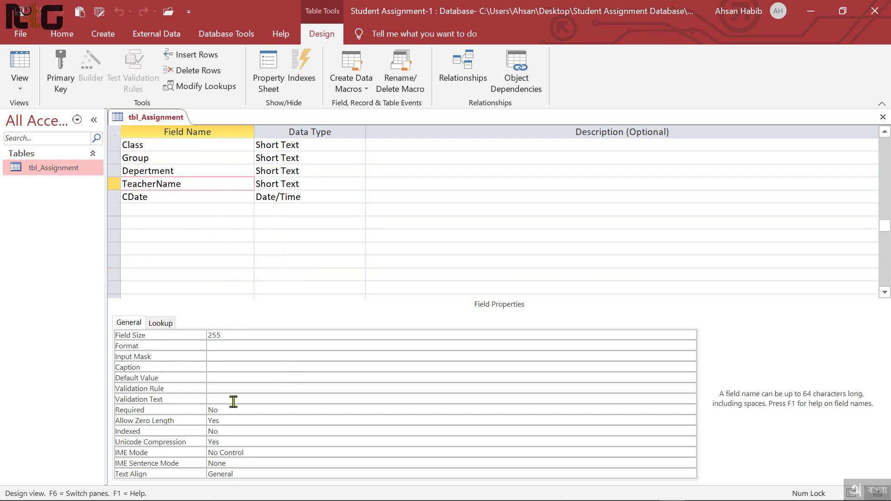
left_click(219, 367)
type("শিক্ষকের নাম")
Step: Set the Caption property of the CDate field to তারিখ
left_click(164, 197)
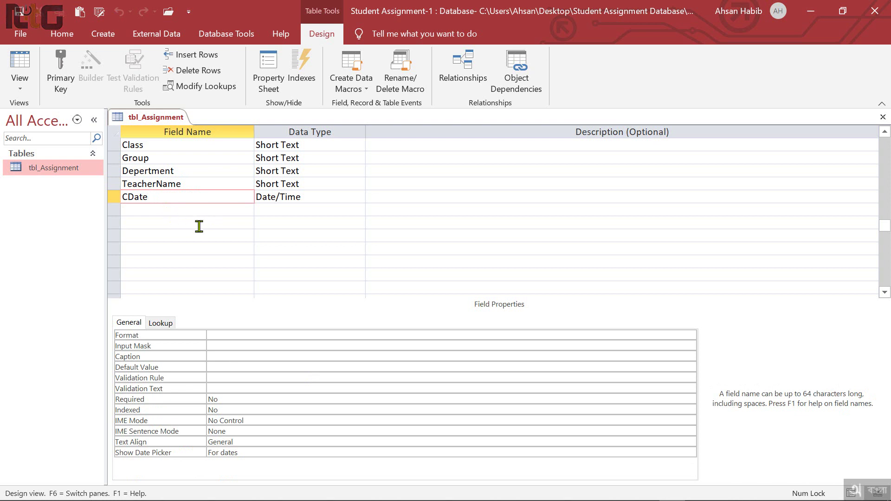
left_click(222, 357)
type("তারিখ")
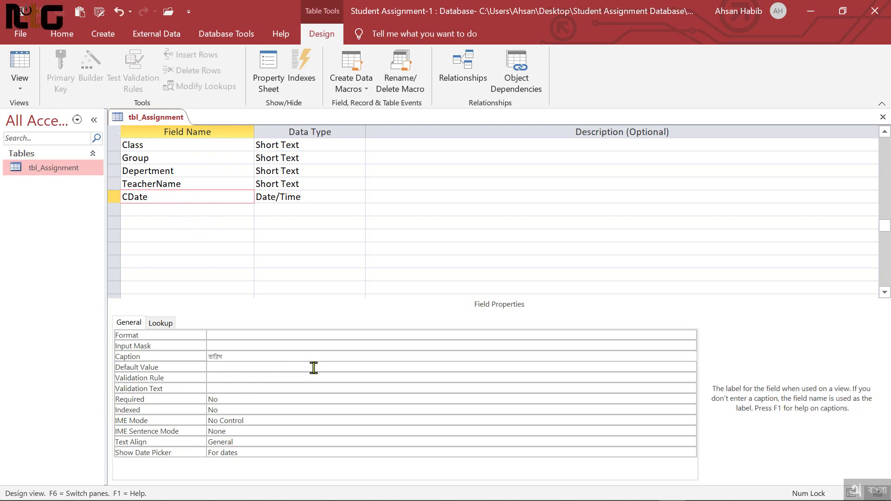
Step: Switch the input language to English and set the Default Value of the CDate field to =Date()
key("alt+shift")
left_click(232, 335)
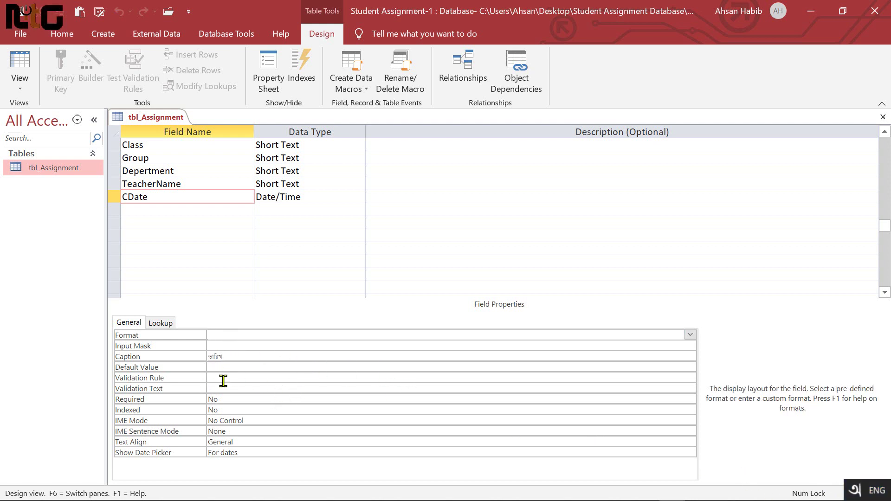
left_click(232, 367)
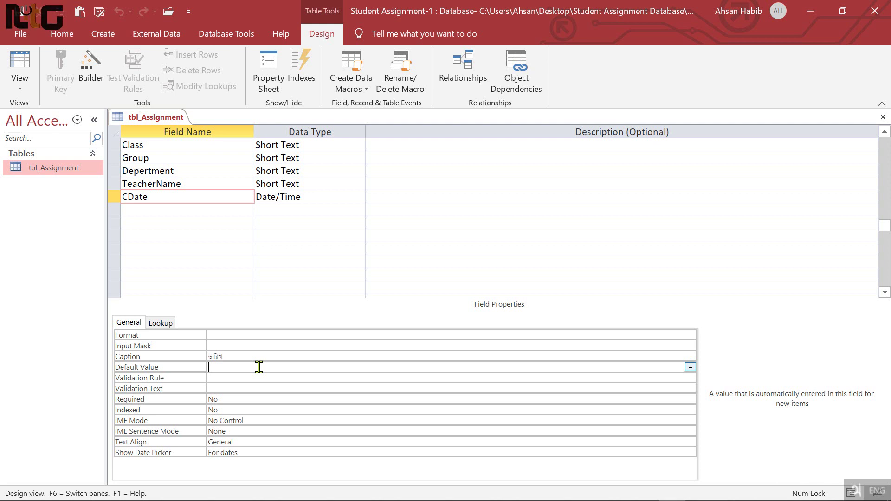
type("=dat")
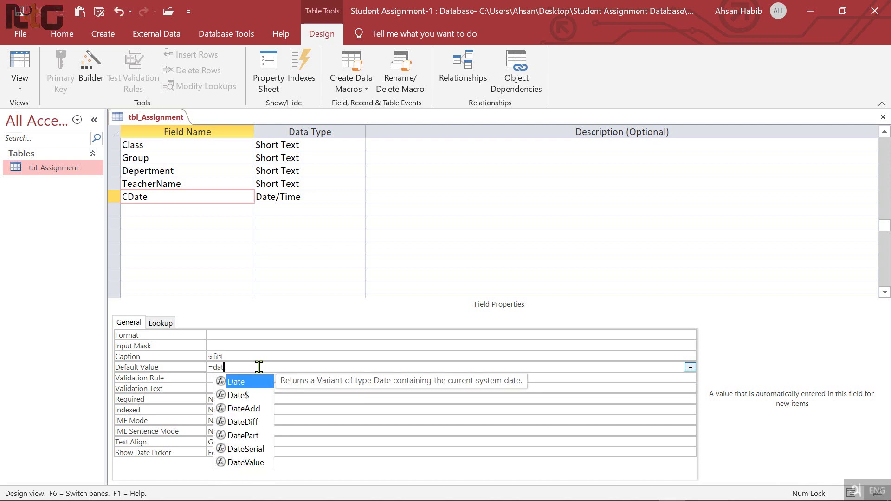
double_click(243, 383)
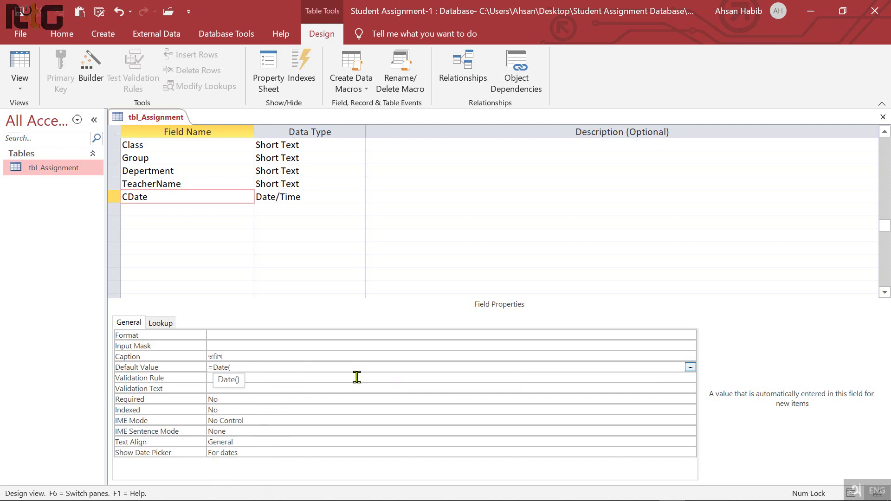
type(")")
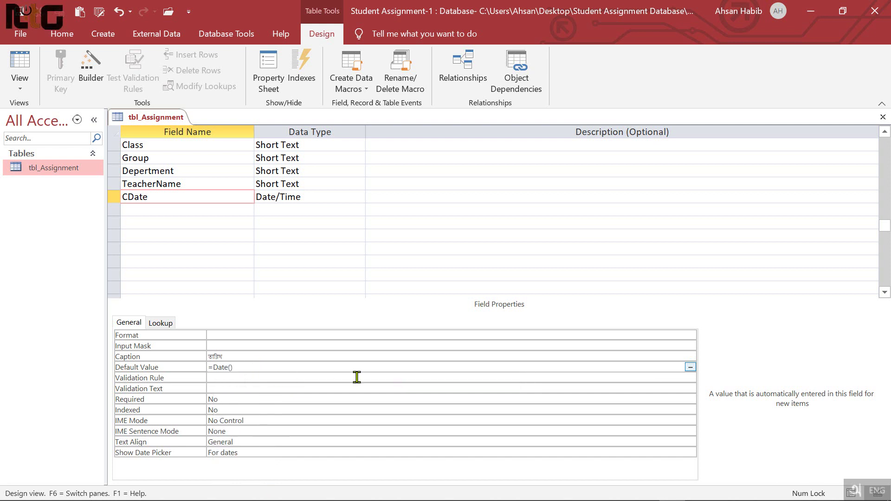
Step: Set the Format property of the CDate field to dd/mm/yyyy and save the table
left_click(243, 356)
left_click(237, 335)
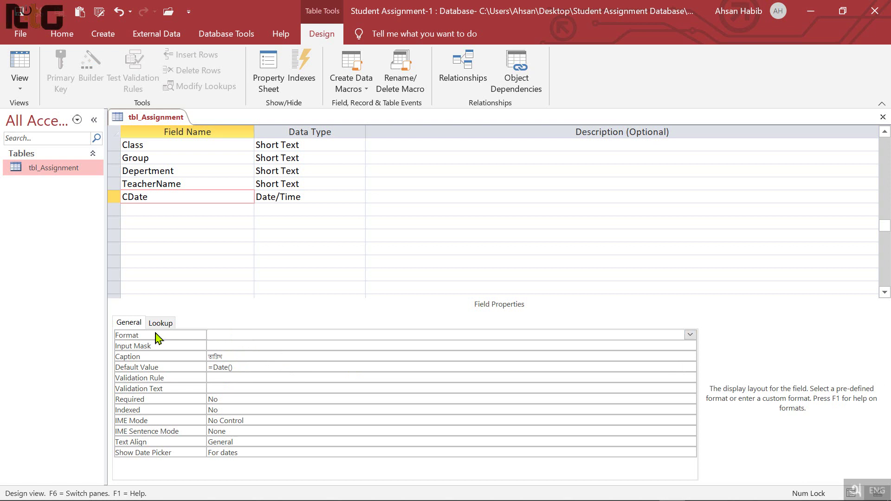
left_click(691, 335)
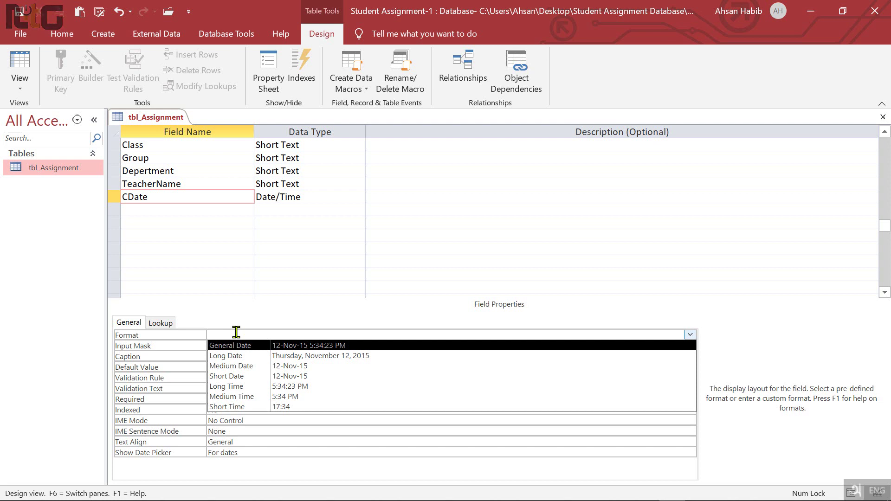
type("dd")
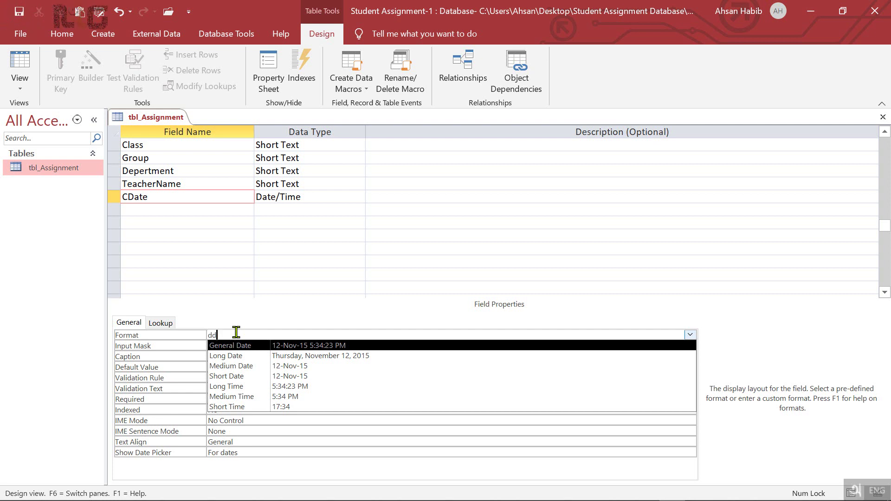
type("/")
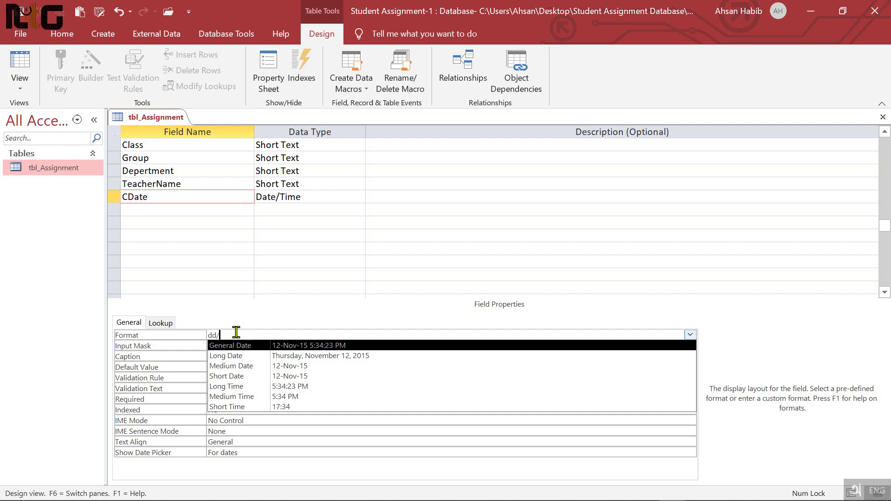
type("mm")
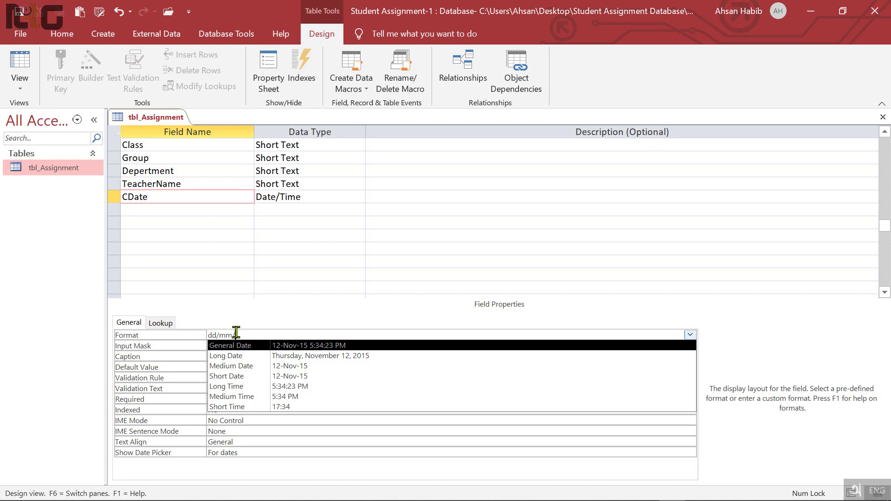
type("/")
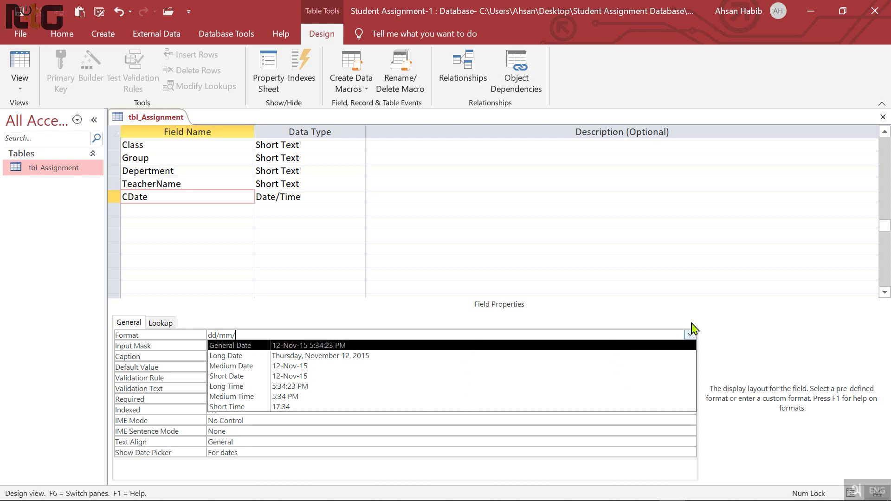
type("yyyyy")
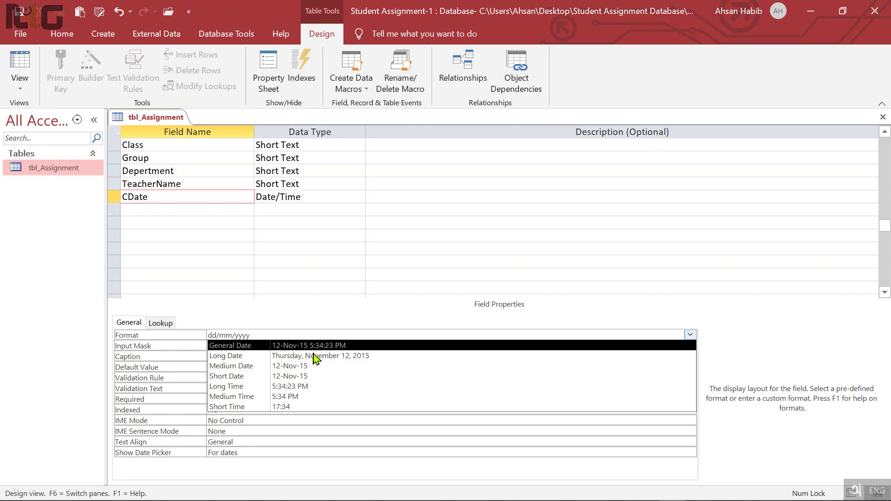
left_click(183, 338)
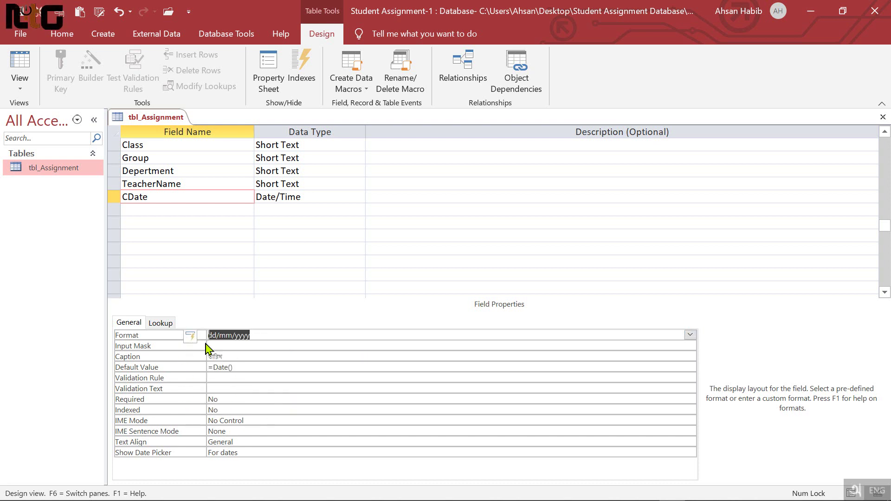
left_click(282, 336)
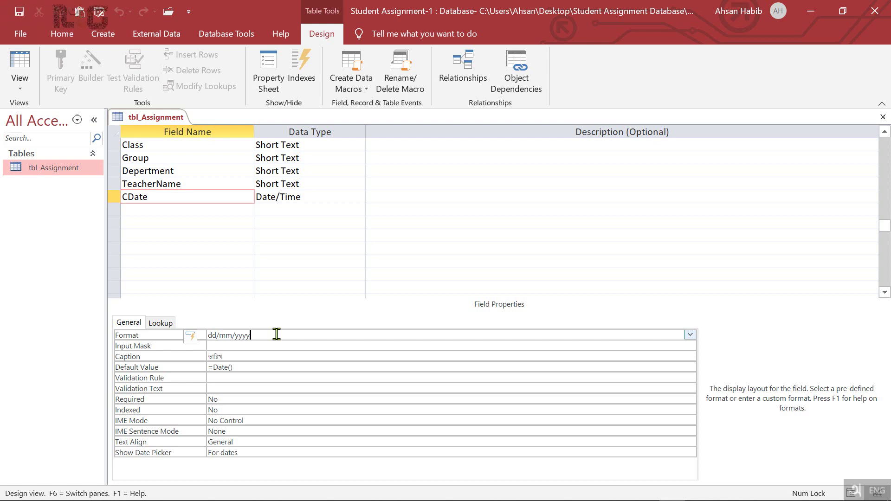
key("ctrl+s")
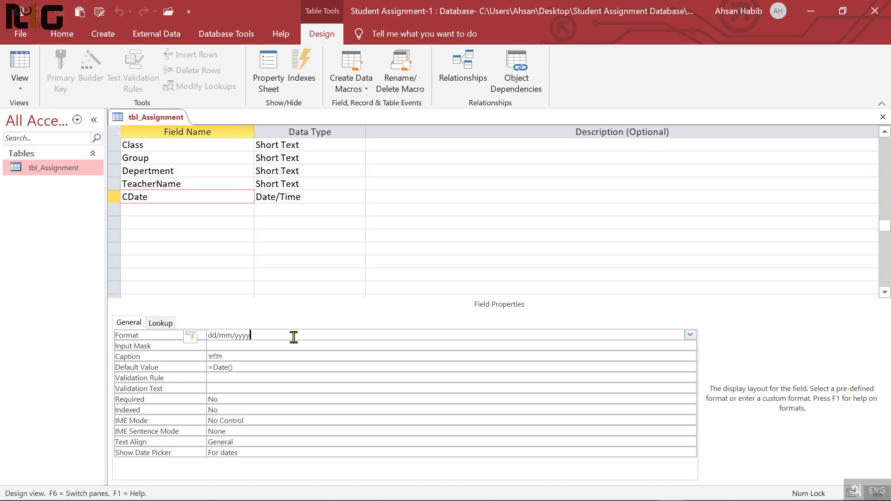
Step: View tbl_Assignment in Datasheet view, widen the এ্যাসাইনমেন্ট শিরোনাম and বিদ্যালয়ের নাম columns, and close the table
scroll(232, 186, "up", 2)
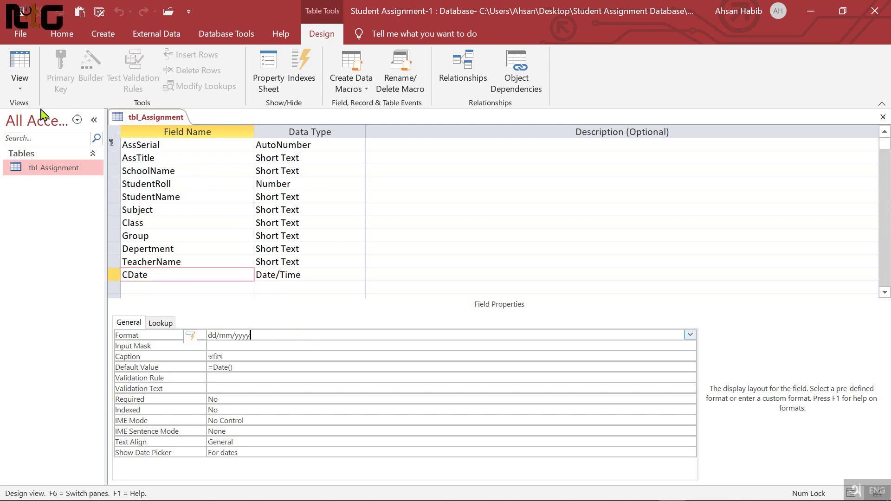
left_click(18, 63)
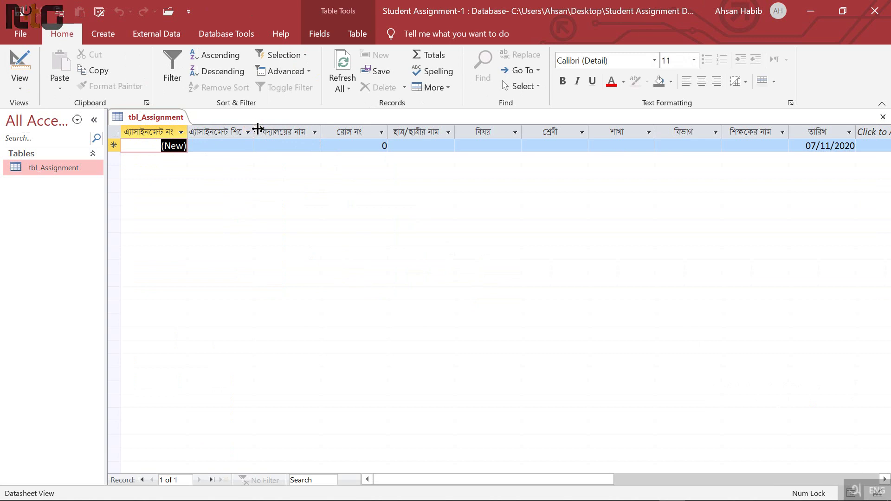
left_click_drag(257, 128, 291, 130)
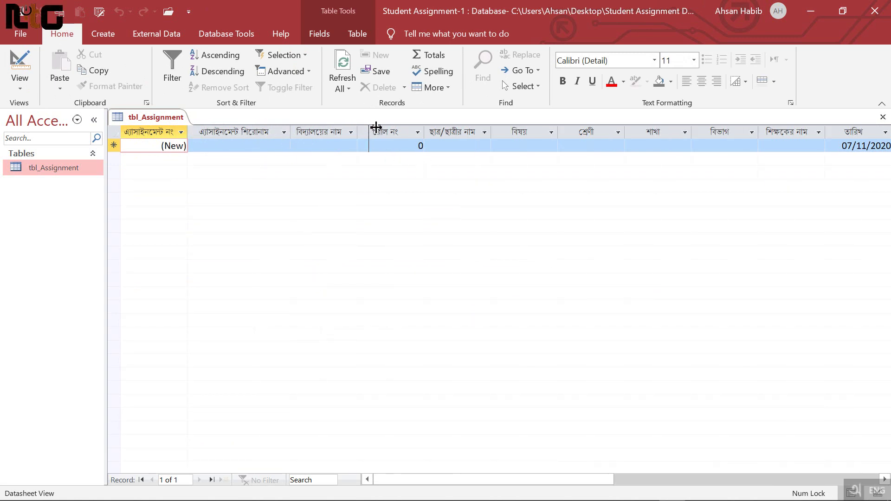
left_click_drag(572, 483, 641, 483)
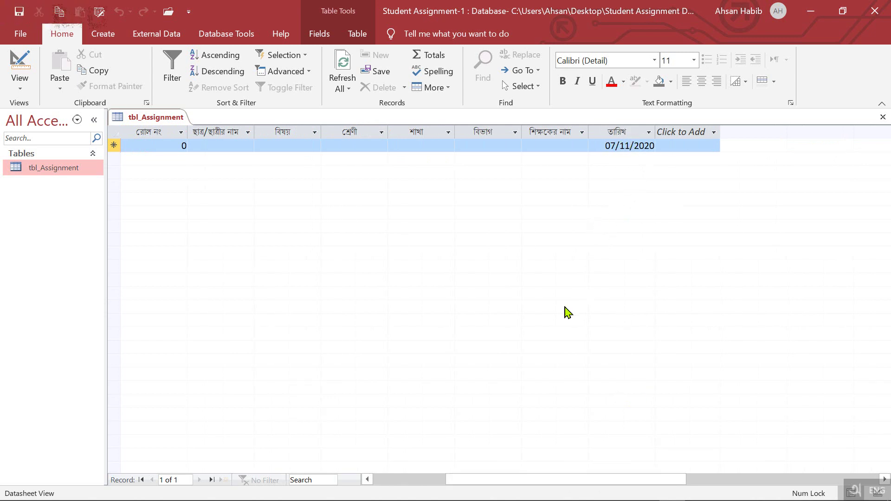
left_click_drag(477, 486, 384, 478)
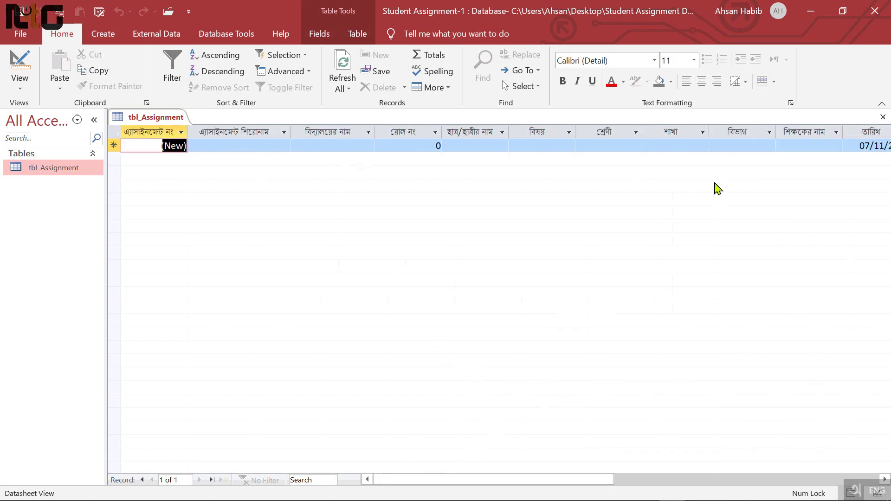
left_click(883, 117)
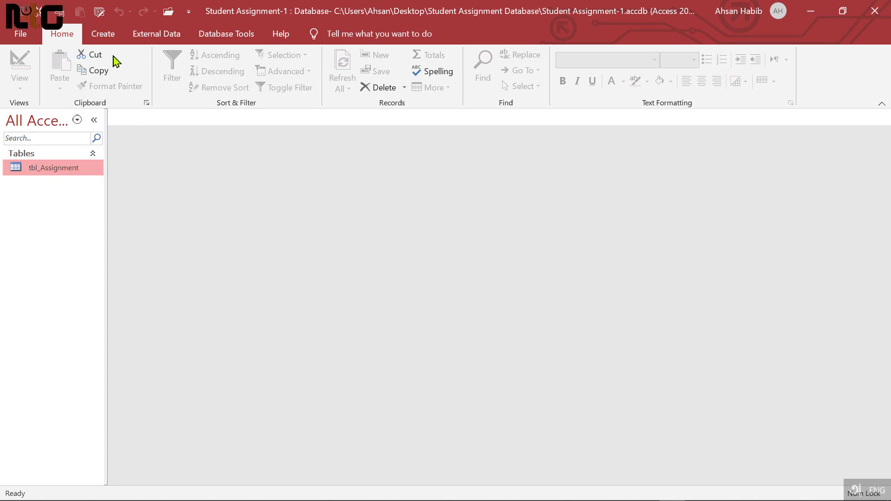
Step: Create a new query in Design view with tbl_Assignment as its source table
left_click(102, 33)
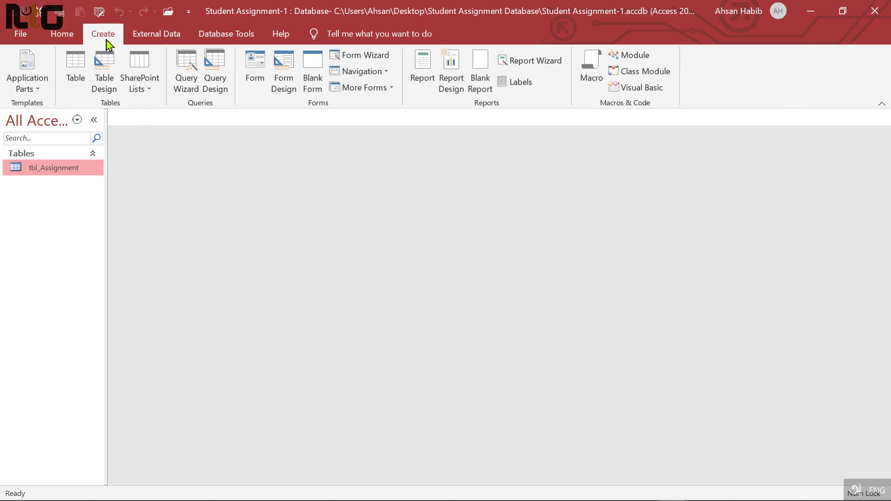
left_click(220, 79)
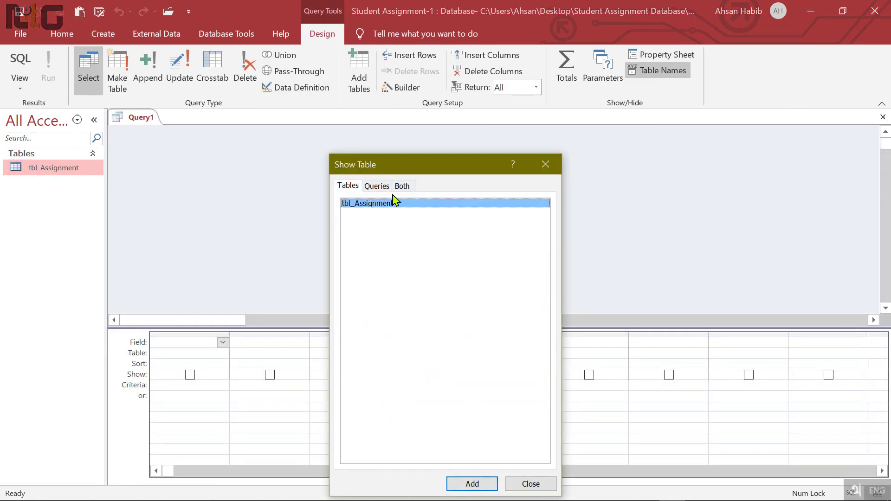
left_click(473, 483)
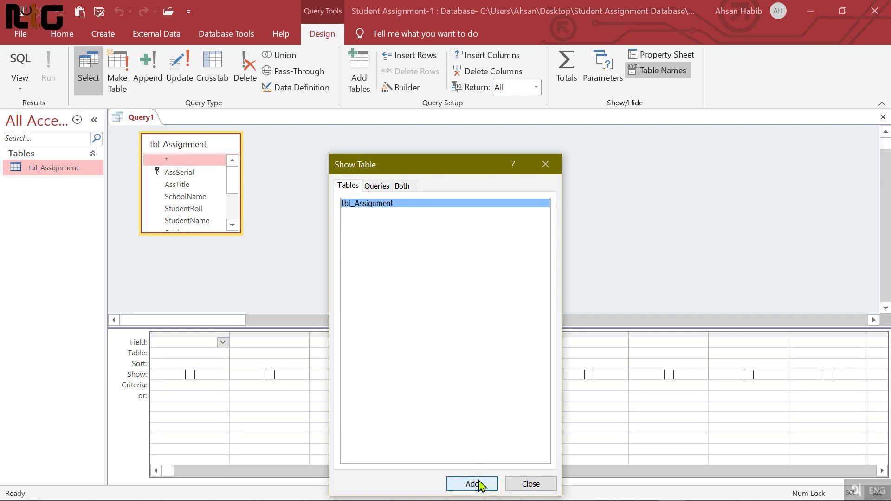
left_click(531, 484)
Step: Enlarge the tbl_Assignment field list to show every field and add all its fields to the query design grid
left_click_drag(229, 233, 231, 310)
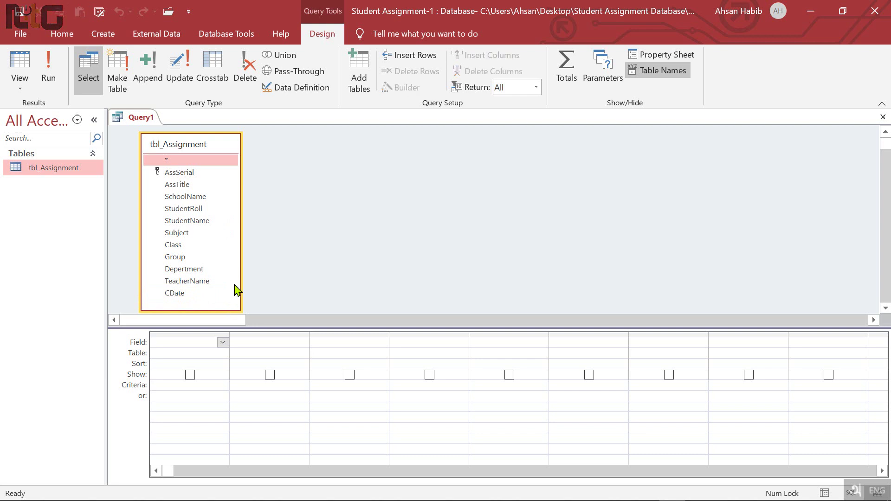
left_click_drag(349, 329, 350, 346)
double_click(180, 146)
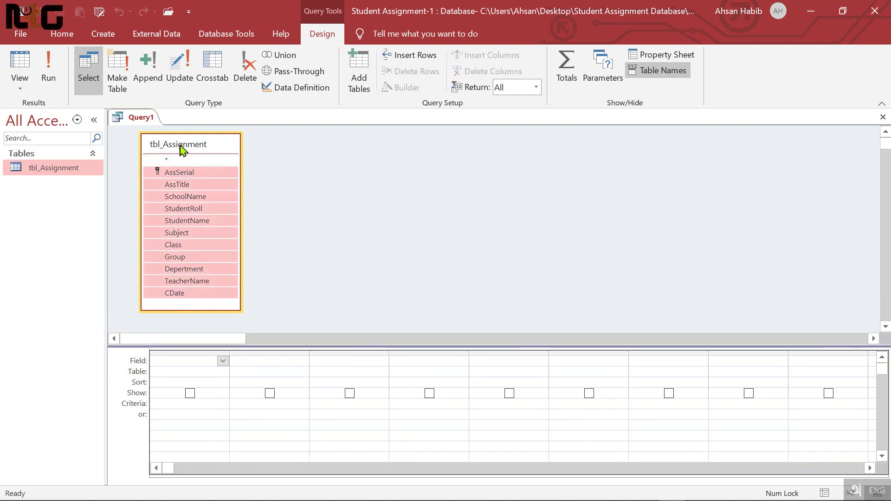
left_click_drag(177, 177, 193, 367)
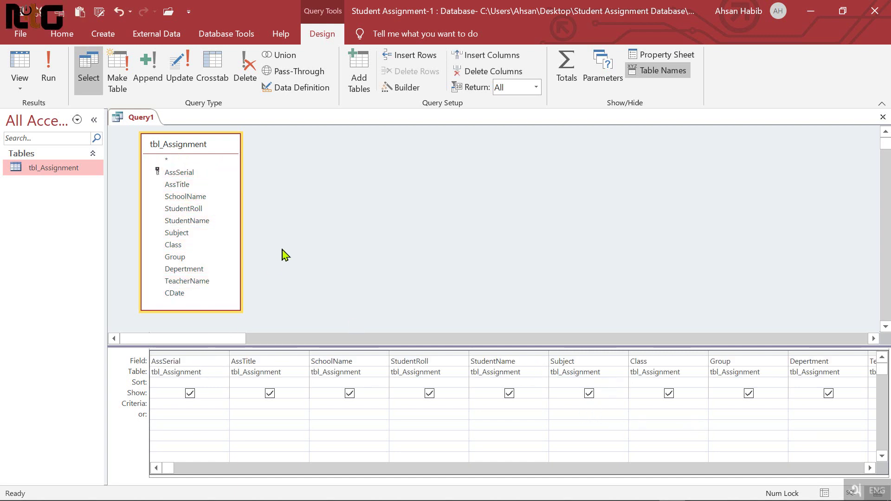
Step: Save the query as qry_Assignment and close it
key("ctrl+s")
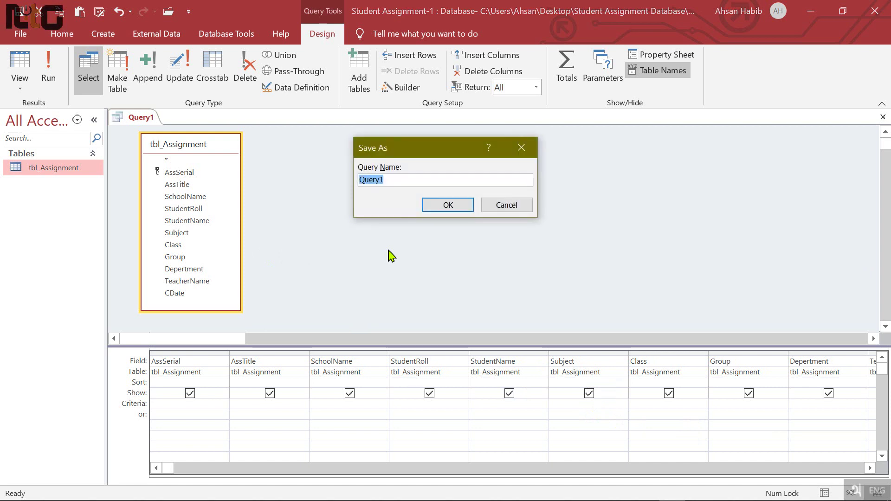
type("qry_")
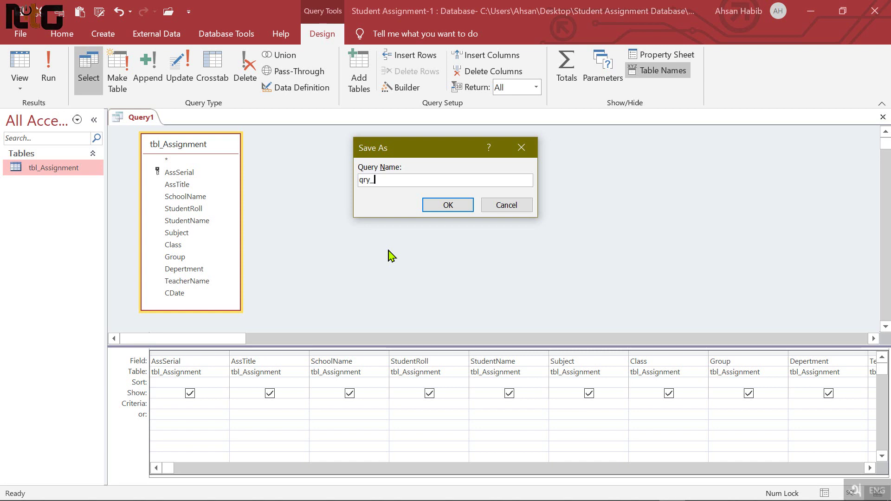
type("As")
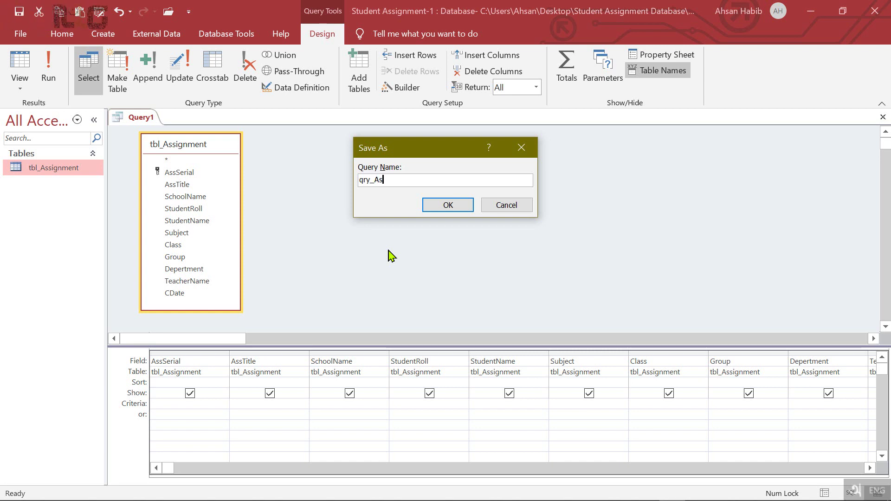
type("signment")
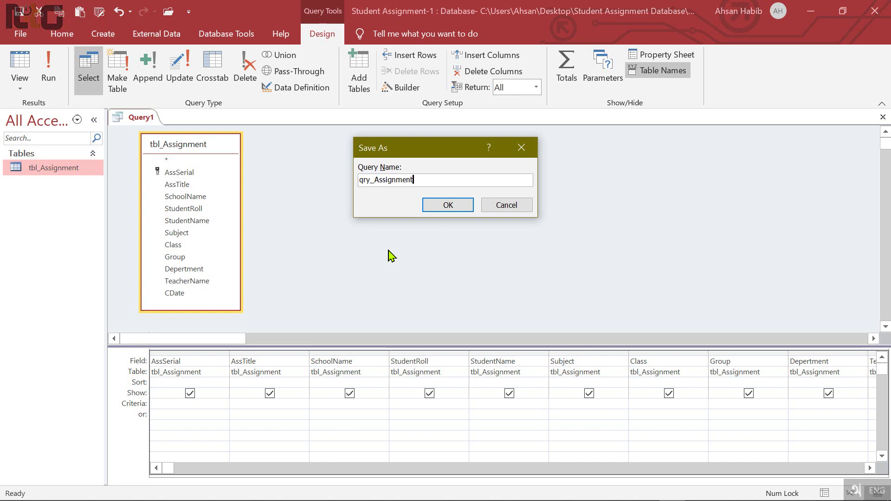
left_click(447, 205)
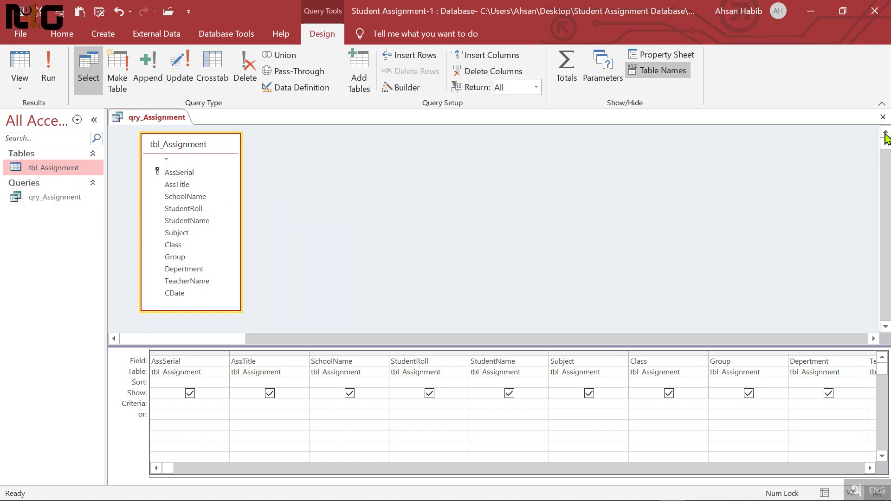
left_click(883, 117)
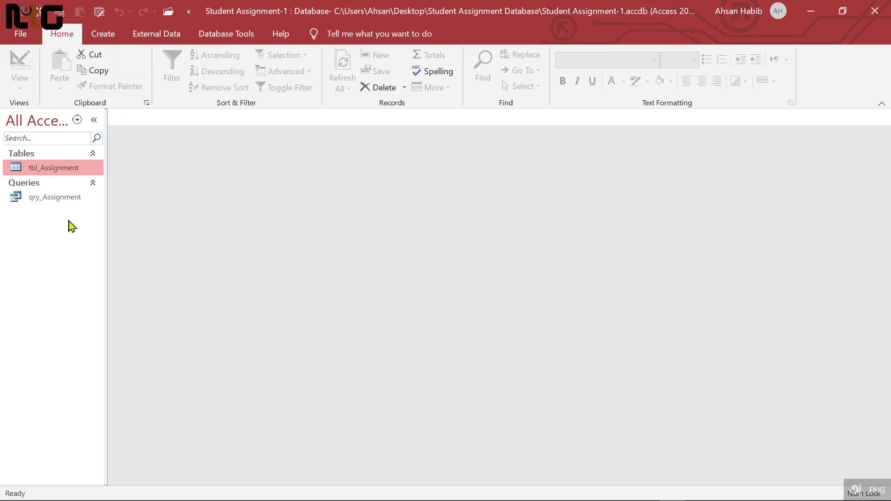
Step: Create a new report in Design view and collapse its Page Header and Page Footer sections to zero height
left_click(110, 40)
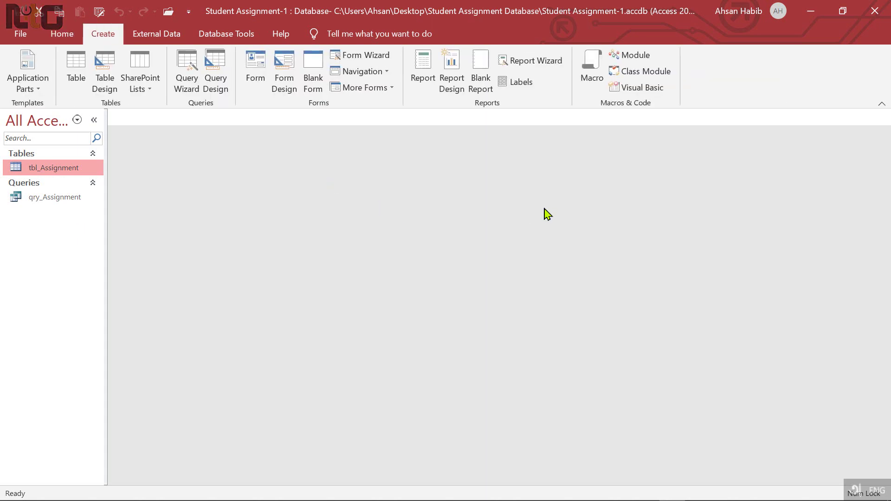
left_click(453, 74)
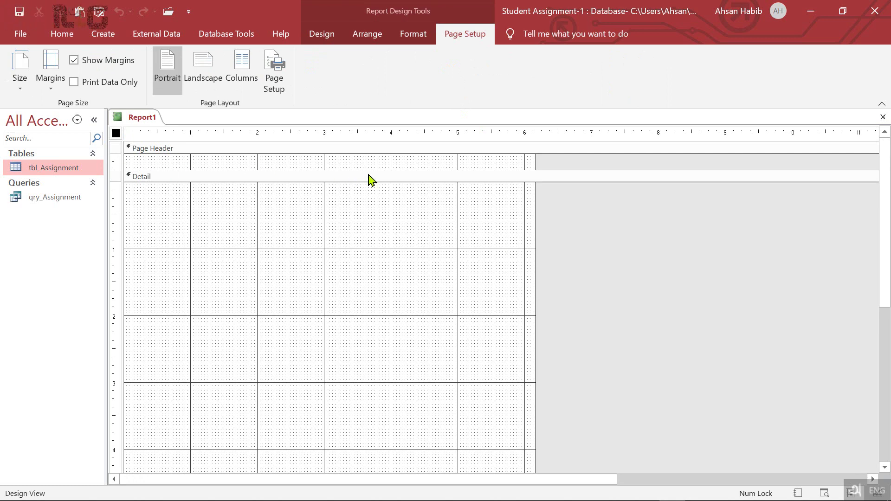
left_click_drag(369, 171, 372, 153)
scroll(496, 336, "down", 5)
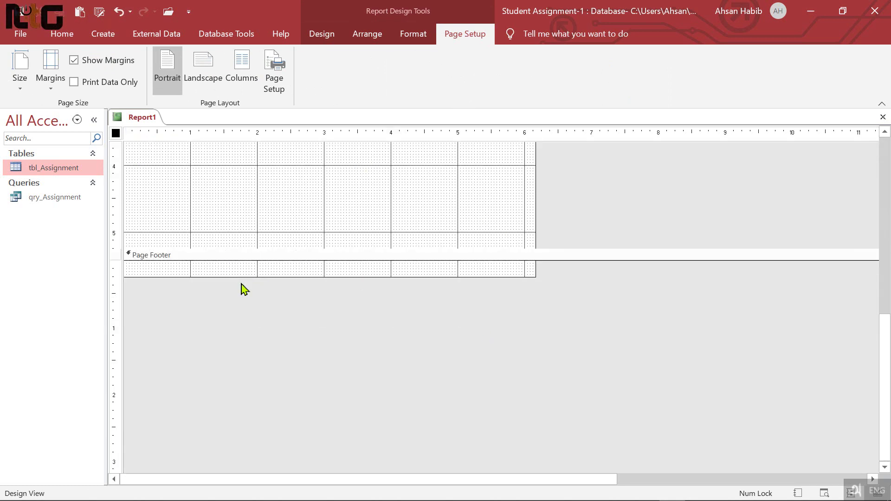
left_click_drag(406, 277, 408, 259)
scroll(528, 321, "up", 5)
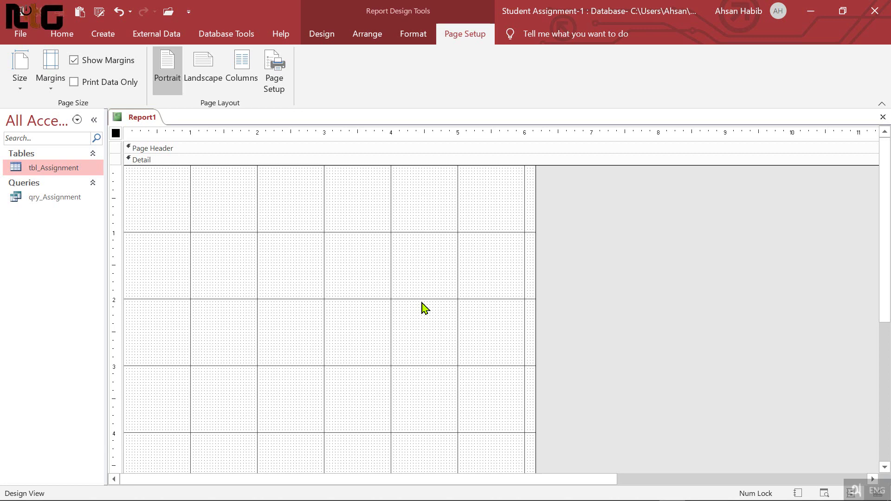
Step: Enlarge the report's Detail section to about 8 inches high and about 7.4 inches wide
scroll(541, 286, "down", 3)
scroll(542, 286, "up", 3)
scroll(541, 287, "down", 3)
left_click_drag(513, 317, 513, 441)
scroll(543, 341, "up", 5)
scroll(539, 349, "down", 5)
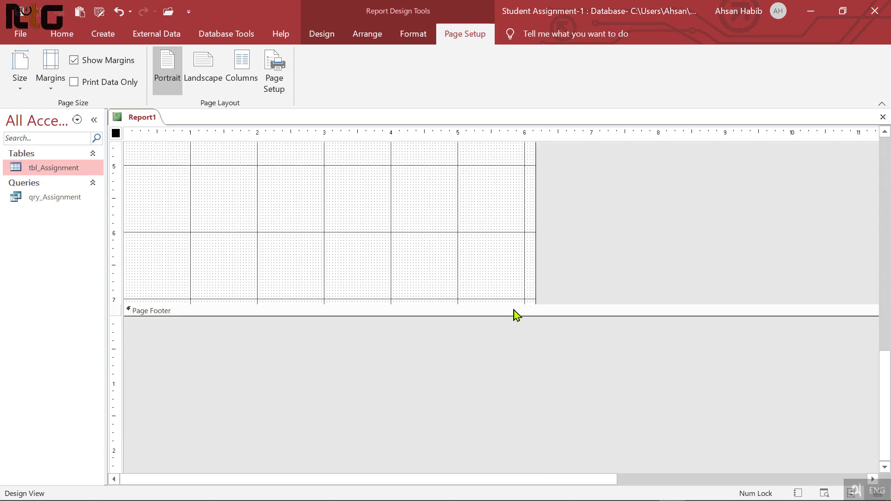
left_click_drag(515, 305, 516, 372)
scroll(513, 319, "up", 5)
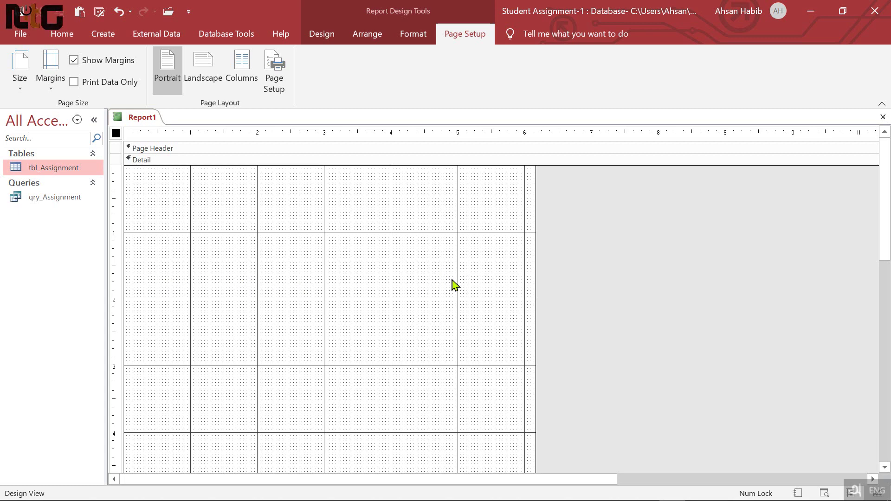
left_click_drag(537, 268, 619, 272)
left_click(443, 263)
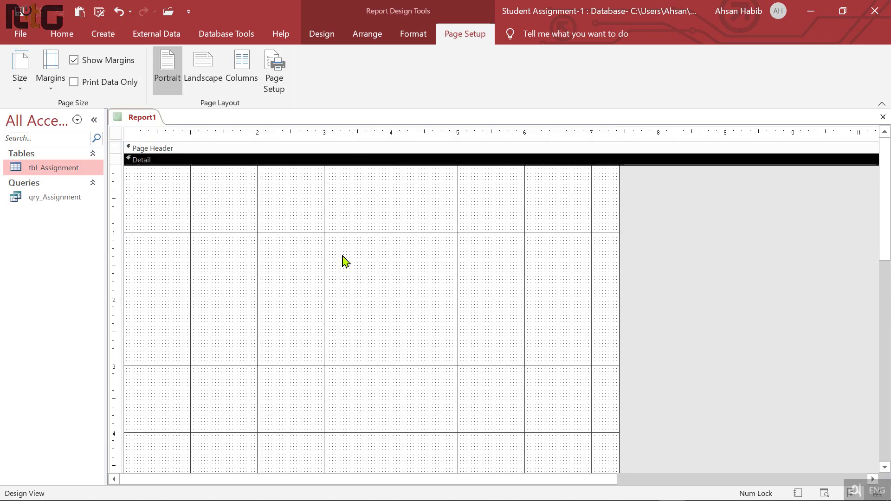
Step: Save the report as rpt_Assignment
key("ctrl+s")
type("rpt_Assignment")
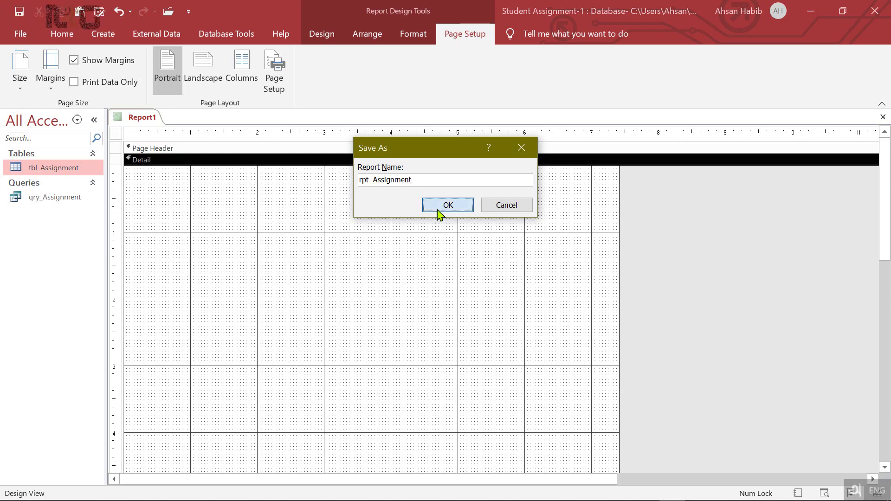
left_click(440, 208)
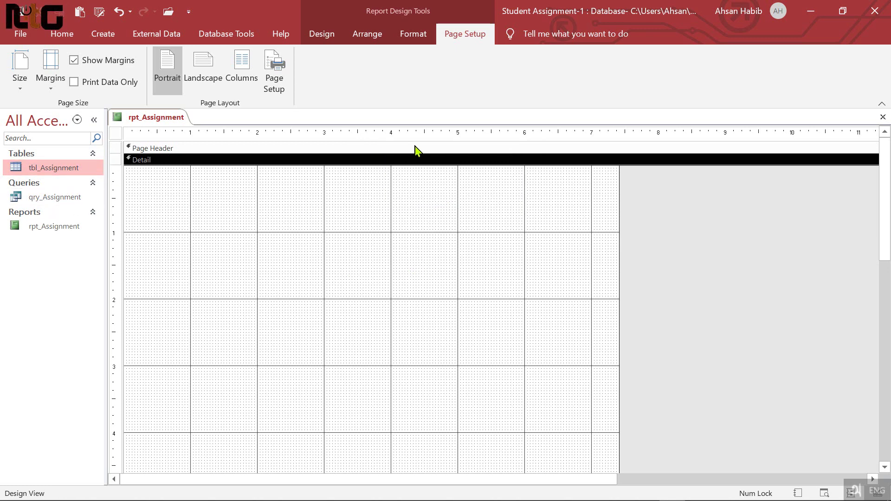
Step: Set the report's record source to qry_Assignment
left_click(323, 33)
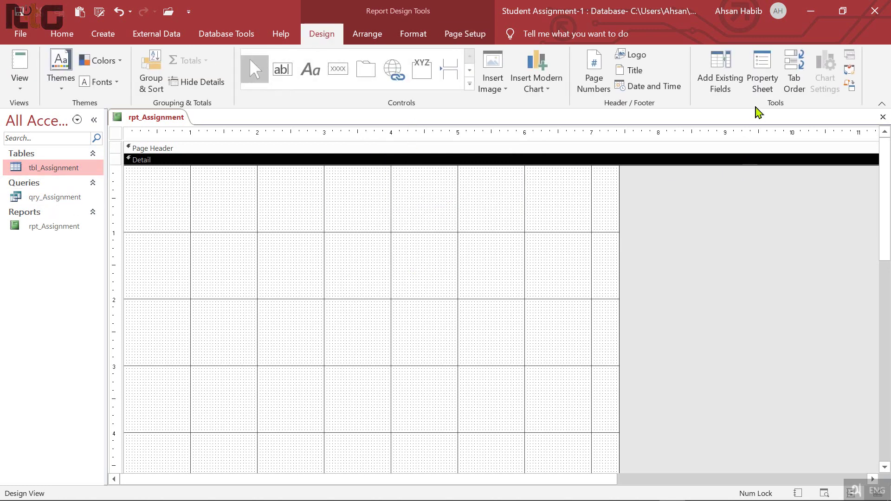
left_click(760, 93)
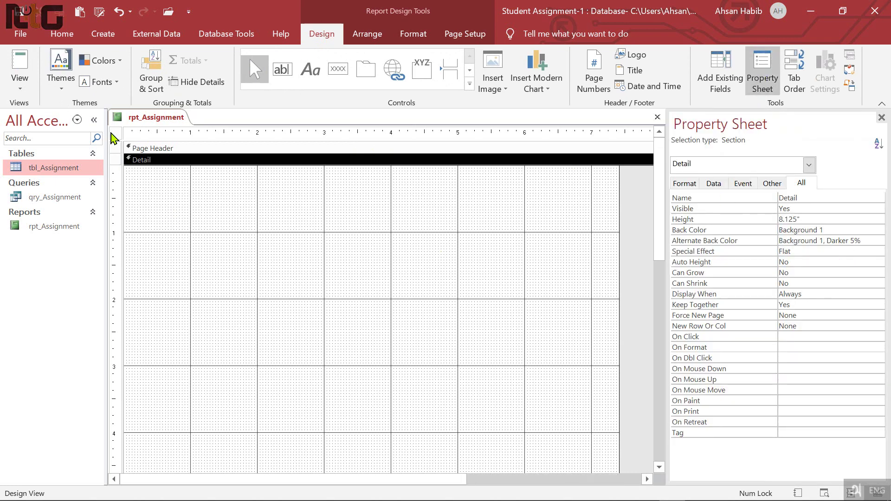
left_click(115, 134)
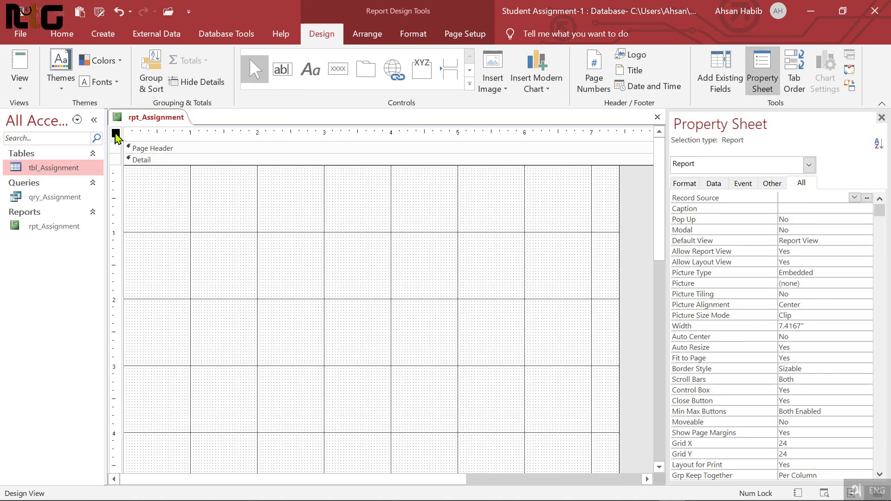
left_click(713, 183)
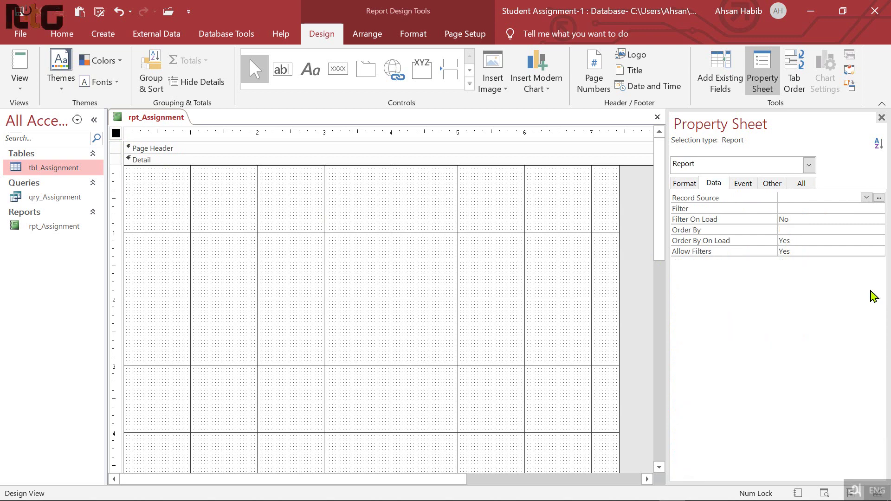
left_click(867, 198)
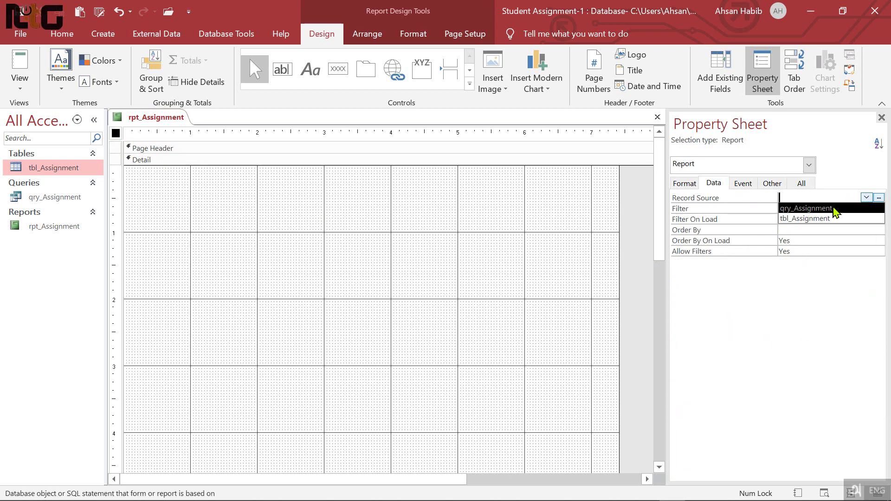
left_click(826, 208)
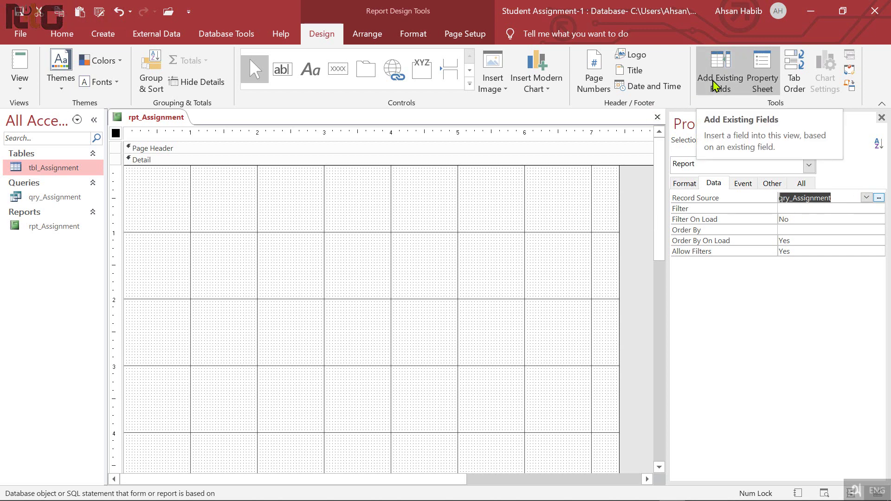
Step: Add all available fields, from AssSerial to CDate, with their labels to the report's Detail section
left_click(715, 86)
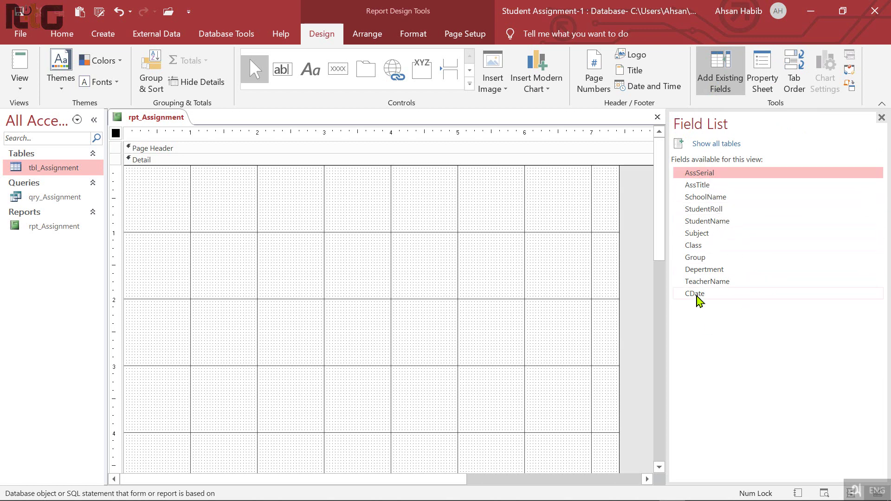
left_click(696, 297, "shift")
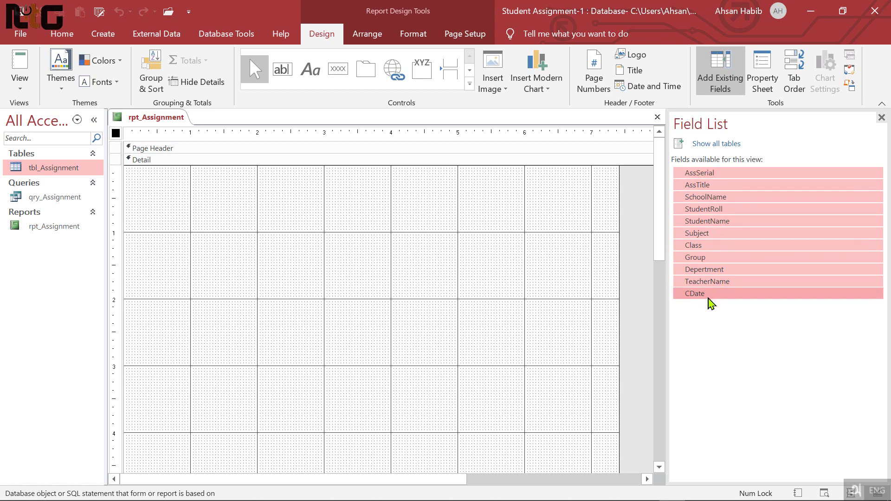
left_click_drag(700, 179, 432, 256)
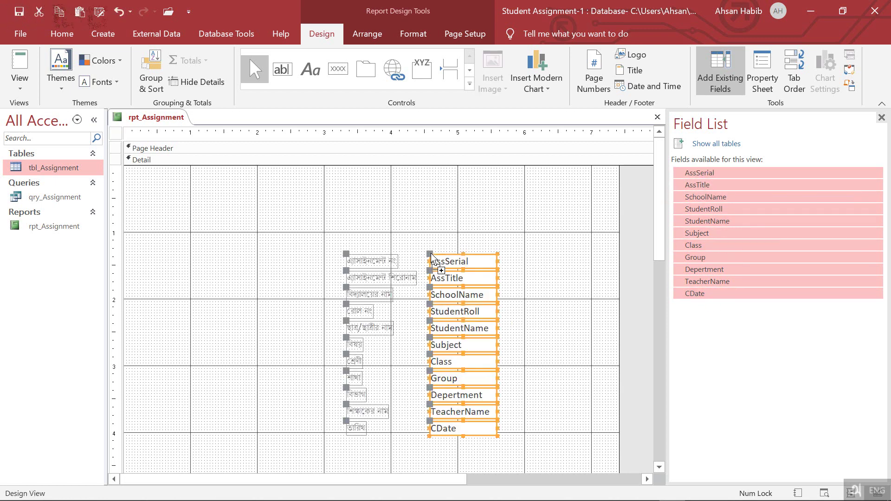
left_click(282, 251)
left_click(294, 258)
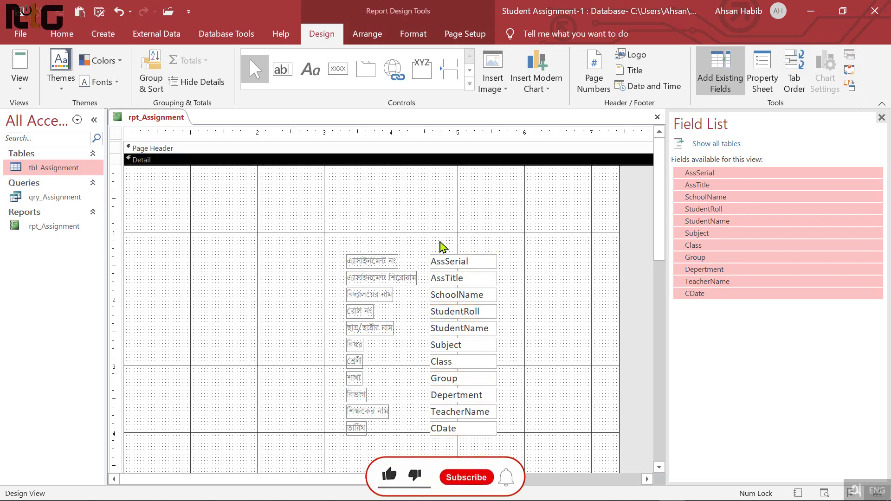
Step: Draw a rectangle about 3.2 by 0.85 inches and place it flush in the Detail section's upper-left corner
left_click(762, 79)
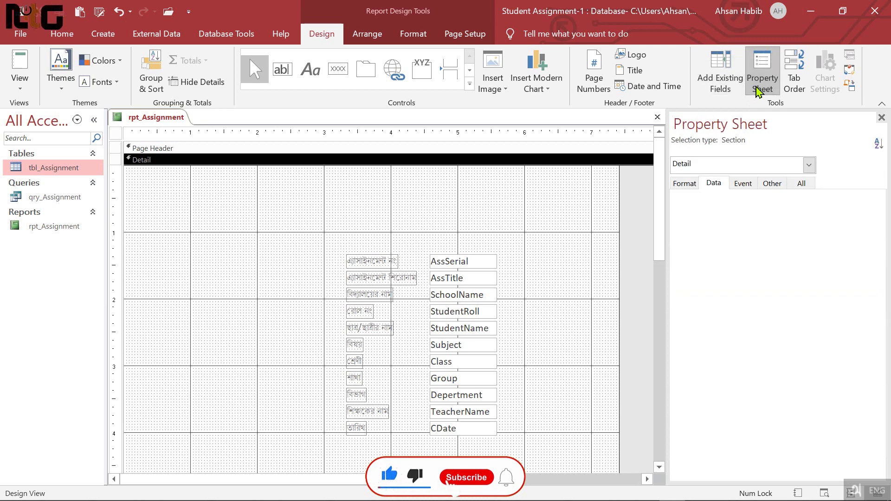
scroll(251, 257, "down", 3)
scroll(251, 257, "up", 3)
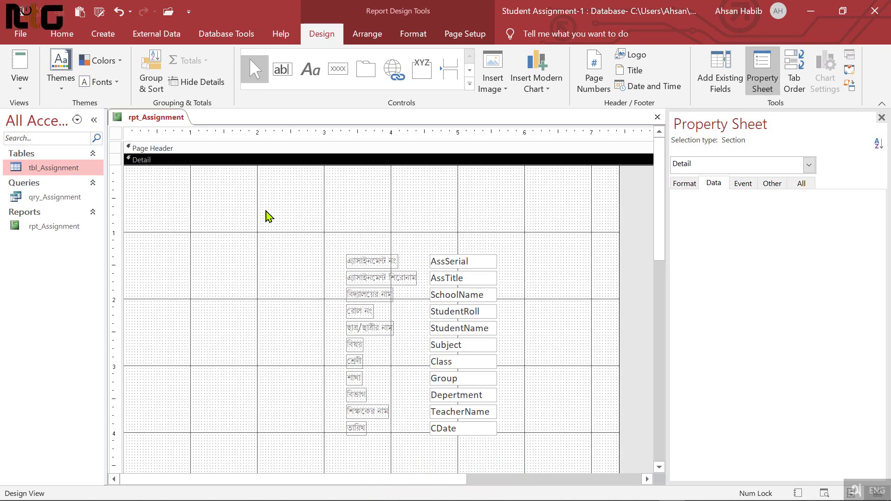
left_click(471, 84)
left_click(366, 89)
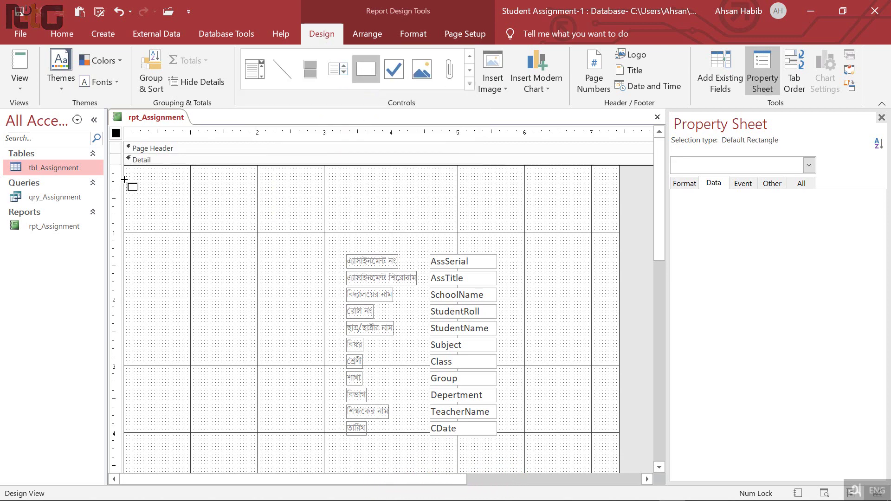
left_click_drag(127, 168, 341, 225)
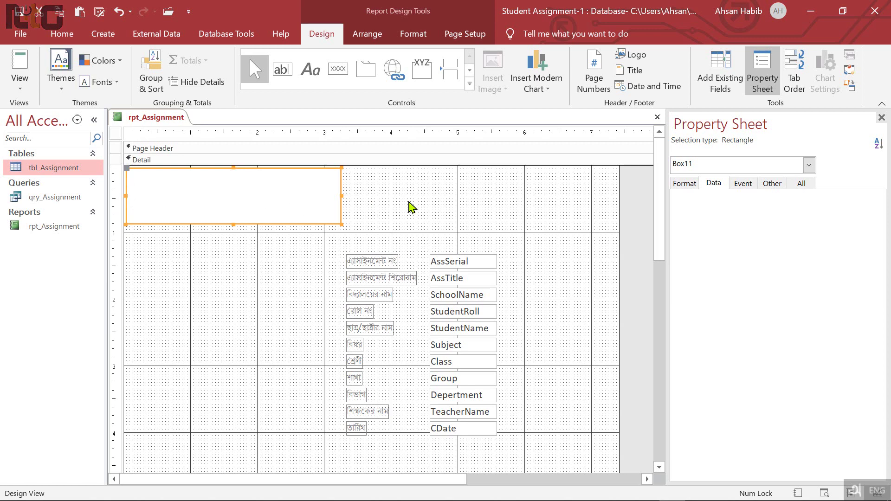
key("Left")
key("Up")
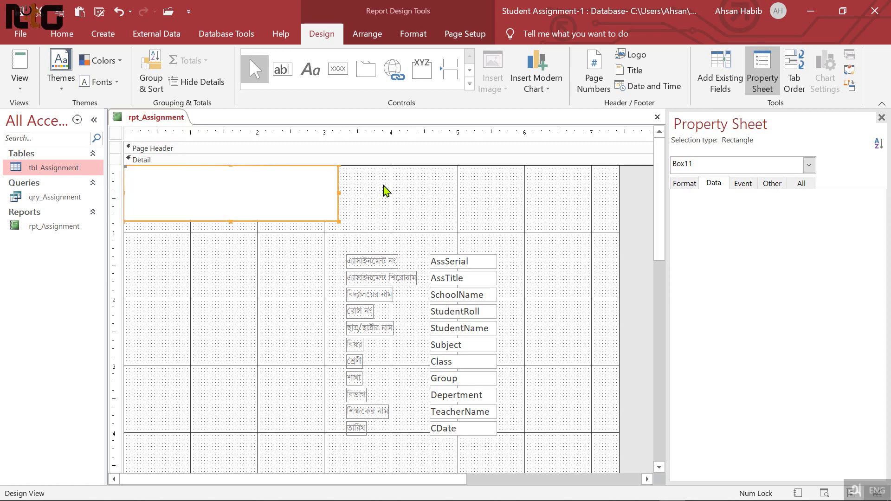
Step: Give the rectangle a transparent outline and a dark blue fill
left_click(412, 34)
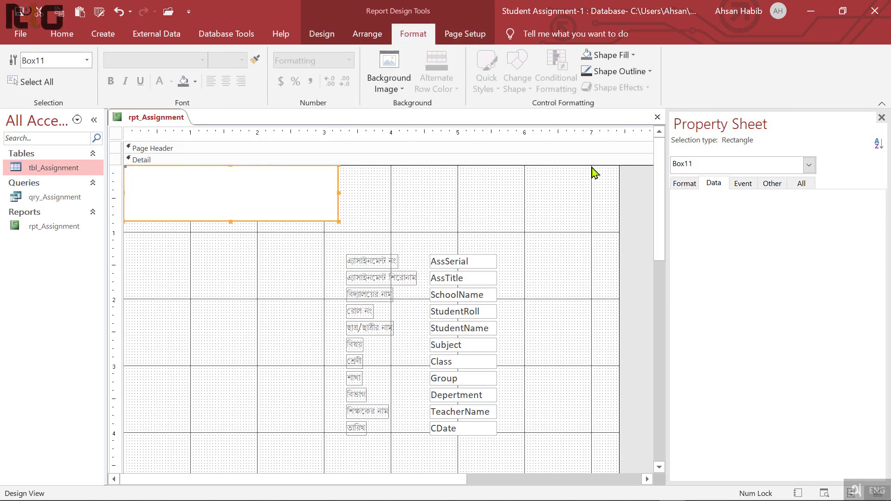
left_click(650, 74)
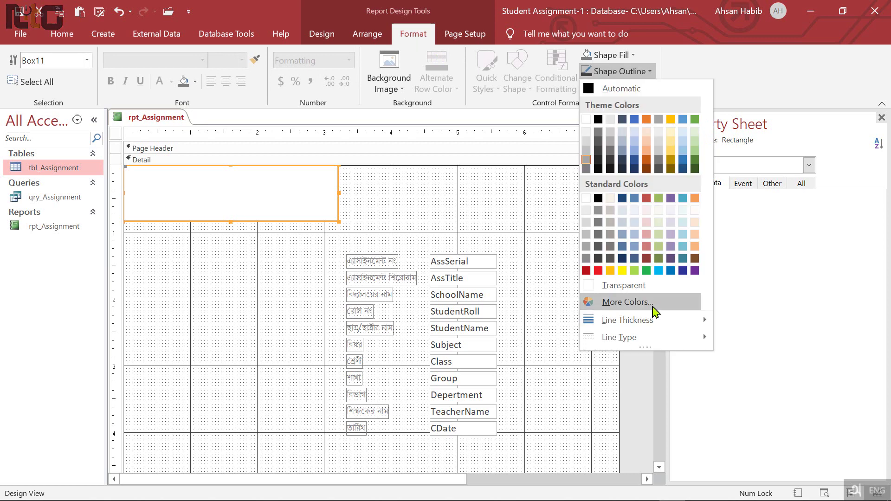
left_click(653, 286)
left_click(639, 56)
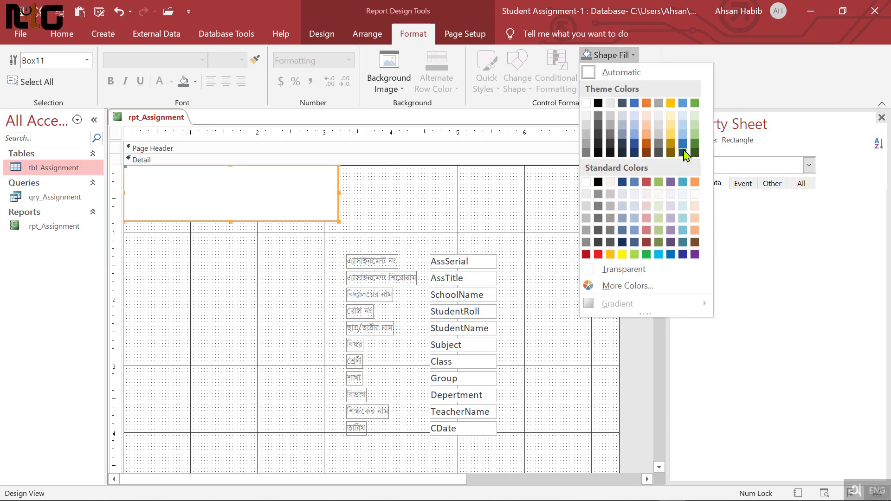
left_click(635, 152)
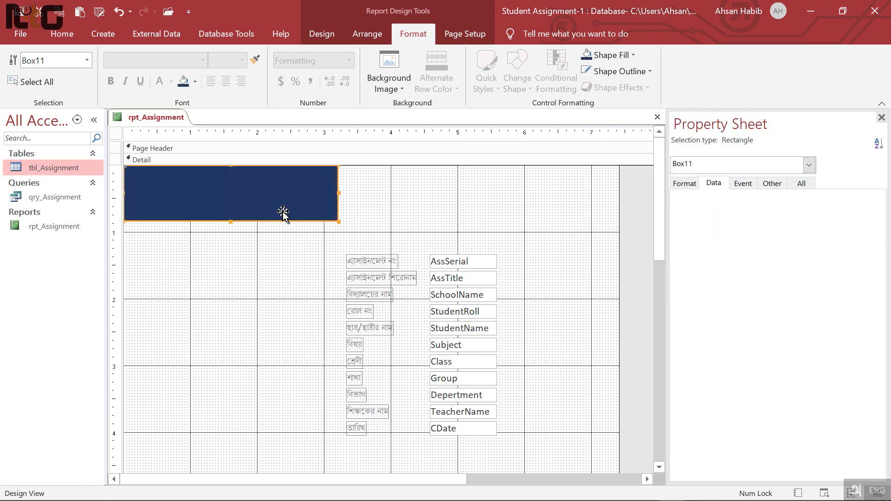
left_click(249, 272)
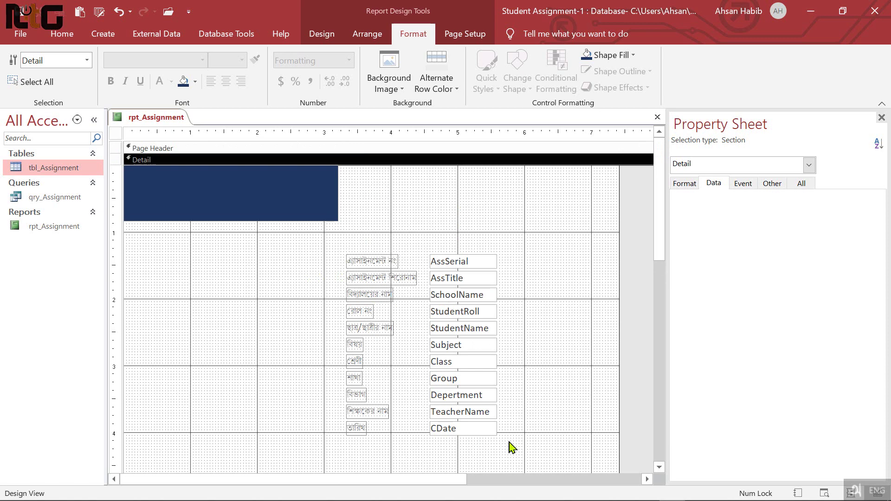
Step: Delete the CDate label and place its text box over the blue rectangle, enlarged to about 1.5 by 0.3 inches
left_click_drag(530, 437, 354, 434)
left_click(375, 441)
left_click(358, 428)
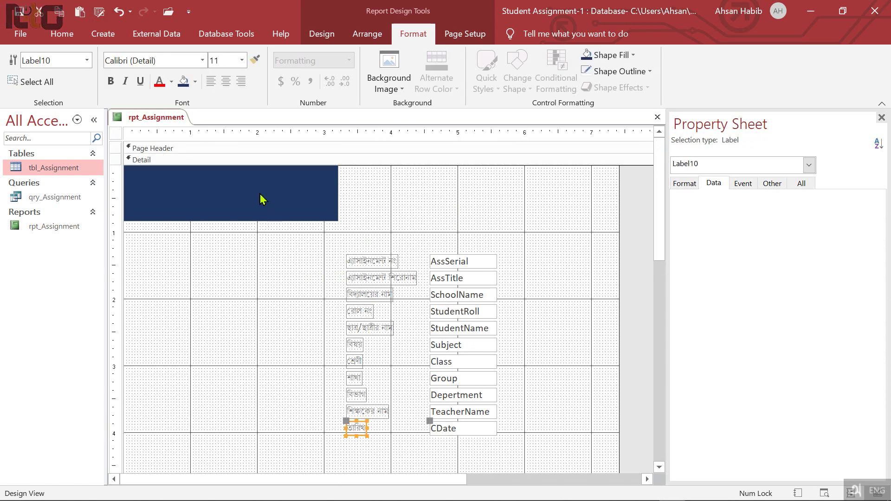
key("ctrl+r")
left_click_drag(457, 434, 239, 200)
Step: Send the blue rectangle behind the CDate text box and widen it to about 3.3 inches
left_click(333, 186)
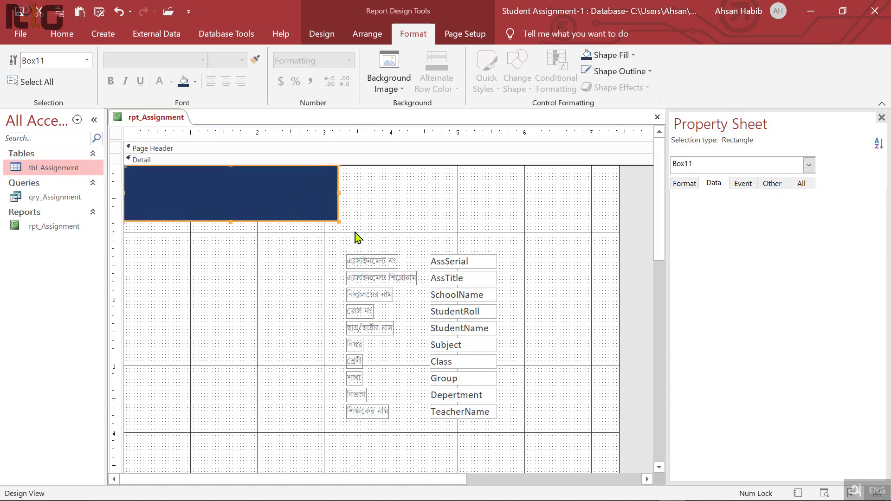
left_click(288, 269)
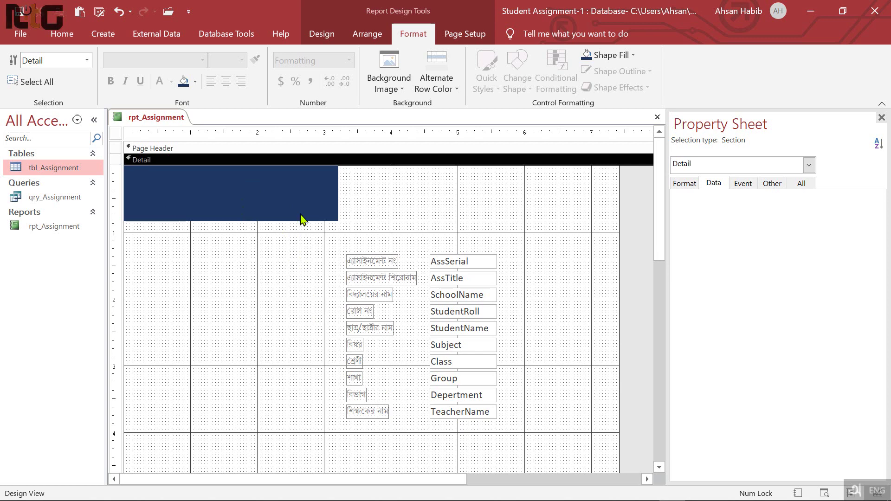
left_click(317, 210)
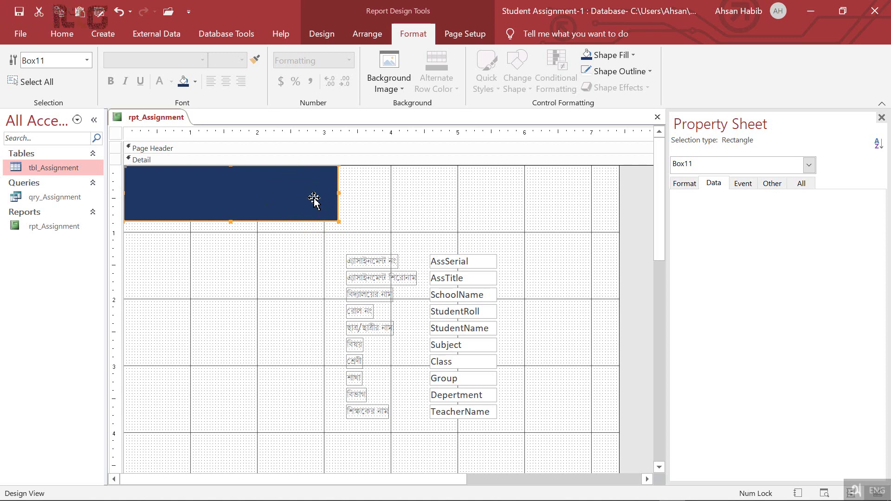
right_click(313, 198)
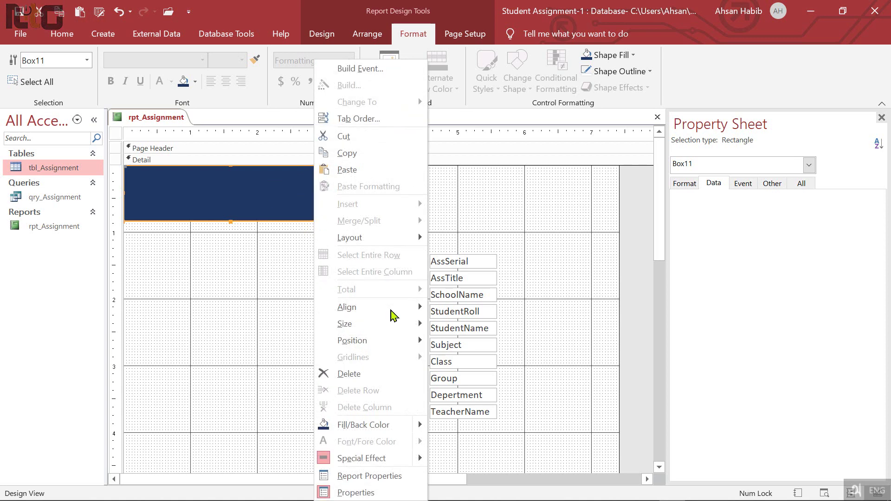
mouse_move(411, 346)
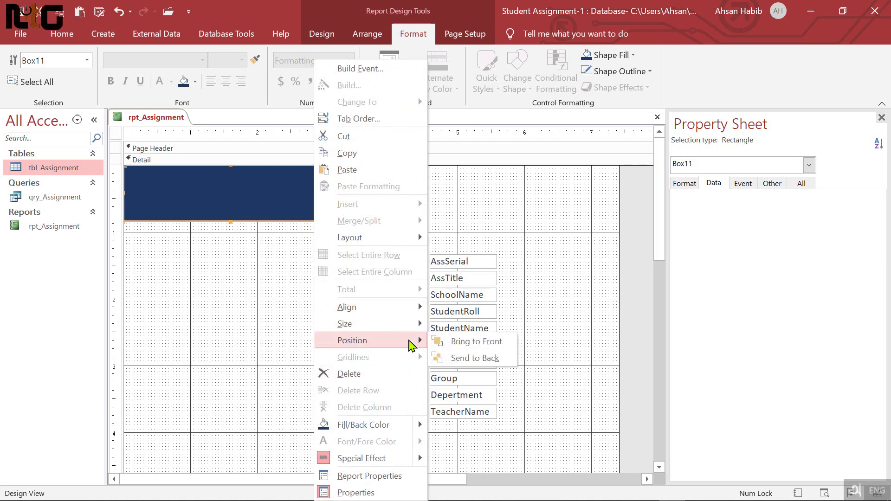
left_click(504, 359)
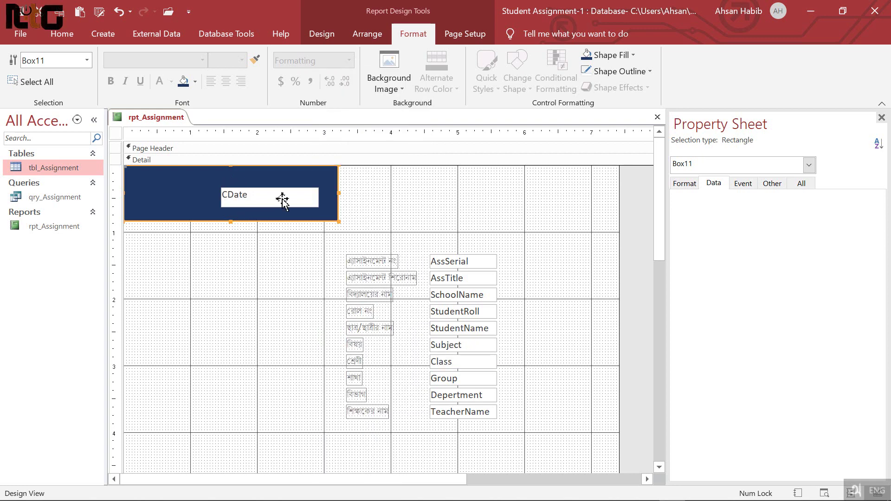
left_click(361, 206)
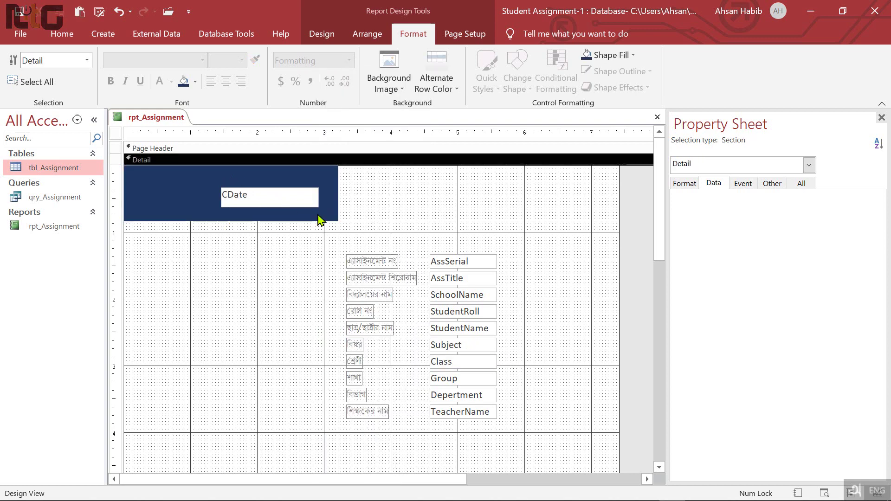
left_click(336, 193)
left_click_drag(337, 192, 345, 192)
left_click(384, 201)
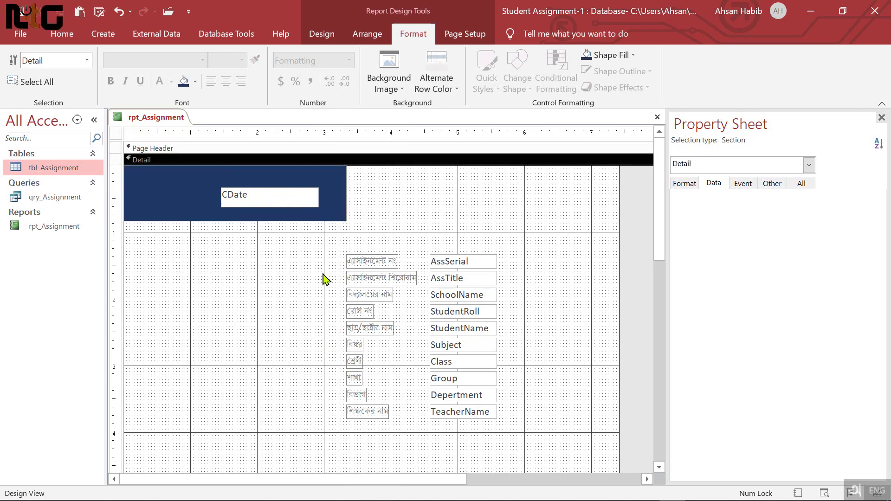
Step: Move the remaining fields and their labels together lower and farther right in the Detail section, with AssSerial at about 2.4 inches down
left_click_drag(305, 248, 511, 420)
left_click_drag(461, 305, 552, 374)
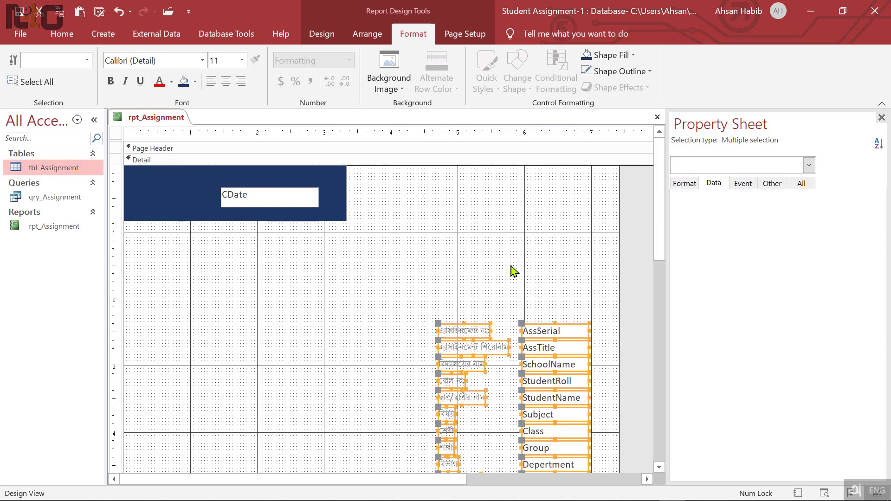
left_click(307, 267)
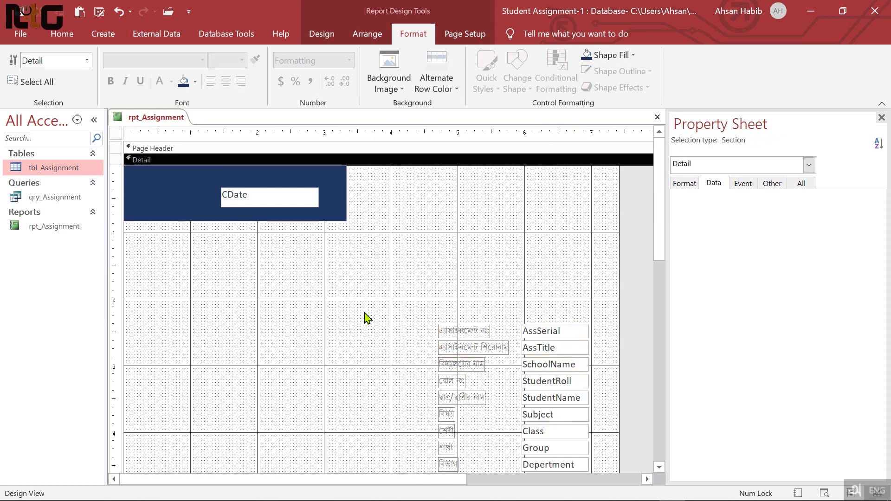
scroll(366, 318, "down", 2)
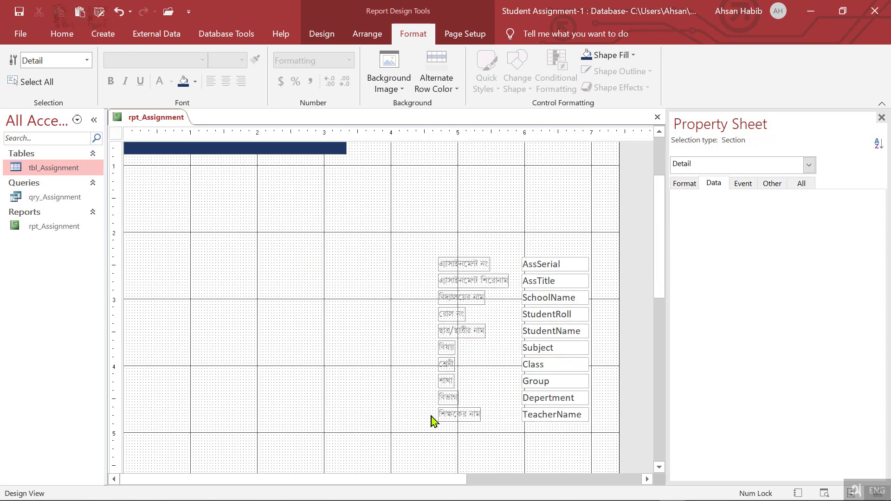
scroll(422, 408, "up", 2)
Step: Move the SchoolName, StudentName and TeacherName fields with their labels below the blue rectangle, at about 1.2, 1.8 and 2.3 inches down
left_click_drag(425, 362, 346, 250)
scroll(379, 376, "down", 2)
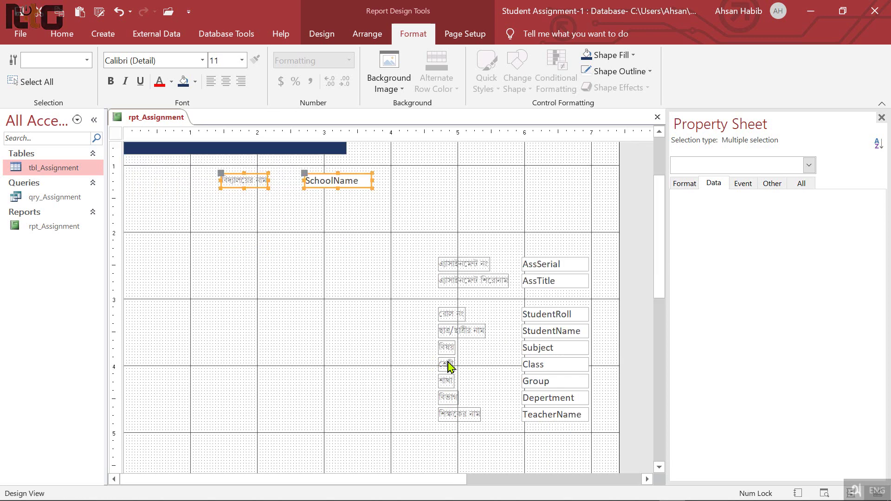
mouse_move(435, 333)
left_mouse_down()
mouse_move(571, 343)
mouse_move(388, 211)
mouse_move(354, 201)
mouse_move(356, 223)
left_mouse_up()
left_click_drag(579, 434, 455, 410)
left_click_drag(553, 440, 466, 413)
left_click_drag(557, 423, 342, 261)
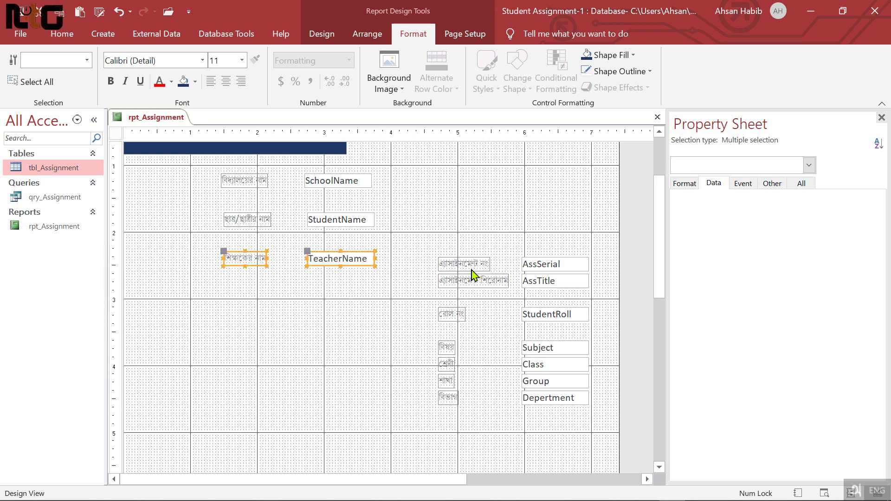
Step: Align the remaining seven fields and labels with a temporary stacked layout and shift them down and left, placing AssSerial about 3.8 inches down
left_click_drag(434, 241, 584, 426)
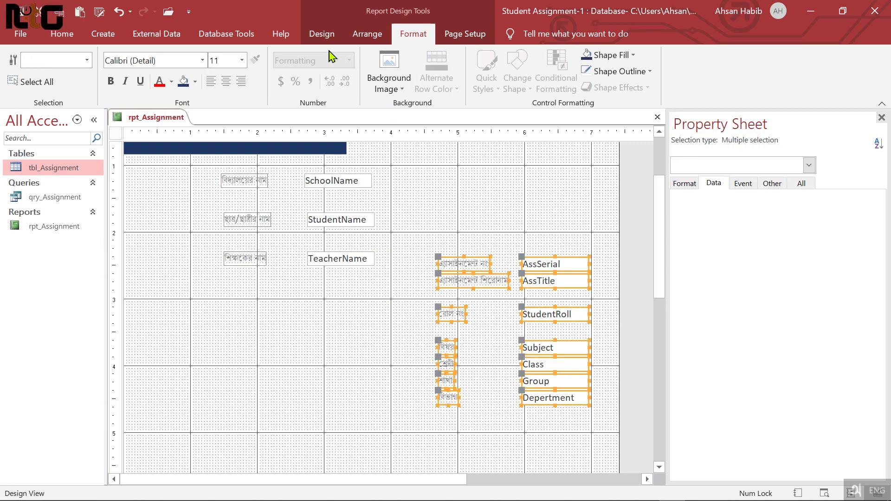
left_click(367, 34)
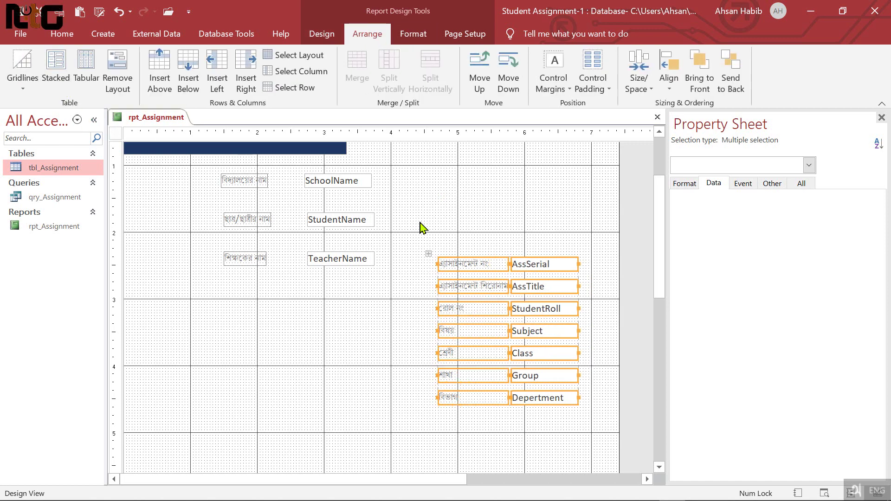
left_click(118, 74)
left_click_drag(537, 268, 459, 355)
left_click(498, 276)
scroll(340, 325, "up", 3)
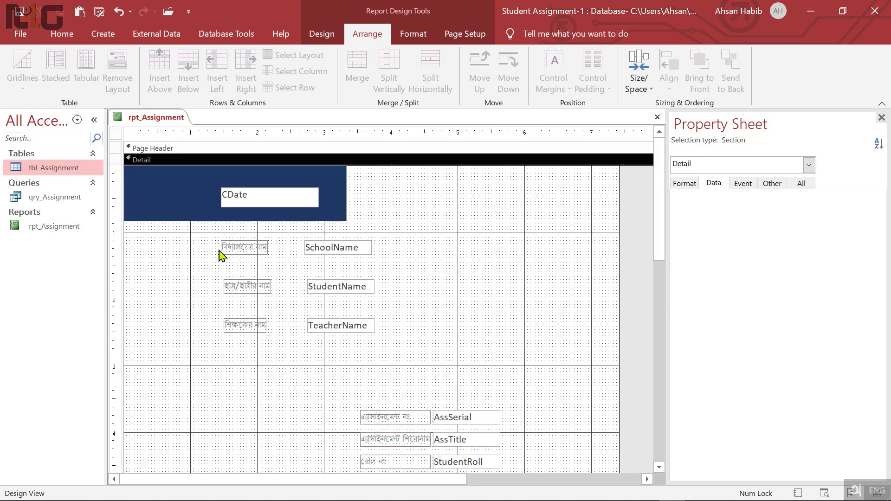
Step: Set the font of the SchoolName, StudentName and TeacherName text boxes and their labels to Arial
left_click_drag(213, 244, 378, 343)
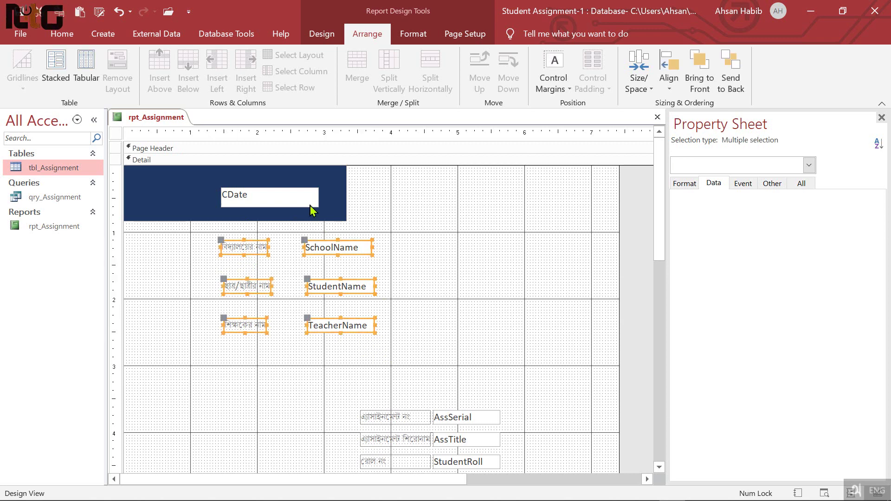
left_click(64, 38)
left_click(635, 61)
type("A")
key("BackSpace")
key("BackSpace")
type("rial")
key("Return")
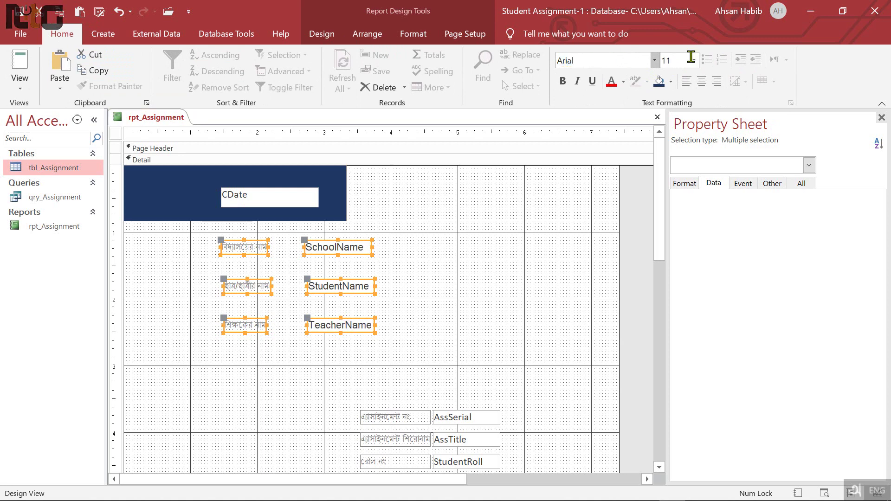
Step: Format the three name fields and their labels as size 20, bold and dark blue
left_click(671, 61)
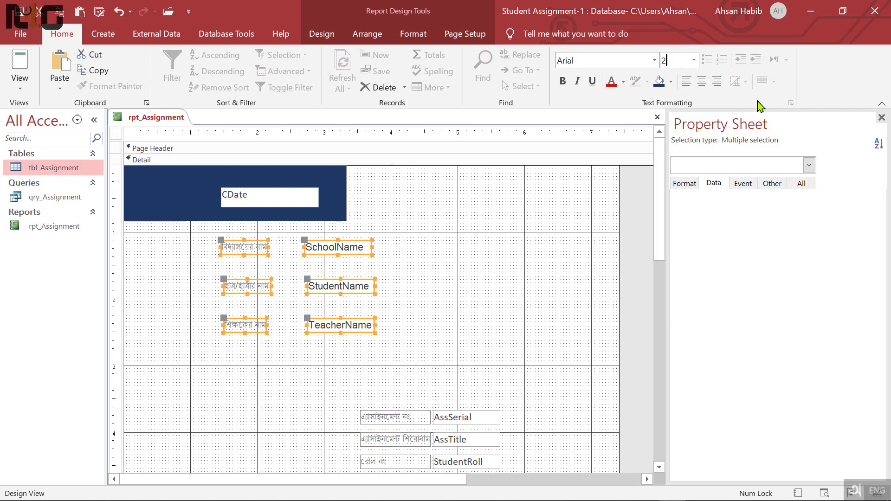
left_click(563, 81)
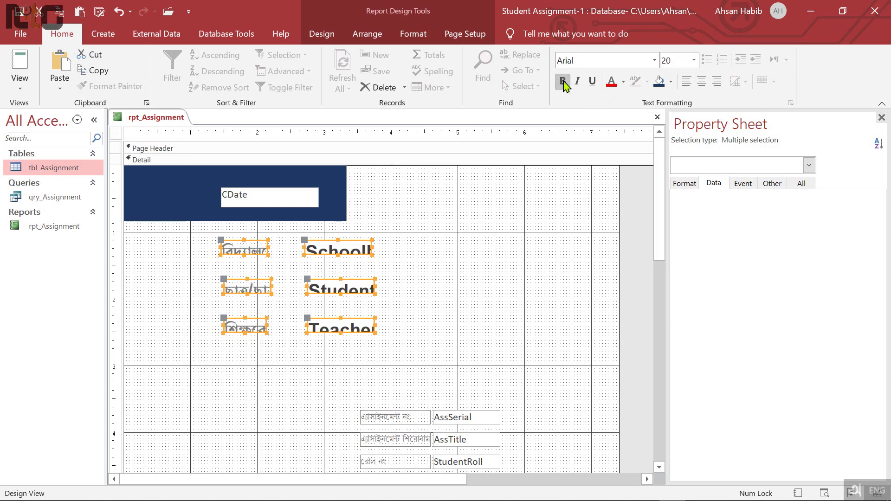
left_click(623, 83)
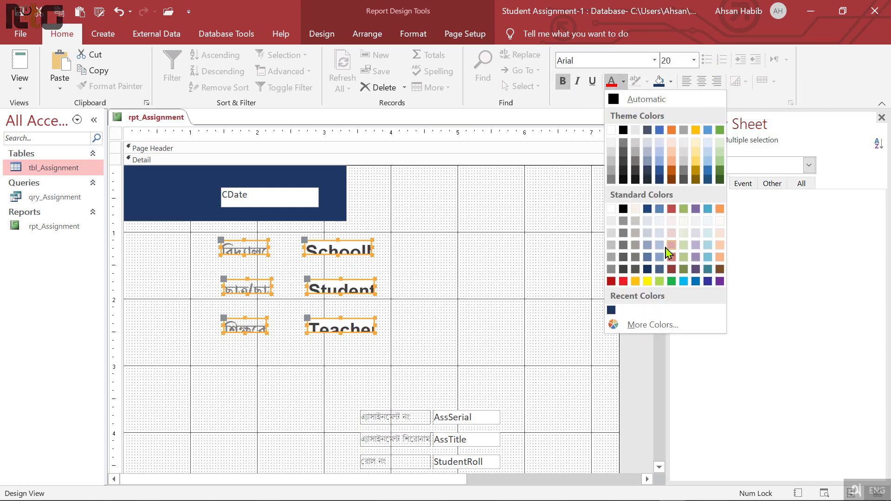
left_click(707, 183)
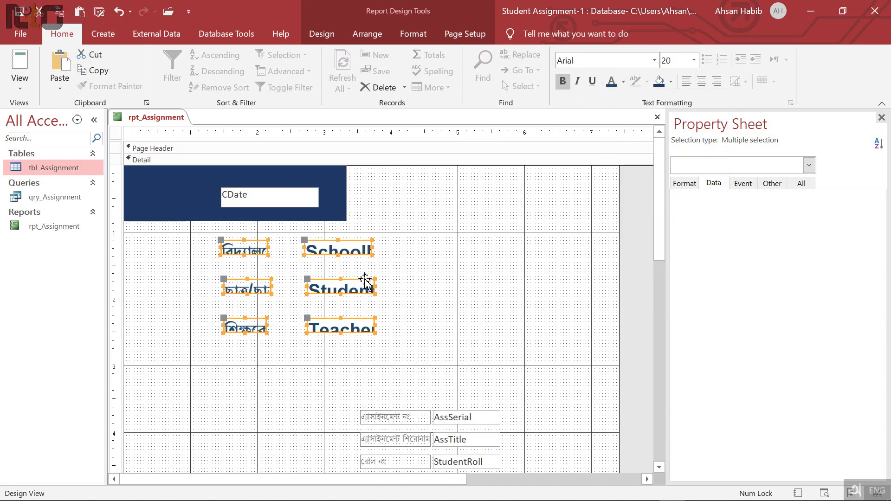
Step: Line up the three name fields and their labels with a stacked layout, then remove the layout
left_click_drag(256, 357, 226, 254)
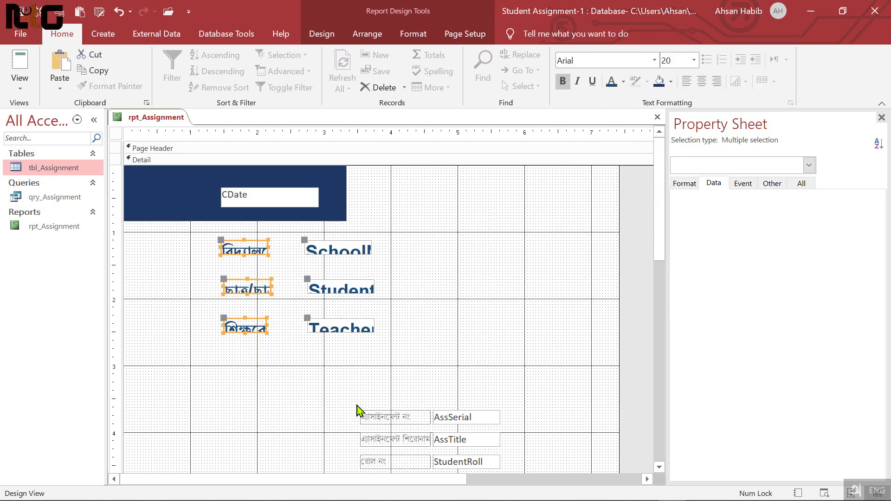
left_click(335, 373)
left_click_drag(390, 374, 234, 242)
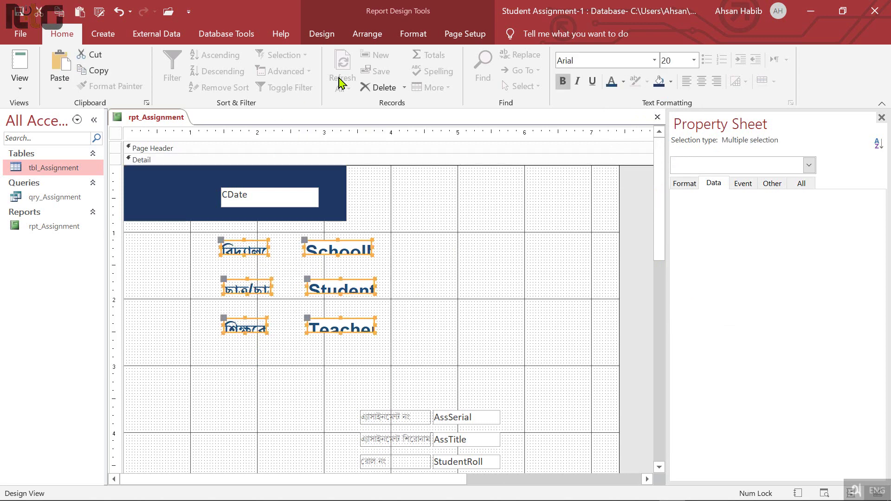
left_click(367, 33)
left_click(63, 71)
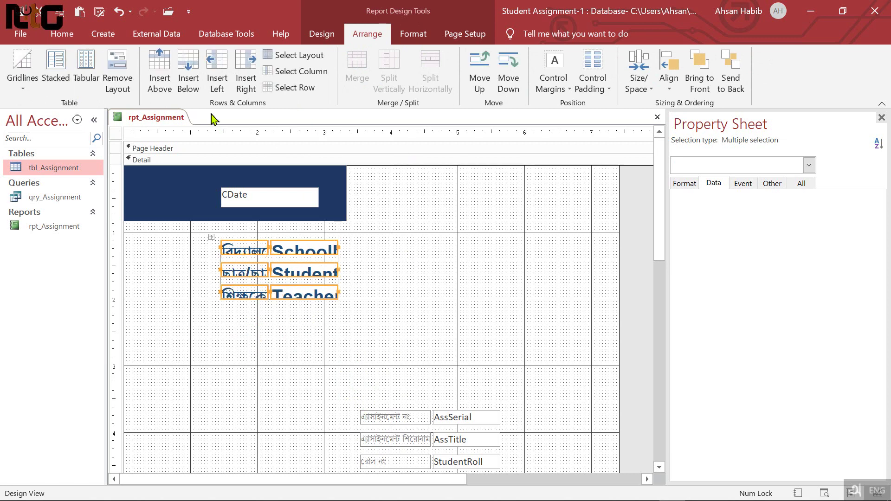
left_click(118, 74)
Step: Space the name rows apart, moving StudentName to about 2 inches and TeacherName to about 3.2 inches down
left_click(353, 333)
left_click_drag(353, 333, 240, 263)
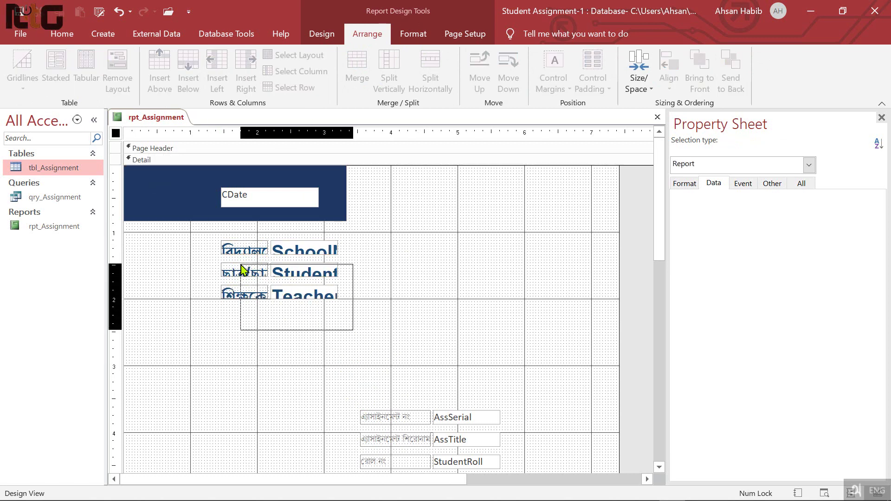
left_click(312, 334)
left_click_drag(324, 336, 239, 264)
mouse_move(288, 277)
left_mouse_down()
mouse_move(299, 387)
mouse_move(234, 247)
left_mouse_up()
left_click(294, 330)
Step: Increase the height of all three name rows to about 0.4 inches and widen their text boxes to about 4.8 inches
left_click(323, 412)
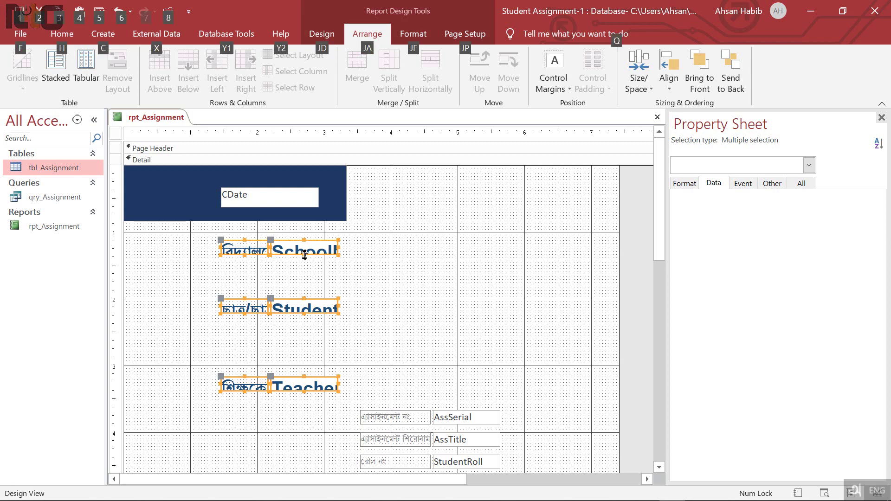
left_click_drag(305, 255, 307, 269)
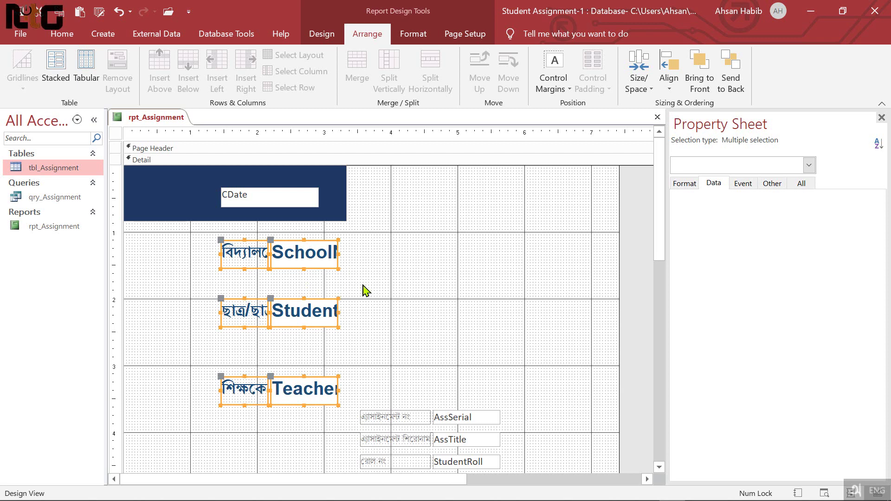
left_click(351, 283)
left_click_drag(365, 259, 333, 354)
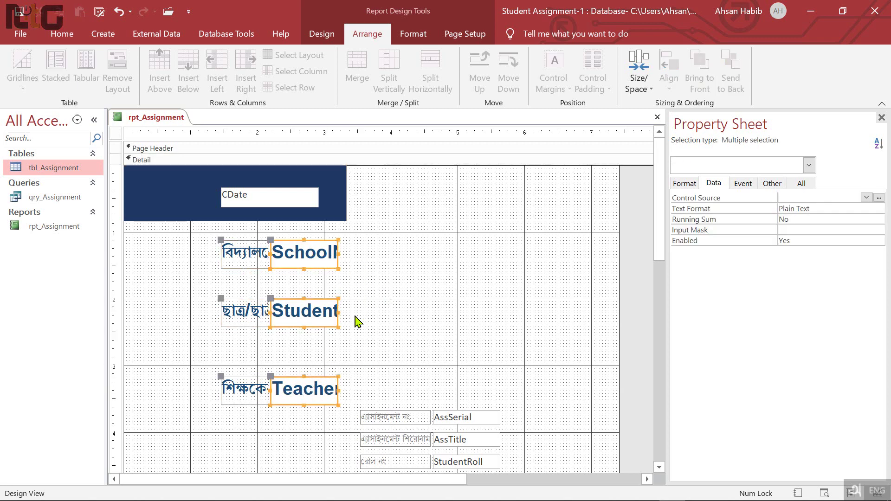
left_click_drag(338, 254, 595, 264)
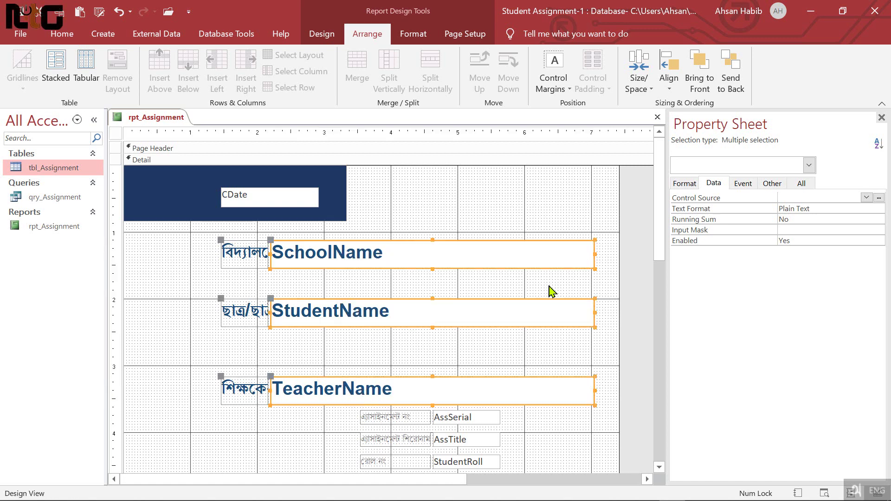
Step: Start the three name text boxes at about 3 inches across and widen their labels to about 1.9 inches, beginning near the 1-inch mark
left_click_drag(271, 255, 328, 256)
left_click_drag(255, 422, 219, 237)
left_click_drag(269, 254, 322, 256)
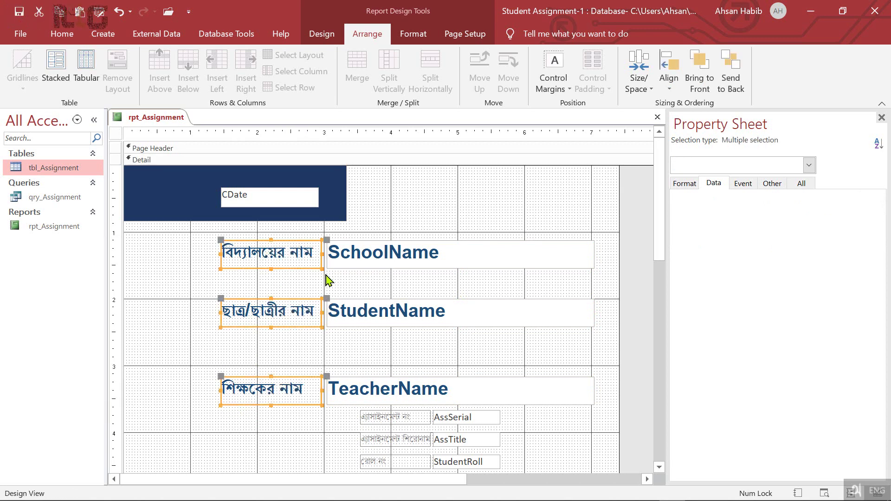
left_click(269, 434)
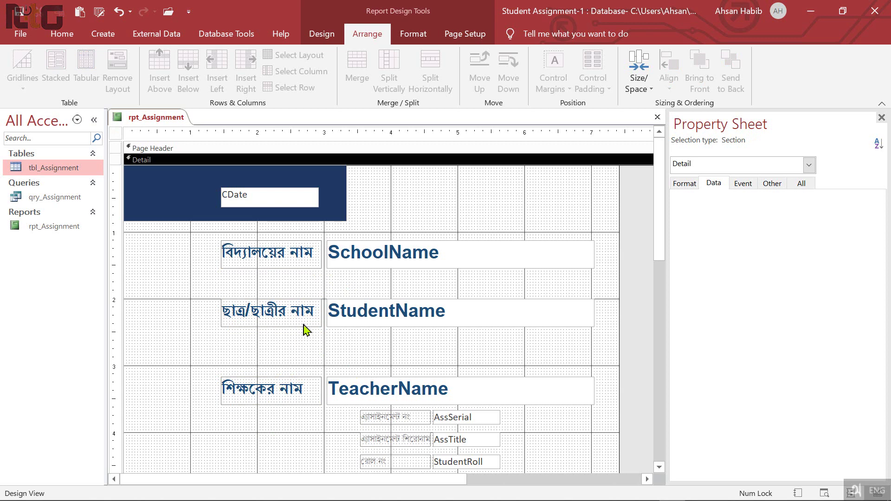
left_click_drag(249, 427, 191, 253)
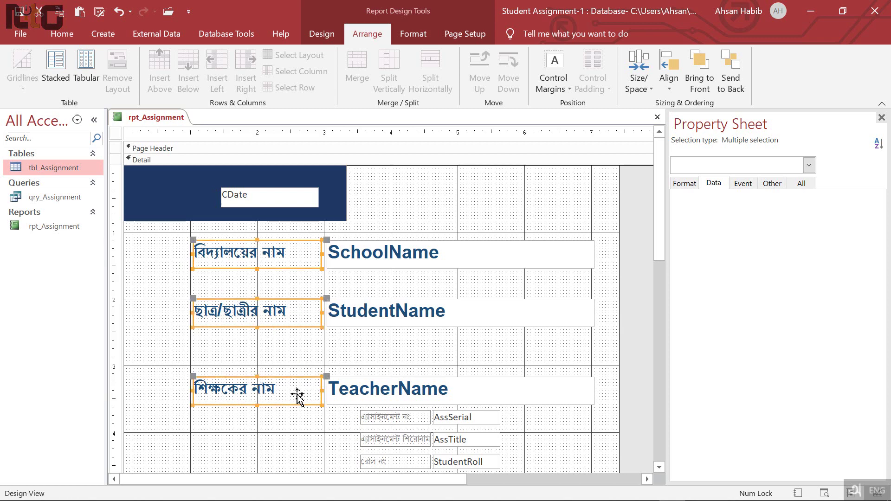
Step: Give the three name labels a black outline and a dark orange-brown fill
left_click(414, 34)
left_click(619, 71)
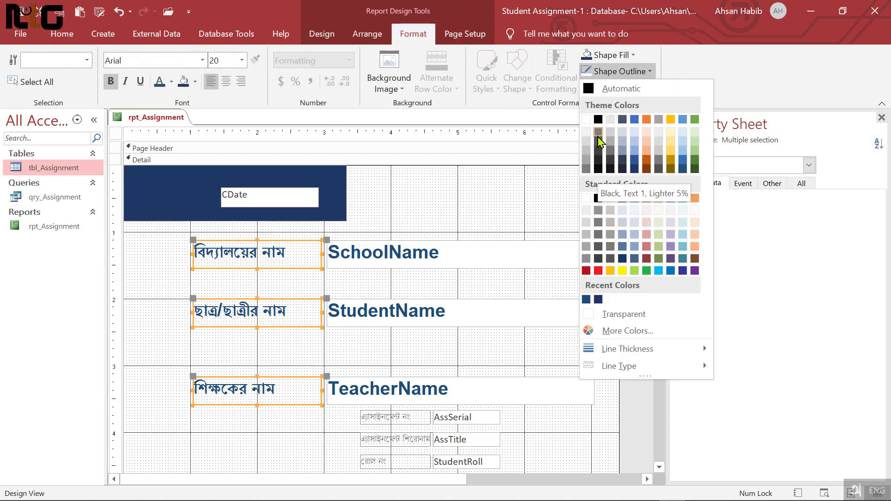
left_click(598, 170)
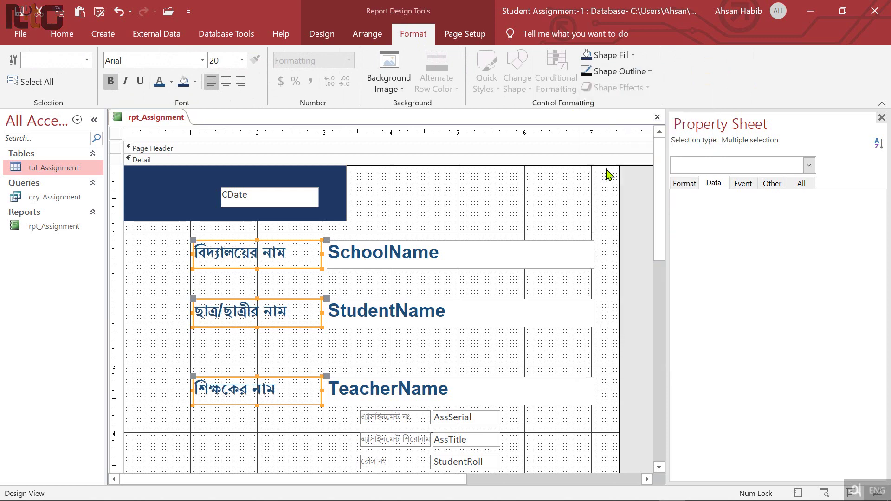
left_click(633, 56)
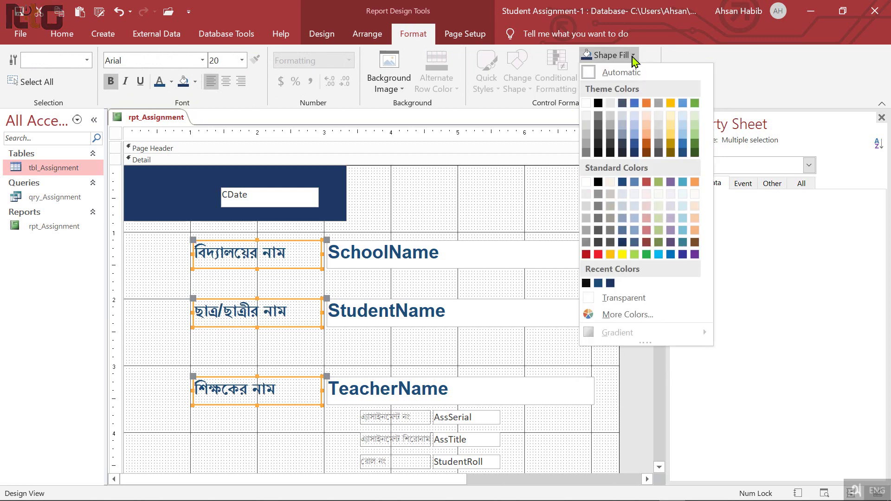
left_click(646, 153)
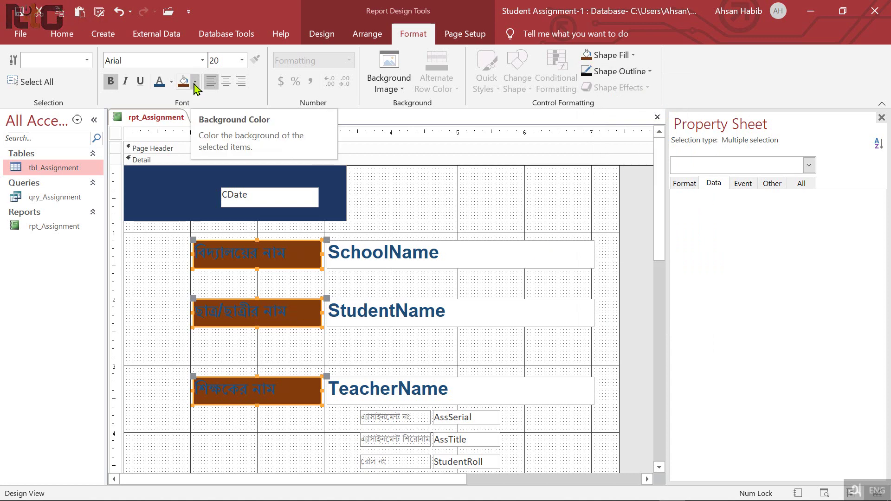
Step: Make the text of the three name labels white and centered
left_click(171, 82)
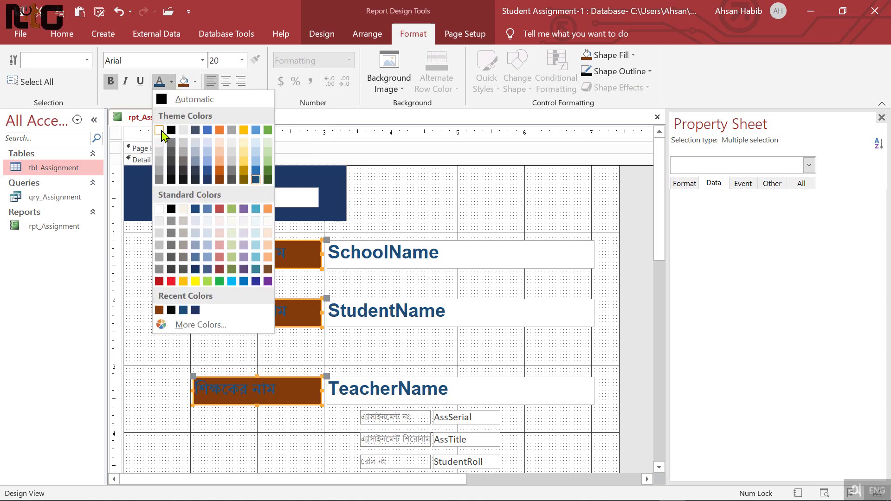
left_click(162, 132)
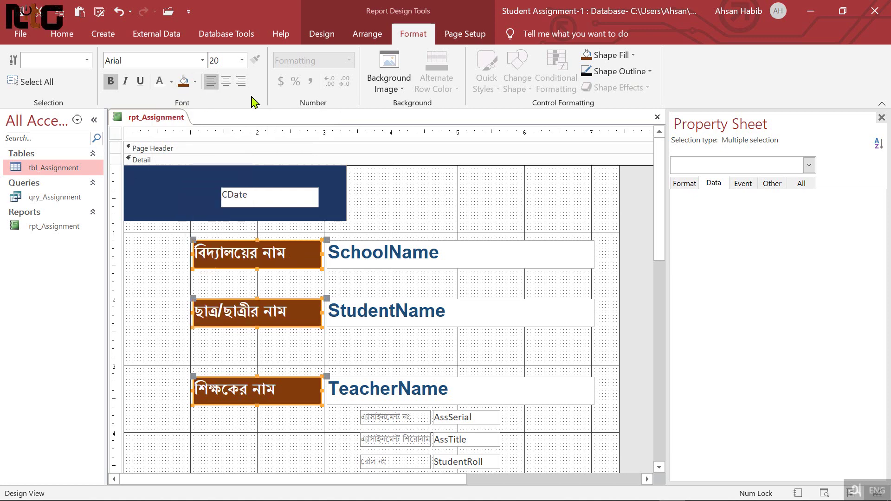
left_click(226, 82)
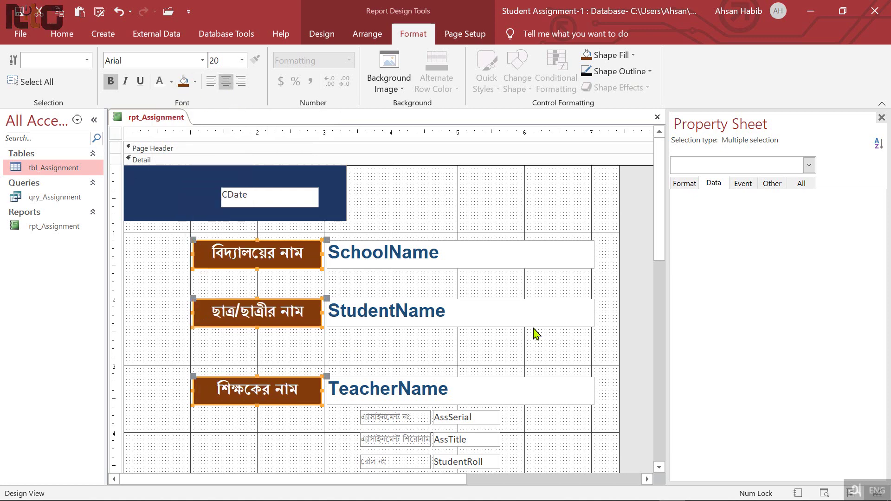
Step: Give the SchoolName, StudentName and TeacherName text boxes a black outline and a light orange fill
left_click_drag(409, 226, 543, 390)
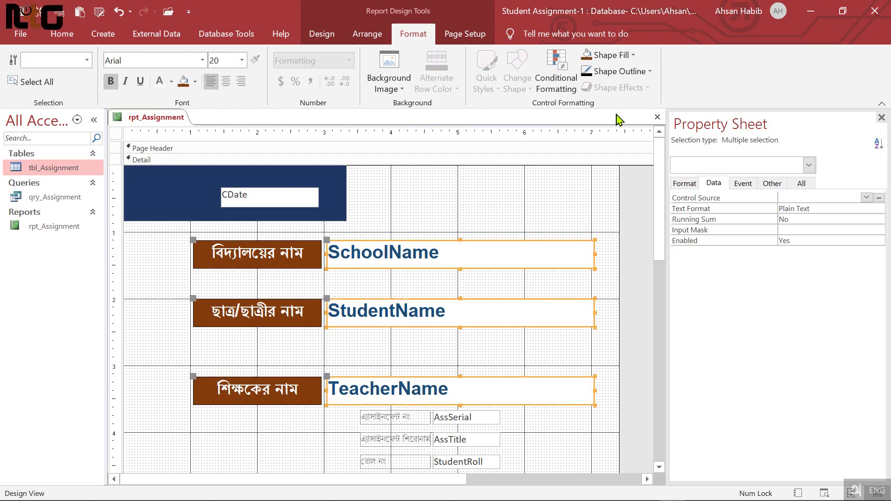
left_click(653, 74)
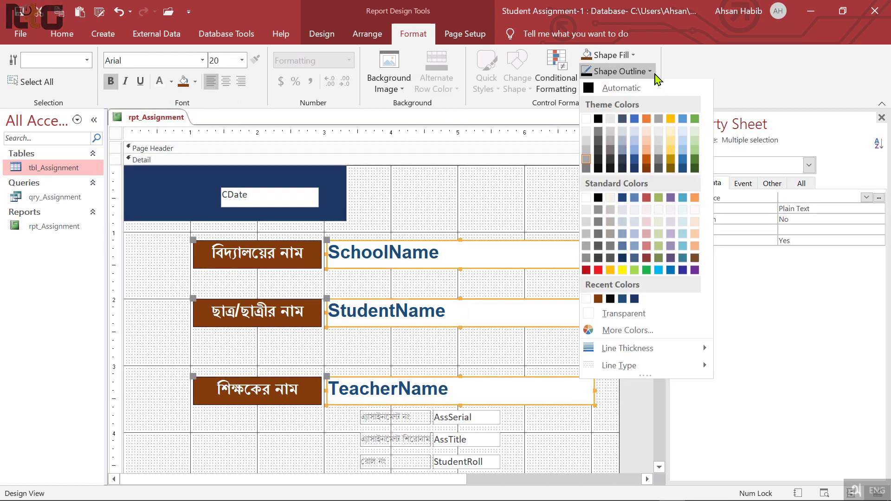
left_click(599, 168)
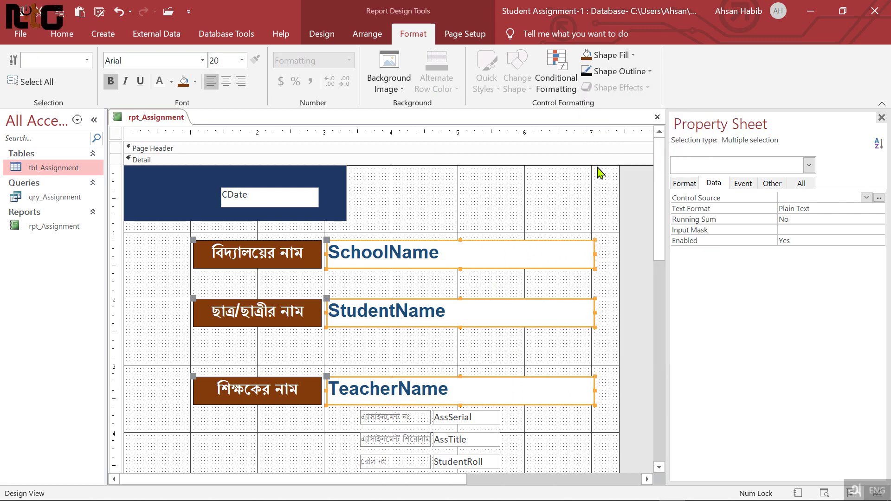
left_click(638, 56)
left_click(653, 123)
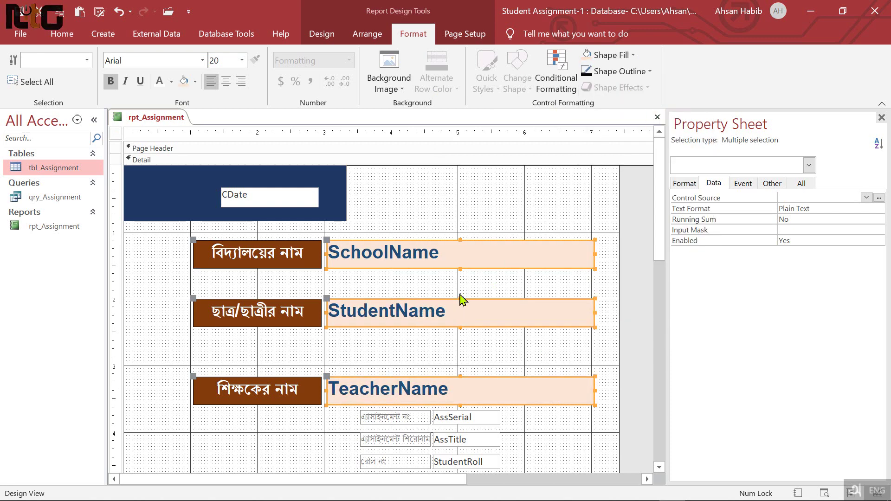
Step: Nudge the StudentName text box and its label up to about 1.7 inches down, closer to the SchoolName row
left_click(245, 430)
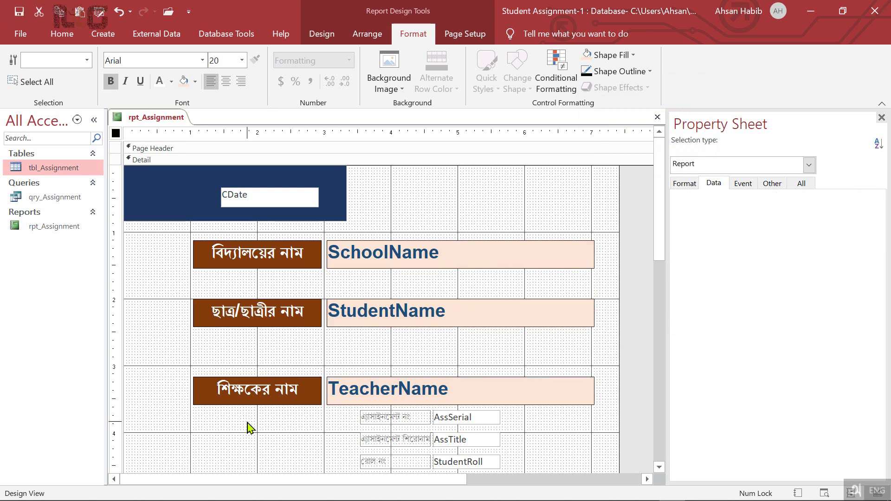
left_click_drag(279, 293, 424, 324)
key("Up")
key("Up")
key("Up")
key("Up")
key("Up")
key("Up")
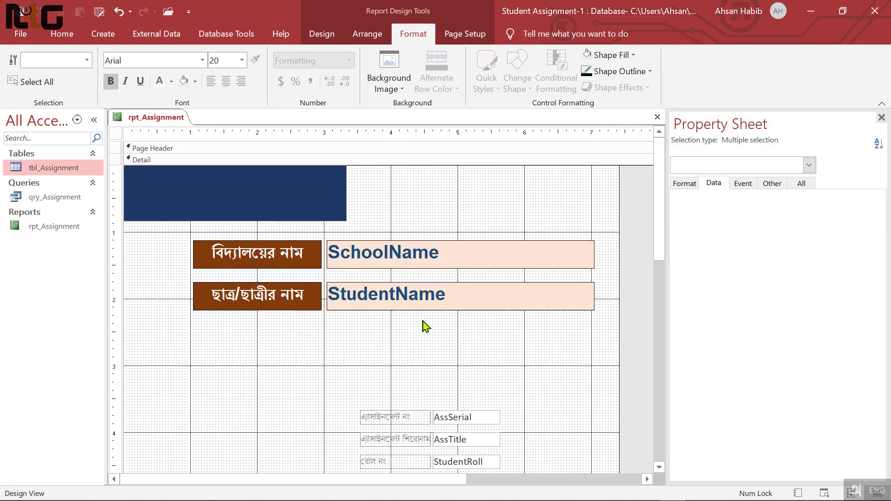
Step: Nudge the TeacherName text box and its label up to about 2.3 inches down, closer to the StudentName row
left_click_drag(284, 369, 355, 395)
key("Up")
key("Up")
key("Up")
key("Up")
key("Up")
key("Up")
key("Up")
key("Up")
key("Up")
key("Up")
key("Up")
key("Up")
key("Up")
key("Up")
key("Up")
key("Up")
key("Up")
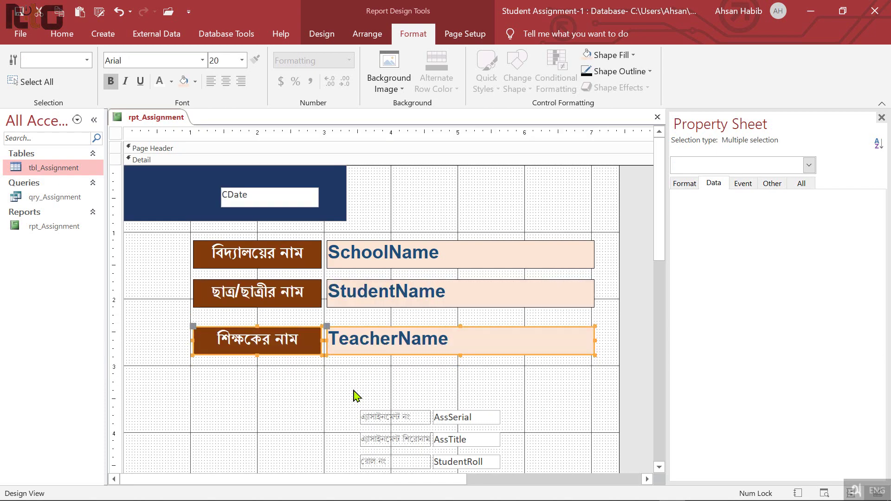
left_click(310, 399)
Step: Set the CDate text box in the navy header block to bold SutonnyAMJ, size 25
left_click(246, 200)
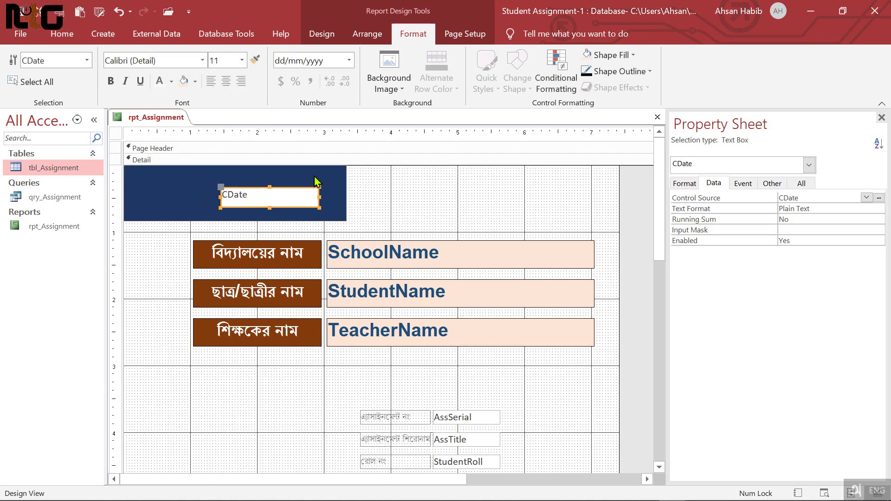
left_click(184, 62)
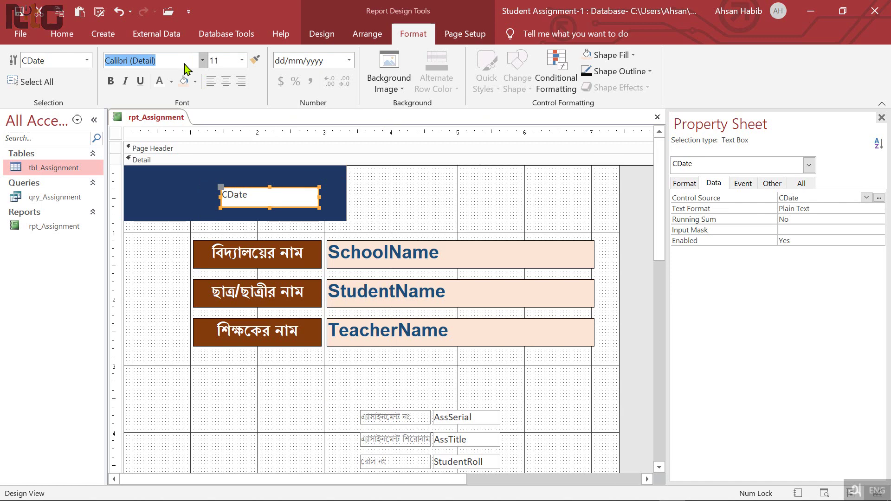
type("SutonnyAMJ")
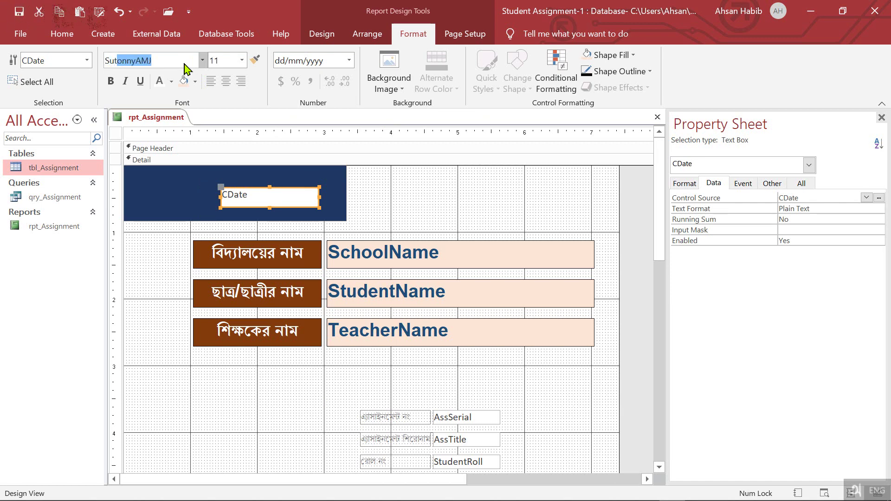
key("Return")
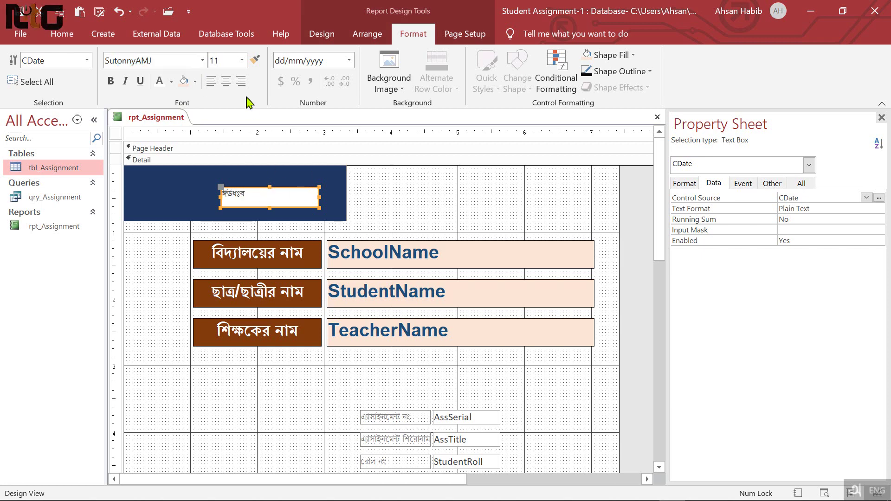
left_click(224, 64)
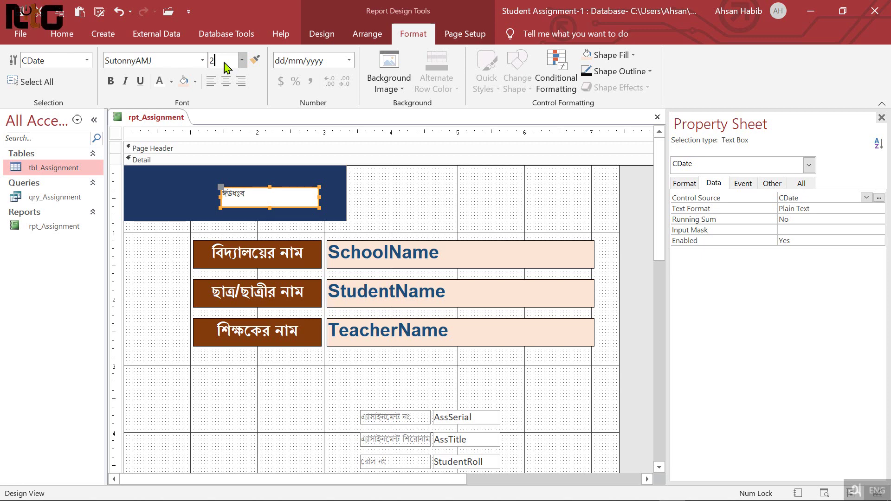
type("25")
left_click(110, 82)
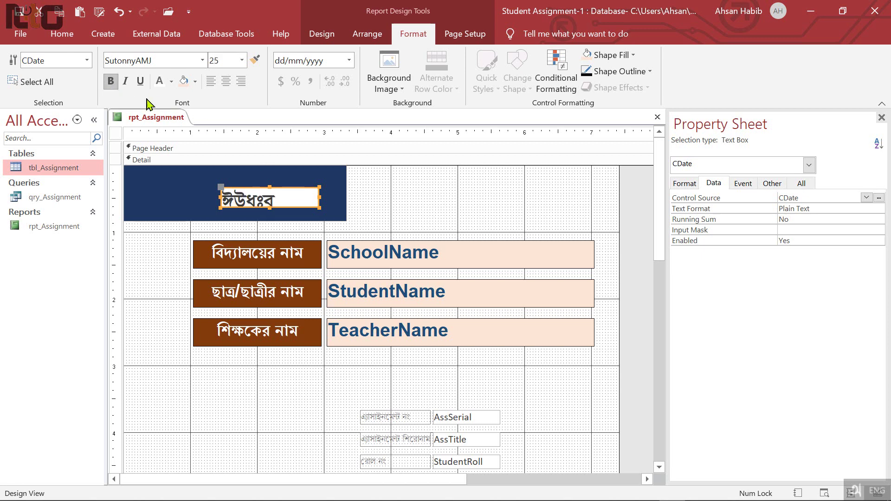
Step: Make the CDate text white and give the text box a transparent fill and a transparent outline
left_click(171, 83)
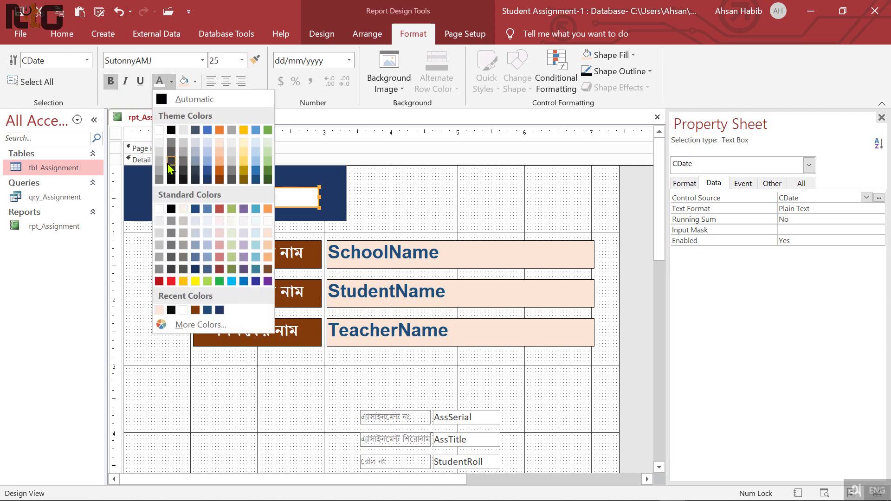
left_click(163, 99)
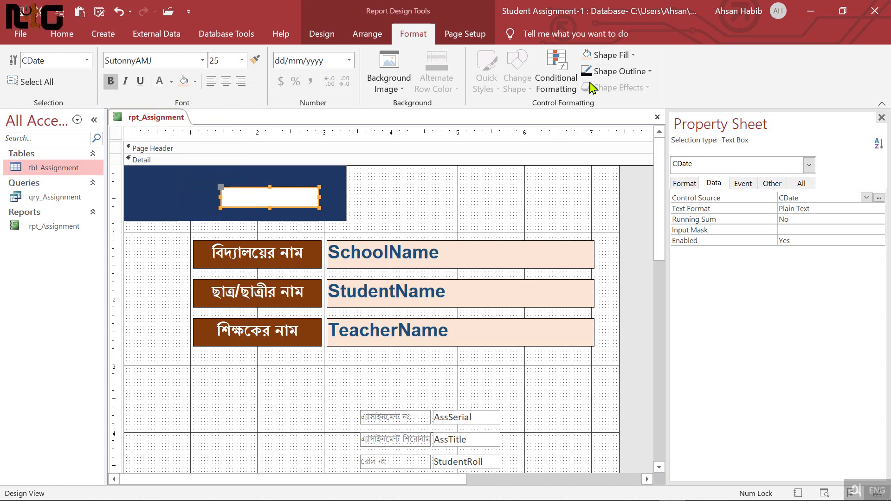
left_click(631, 55)
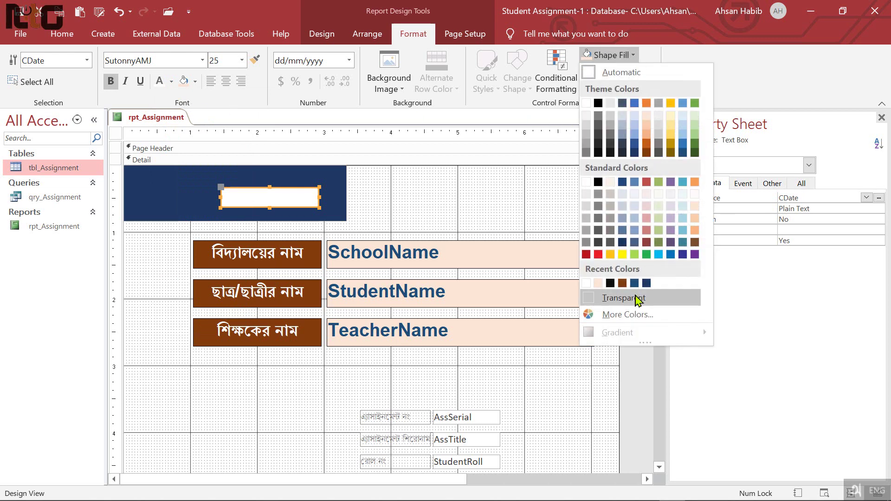
left_click(639, 300)
left_click(648, 71)
left_click(638, 315)
Step: Enlarge the CDate text box to about 1.7 inches wide and 0.4 inch high
left_click_drag(320, 196, 335, 198)
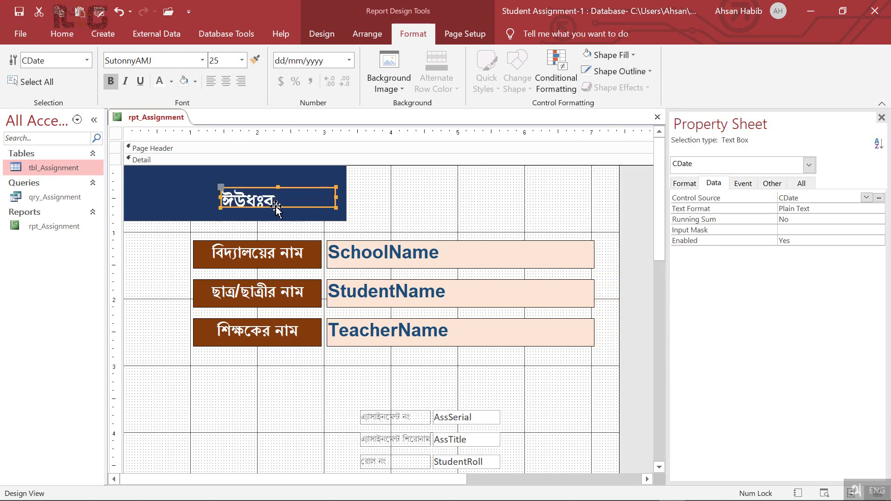
left_click_drag(277, 207, 278, 213)
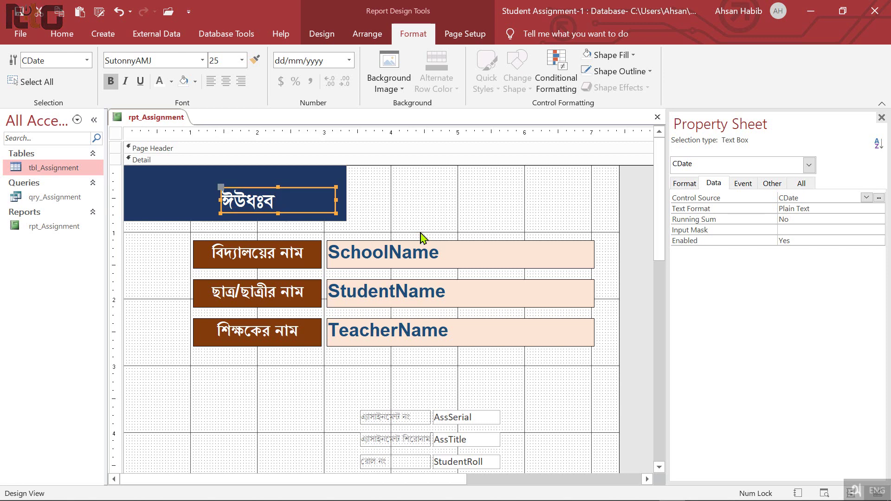
left_click(431, 222)
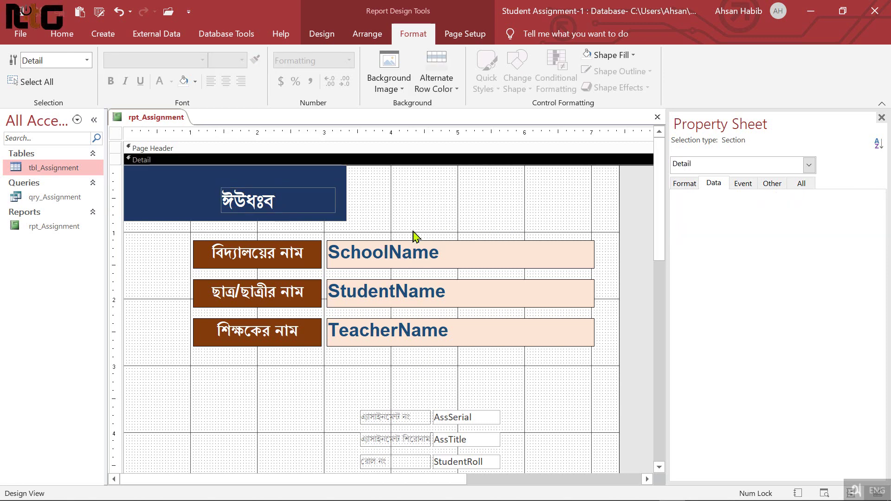
Step: Move the seven field rows from AssSerial to Depertment down so they start about 5.1 inches down the Detail section
left_click_drag(427, 376, 274, 258)
scroll(362, 362, "down", 3)
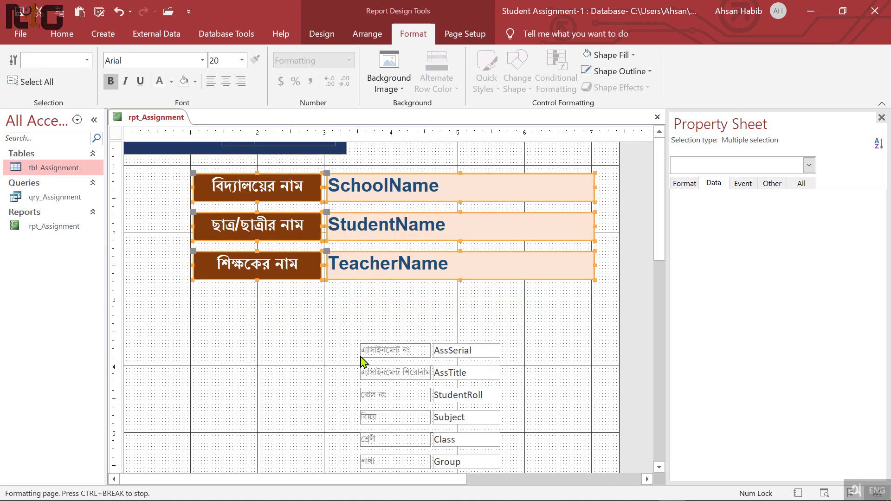
scroll(362, 362, "down", 3)
left_click_drag(329, 196, 511, 371)
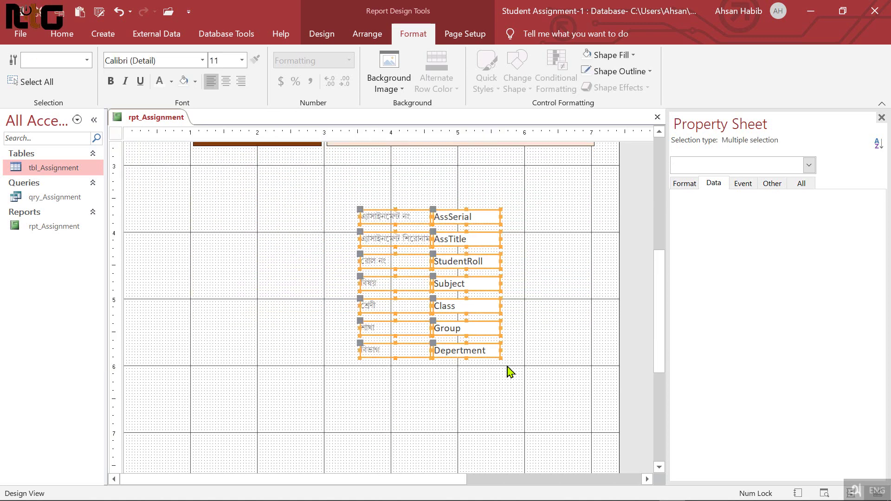
key("Down")
key("Down")
key("Down")
key("Down")
key("Down")
key("Down")
key("Down")
key("Down")
key("Down")
key("Down")
key("Down")
key("Down")
key("Down")
key("Down")
key("Down")
key("Down")
key("Down")
key("Down")
key("Down")
key("Down")
Step: Move the SchoolName, StudentName and TeacherName rows down together so they start about 1.9 inches down the Detail section
scroll(455, 351, "up", 3)
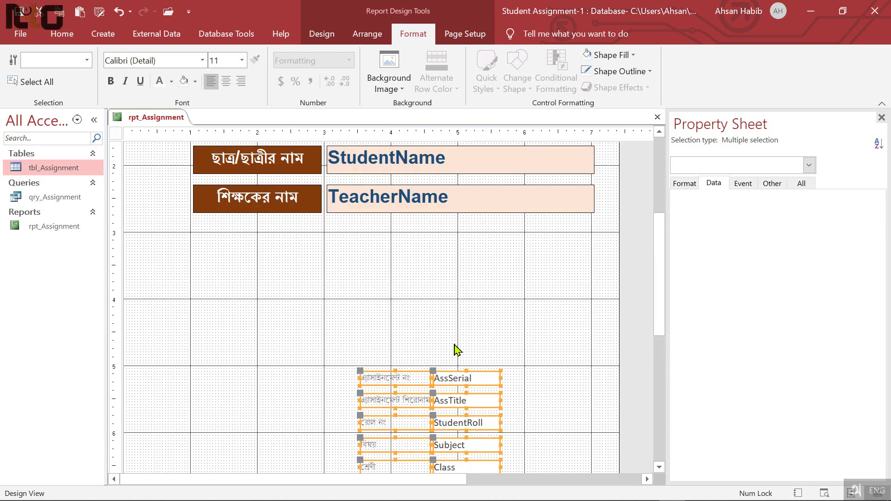
scroll(455, 350, "up", 3)
left_click_drag(437, 390, 276, 250)
key("Down")
key("Down")
key("Down")
key("Down")
key("Down")
key("Down")
key("Down")
key("Down")
key("Down")
key("Down")
key("Down")
key("Down")
key("Down")
key("Down")
key("Down")
key("Down")
key("Down")
key("Down")
key("Down")
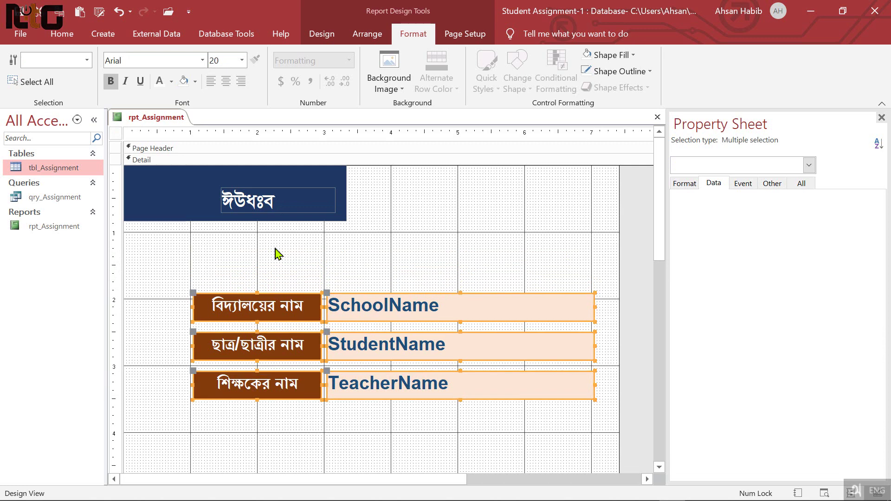
Step: Add a label about 5.2 by 0.5 inches above the SchoolName row, using Bengali input for the caption "এ্যাসাইমেন্ট ও মূল্যায়ন কভার"
key("alt+shift")
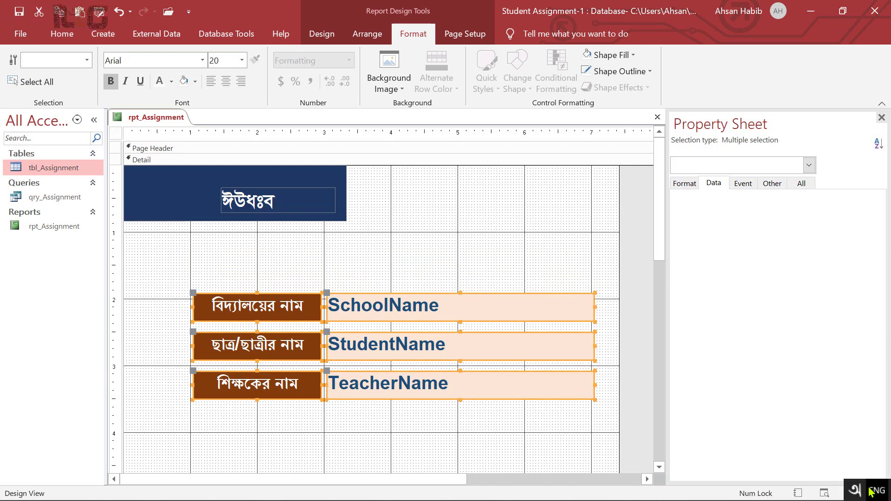
left_click(378, 269)
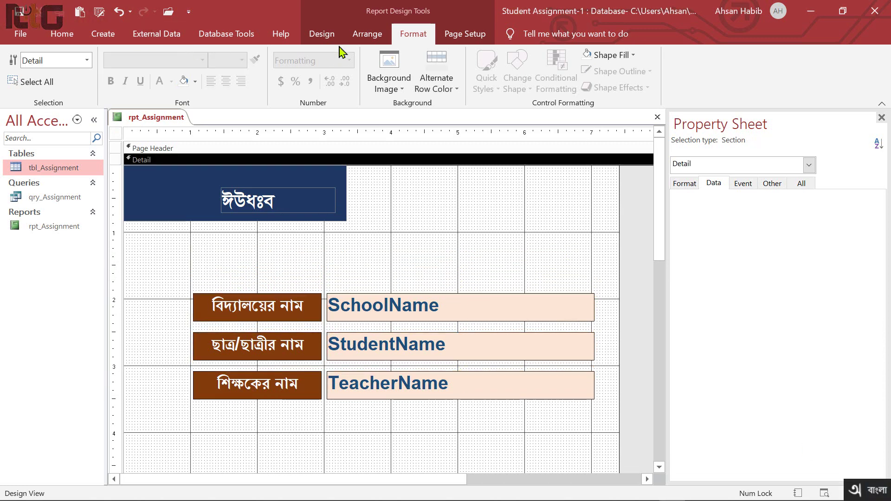
left_click(327, 37)
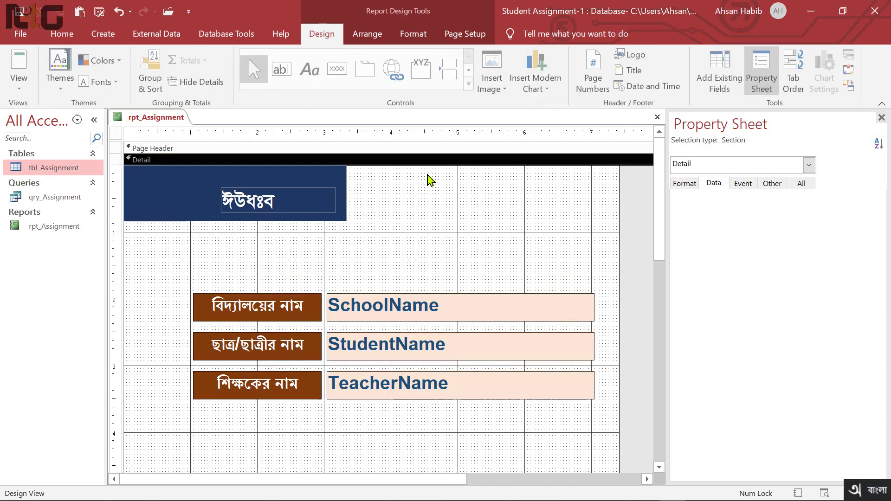
left_click(310, 70)
left_click_drag(249, 242, 589, 269)
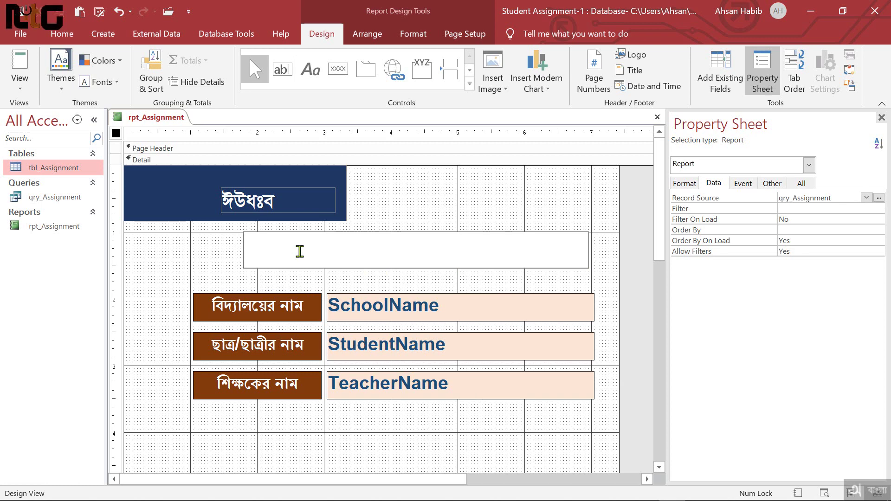
type("এ্যাসাইনমেন্ট ও মূল")
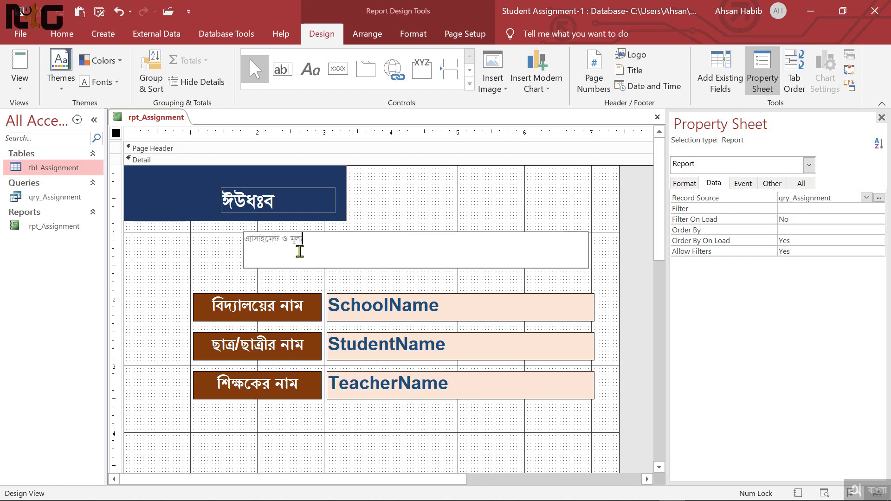
type("কভার")
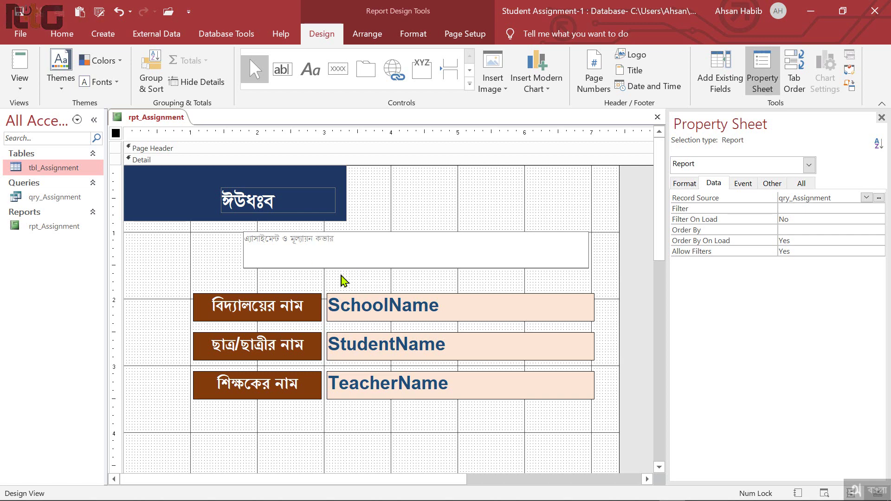
left_click(396, 282)
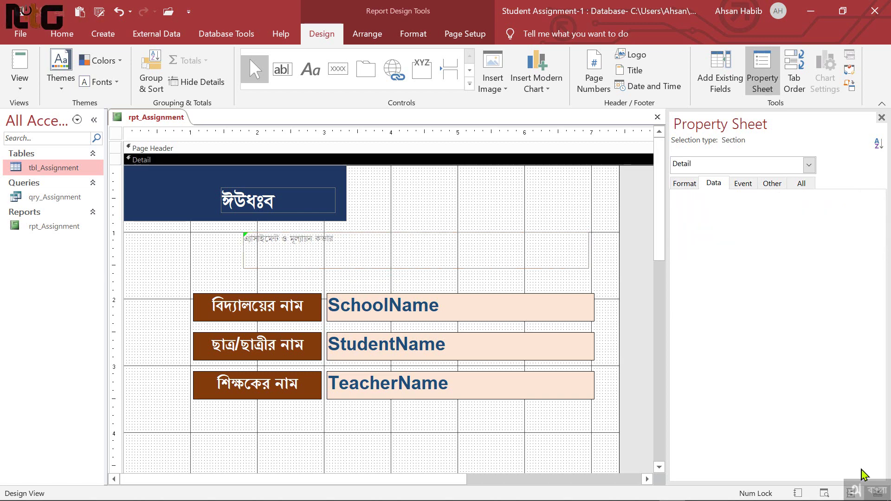
Step: Switch to English input and set the new title label to bold Lal Sabuj in Black, Text 1, Lighter 5%
left_click(878, 491)
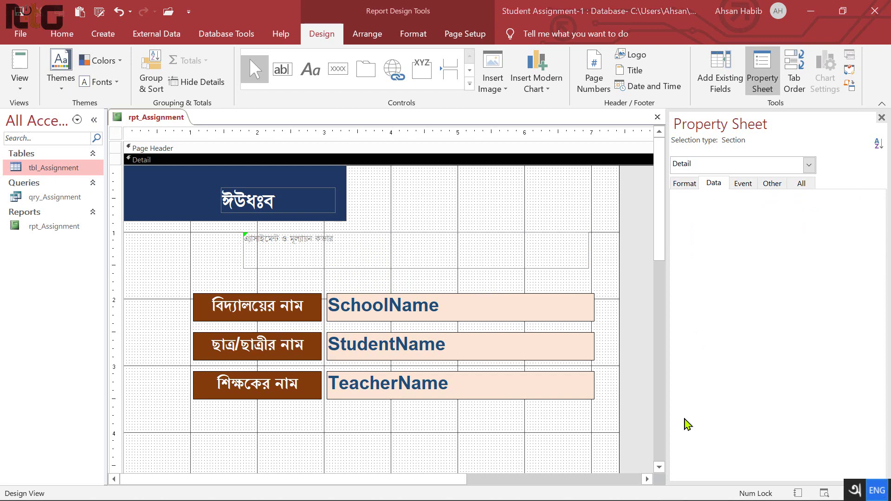
left_click(371, 253)
left_click(62, 33)
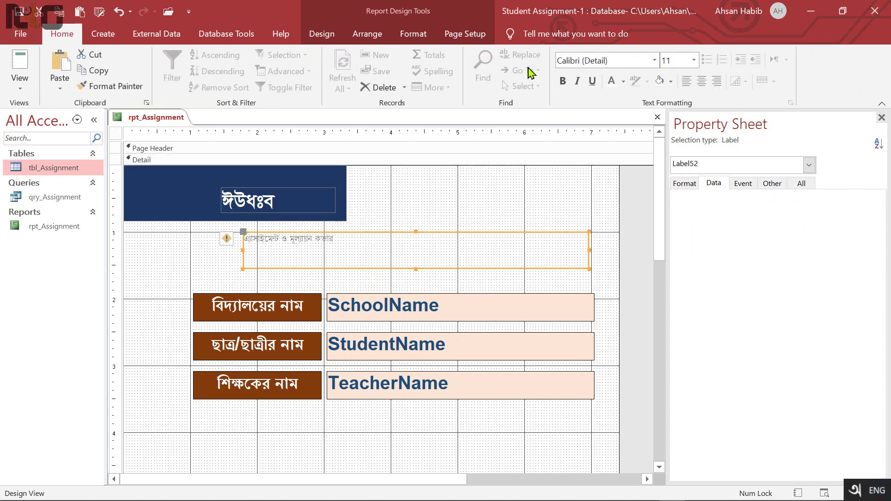
type("Lal Sabuj")
key("Return")
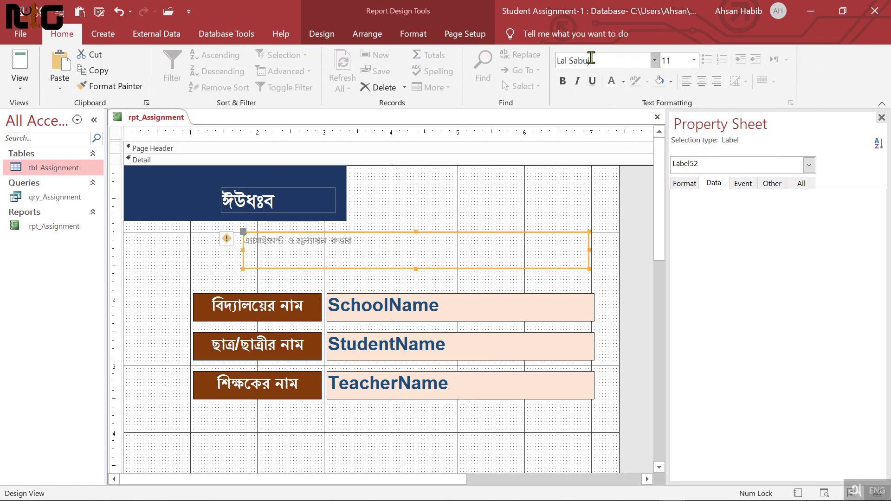
left_click(562, 81)
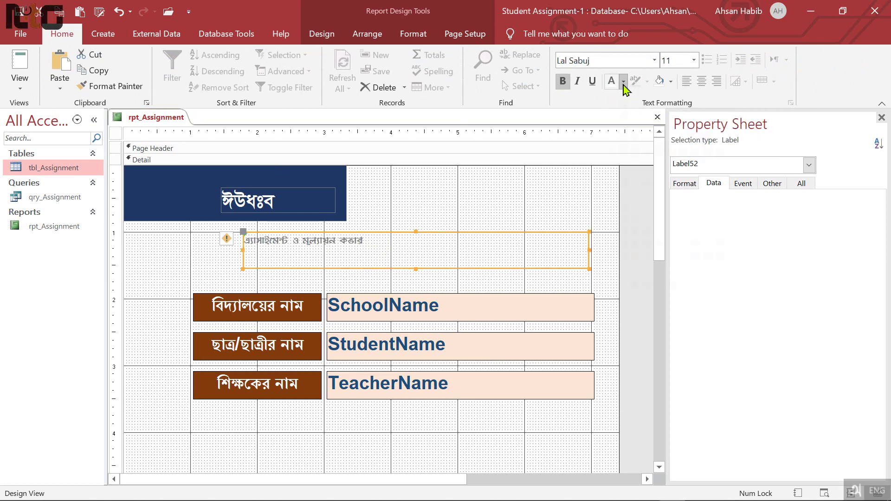
left_click(623, 81)
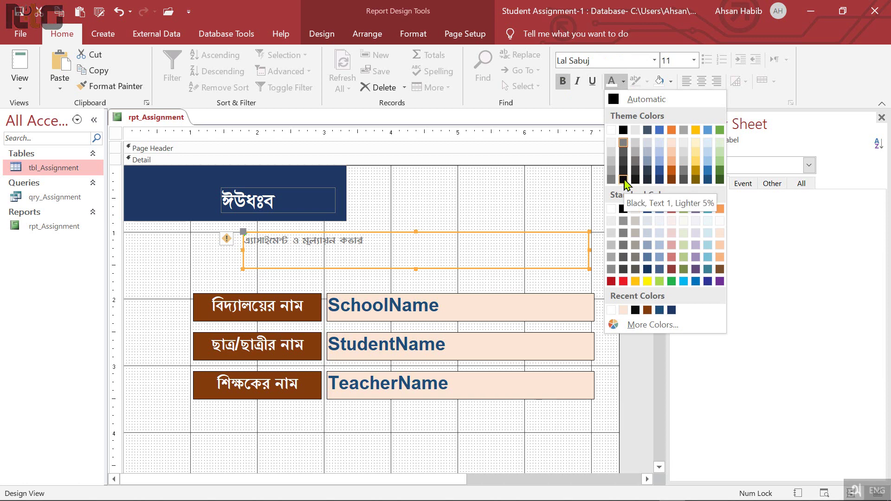
left_click(625, 183)
Step: Set the title label's font size to 25
left_click(679, 61)
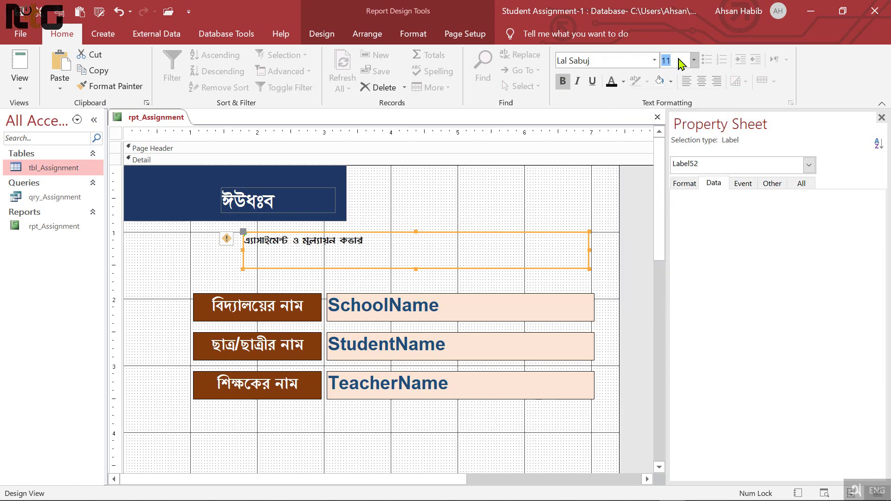
type("2")
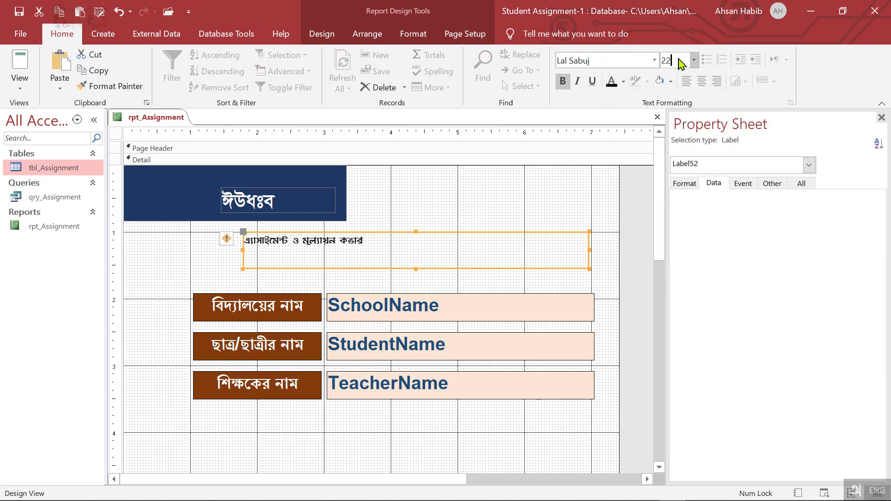
type("2")
key("Return")
left_click(683, 61)
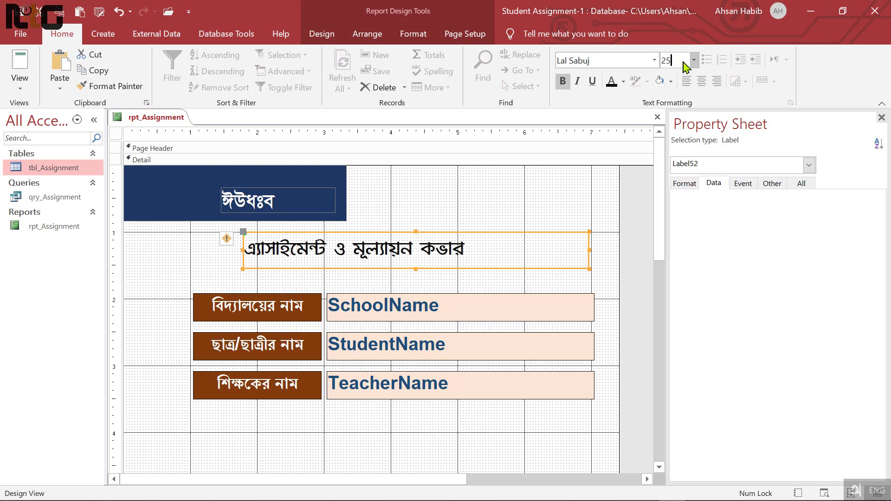
key("Return")
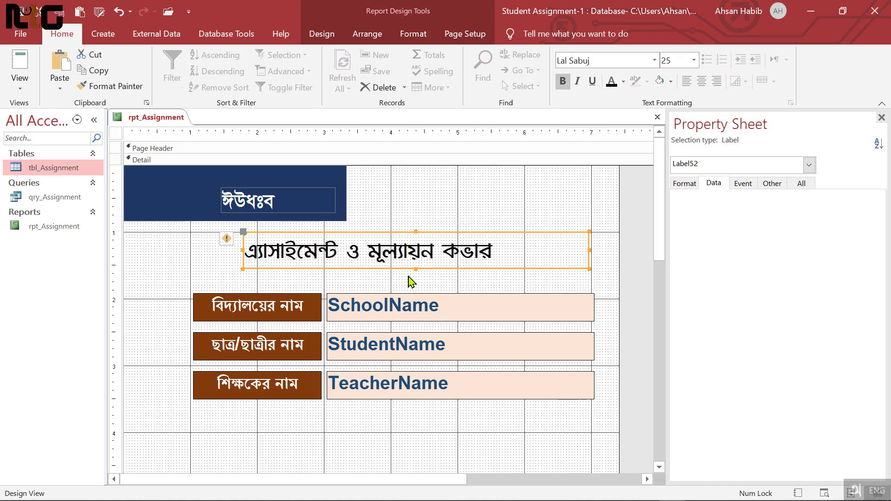
Step: Widen the title label to about 6 inches, in line with the rows' left edge, and center its text
left_click_drag(243, 250, 192, 253)
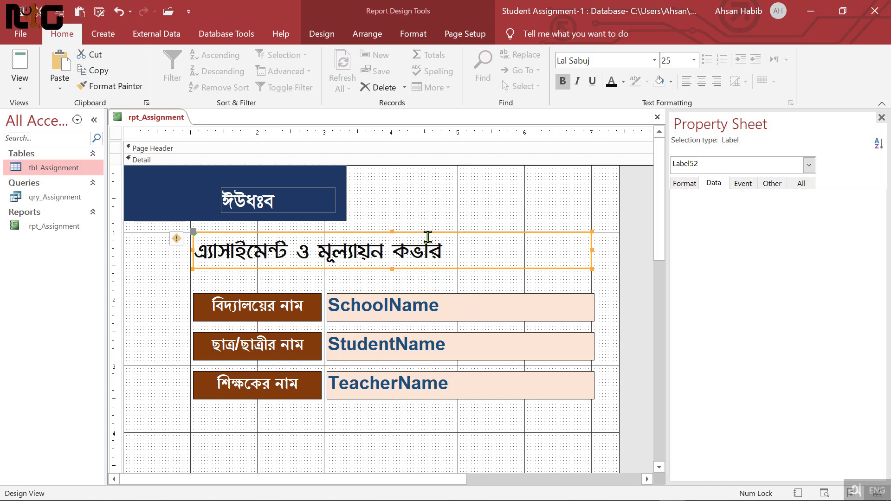
left_click(702, 81)
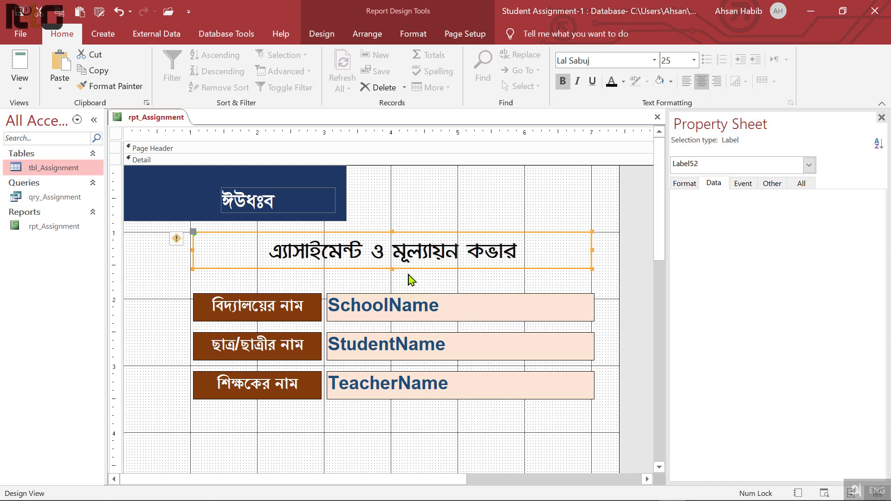
Step: Underline the title label's text and increase the label's height to about 0.7 inch
left_click(593, 82)
left_click_drag(393, 269, 393, 278)
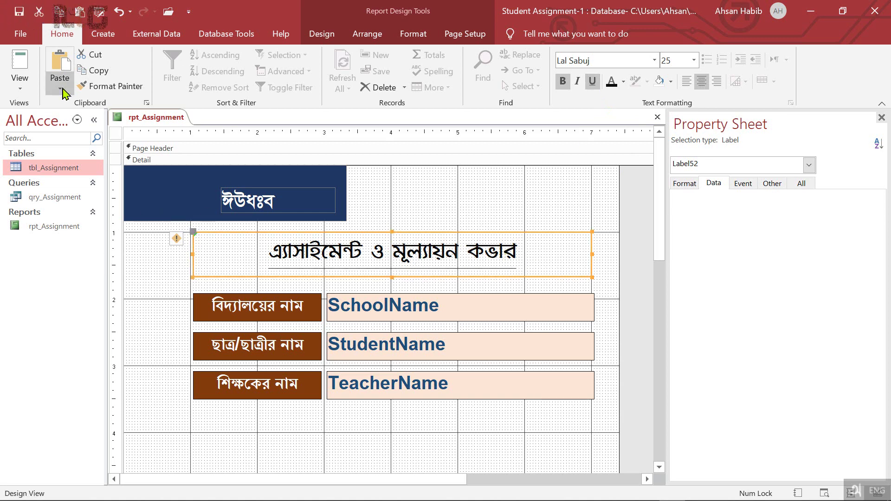
Step: Correct the title label's caption to "এ্যাসাইনমেন্ট ও মূল্যায়ন কভার" using Bengali input
left_click(323, 251)
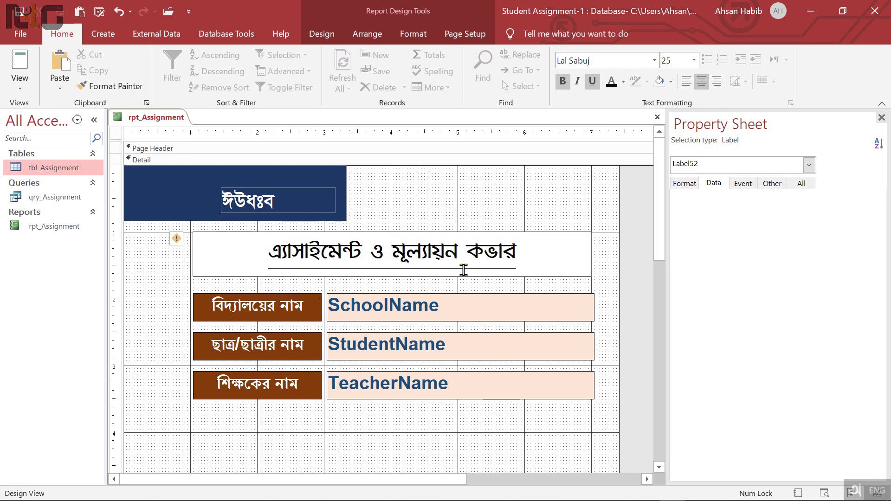
type("f")
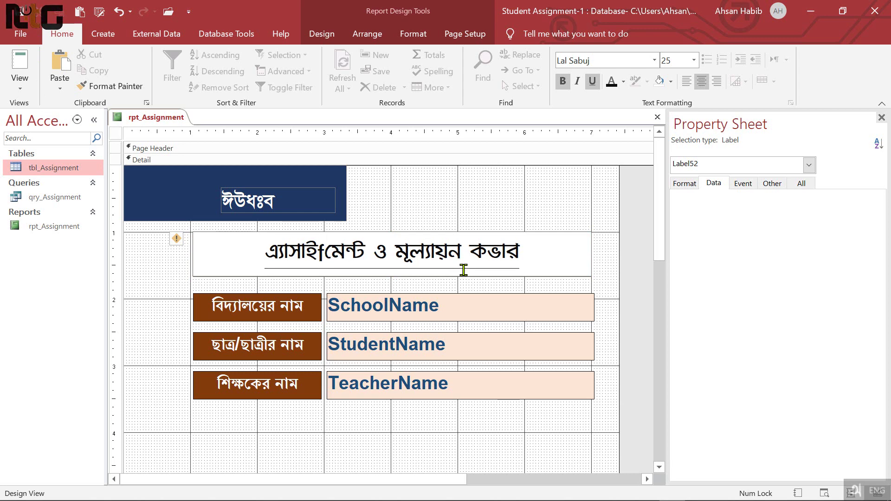
key("BackSpace")
key("alt+shift")
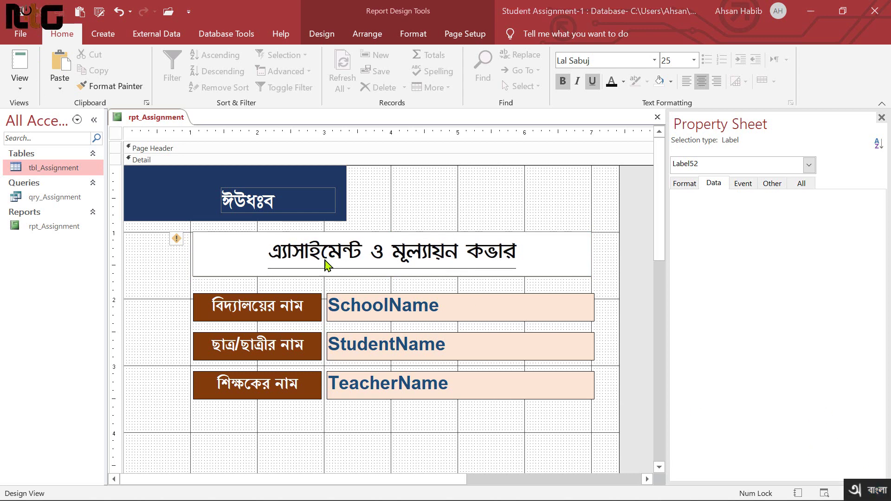
left_click(432, 274)
scroll(465, 272, "down", 10)
scroll(550, 265, "up", 10)
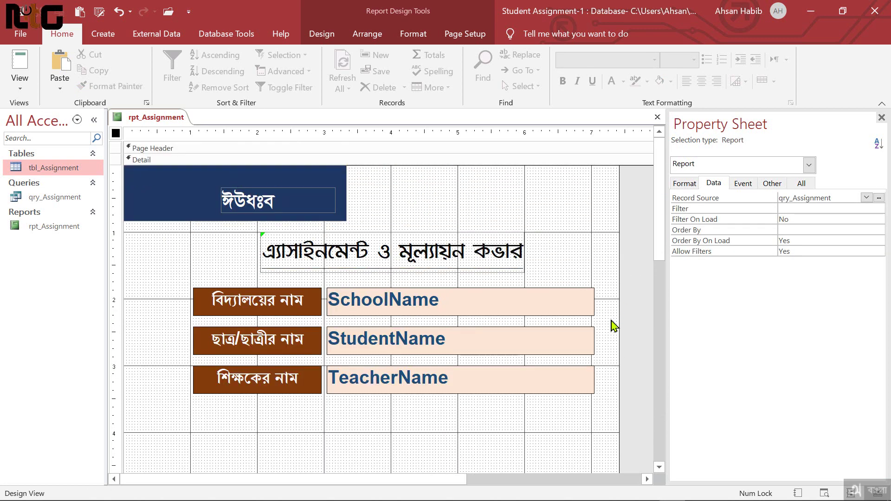
Step: Draw a rectangle about 7.4 by 8 inches covering the whole Detail section of the report
left_click(324, 38)
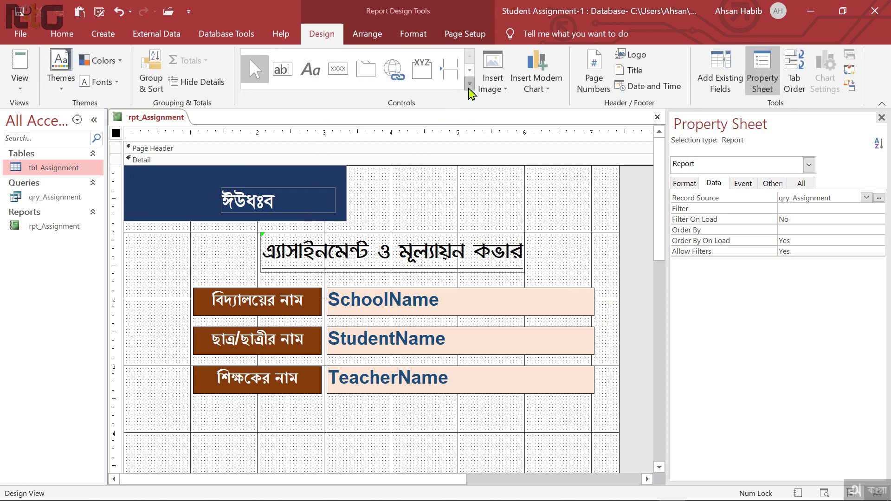
left_click(470, 86)
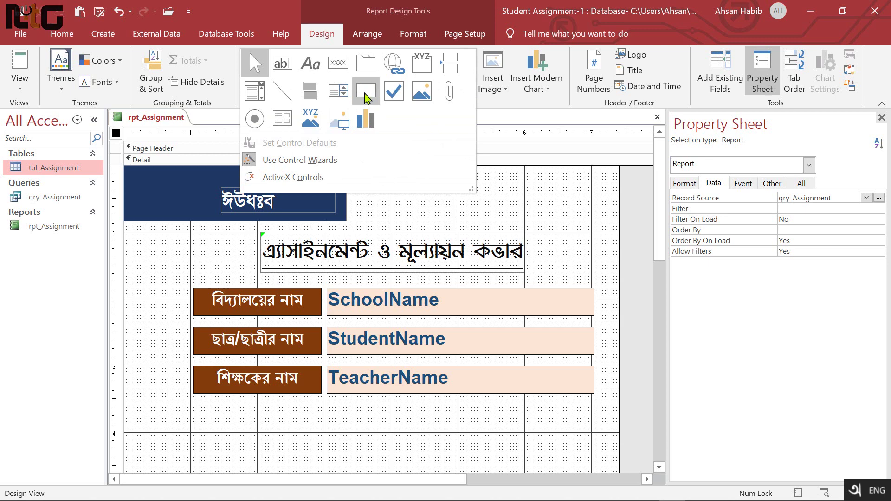
left_click(366, 92)
left_click_drag(124, 169, 612, 399)
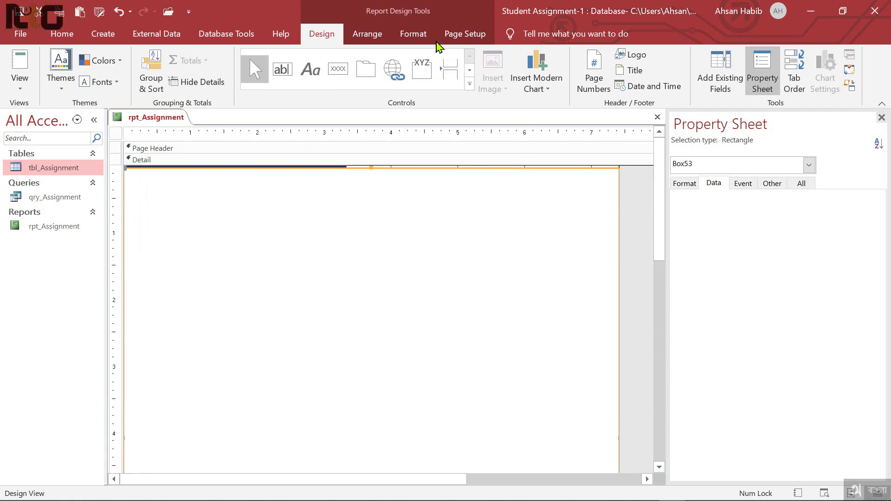
Step: Give the rectangle the dark brown outline from the recent colors and the fifth line thickness option
left_click(416, 35)
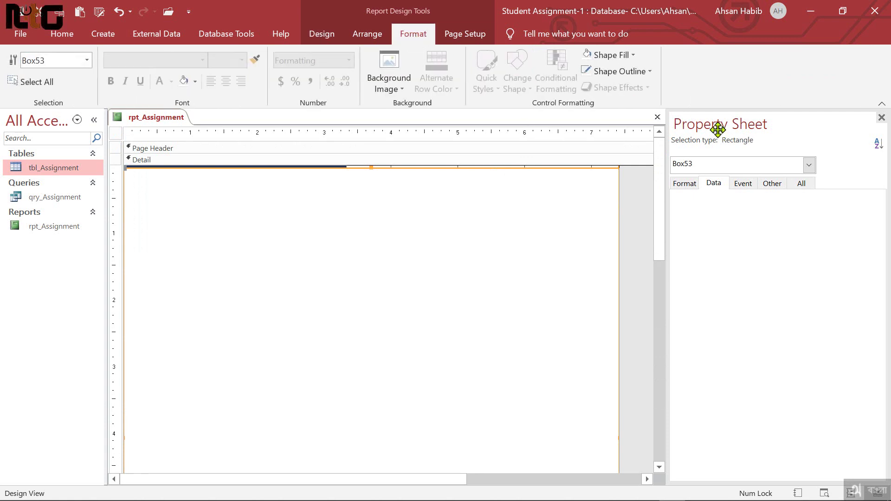
left_click(650, 72)
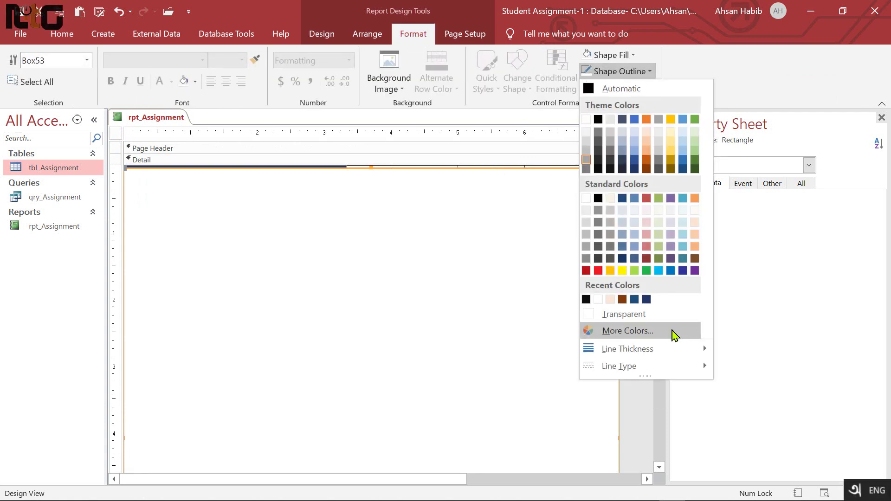
left_click(623, 300)
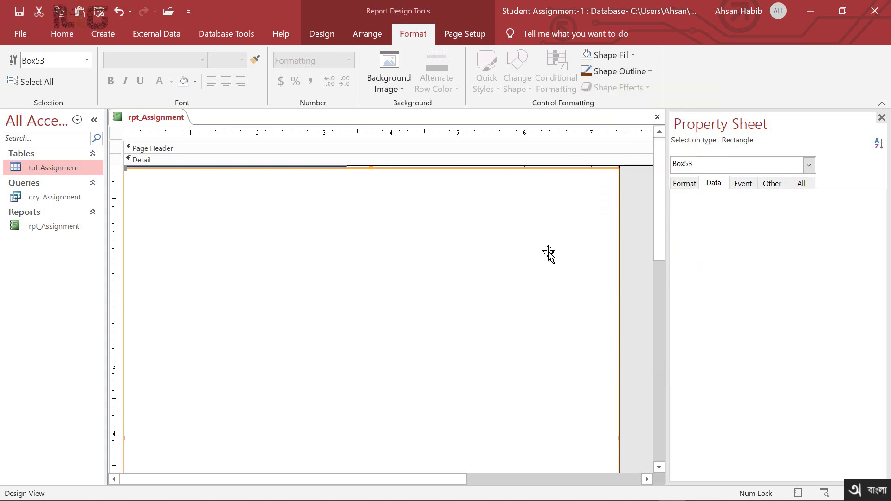
left_click(639, 72)
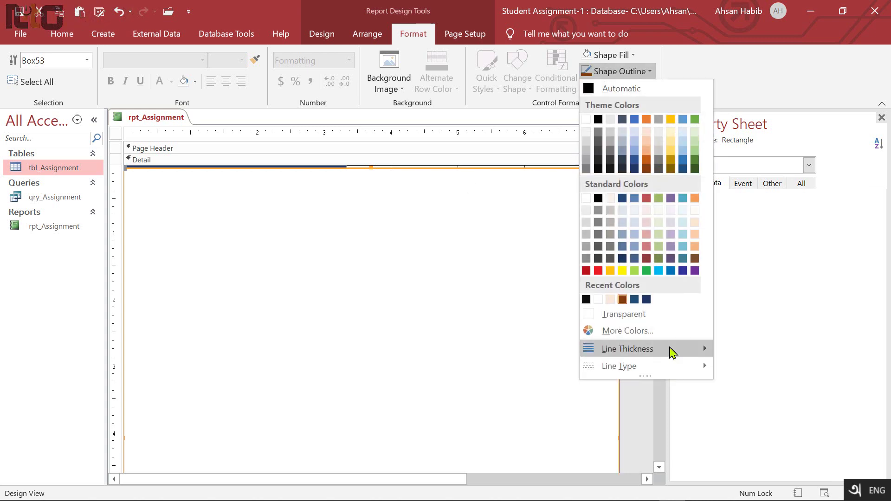
mouse_move(698, 353)
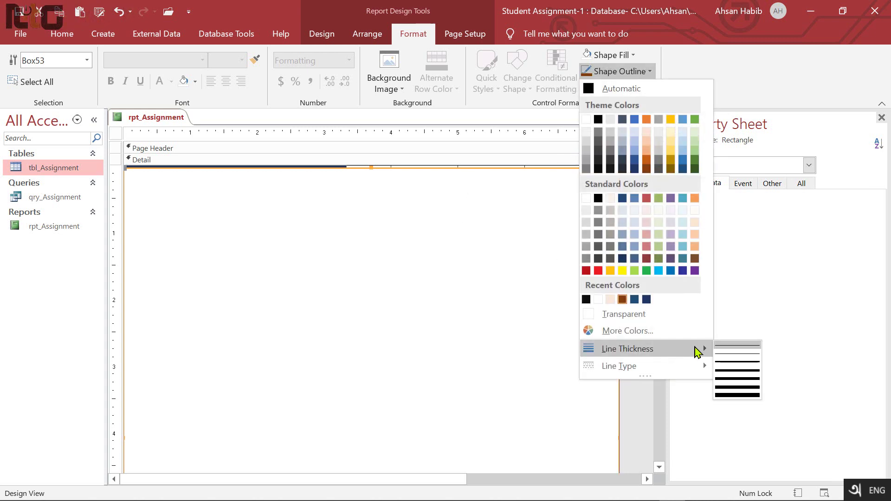
left_click(746, 382)
key("alt+shift")
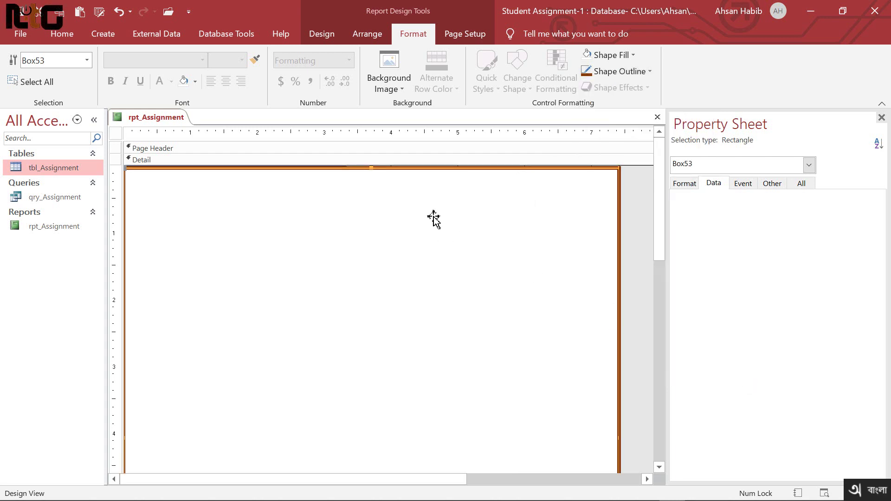
Step: Nudge the rectangle up to the Detail section's top edge and make its fill transparent
key("Up")
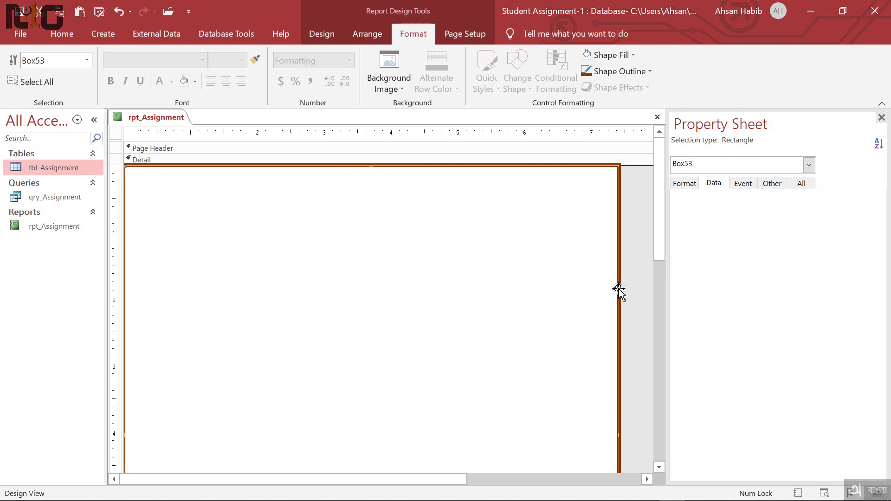
scroll(626, 293, "down", 5)
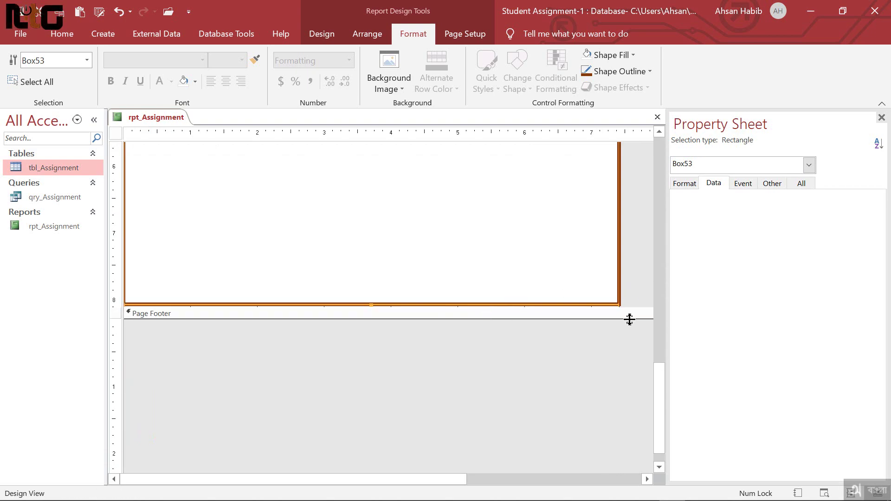
scroll(628, 290, "up", 5)
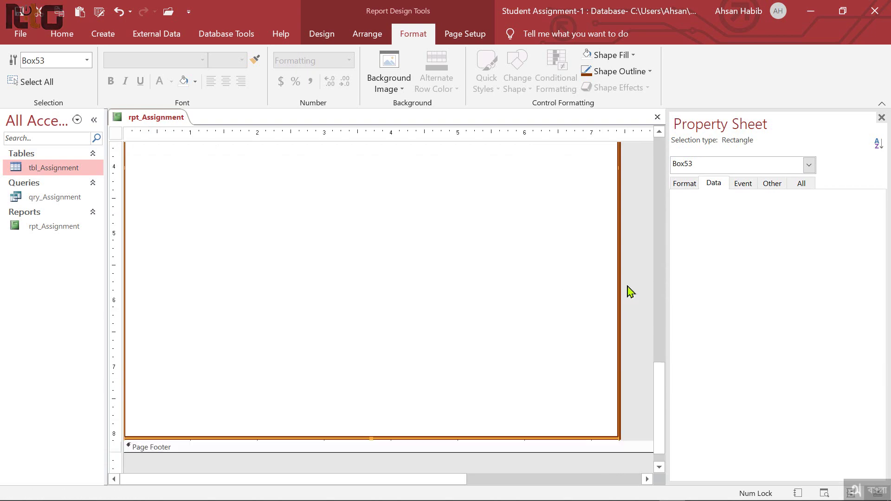
left_click(627, 57)
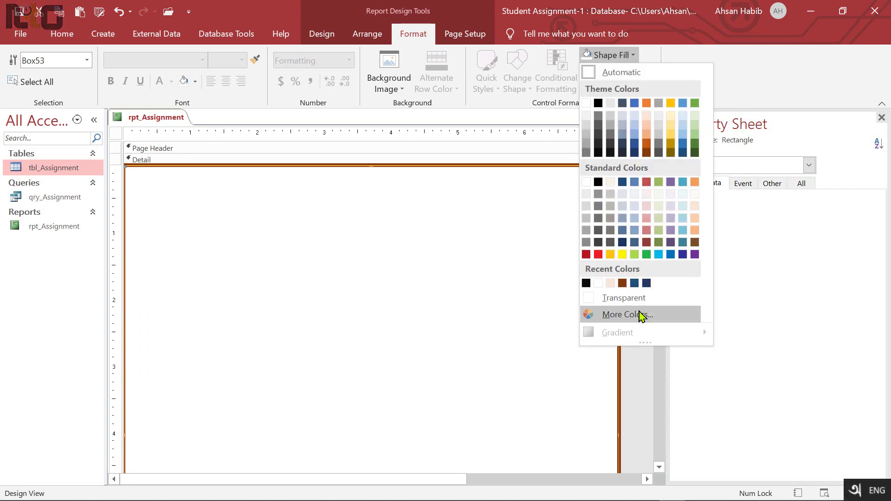
left_click(632, 300)
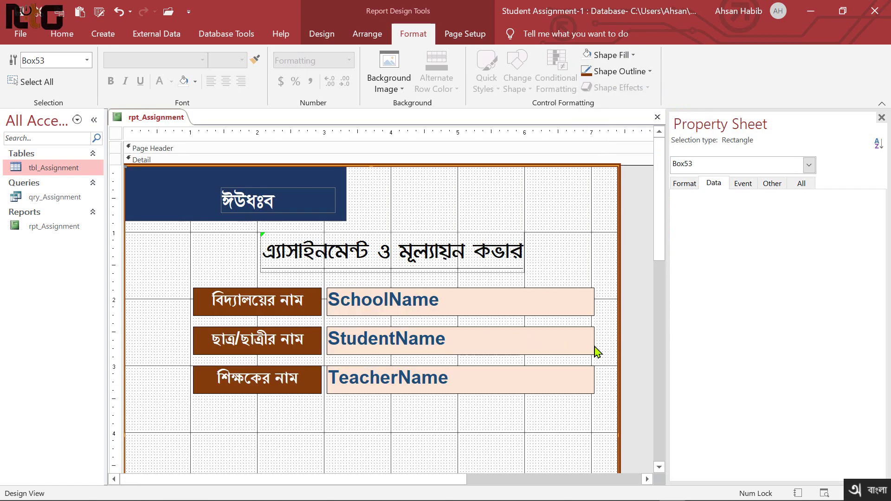
scroll(593, 349, "down", 8)
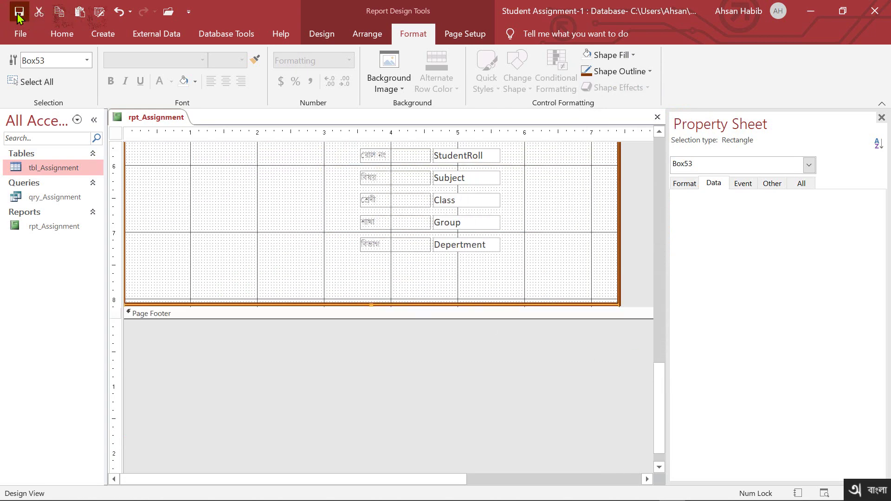
Step: Show the report in Print Preview and zoom out to check the border on the whole page
left_click(61, 34)
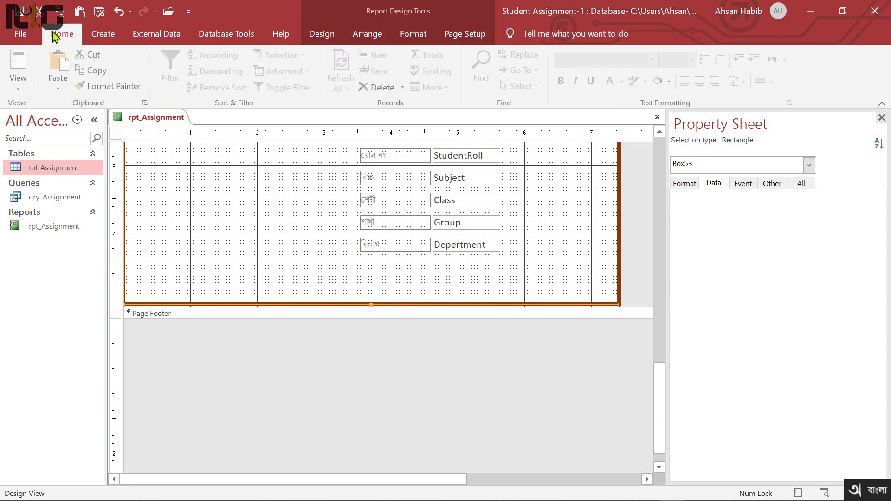
left_click(27, 92)
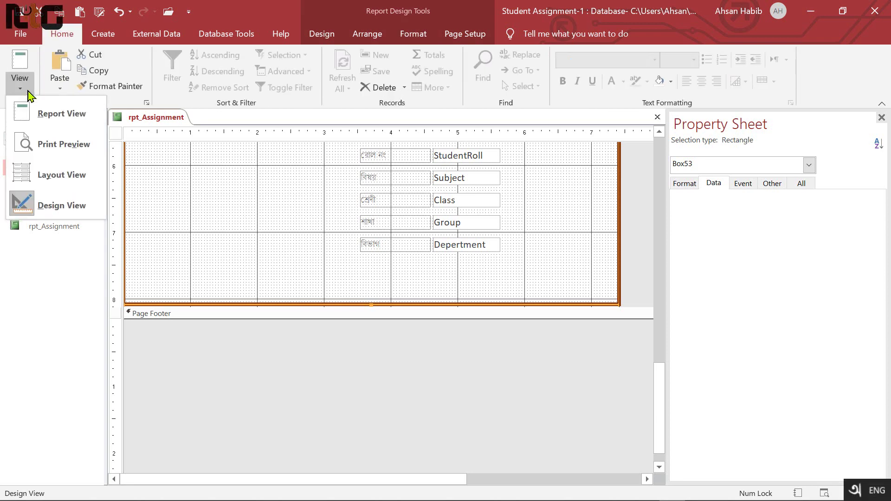
left_click(77, 148)
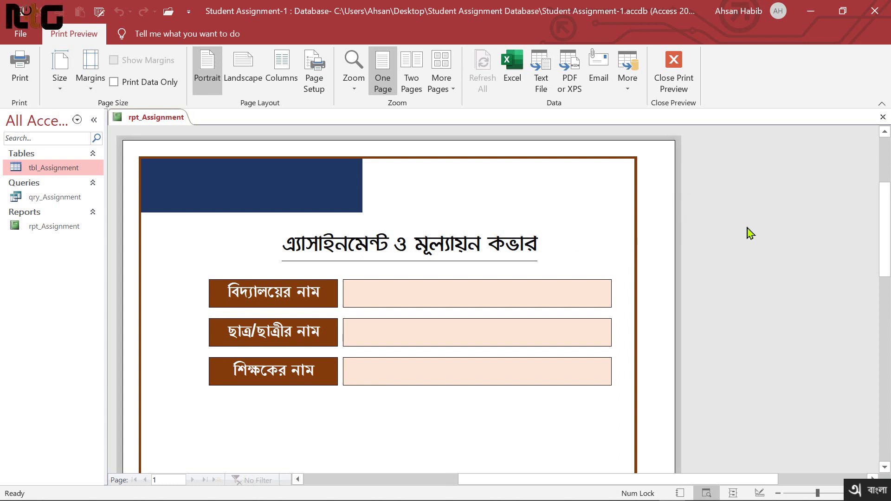
left_click(710, 181)
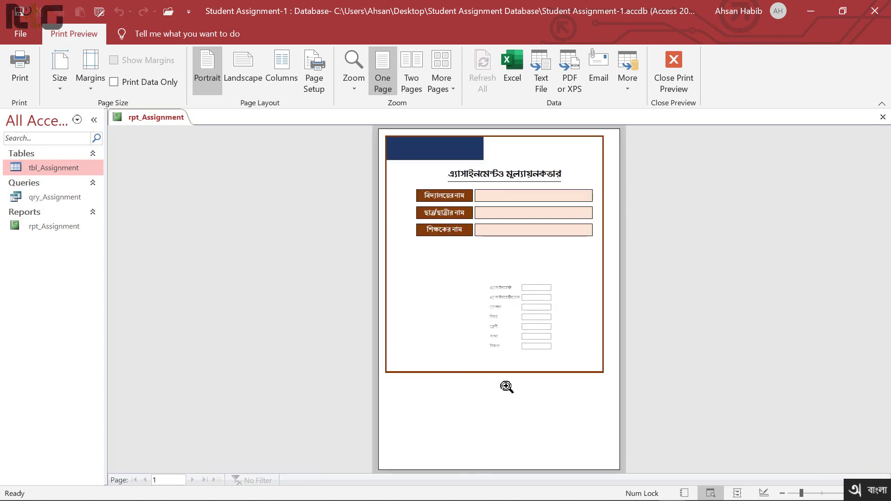
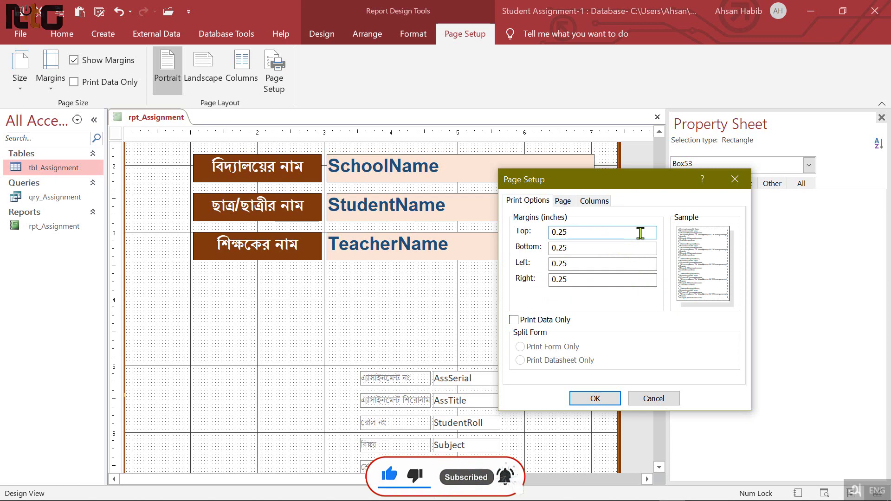
Step: Set the report's top, bottom, left and right page margins to 0.5 inch
key("BackSpace")
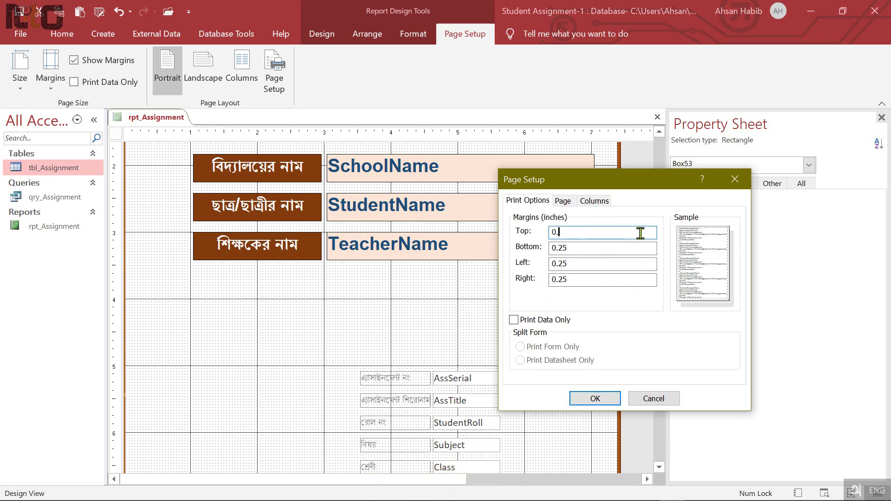
type("50")
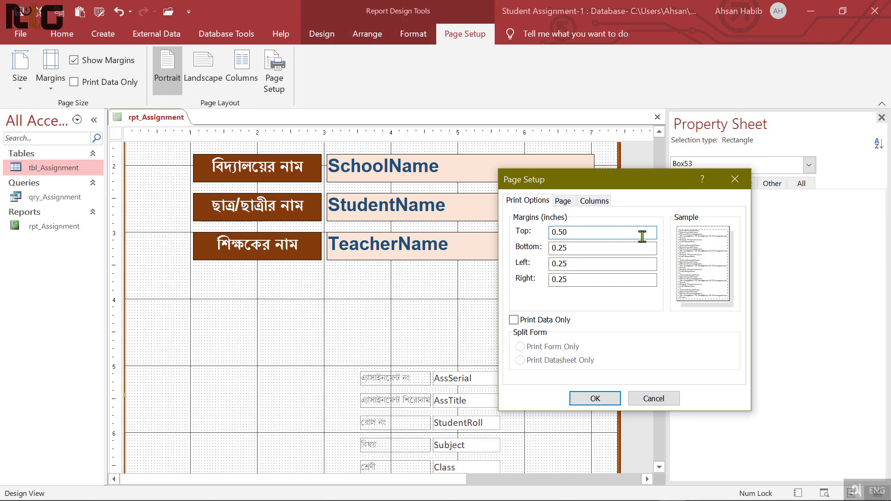
left_click(597, 249)
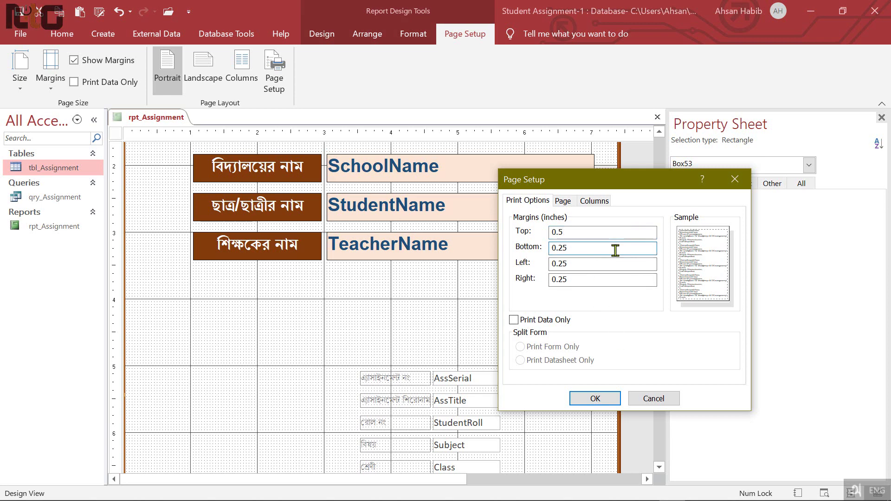
key("BackSpace")
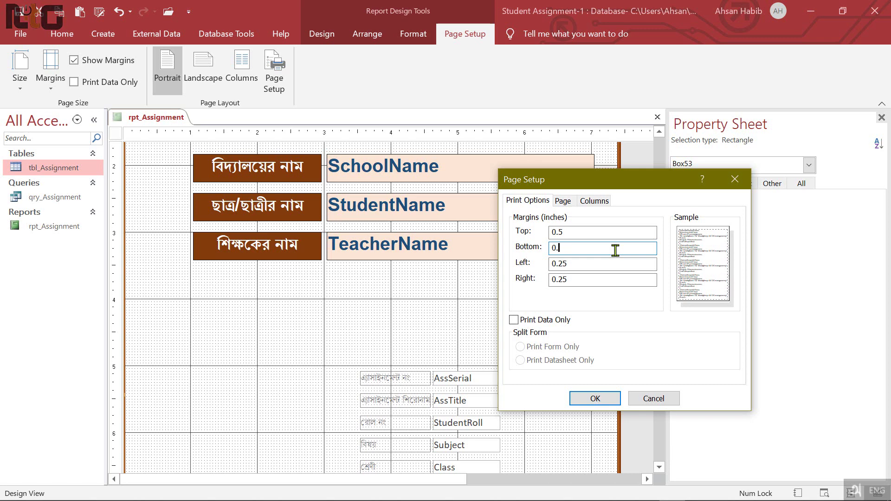
type("50")
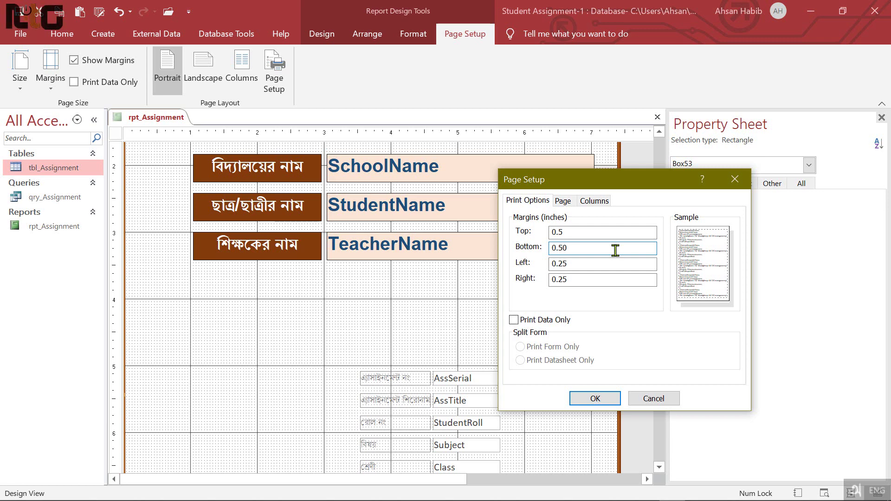
left_click(594, 262)
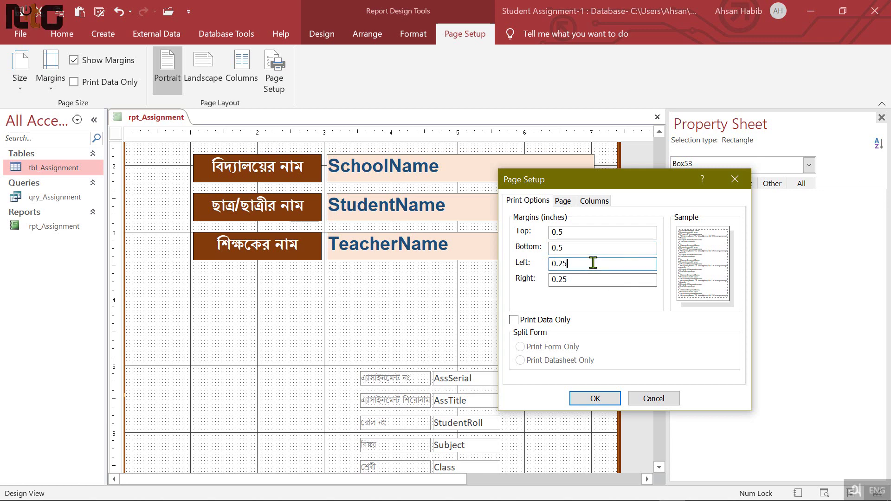
key("BackSpace")
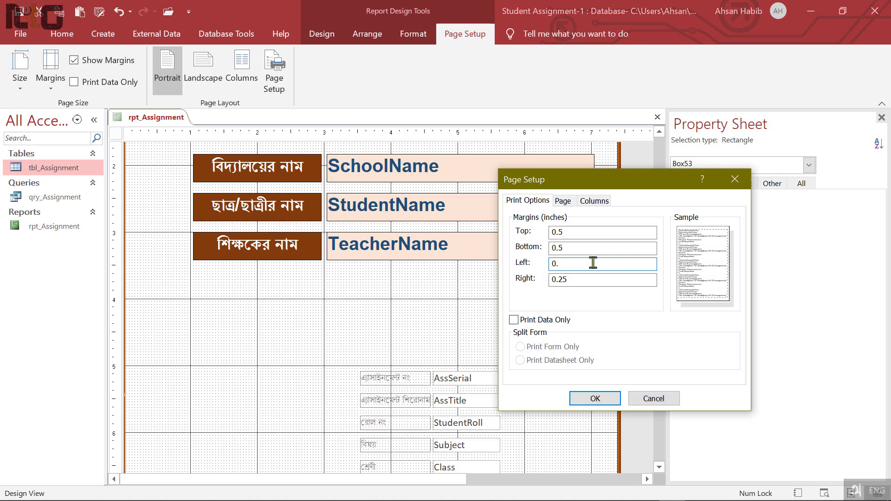
type("50")
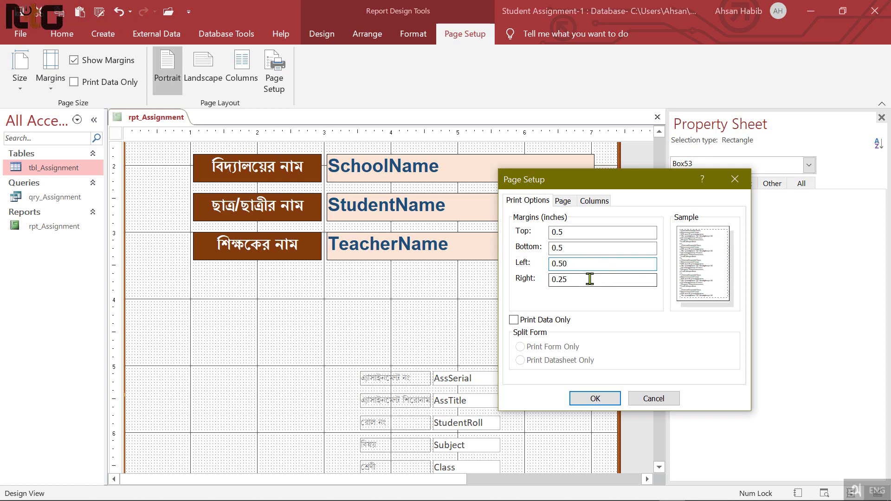
double_click(589, 280)
left_click(599, 281)
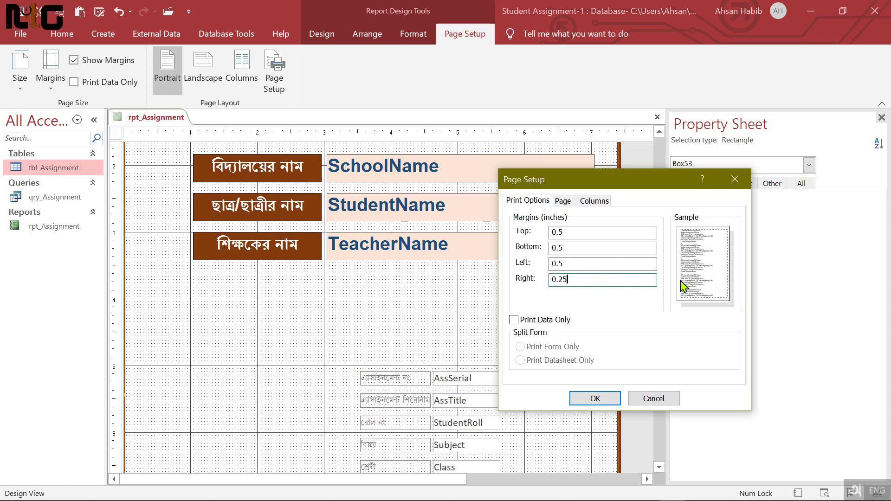
key("BackSpace")
key("BackSpace")
type("5")
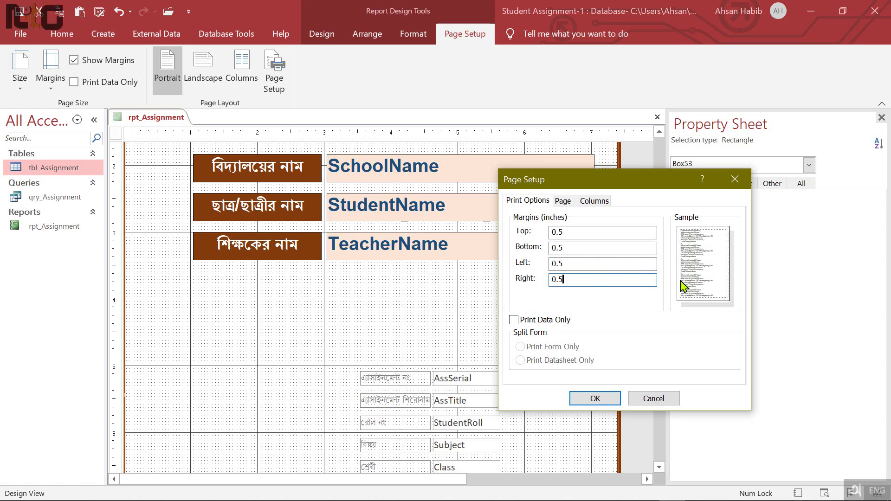
Step: Apply the page setup with the 0.5 inch margins and show the report in Print Preview
type("0")
left_click(607, 398)
left_click(61, 34)
left_click(20, 83)
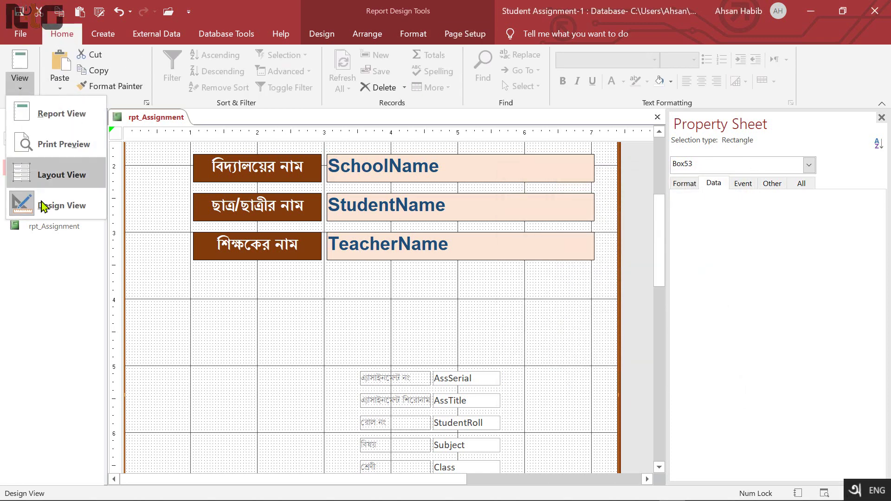
left_click(77, 153)
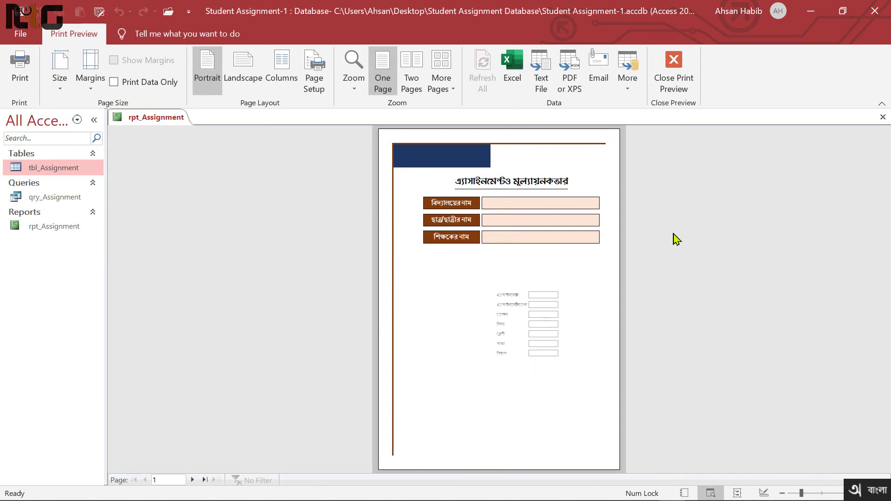
Step: Return the report to Design View and set its right page margin to 0.25 inch
right_click(395, 273)
left_click(461, 314)
scroll(553, 318, "down", 10)
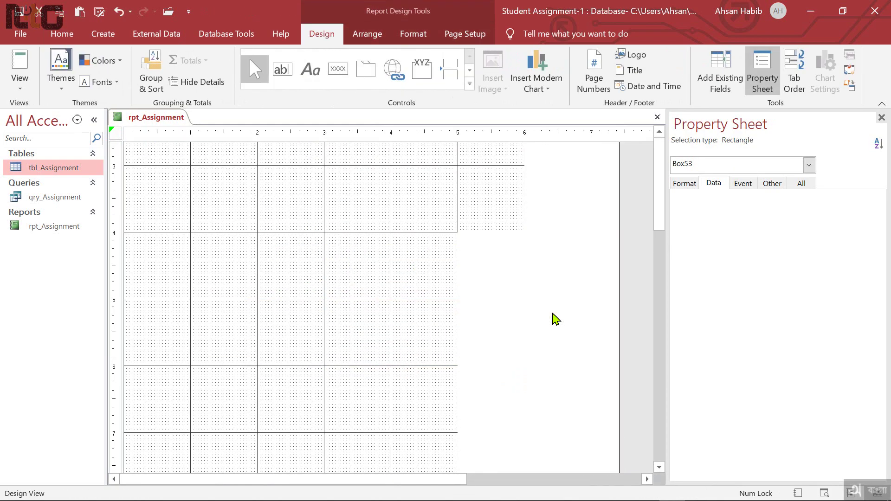
scroll(553, 319, "up", 3)
scroll(553, 320, "up", 7)
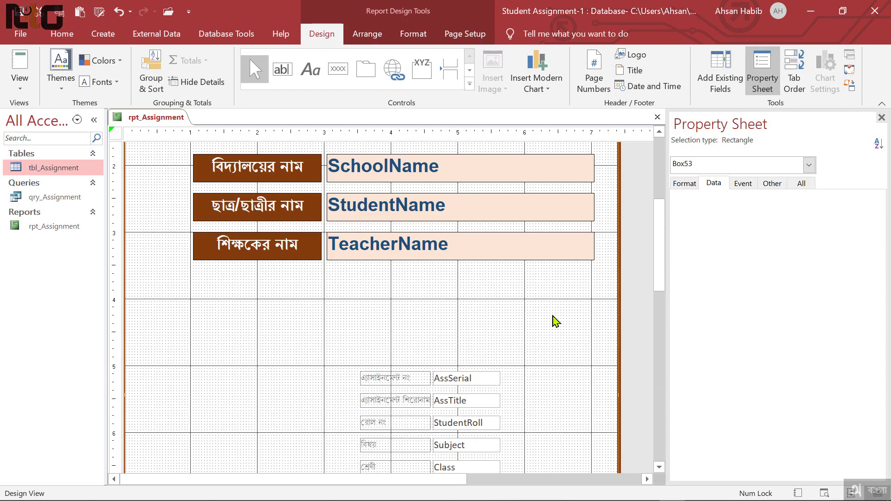
left_click(465, 33)
left_click(269, 91)
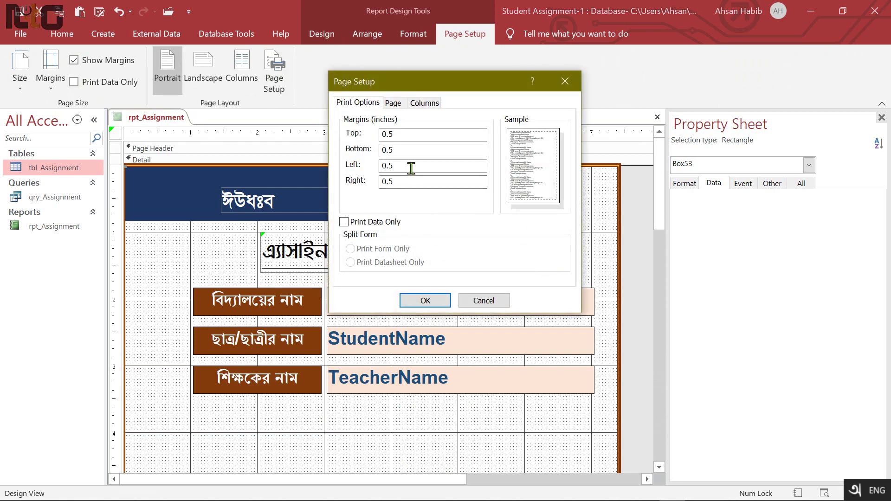
left_click(412, 150)
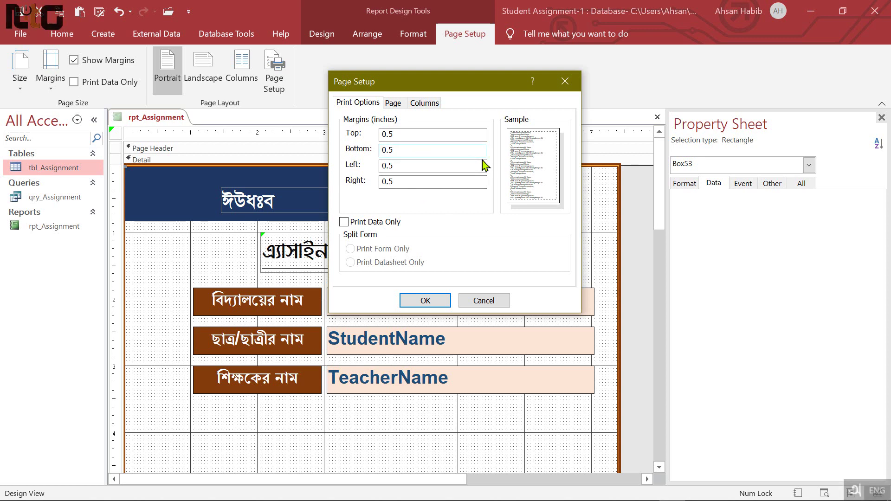
left_click(459, 181)
key("BackSpace")
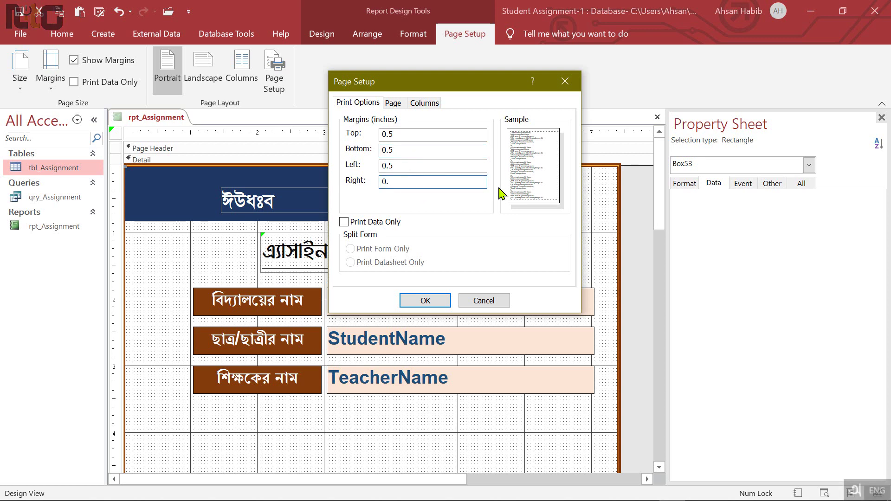
type("25")
left_click(423, 301)
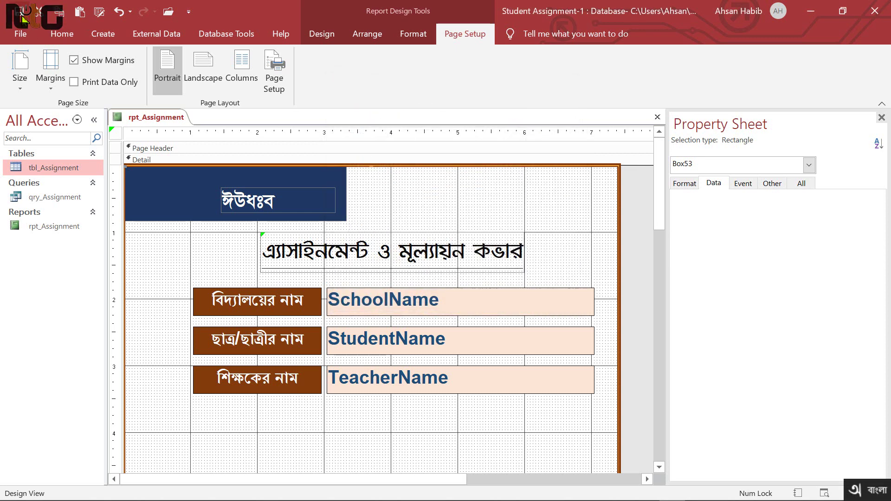
Step: Show the report in Print Preview to check the border's right edge with the new margin
left_click(62, 34)
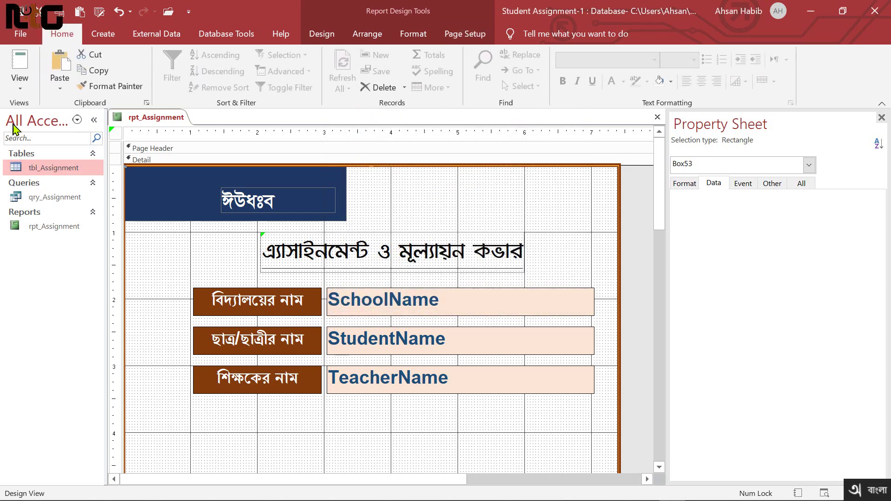
left_click(20, 93)
left_click(15, 145)
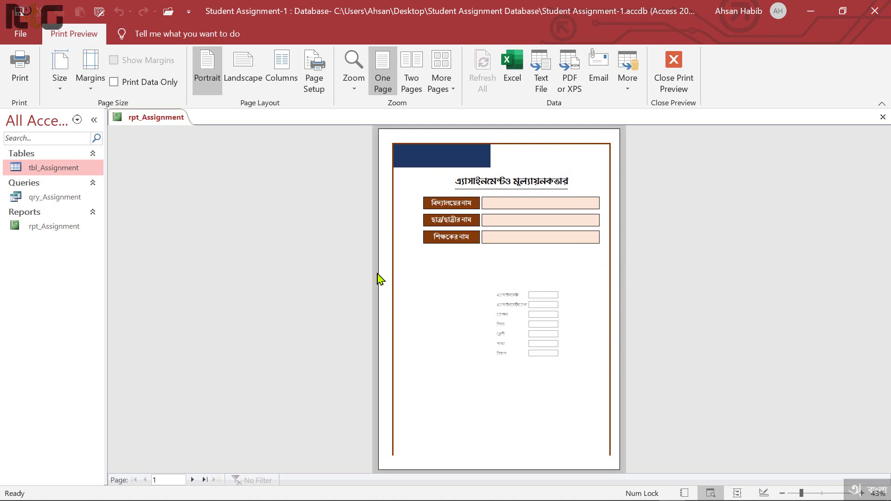
Step: Shorten the border rectangle slightly at its lower edge in Design View, and check the whole frame in Print Preview
right_click(389, 247)
left_click(450, 288)
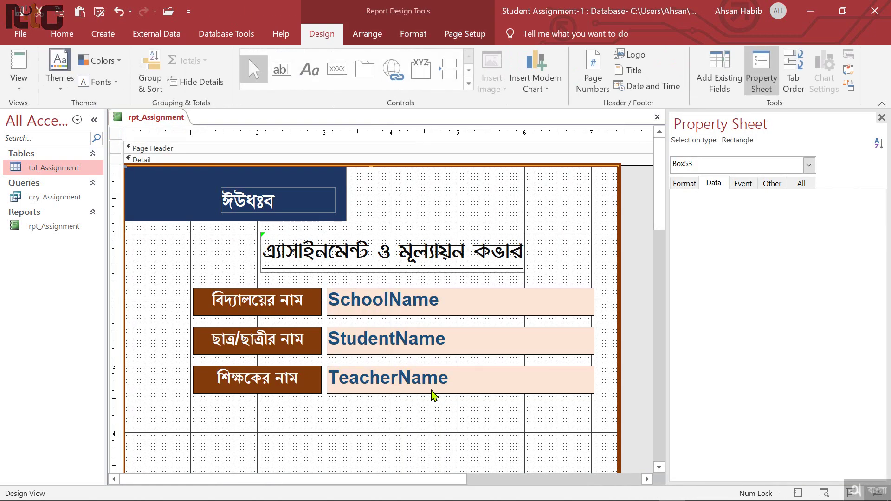
scroll(428, 395, "down", 15)
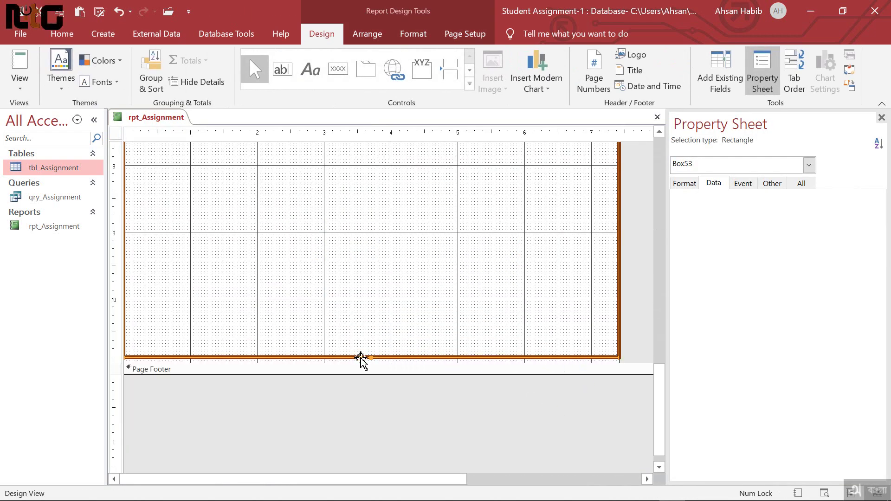
left_click_drag(370, 357, 371, 348)
left_click(21, 88)
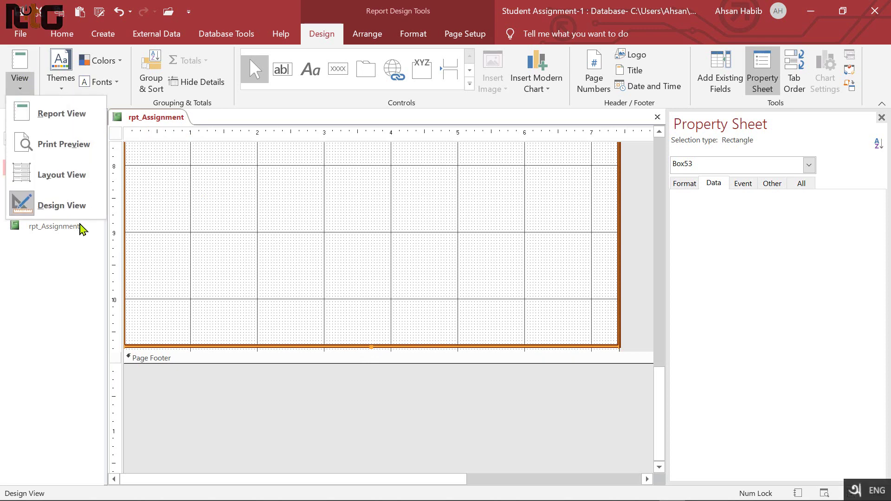
left_click(68, 149)
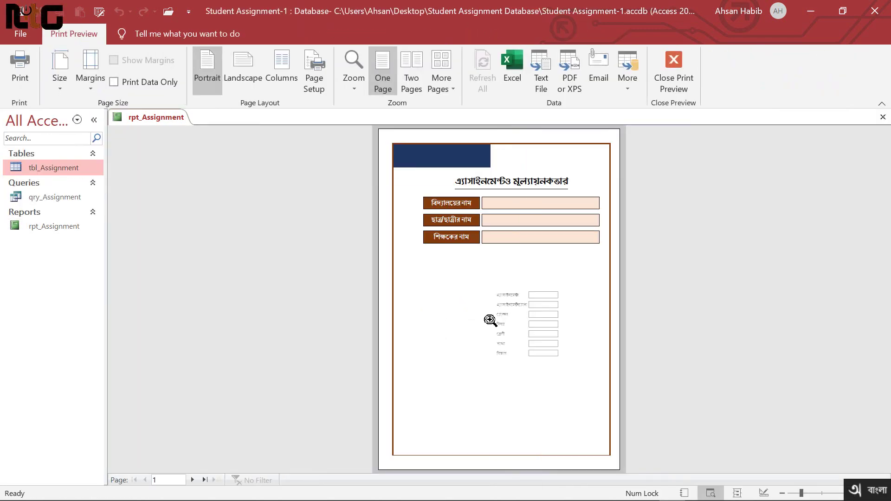
Step: Raise the border rectangle's lower edge slightly in Design View, and narrow the rectangle and the report to about 7.3 inches
right_click(411, 282)
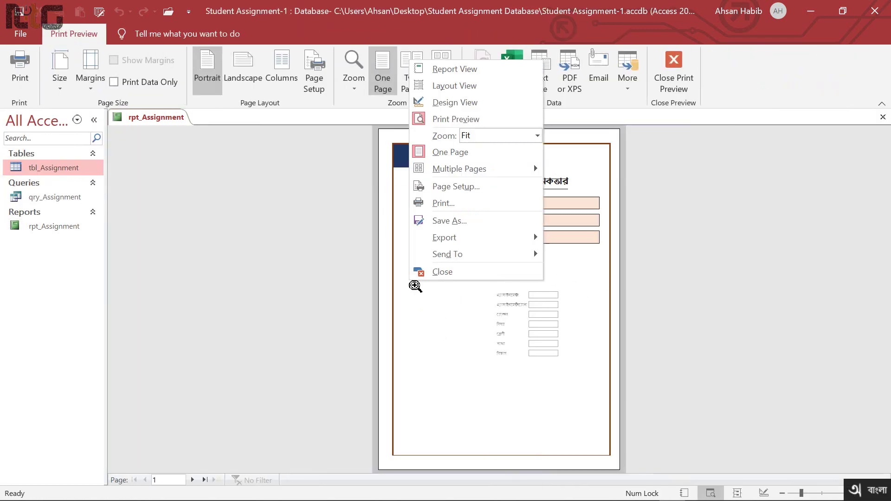
left_click(478, 103)
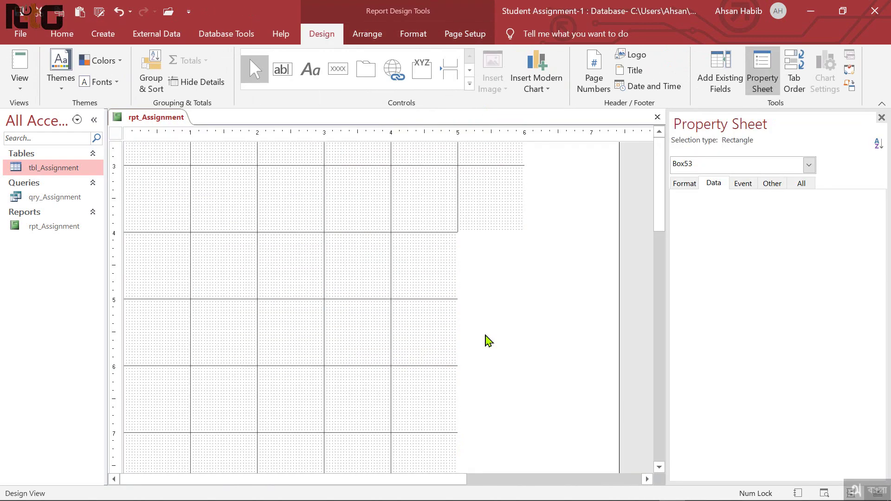
scroll(453, 358, "down", 10)
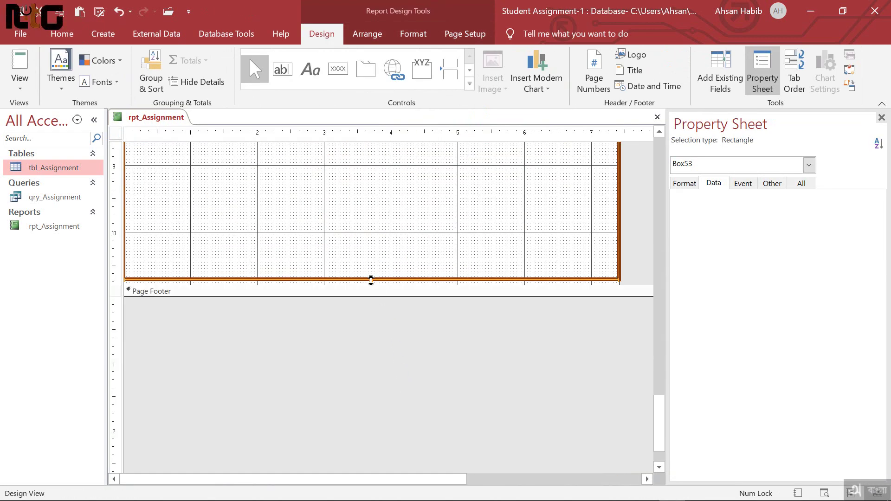
scroll(371, 281, "up", 5)
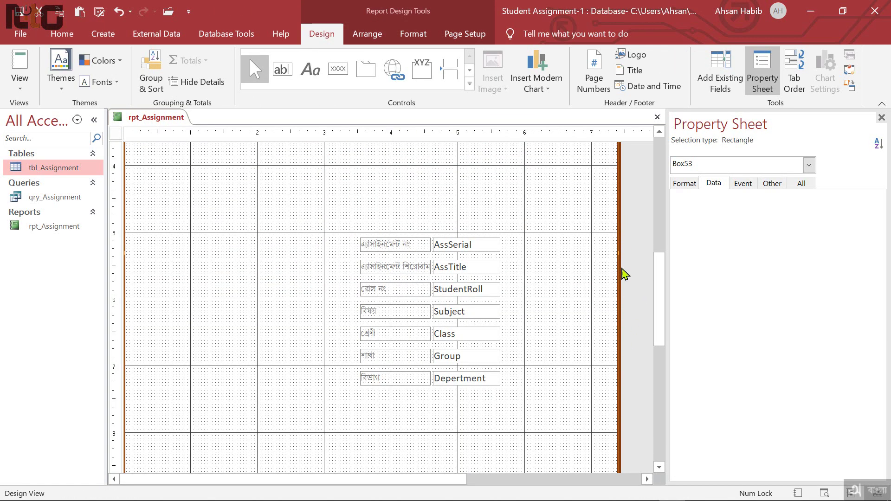
scroll(623, 279, "up", 4)
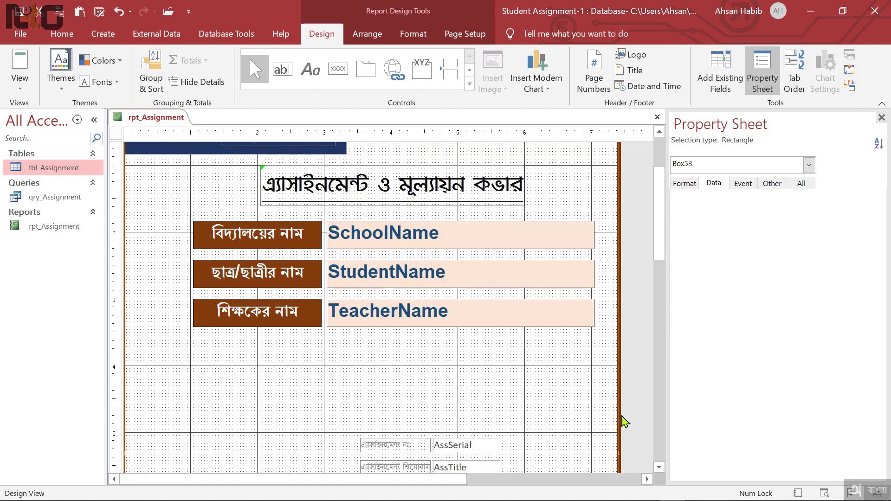
left_click_drag(619, 454, 613, 454)
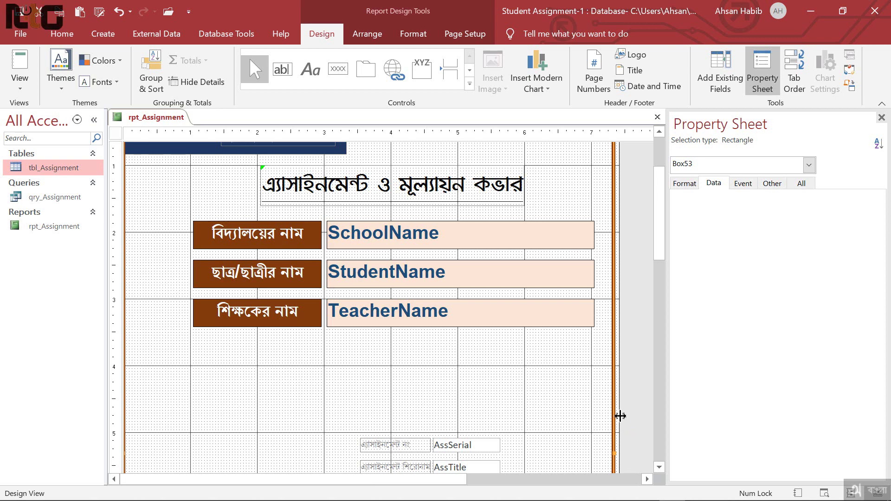
left_click_drag(617, 414, 612, 413)
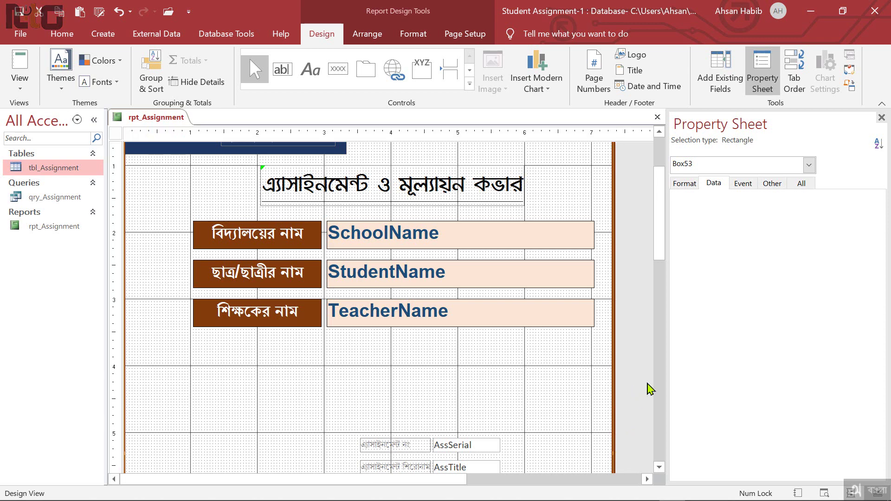
Step: Check the resized border in Print Preview and go back to Design View
left_click(18, 86)
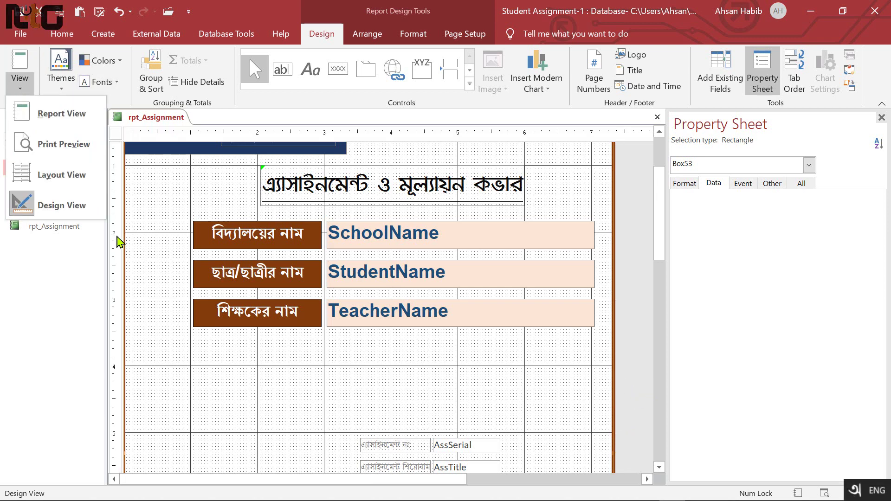
left_click(60, 148)
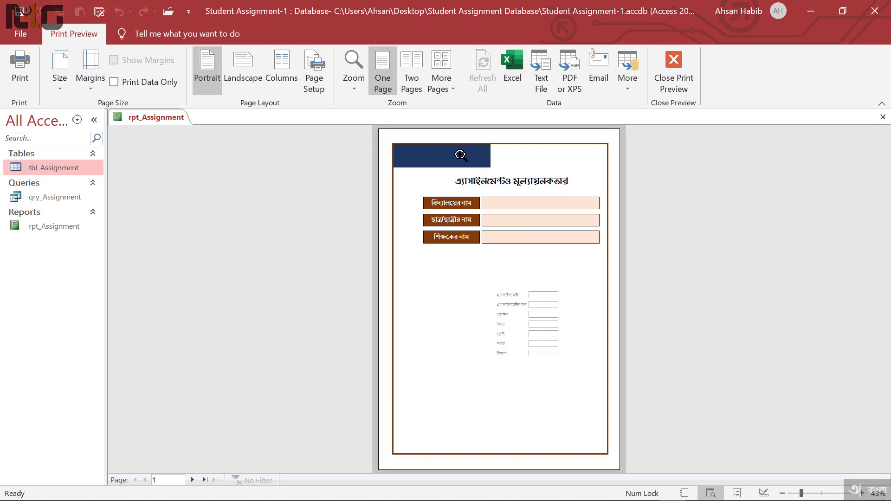
right_click(406, 191)
left_click(470, 232)
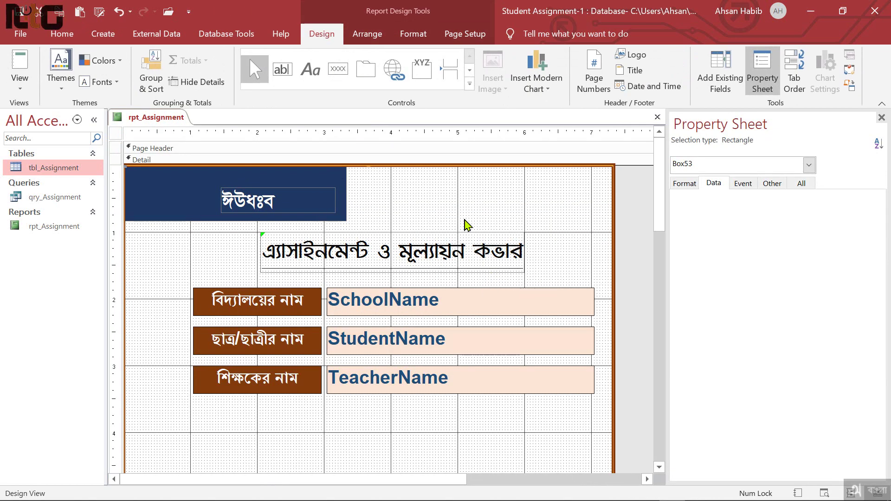
left_click(172, 188)
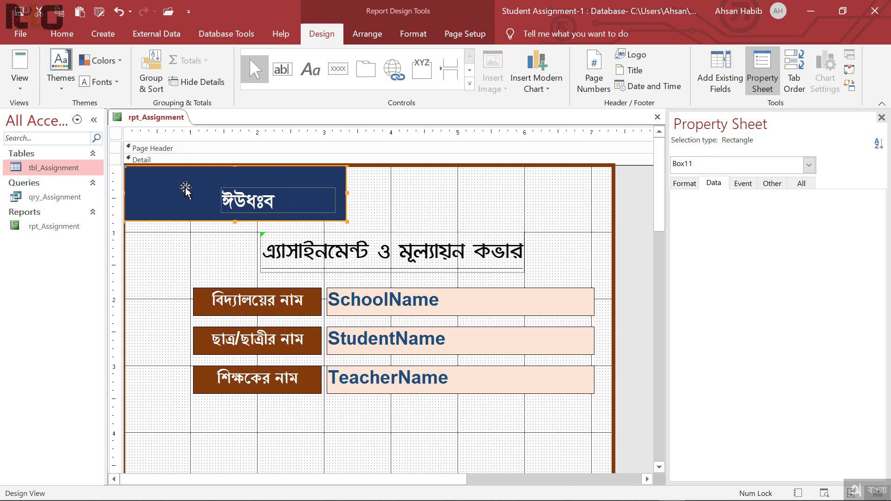
left_click(413, 33)
left_click(631, 56)
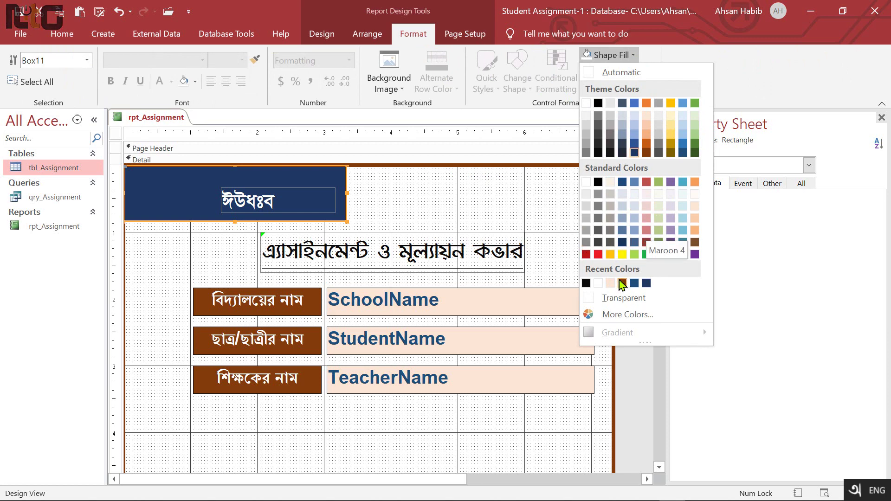
left_click(223, 193)
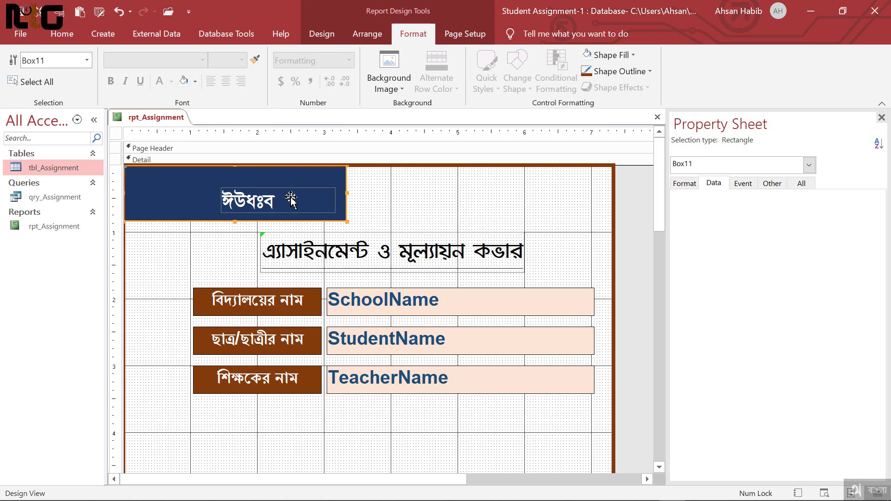
Step: Move the label-and-field pairs from AssSerial through Depertment to start at the 1-inch mark, about 5 inches down the Detail section
scroll(538, 289, "down", 8)
scroll(459, 282, "down", 4)
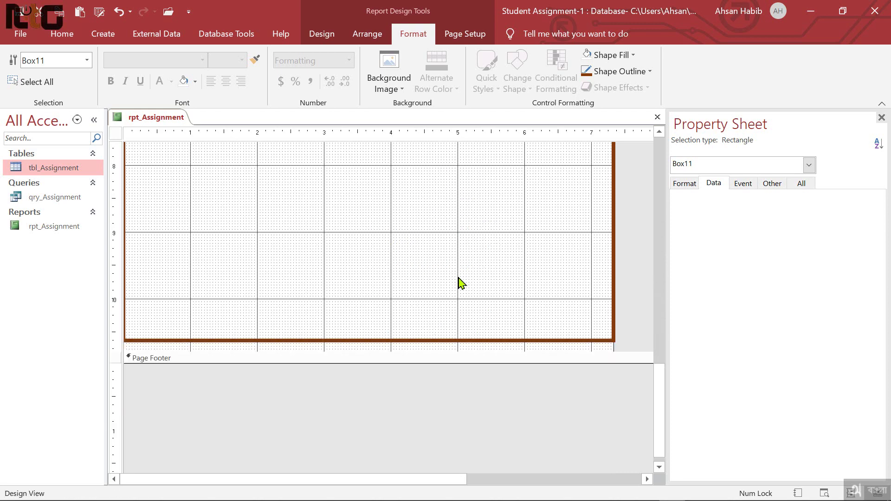
left_click(465, 348)
left_click(464, 273)
scroll(461, 293, "up", 4)
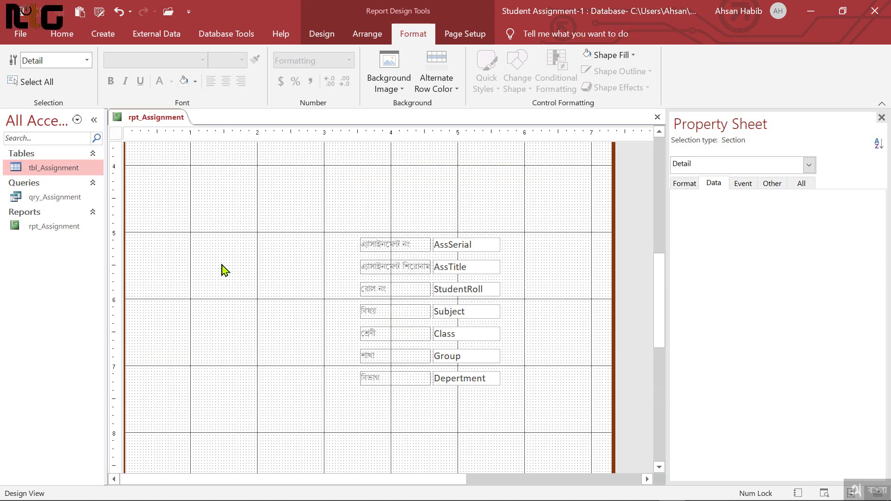
scroll(260, 279, "up", 3)
scroll(445, 316, "down", 1)
scroll(444, 316, "down", 1)
left_click_drag(336, 220, 503, 398)
left_click_drag(454, 258, 290, 255)
scroll(329, 288, "up", 3)
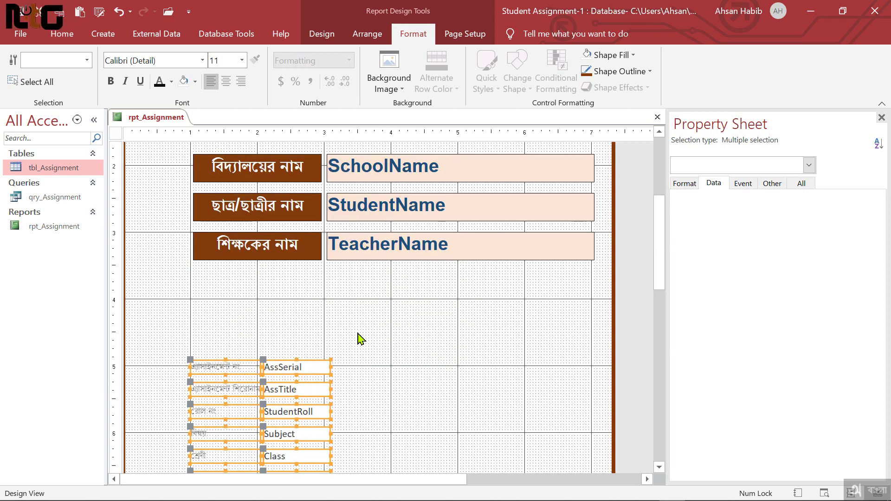
Step: Move the selected block of labels and fields up so it starts at about the 4-inch mark, below the TeacherName row
scroll(361, 339, "down", 1)
scroll(361, 339, "up", 2)
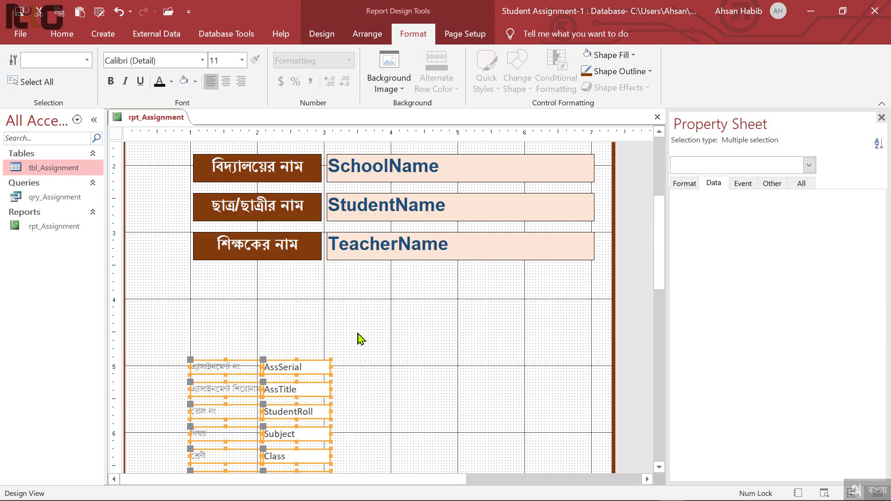
scroll(361, 339, "down", 2)
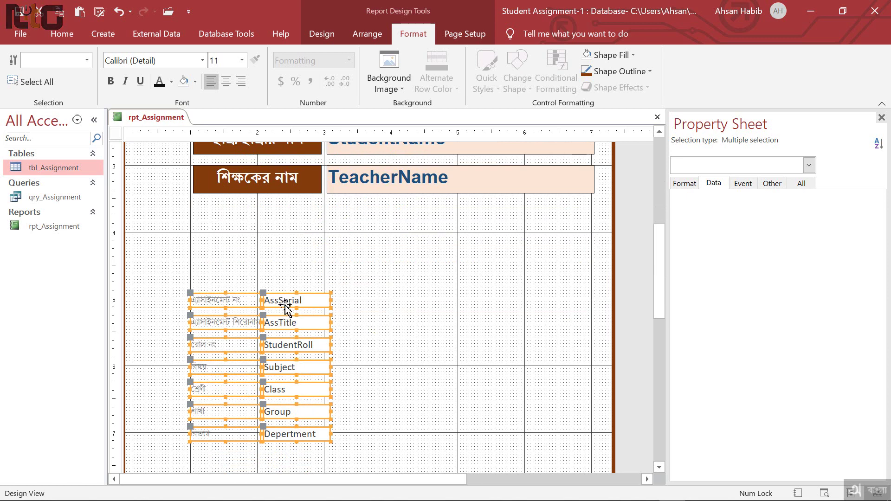
left_click_drag(285, 305, 287, 246)
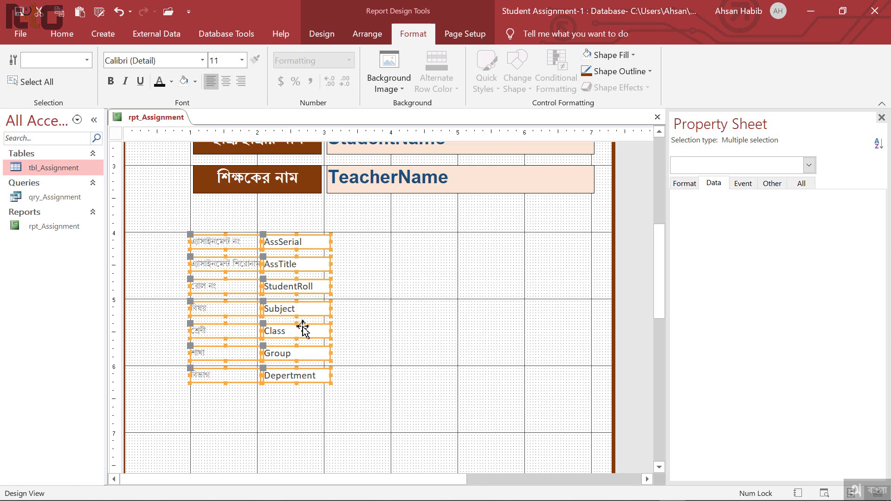
Step: Arrange the selected labels and fields in a stacked layout with Wide control padding
scroll(283, 242, "down", 3)
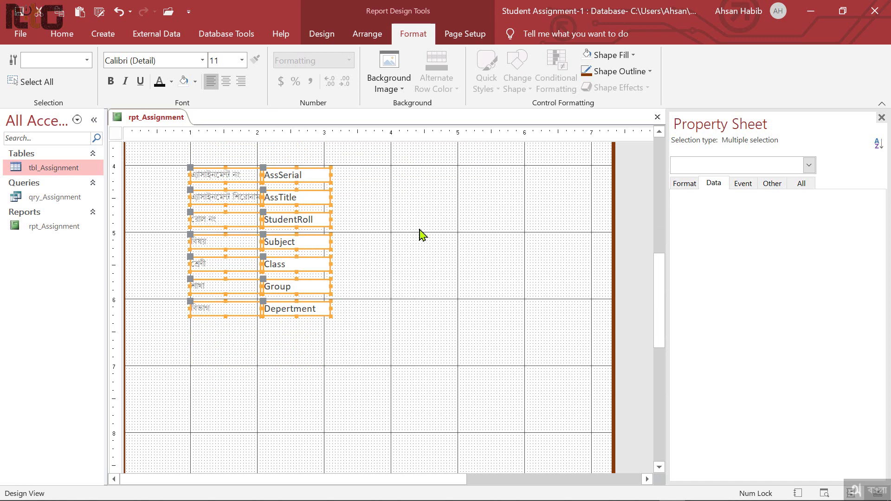
left_click(367, 34)
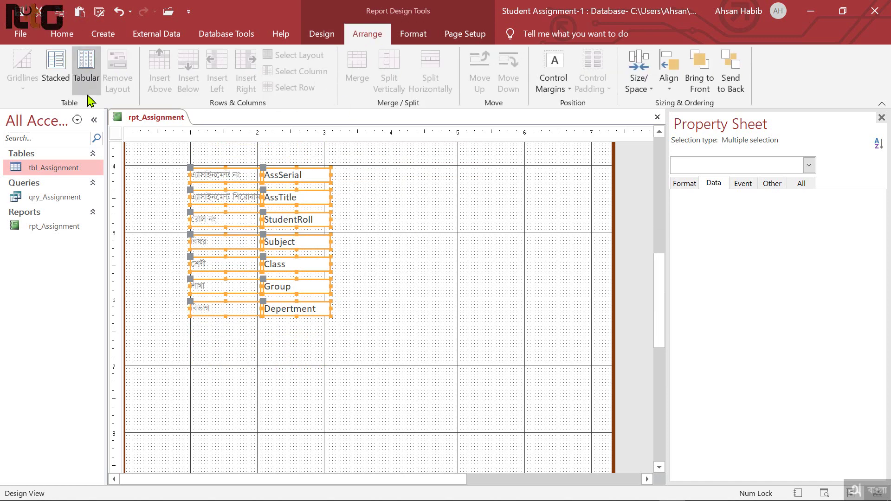
left_click(65, 74)
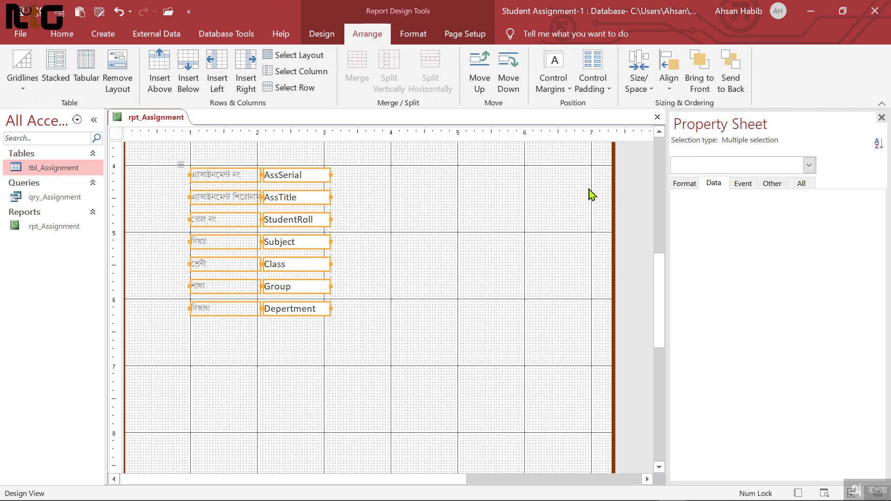
left_click(608, 90)
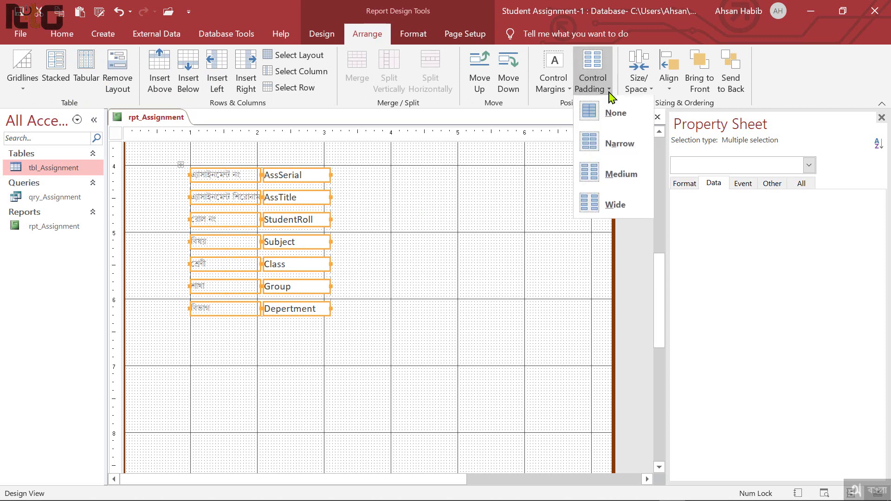
left_click(618, 212)
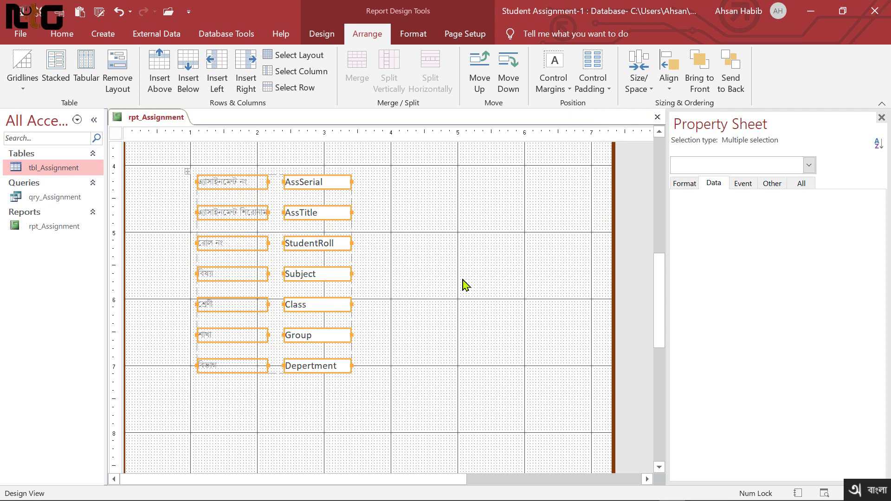
Step: Remove the layout from the selected controls and increase the height of all of them to about 0.37 inch
left_click(118, 76)
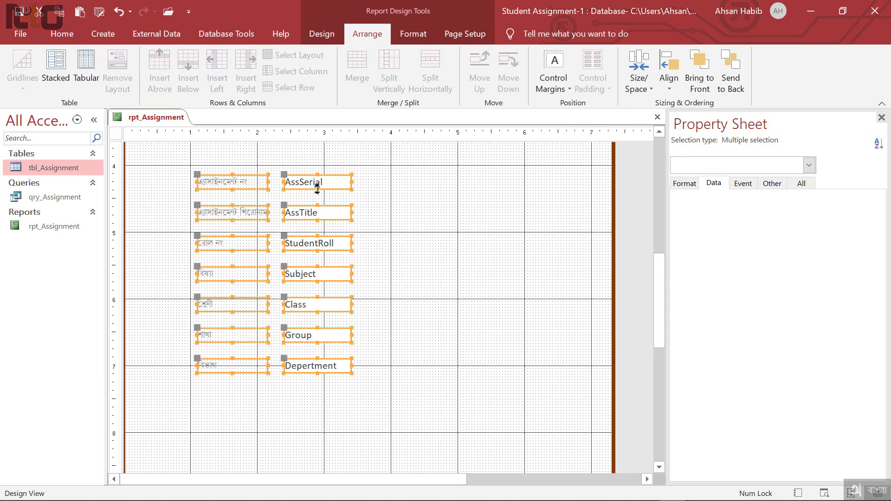
left_click_drag(317, 189, 317, 200)
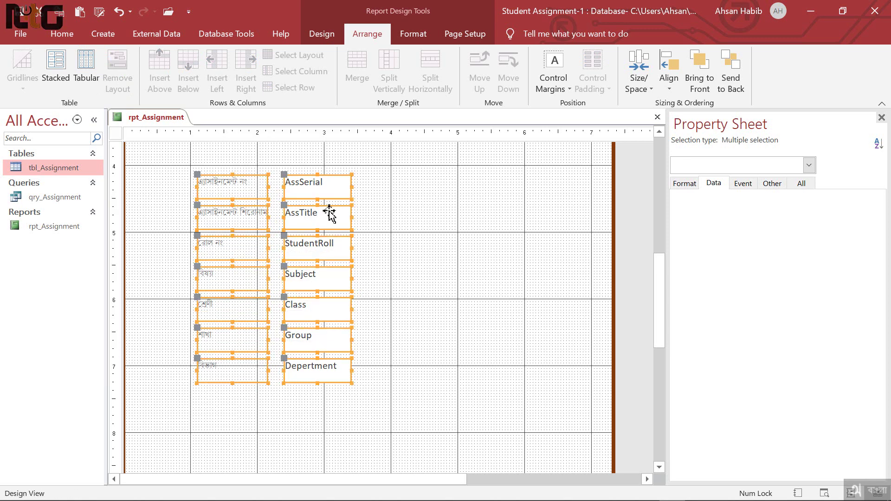
left_click(444, 281)
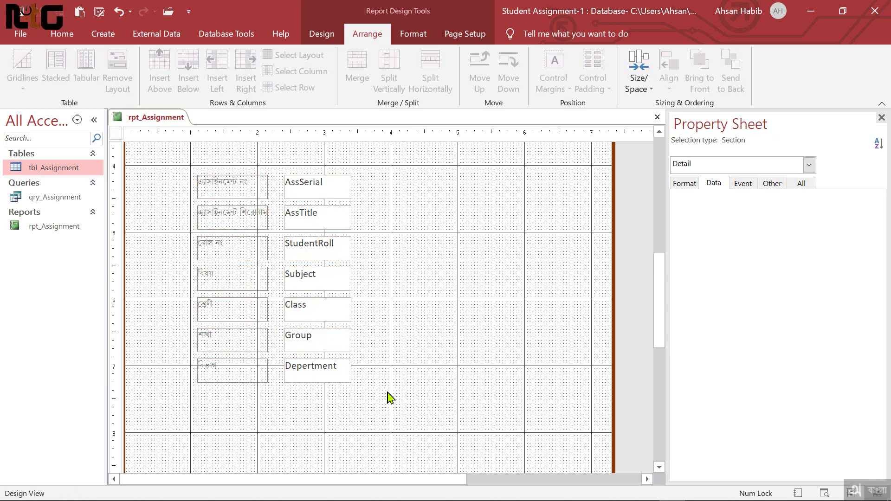
Step: Resize the text boxes from AssSerial to Depertment to about 3.8 inches wide and widen their labels to about 1.75 inches
left_click_drag(368, 422, 593, 196)
left_click_drag(285, 191, 336, 190)
left_click(231, 355)
left_click_drag(245, 390, 212, 165)
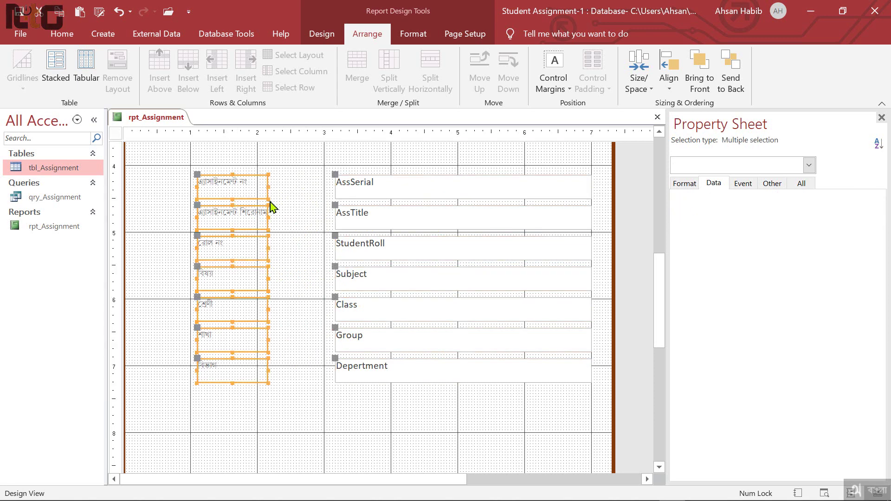
left_click_drag(274, 188, 314, 194)
Step: Shift all the assignment labels and text boxes left until the labels start at about the 0.2-inch mark
left_click(374, 416)
left_click_drag(425, 420, 247, 192)
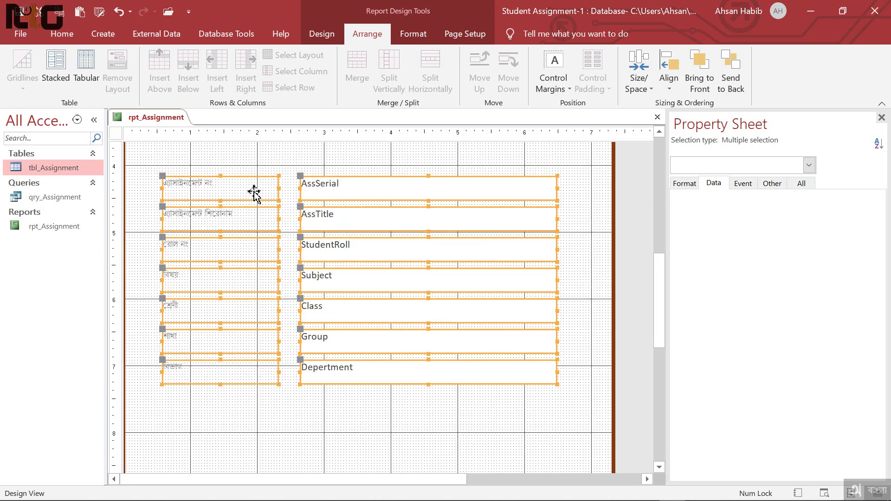
left_click_drag(240, 411, 170, 176)
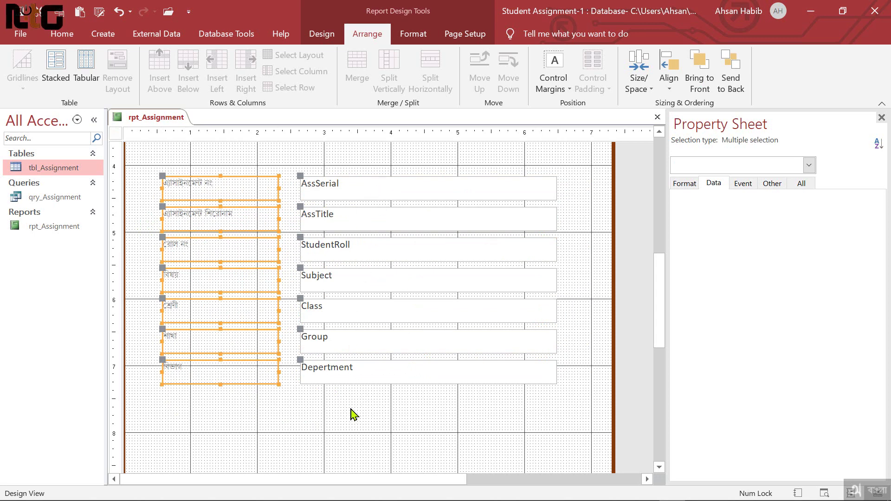
key("Left")
key("Left")
key("Left")
key("Left")
key("Left")
key("Left")
key("Left")
key("Left")
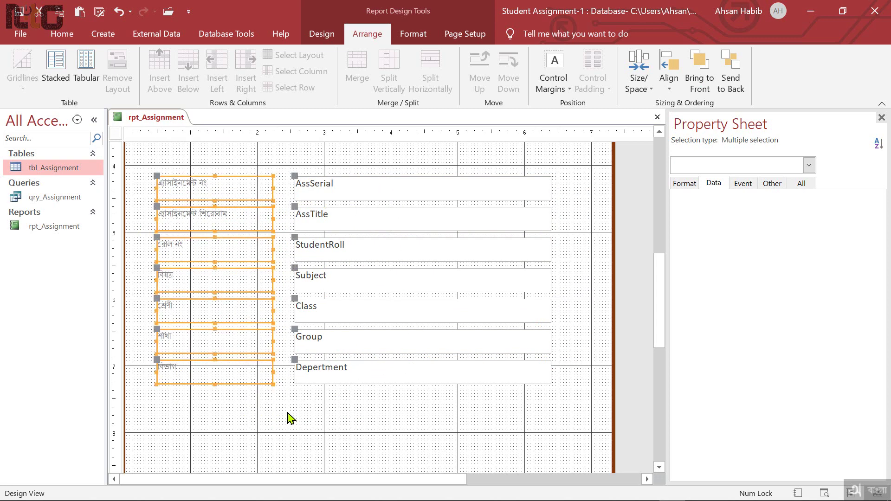
key("Left")
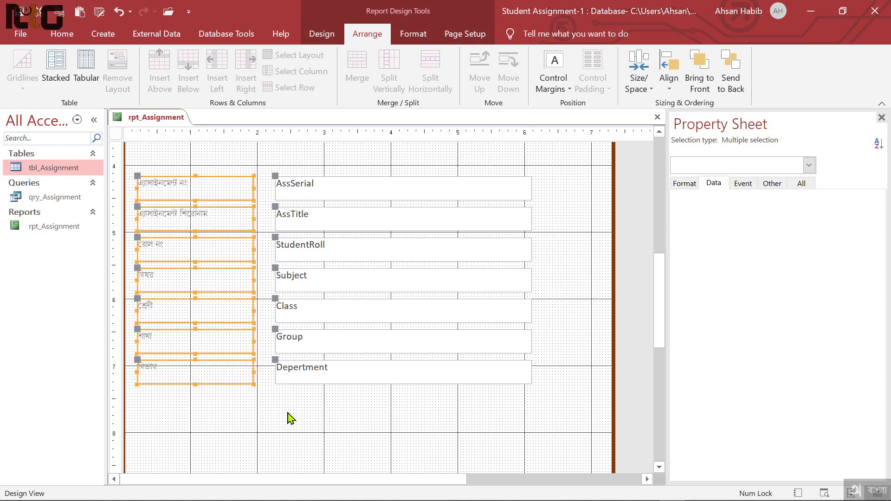
Step: Select all the assignment labels and text boxes and change their font to Arial
left_click_drag(211, 411, 199, 174)
left_click(373, 398)
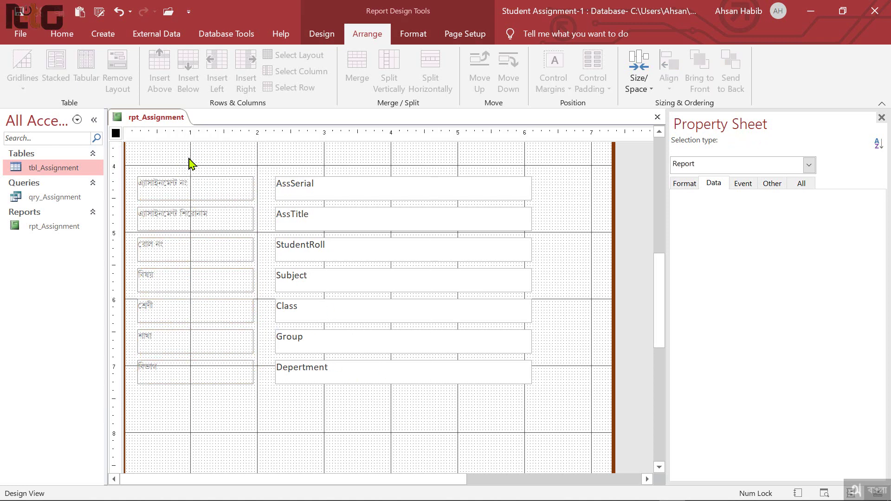
key("ctrl+a")
left_click(65, 34)
left_click(638, 62)
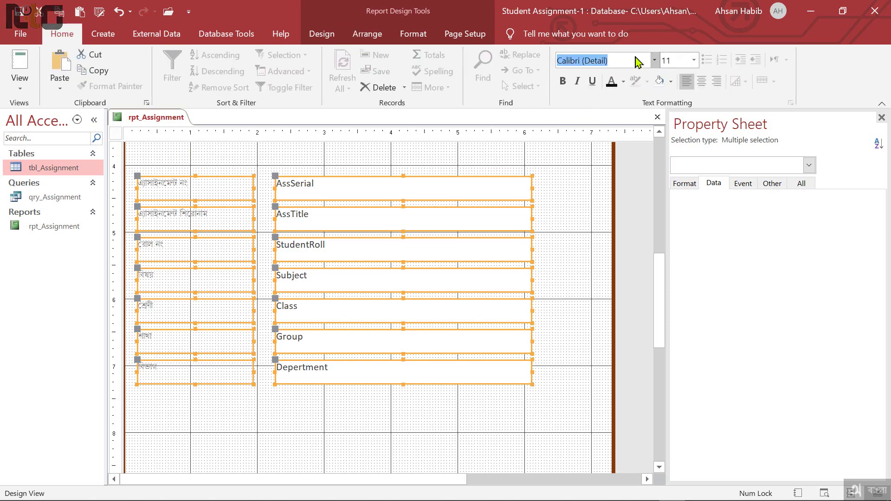
type("েরদয")
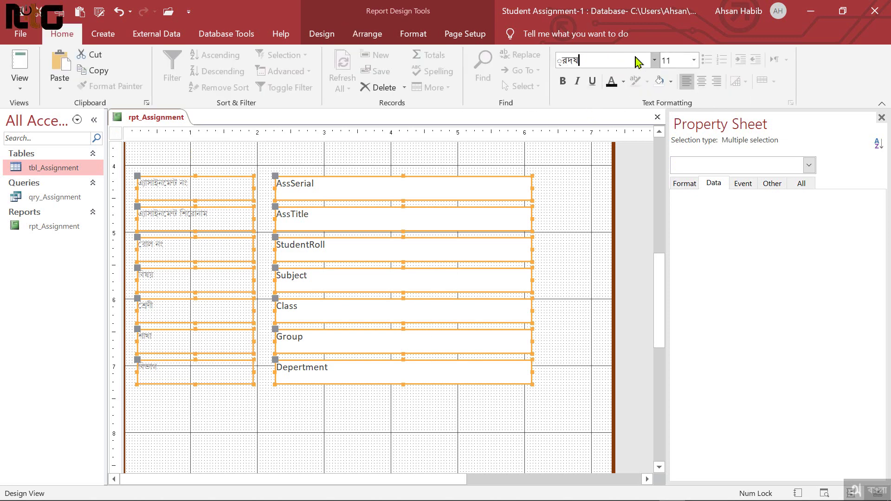
key("Return")
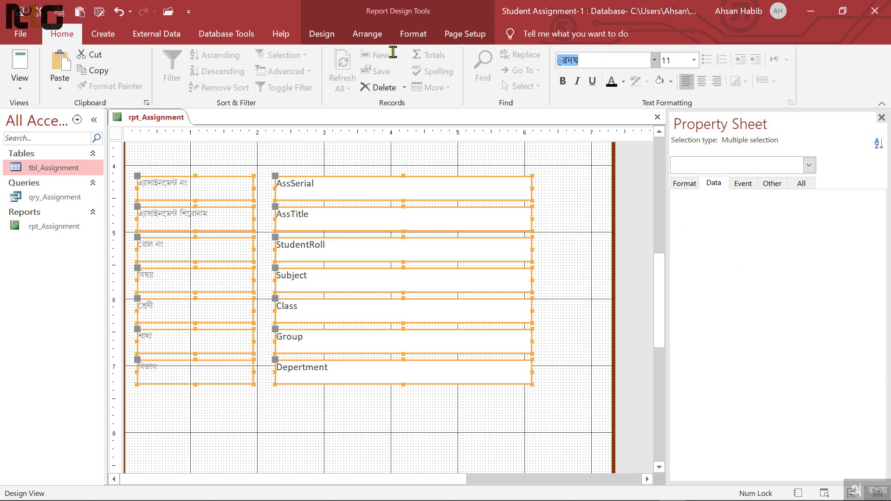
key("BackSpace")
key("alt+shift")
type("Arial")
key("Return")
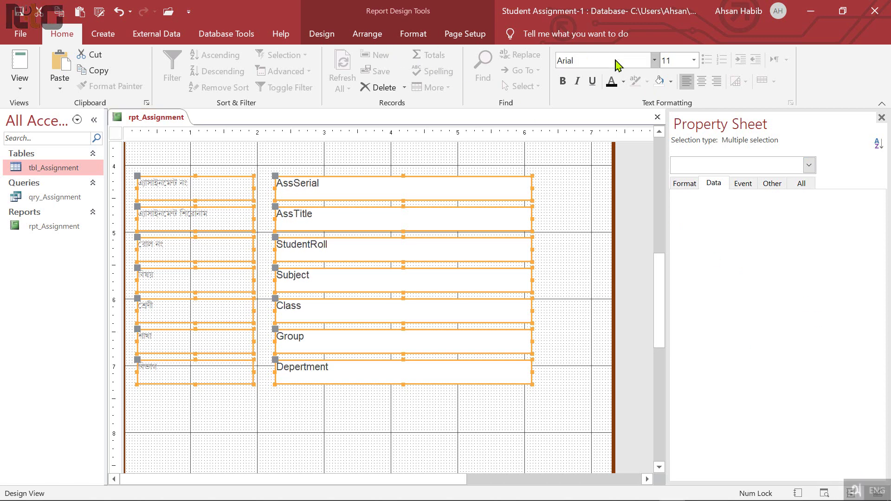
Step: Format the selected labels and text boxes as bold, size 20, with black text
left_click(563, 81)
left_click(676, 61)
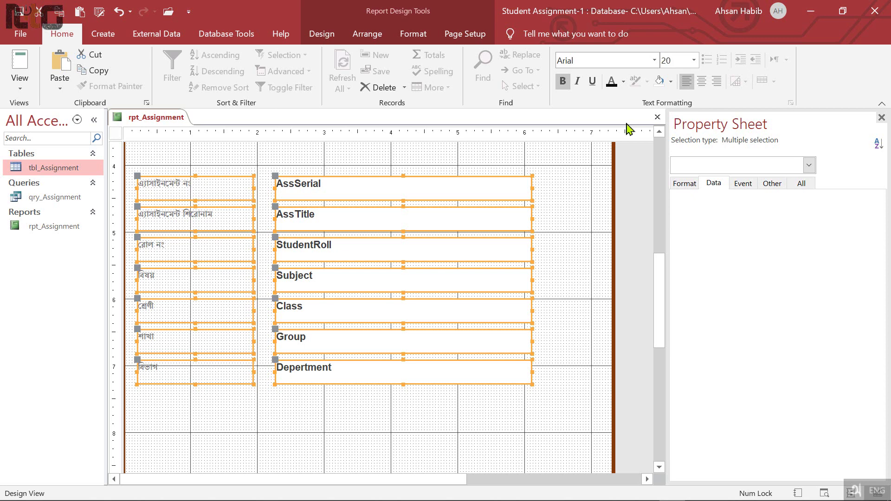
key("Return")
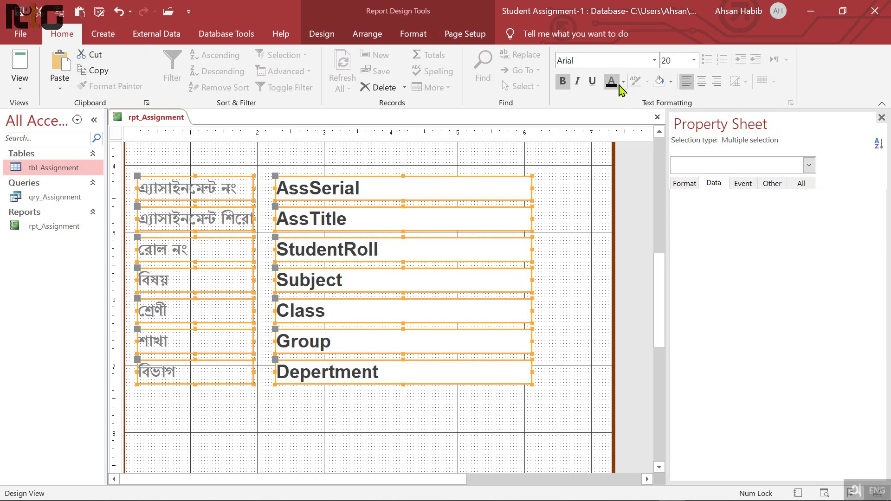
left_click(621, 85)
left_click(623, 187)
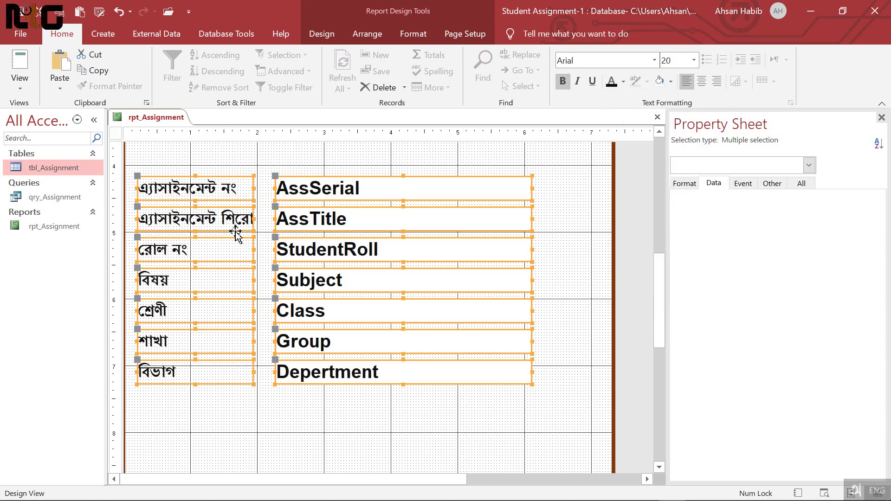
Step: Give the seven assignment labels a dark grey shape outline and a dark gold shape fill
left_click(201, 418)
left_click_drag(201, 418, 188, 178)
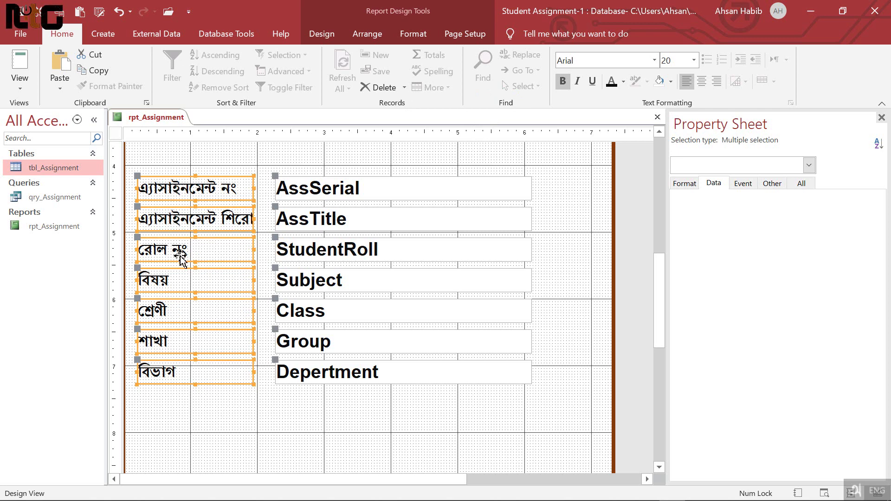
left_click(414, 36)
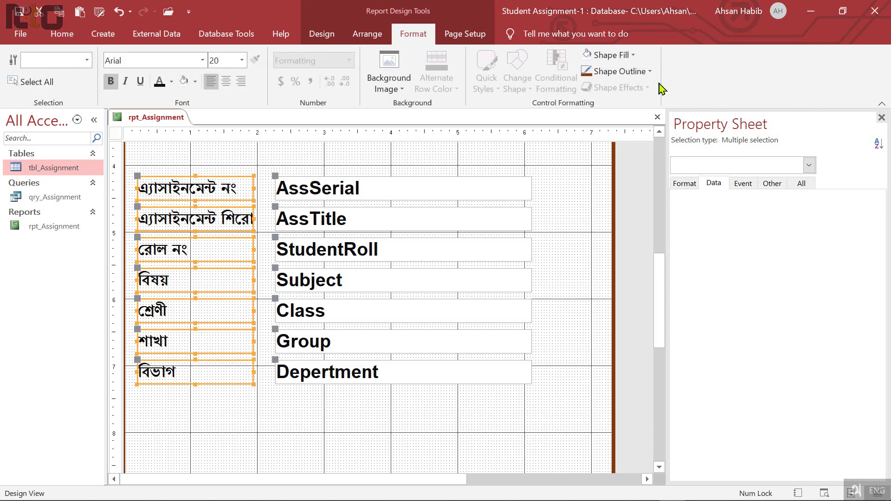
left_click(622, 71)
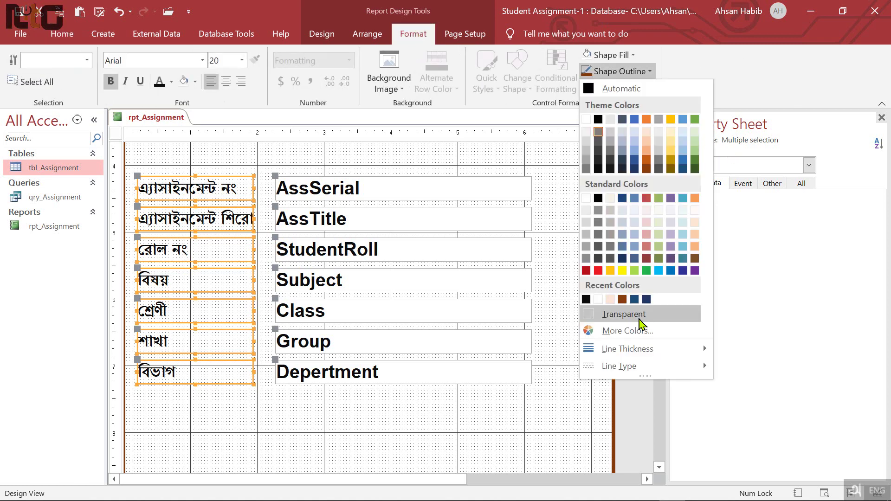
left_click(599, 258)
left_click(632, 57)
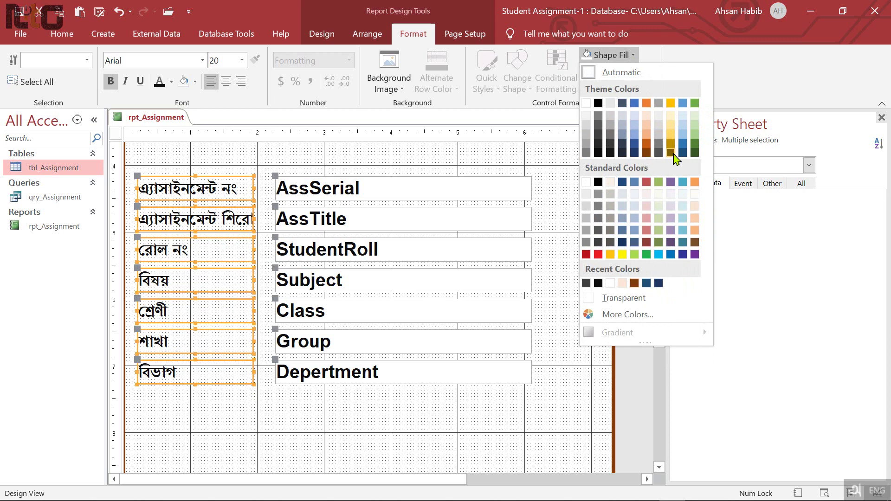
left_click(671, 153)
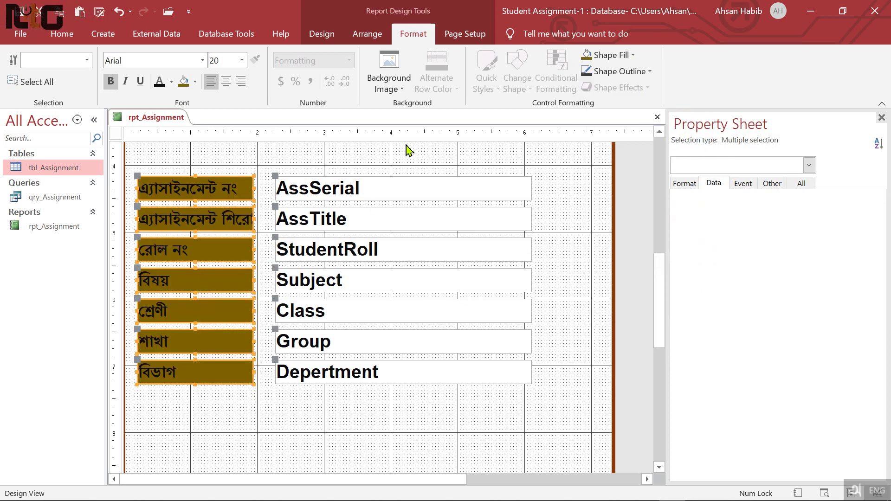
Step: Set the selected labels' font color to white and center their text
left_click(171, 82)
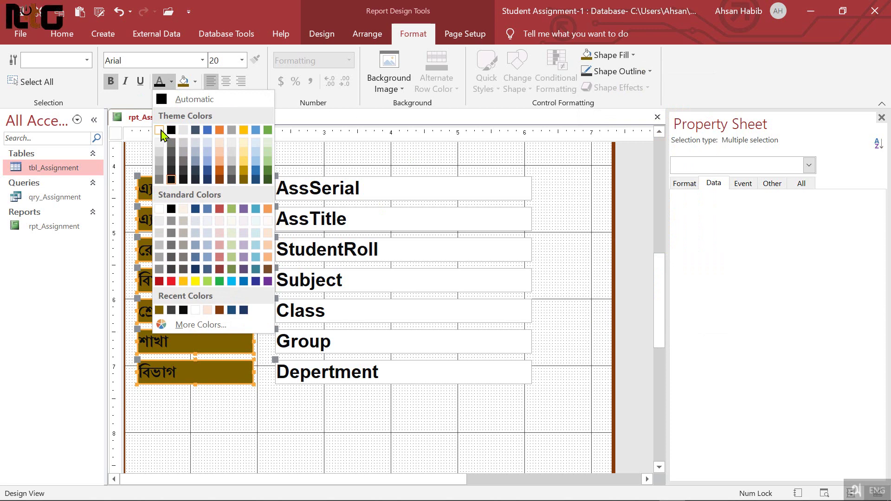
left_click(163, 134)
left_click(226, 81)
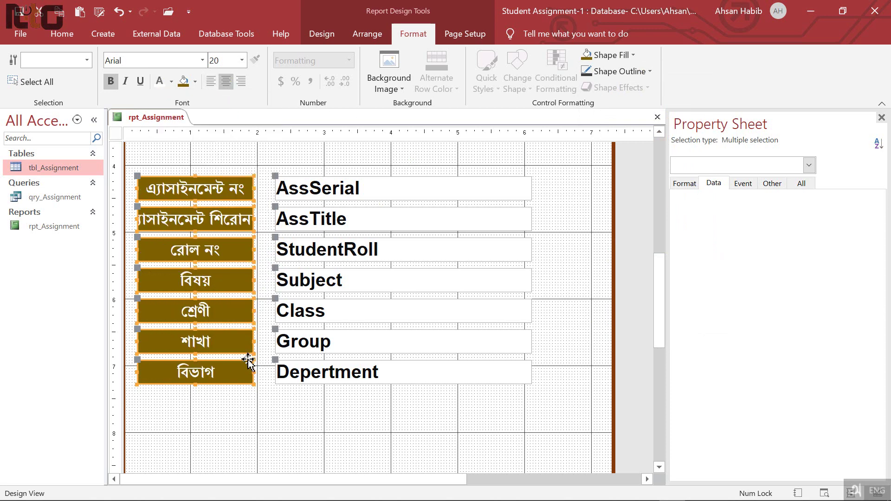
Step: Widen the seven assignment labels to about the 2.6-inch mark and resize their text boxes to span from there to about 7 inches
left_click(253, 422)
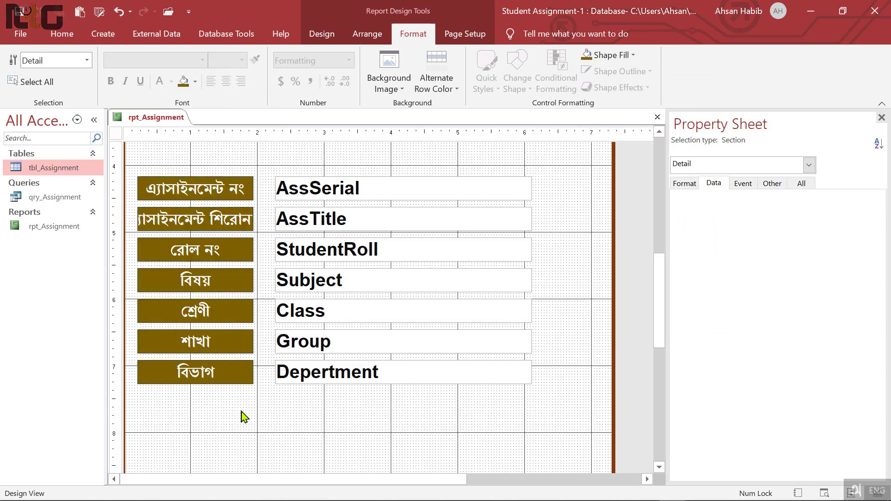
left_click_drag(243, 416, 272, 190)
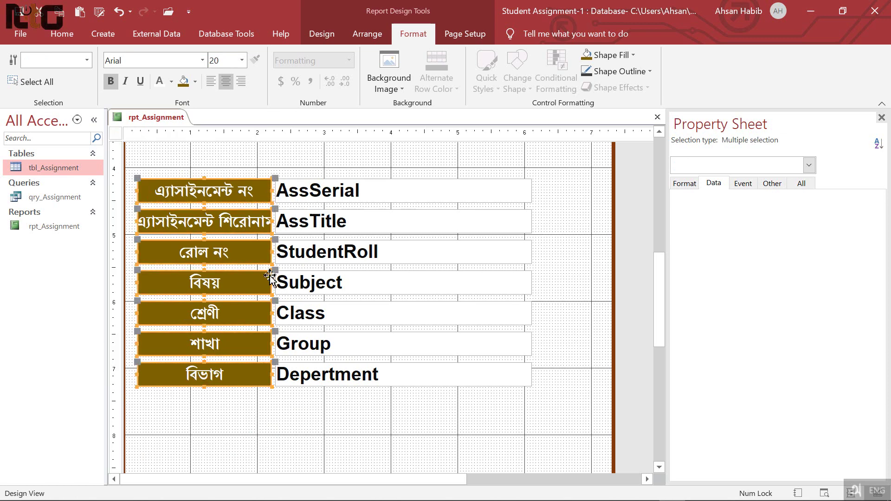
left_click_drag(372, 420, 299, 190)
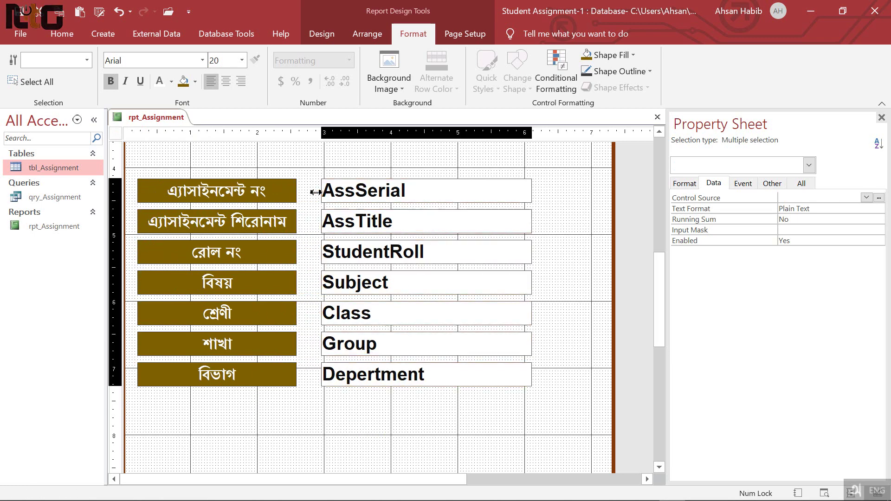
left_click(534, 194)
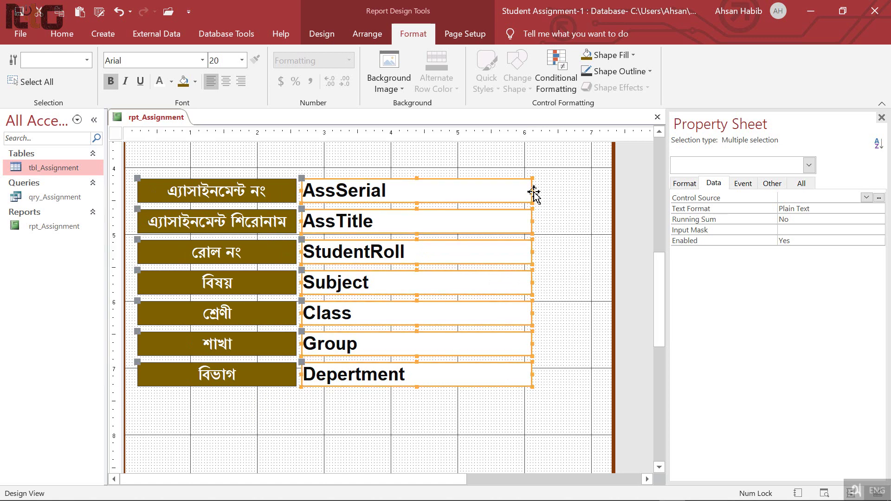
left_click_drag(532, 191, 594, 200)
left_click(517, 414)
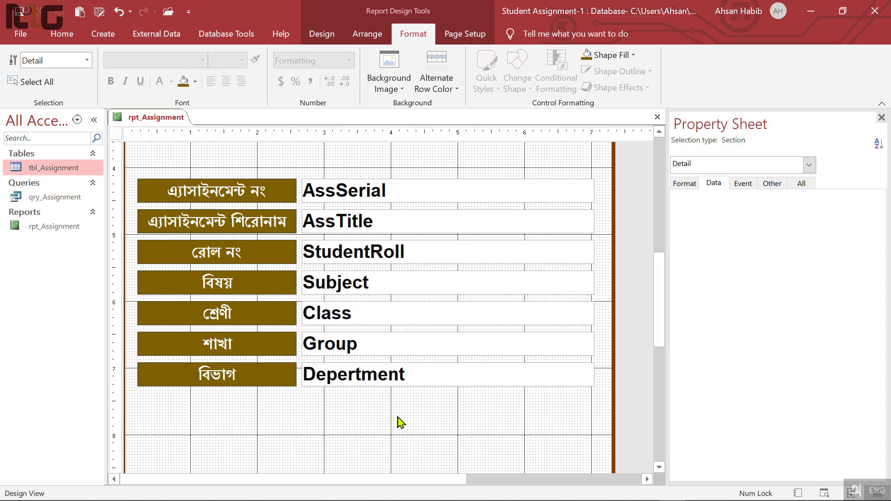
Step: Change the font of the AssSerial and StudentRoll text boxes to SutonnyAMJ
left_click(360, 258)
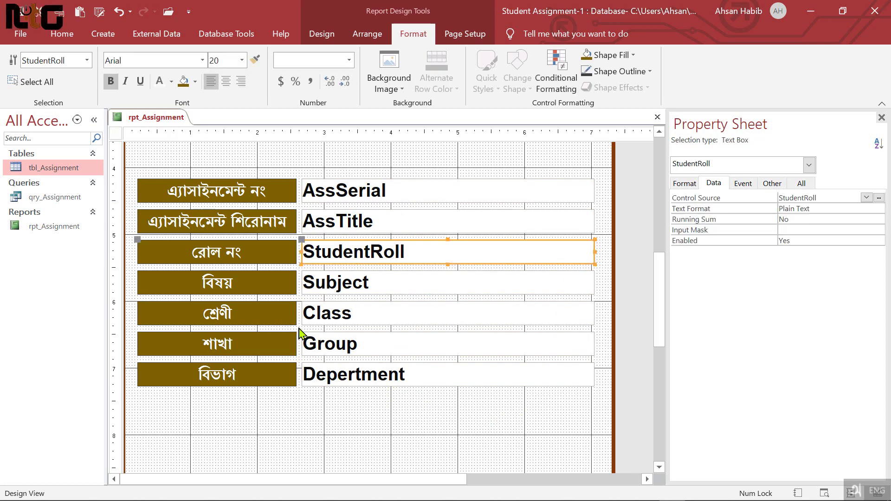
left_click(360, 191, "shift")
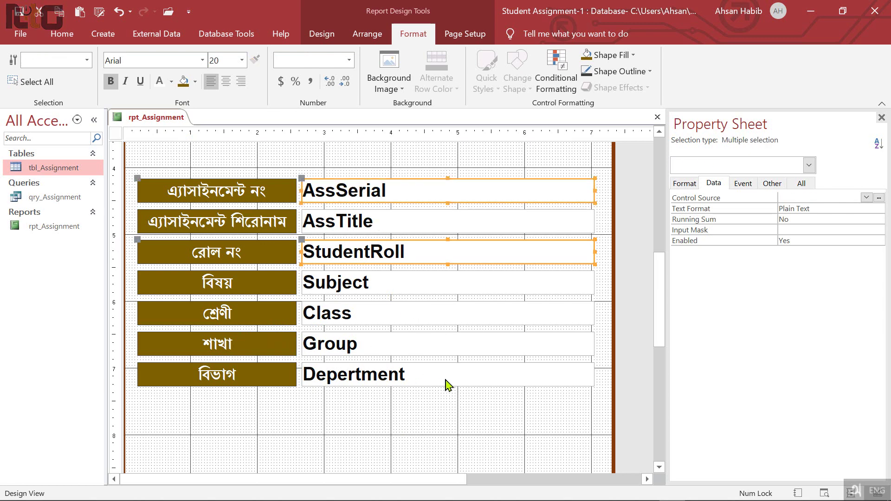
left_click(145, 62)
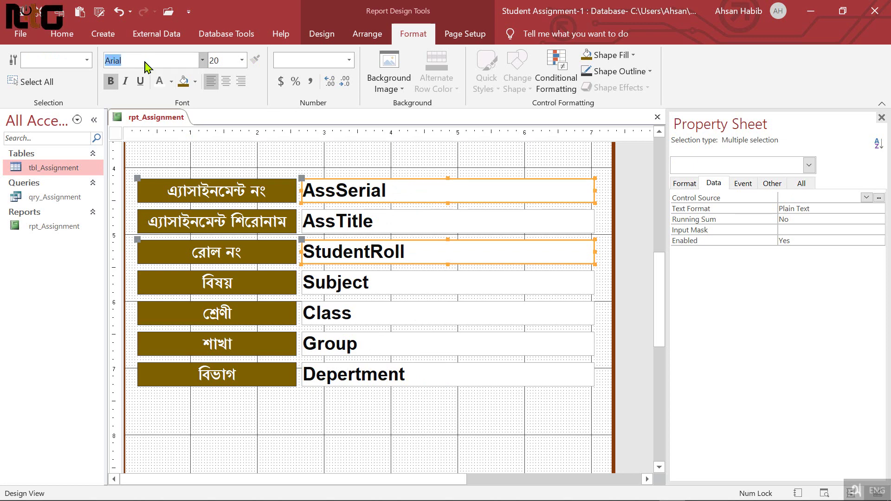
type("SutonnyAMJ")
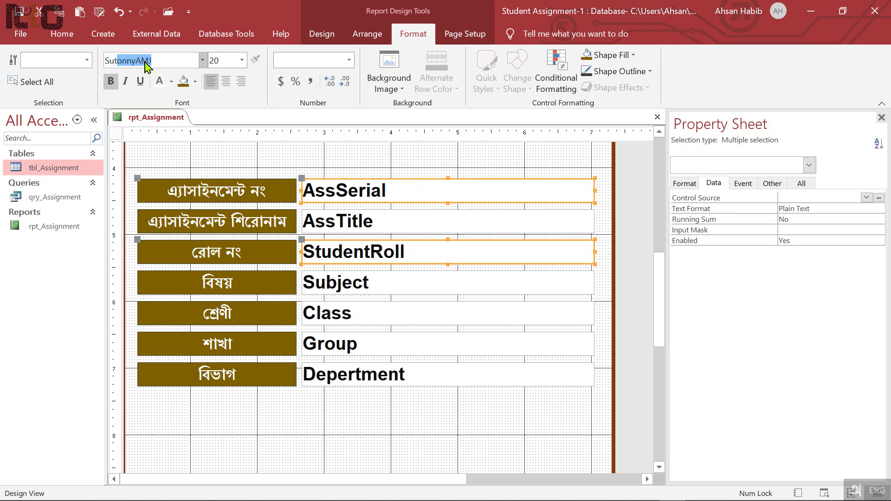
key("Return")
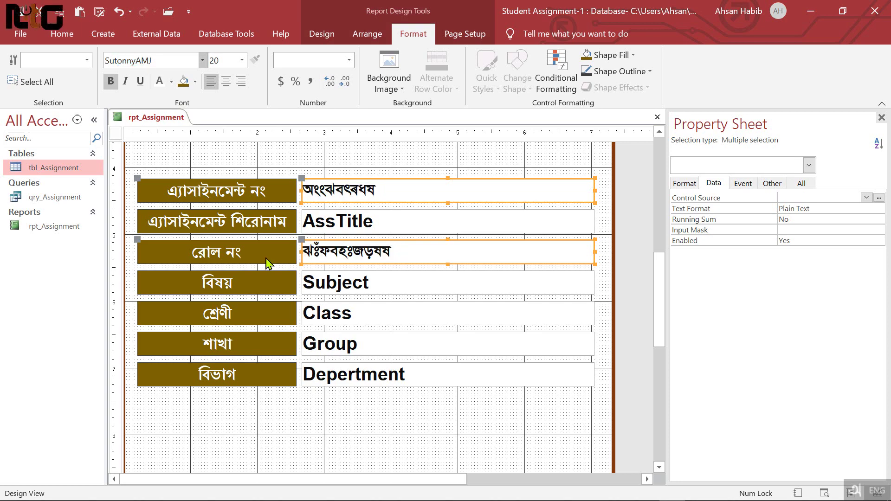
Step: Check the report page in Print Preview, zooming in on the name and assignment fields, and return to Design View
scroll(412, 292, "up", 5)
scroll(448, 293, "down", 10)
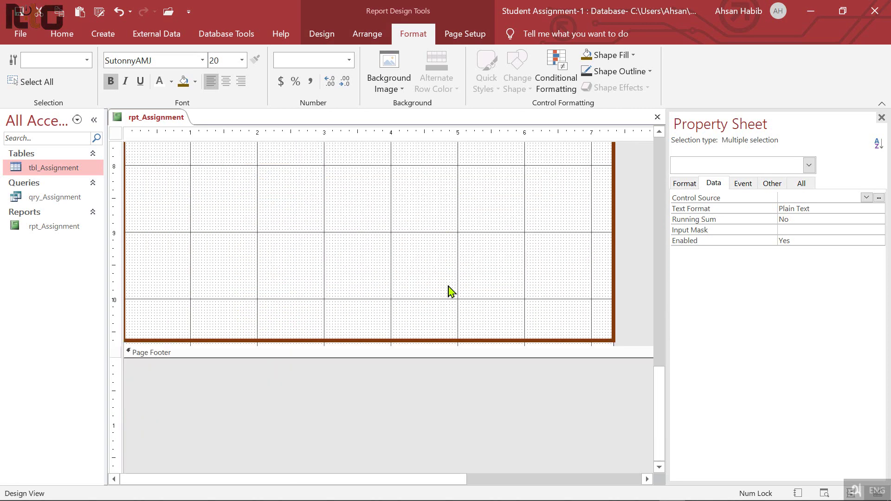
scroll(450, 292, "up", 10)
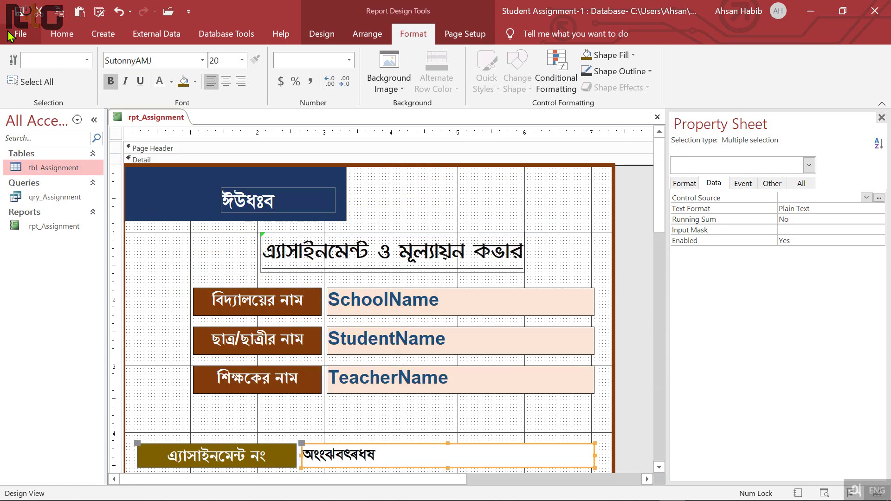
left_click(60, 33)
left_click(20, 84)
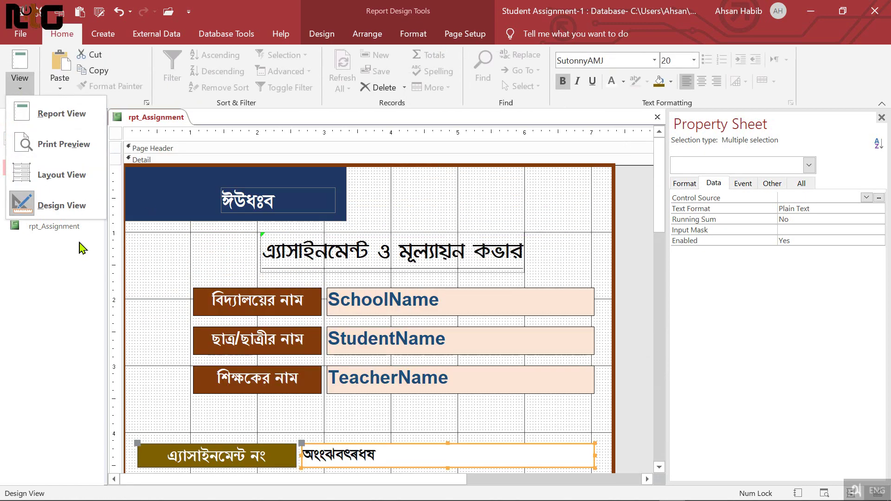
left_click(64, 144)
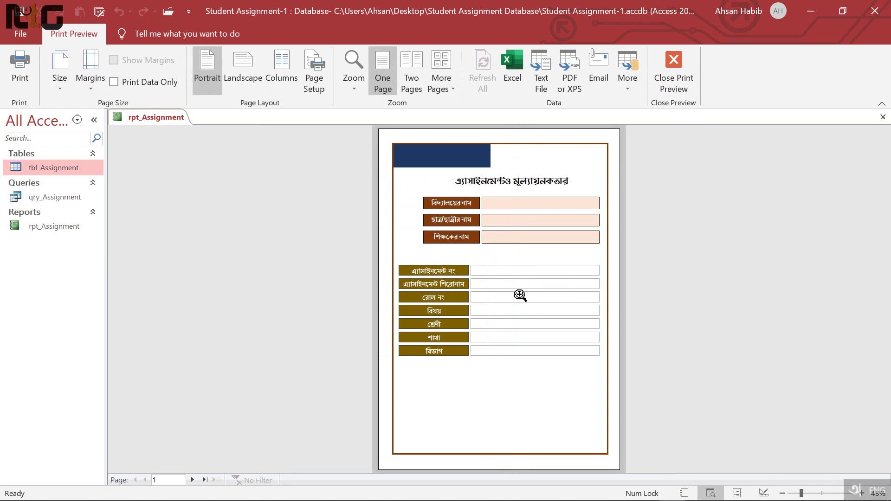
left_click(465, 259)
scroll(530, 266, "up", 1)
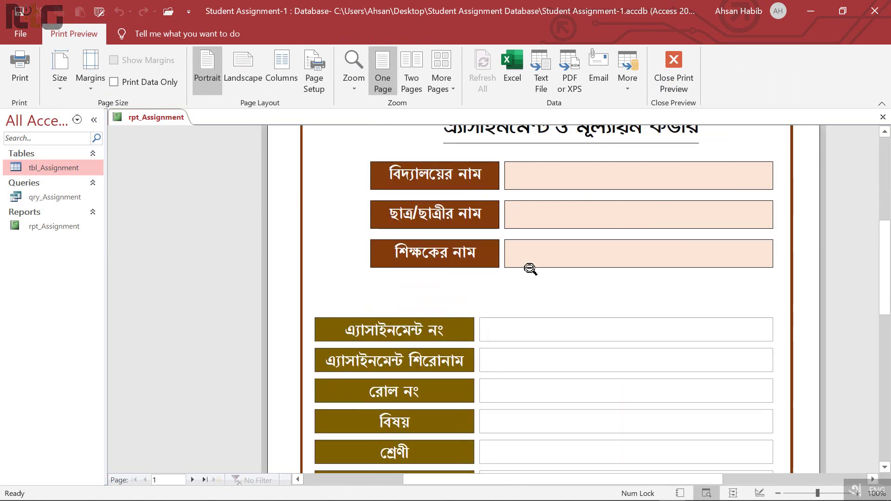
scroll(530, 265, "down", 2)
left_click(531, 234)
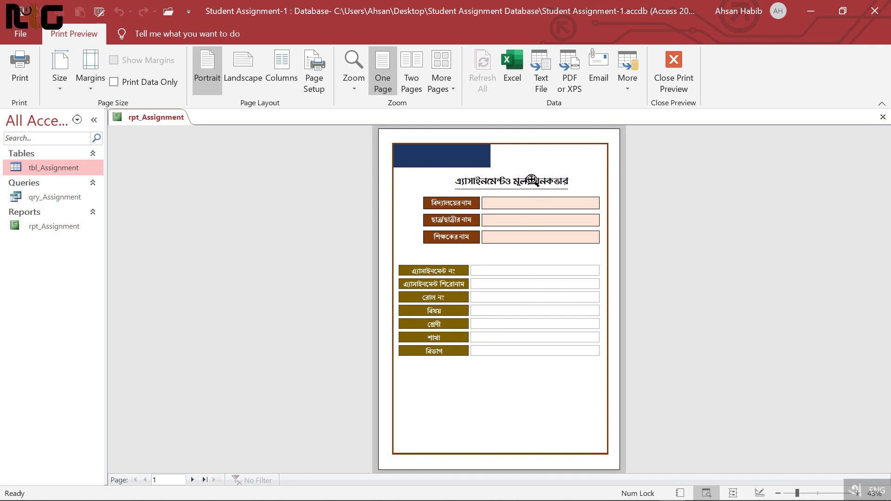
left_click(675, 86)
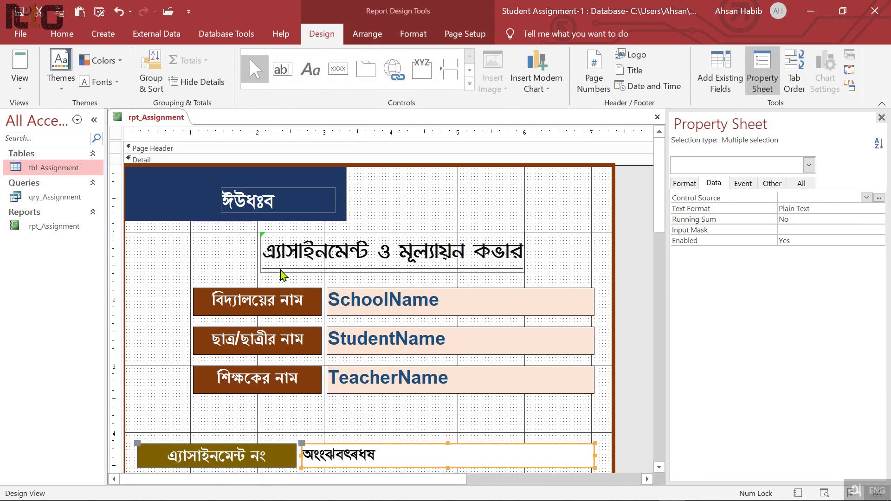
Step: Draw a vertical line about 3.5 inches long from the page's top border, just left of the school, student and teacher name labels
scroll(283, 276, "down", 3)
scroll(283, 276, "up", 3)
left_click(470, 86)
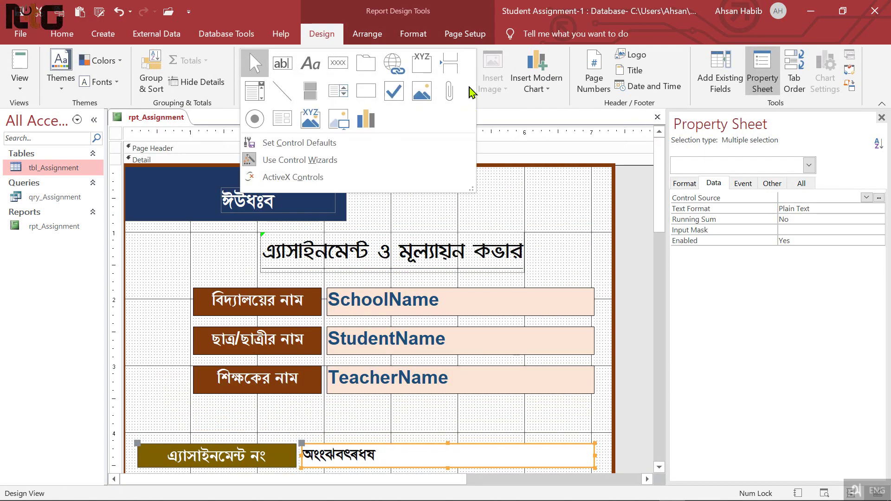
left_click(279, 95)
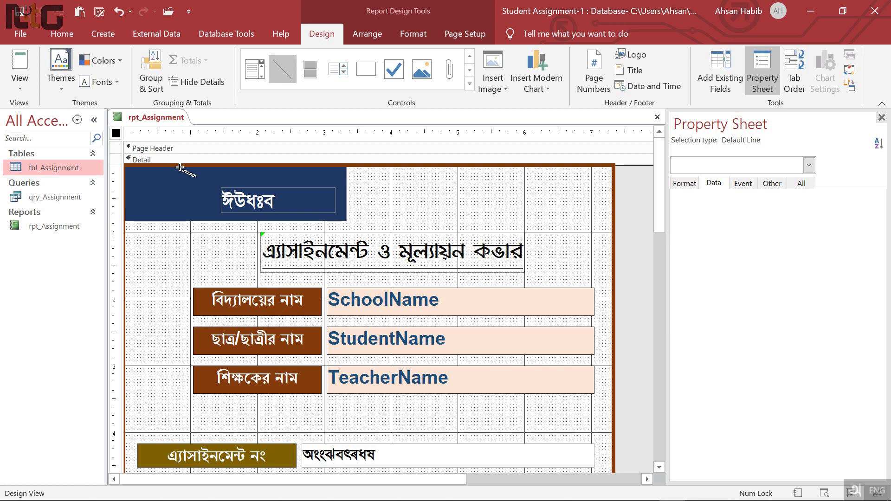
left_click_drag(180, 167, 184, 400)
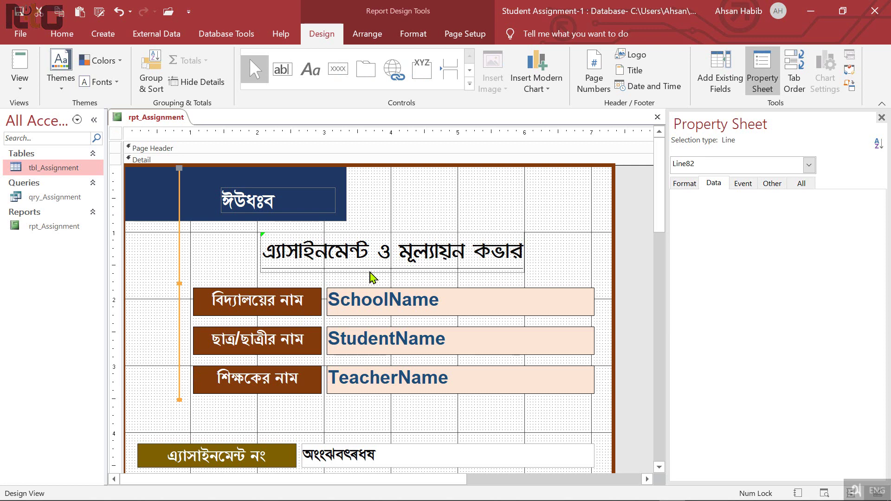
key("Right")
key("Right")
key("Right")
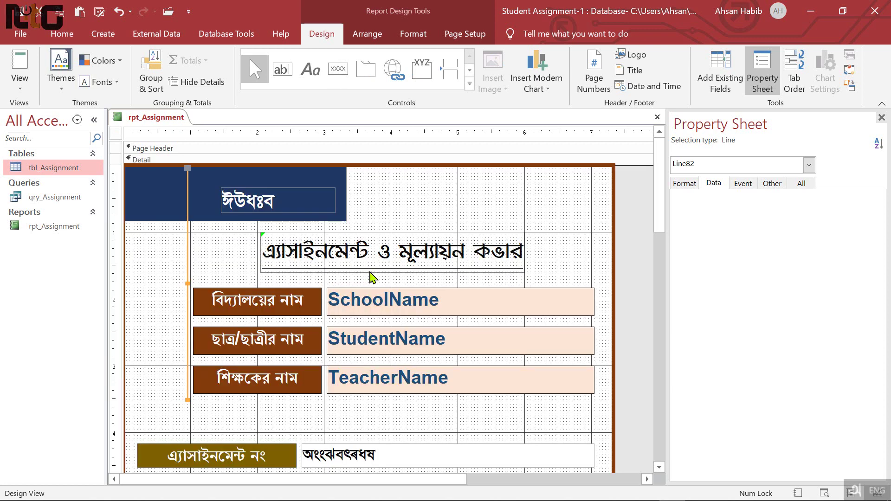
key("Up")
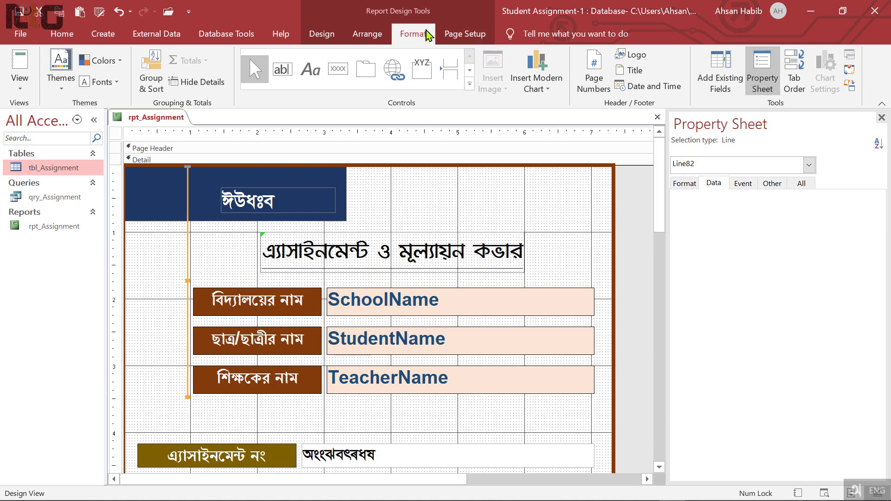
Step: Give the new vertical line a thicker outline in black
left_click(412, 33)
left_click(651, 75)
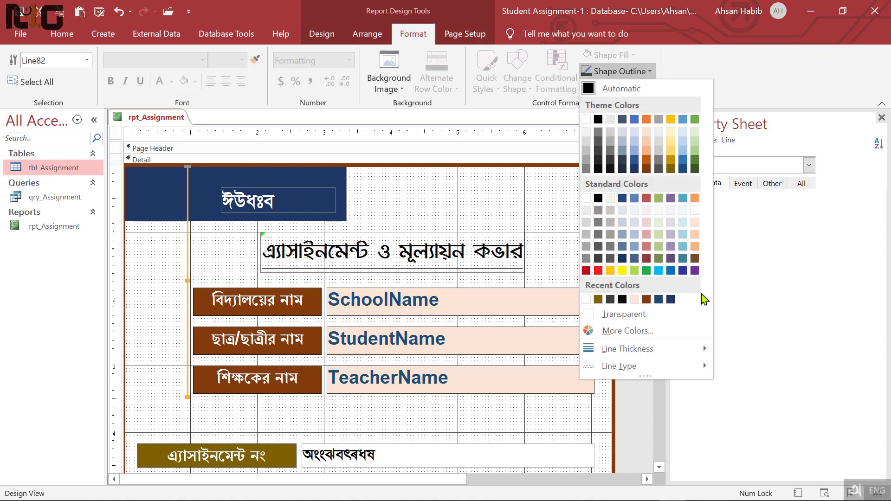
mouse_move(690, 350)
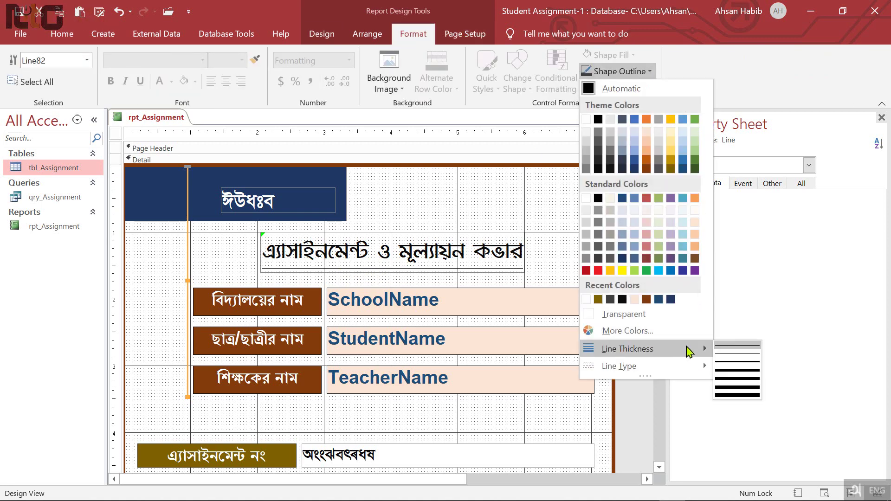
left_click(746, 374)
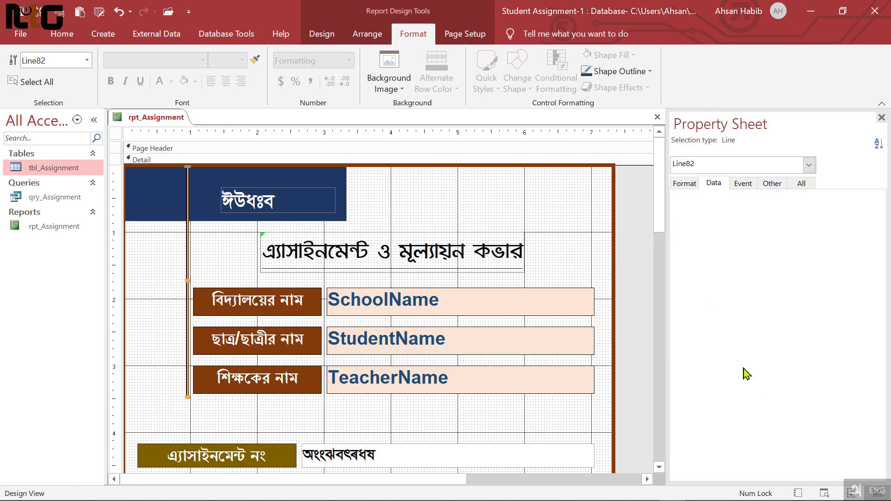
left_click(648, 71)
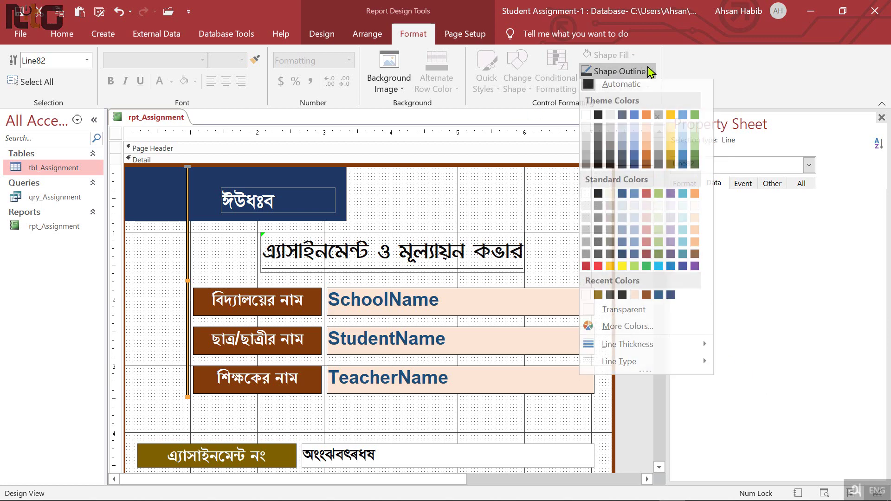
left_click(598, 169)
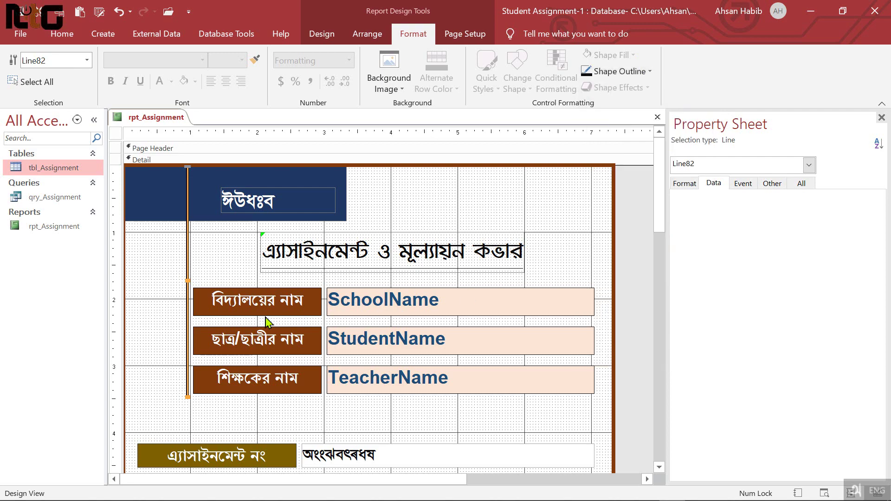
left_click(156, 269)
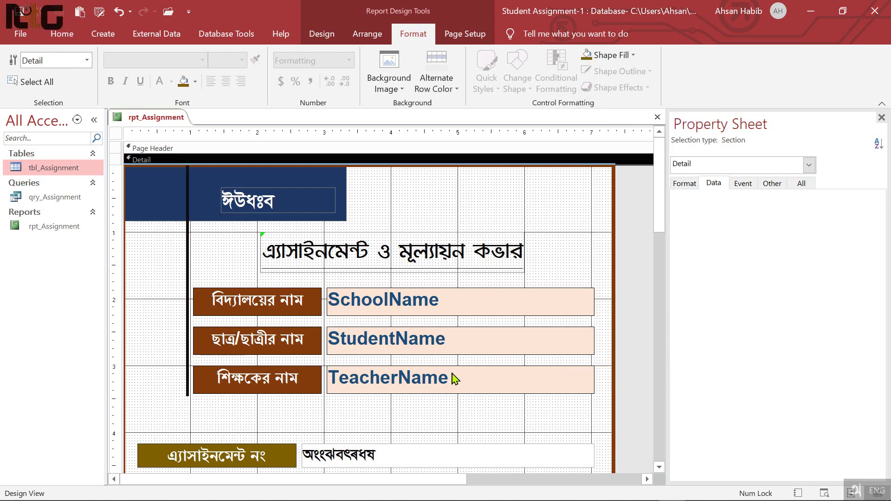
Step: Review the report layout down to the page footer and look through the available design controls
scroll(408, 374, "down", 5)
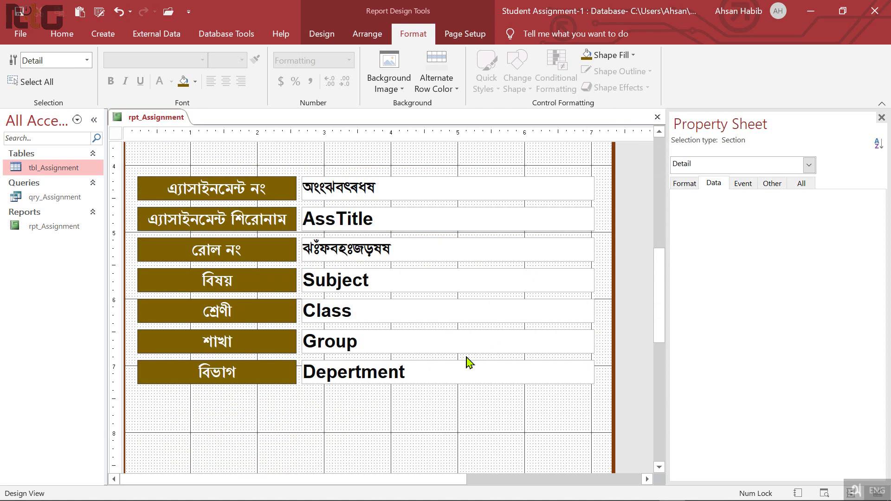
scroll(467, 362, "down", 6)
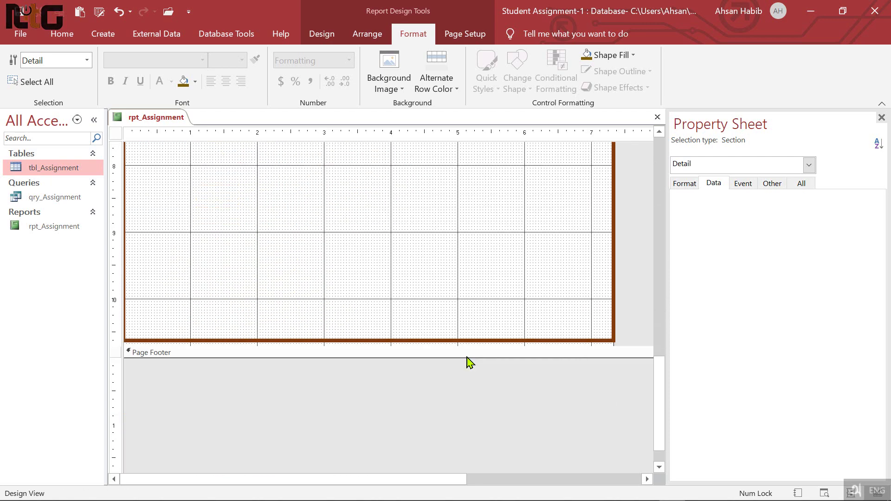
scroll(466, 357, "up", 2)
scroll(467, 356, "up", 3)
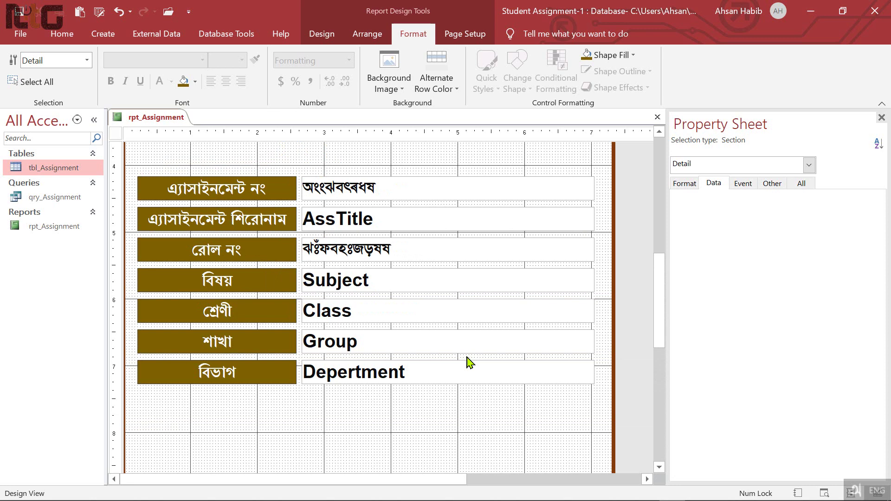
scroll(468, 363, "up", 3)
scroll(389, 322, "up", 3)
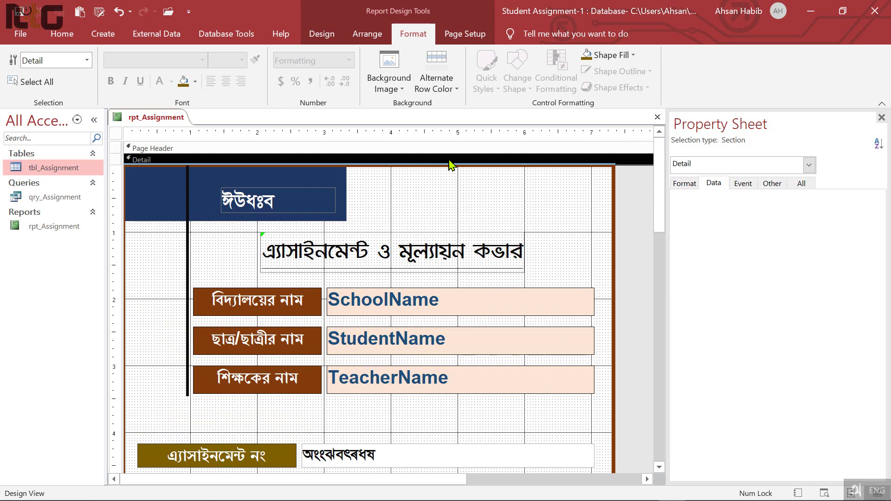
left_click(321, 34)
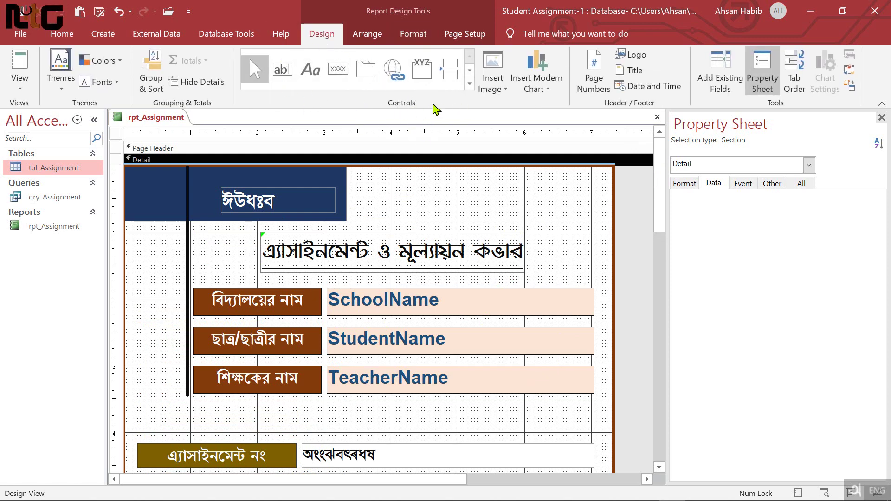
left_click(470, 84)
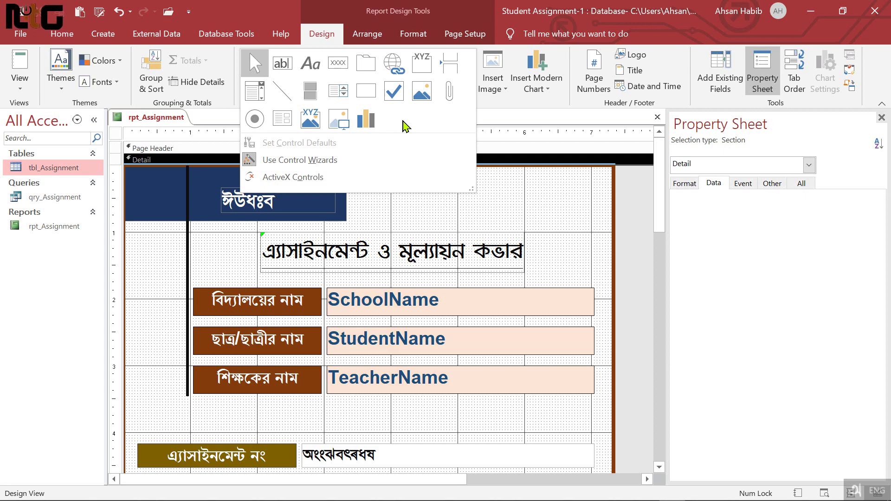
left_click(631, 199)
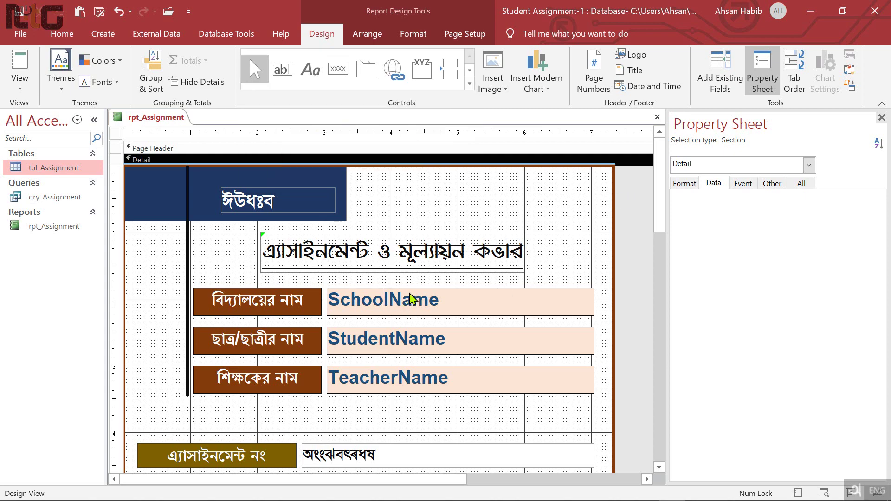
Step: Check the whole assignment cover page in Print Preview, from the top banner down to the lower fields, and return to Design View
scroll(414, 297, "down", 5)
scroll(413, 297, "up", 5)
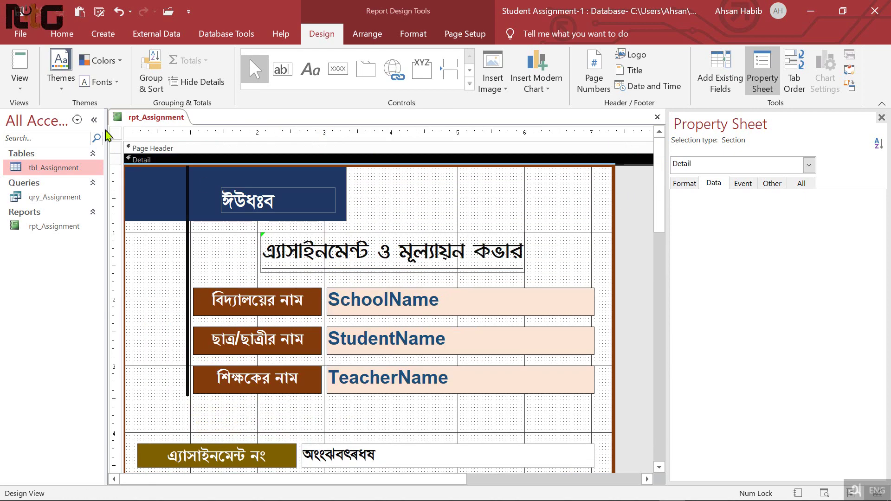
left_click(20, 83)
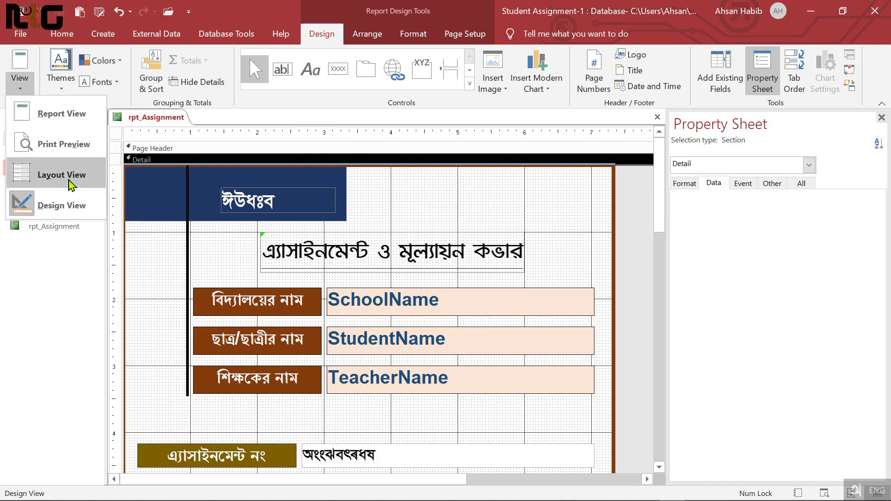
left_click(69, 153)
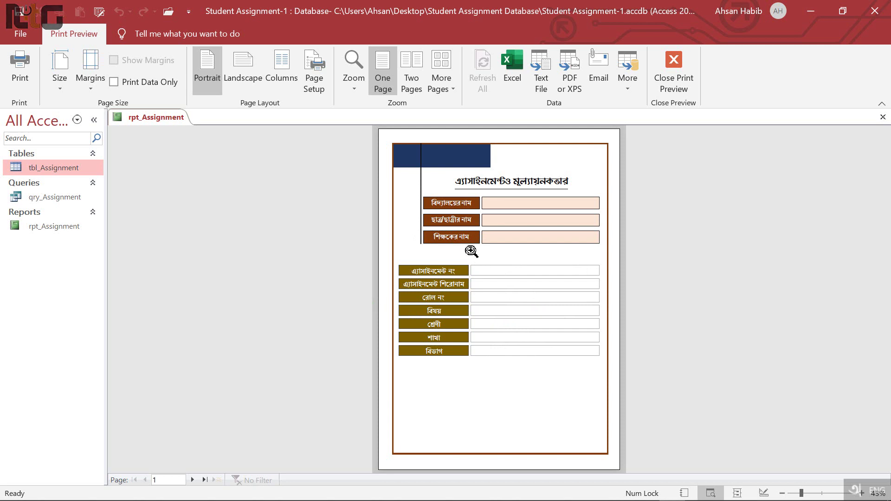
left_click(465, 240)
scroll(455, 232, "up", 3)
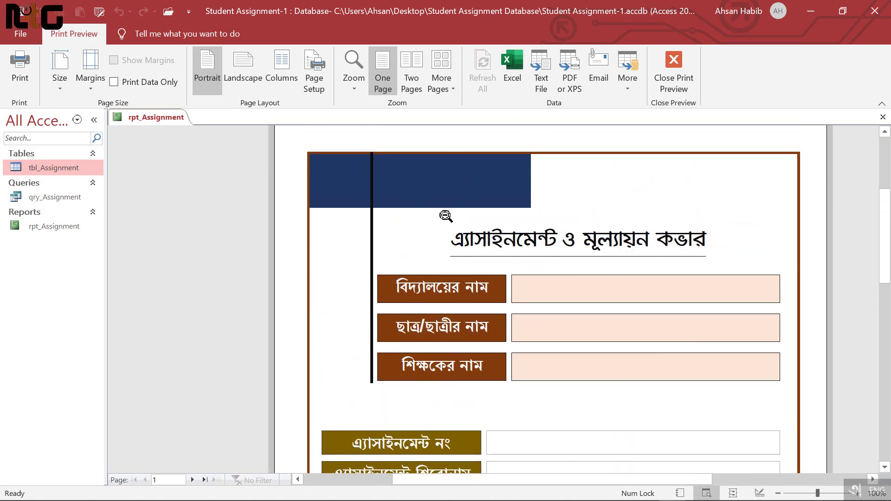
scroll(645, 370, "down", 2)
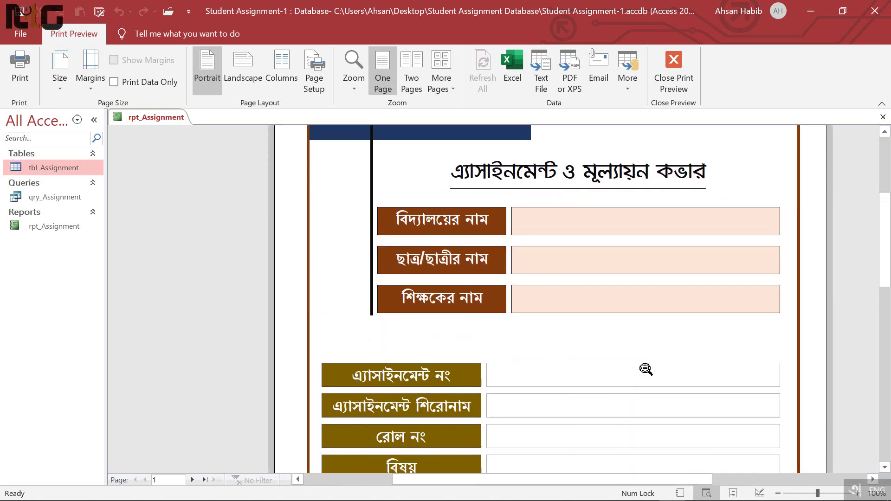
scroll(534, 279, "down", 2)
scroll(585, 348, "down", 2)
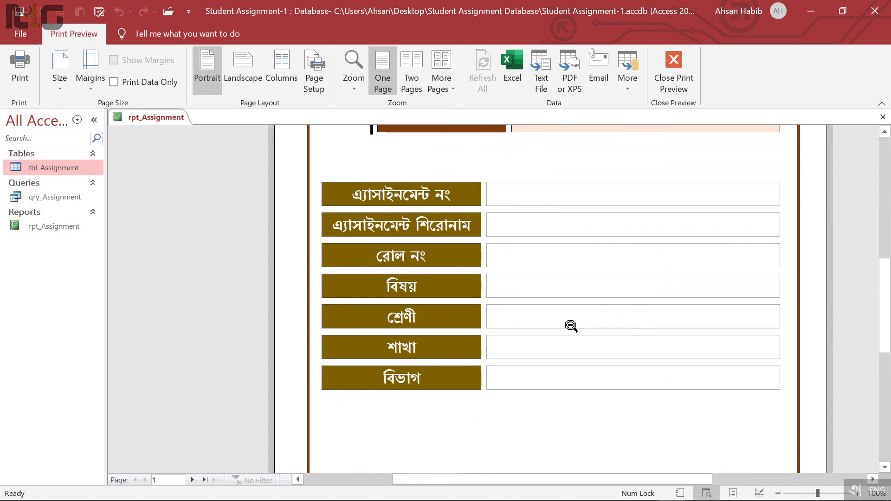
scroll(589, 332, "down", 2)
scroll(592, 339, "up", 4)
scroll(594, 337, "down", 4)
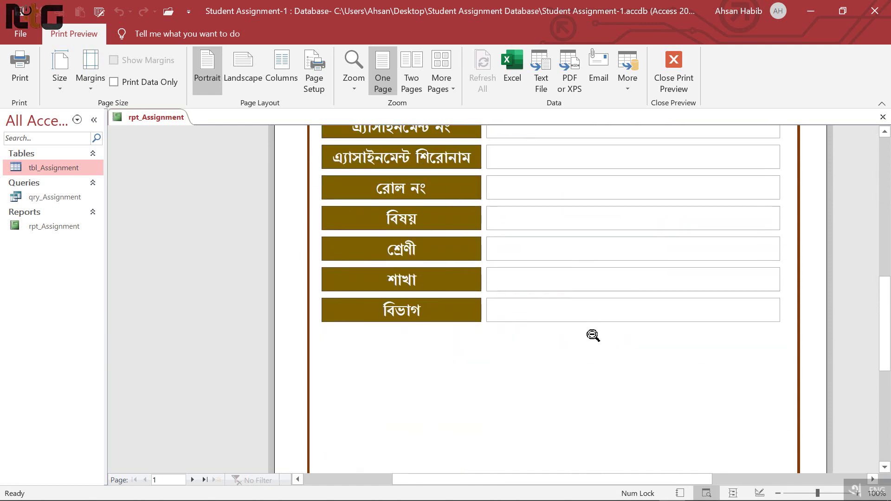
scroll(592, 334, "down", 3)
scroll(593, 335, "up", 15)
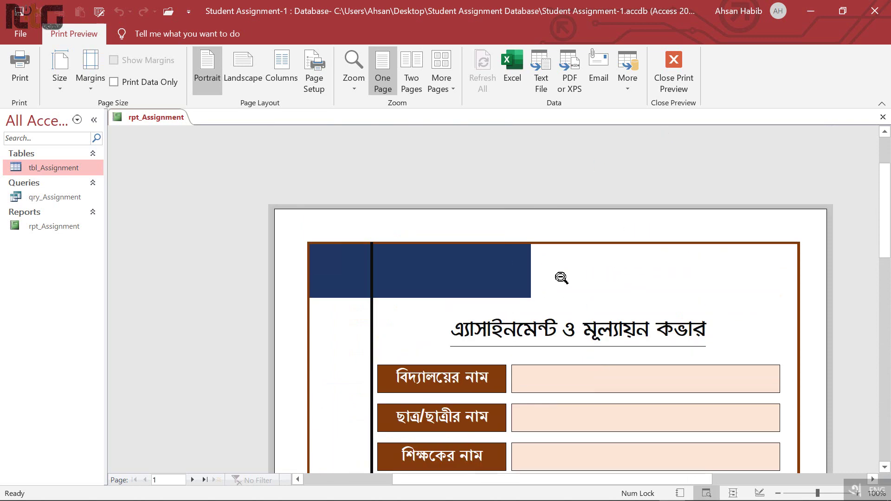
left_click(673, 75)
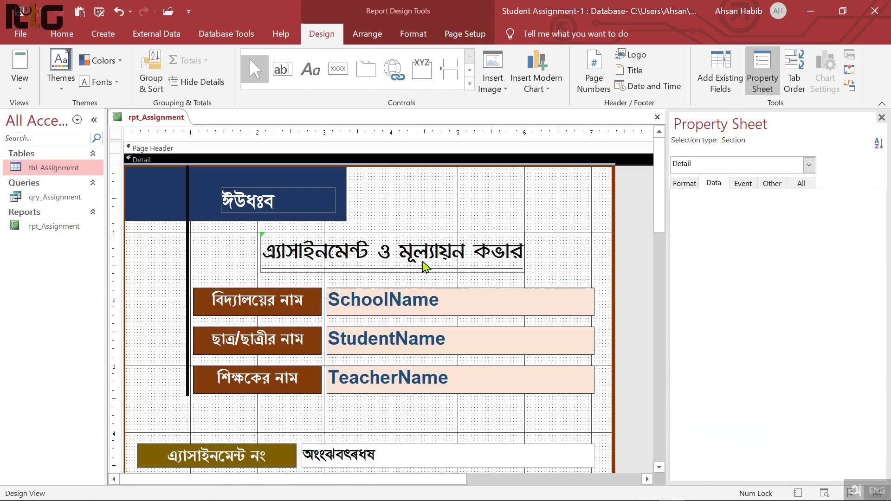
Step: Close the report and create a new Modal Dialog form
left_click(658, 118)
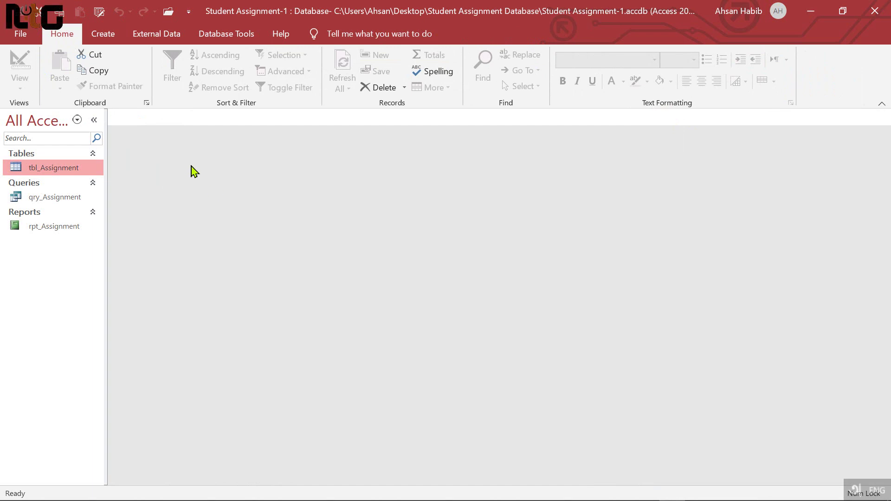
left_click(74, 201)
left_click(104, 36)
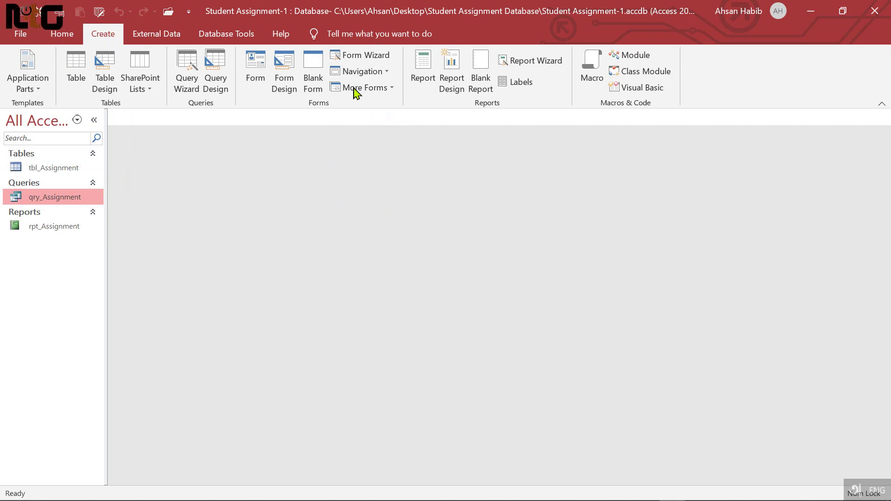
left_click(392, 90)
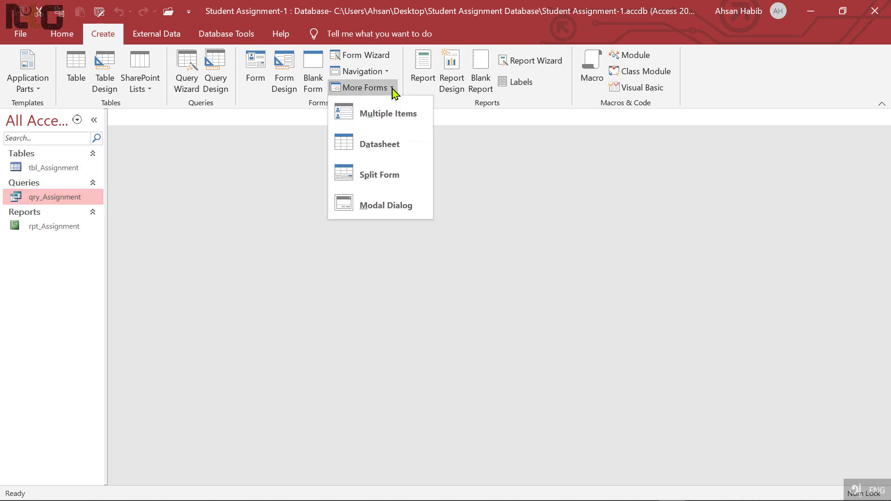
left_click(390, 212)
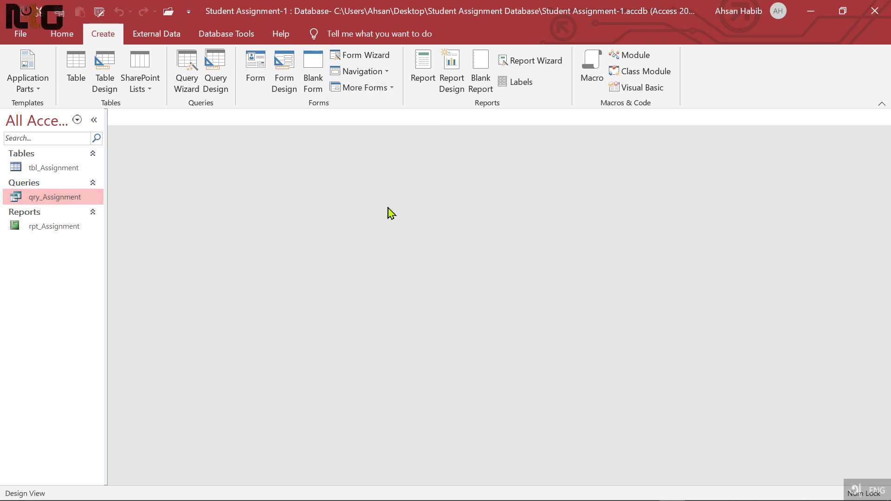
Step: Delete the new form's default controls and resize its Detail section to 6 inches wide by 3 inches high
left_click_drag(363, 197, 603, 179)
key("Delete")
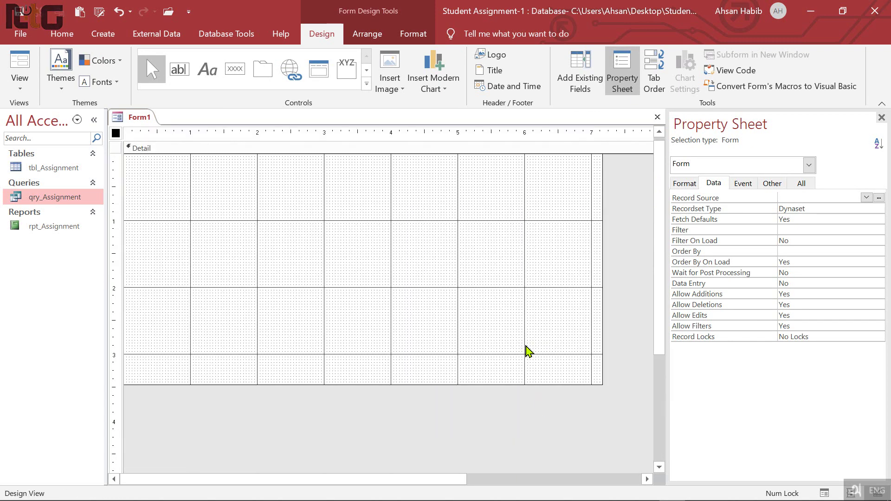
left_click_drag(603, 384, 525, 353)
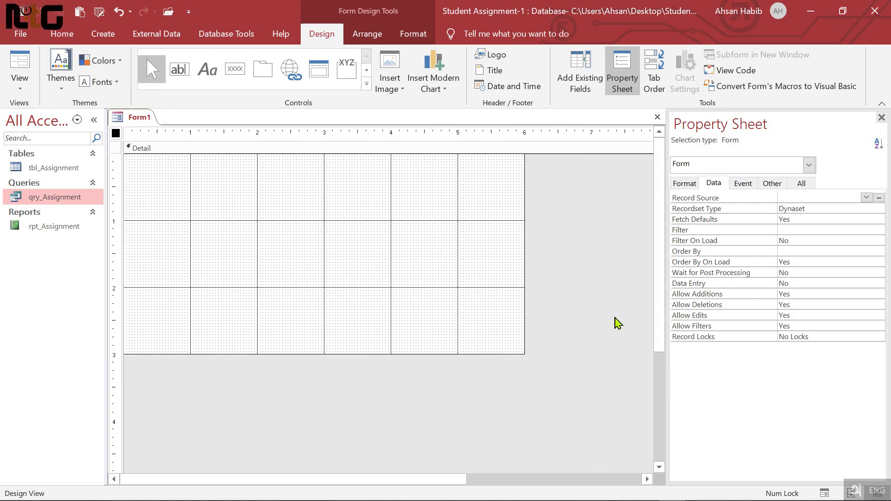
Step: Save the form as frm_Main
key("ctrl+s")
type("f")
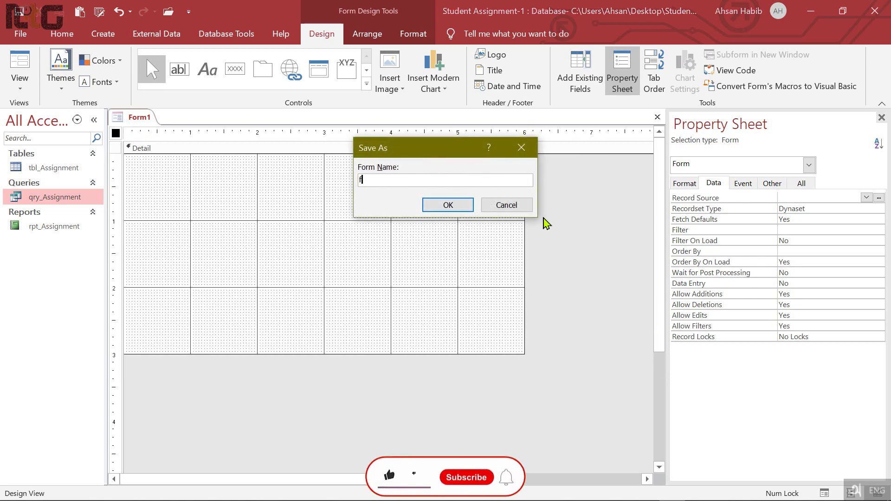
type("rm_")
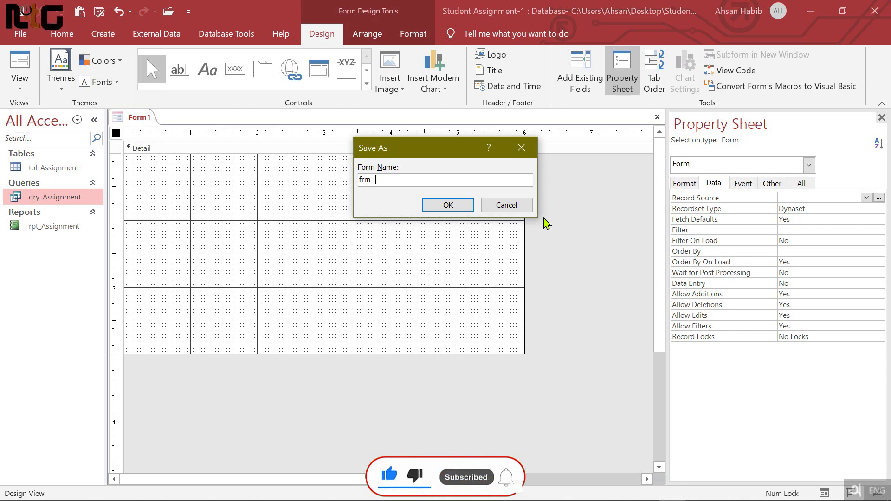
type("Main")
left_click(468, 205)
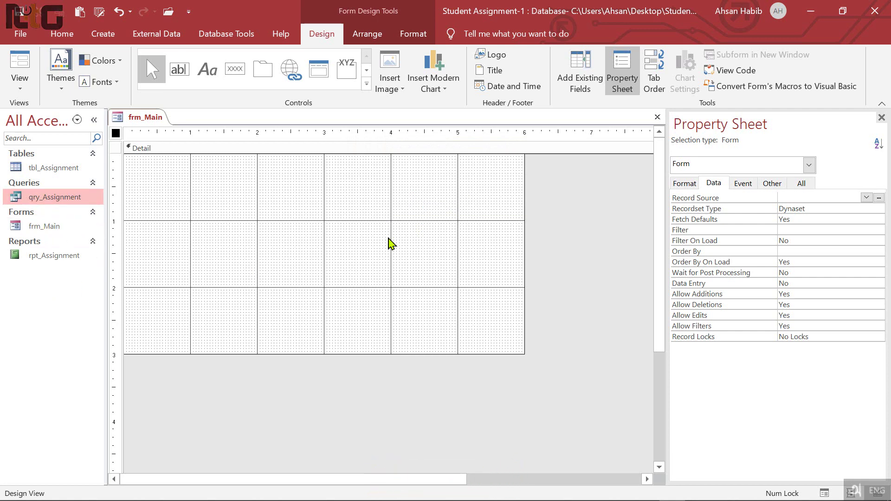
Step: Fill the form's Detail section with the darkest shade of the orange theme color
left_click(333, 176)
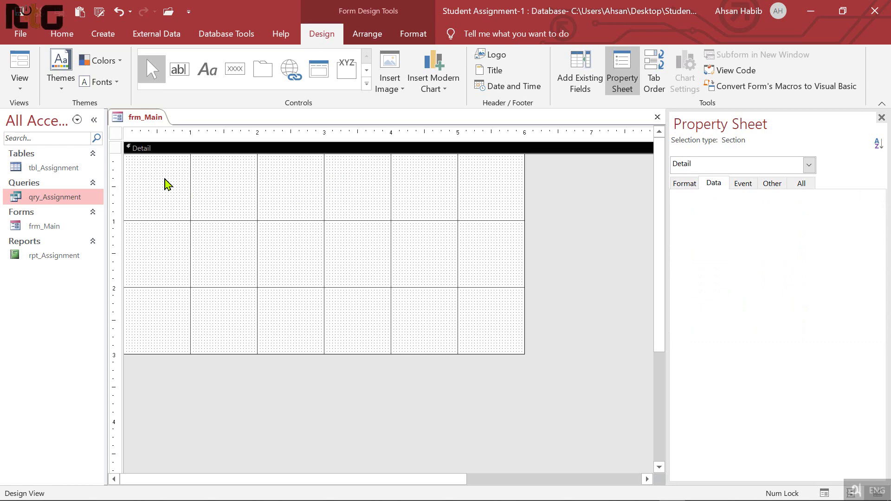
left_click(412, 41)
left_click(196, 83)
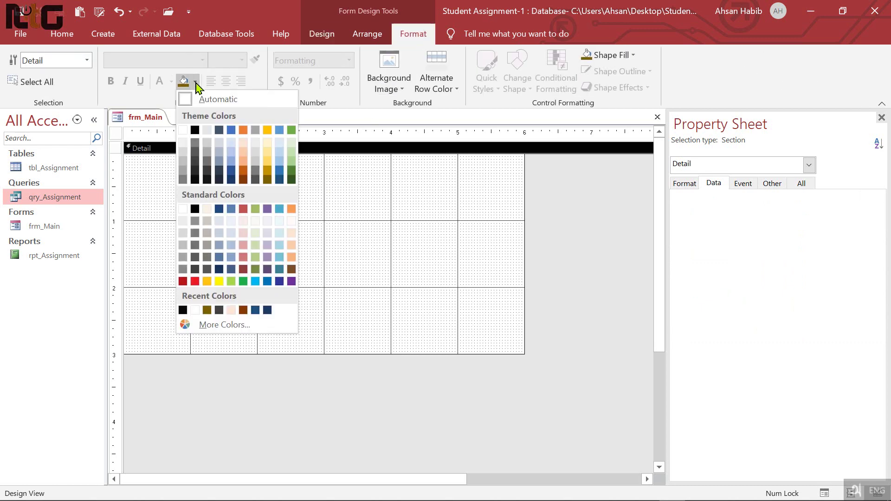
left_click(243, 180)
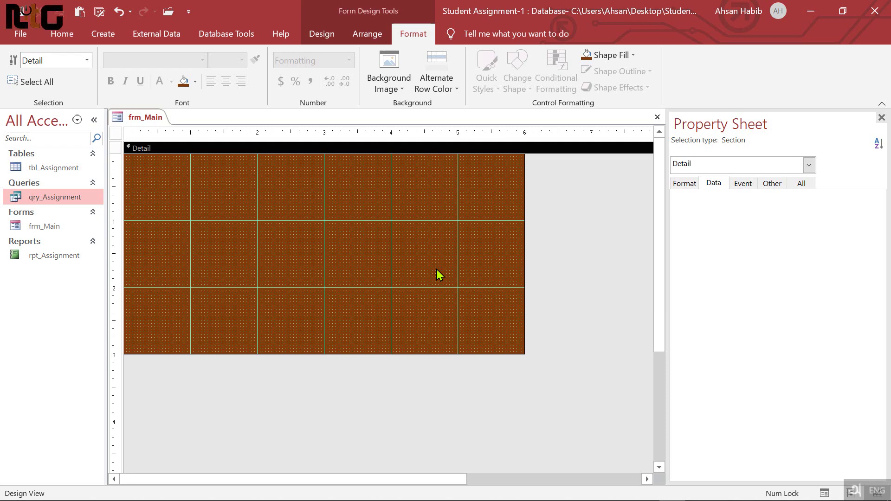
Step: Examine the record sources available for the form and return to the Detail section
key("ctrl+r")
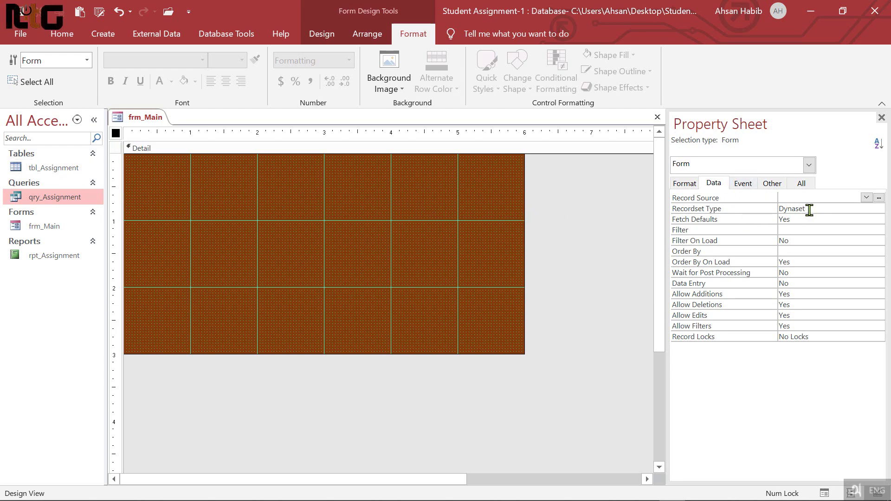
left_click(867, 197)
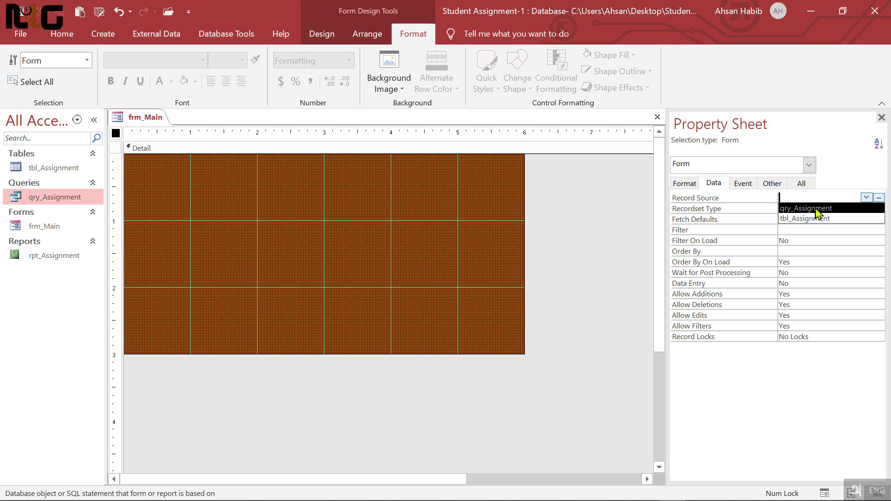
left_click(205, 178)
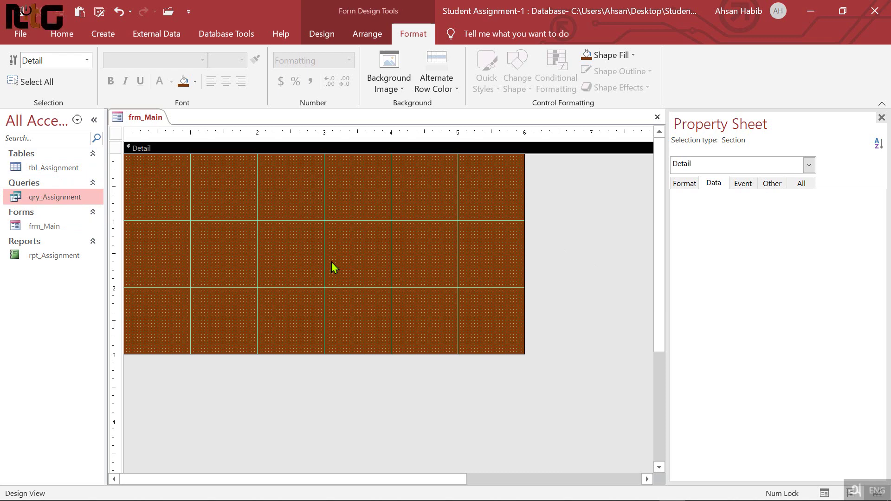
Step: Add a text box about 3.3 inches wide near the top of the Detail section and delete its attached label
left_click(323, 34)
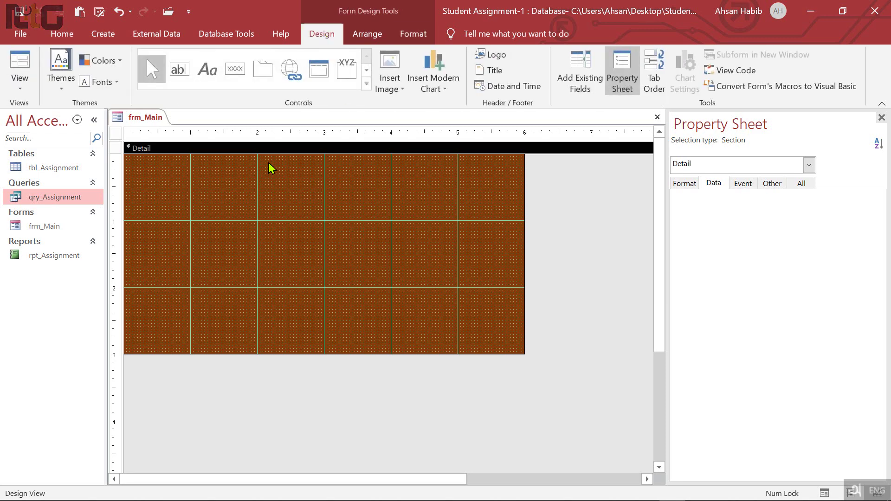
left_click(182, 70)
left_click_drag(239, 182, 461, 201)
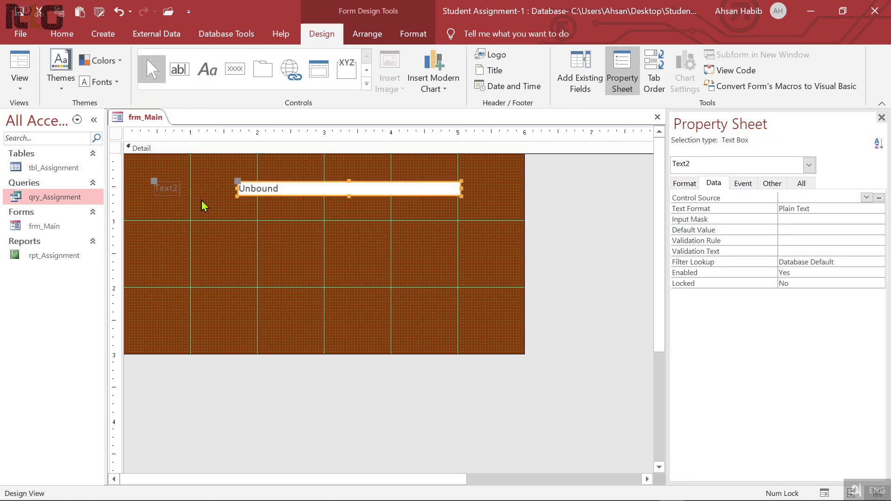
left_click(160, 188)
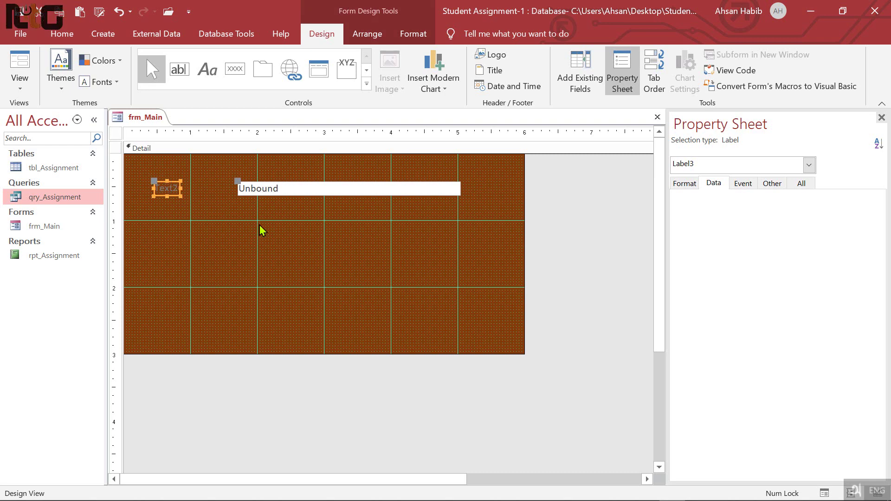
key("Delete")
Step: Start an =Dlookup() expression for the text box's Control Source in the enlarged Zoom editor
left_click(318, 193)
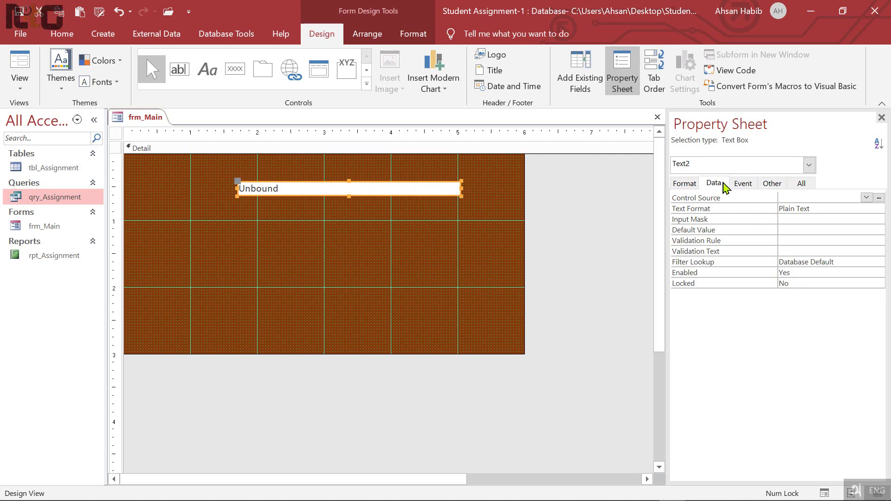
left_click(854, 197)
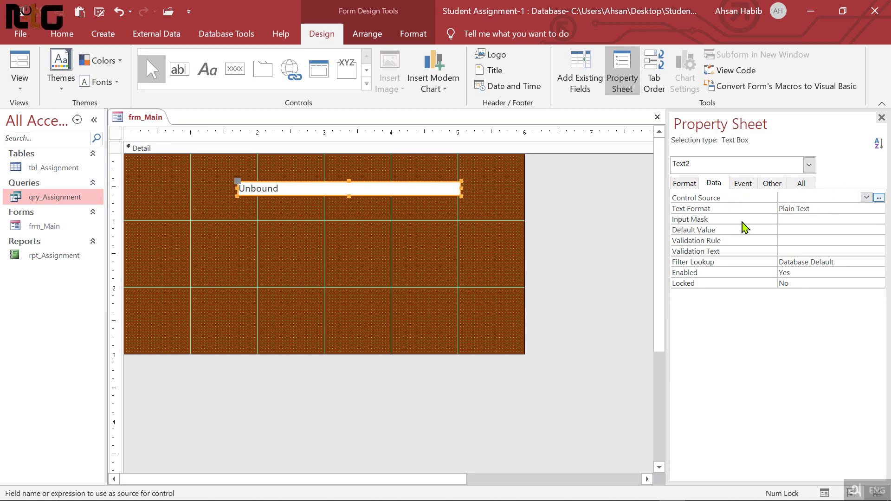
left_click(358, 188)
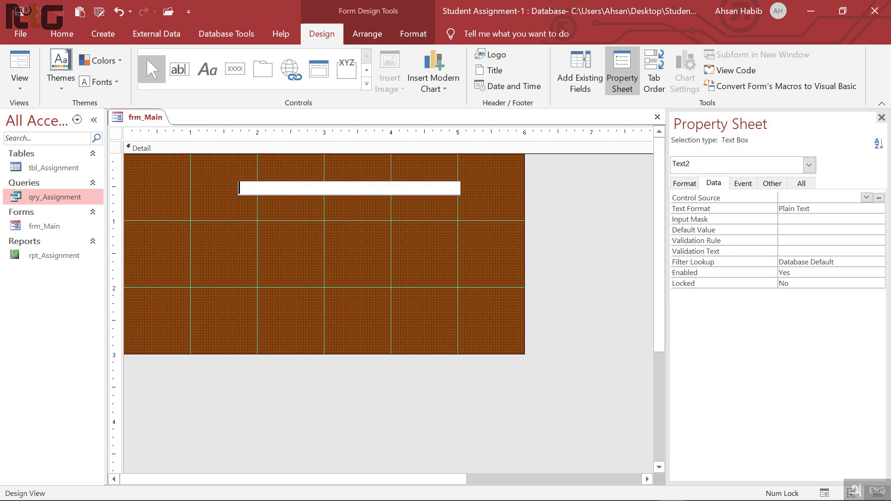
left_click(878, 198)
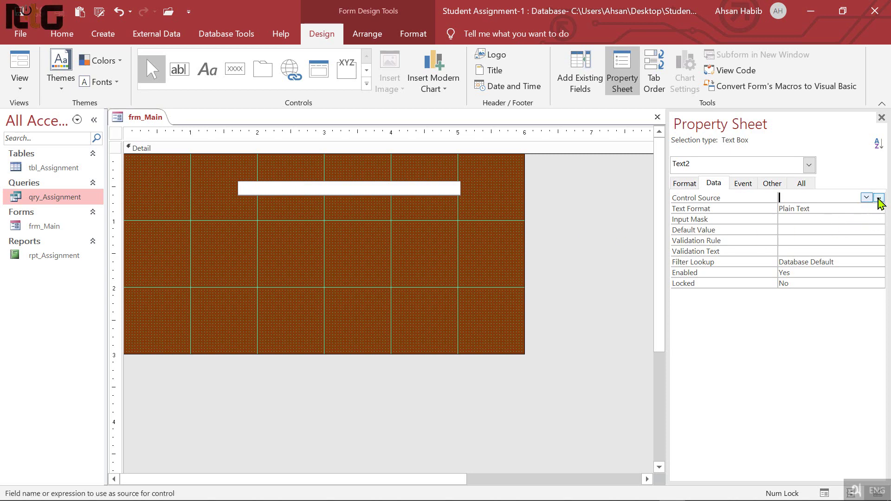
right_click(802, 197)
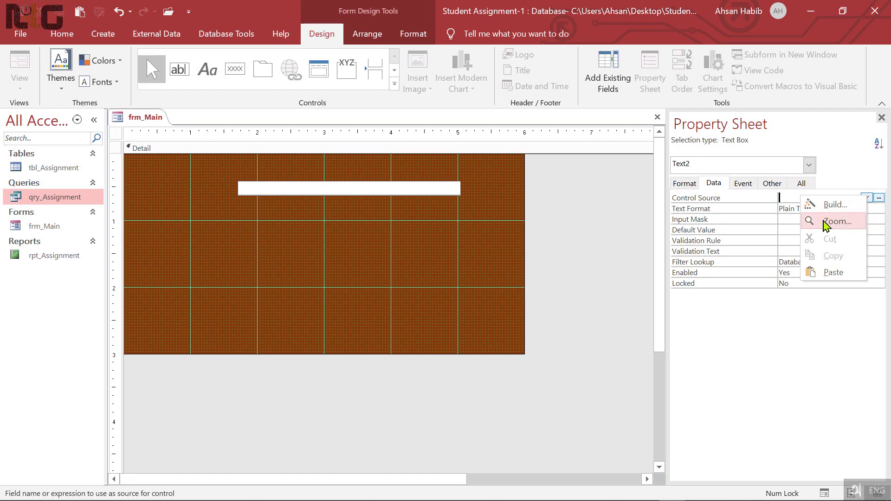
left_click(838, 222)
left_click_drag(390, 125, 548, 204)
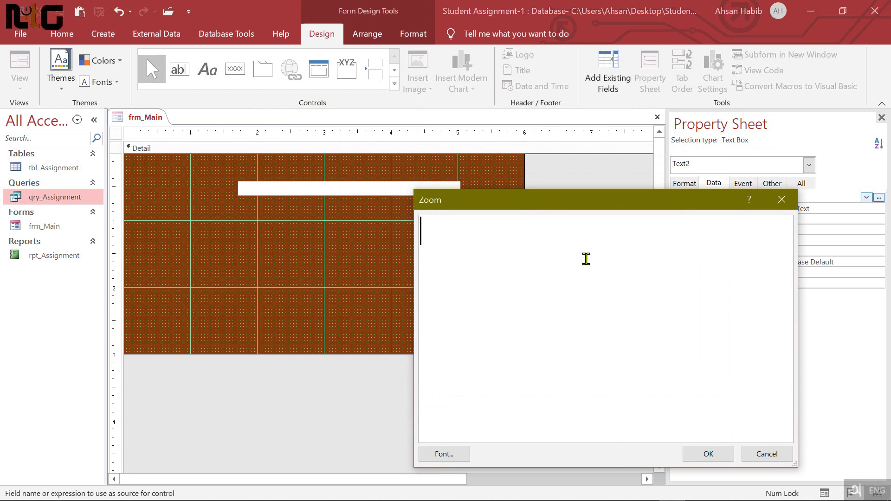
type("=")
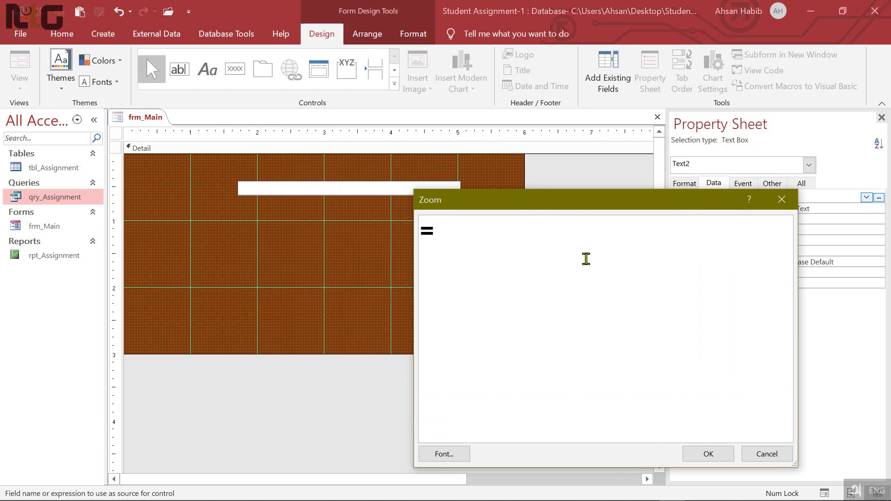
type("Dlooku")
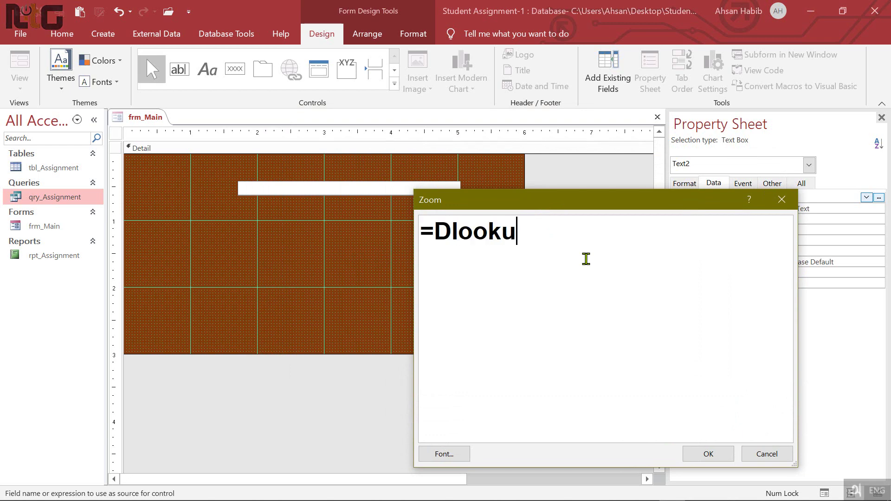
type("p")
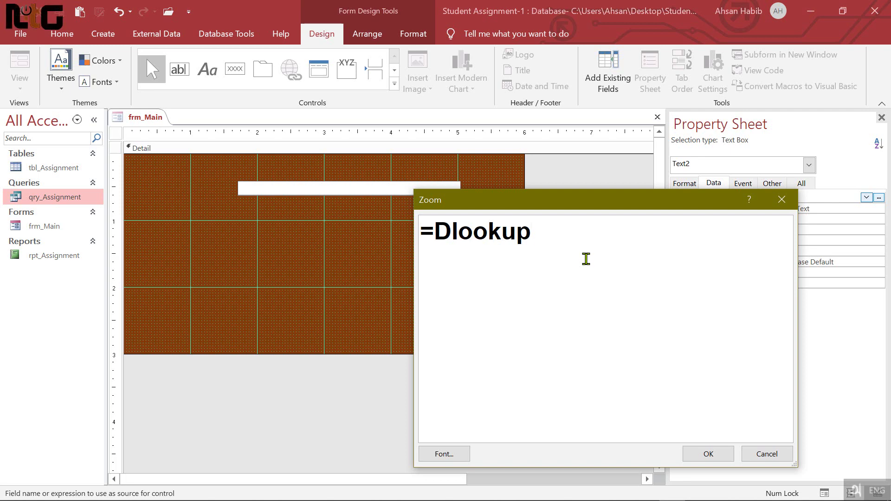
type("()")
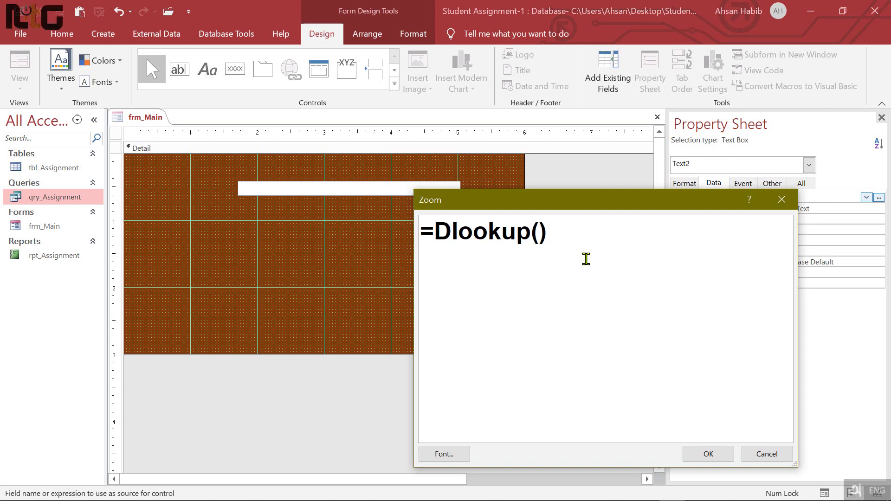
Step: Enter "SchoolName" as the field argument inside the Dlookup parentheses, followed by a comma
key("Left")
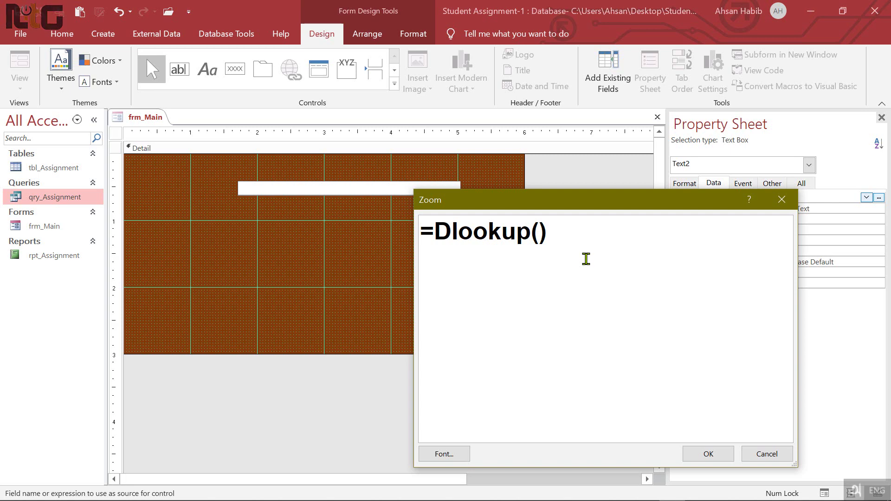
type("\"\"")
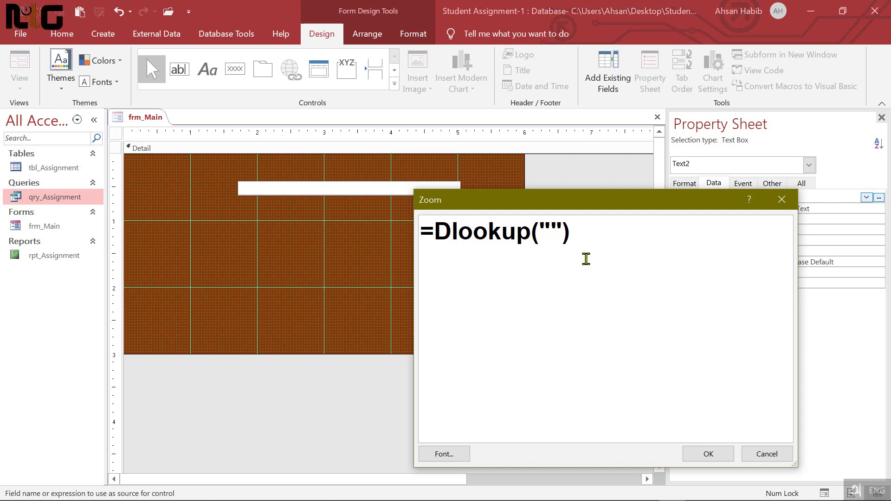
type("School")
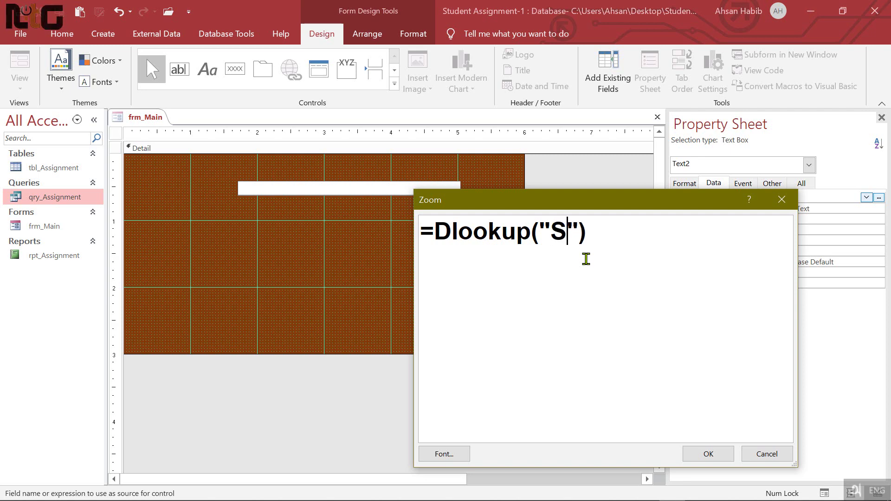
type("Name")
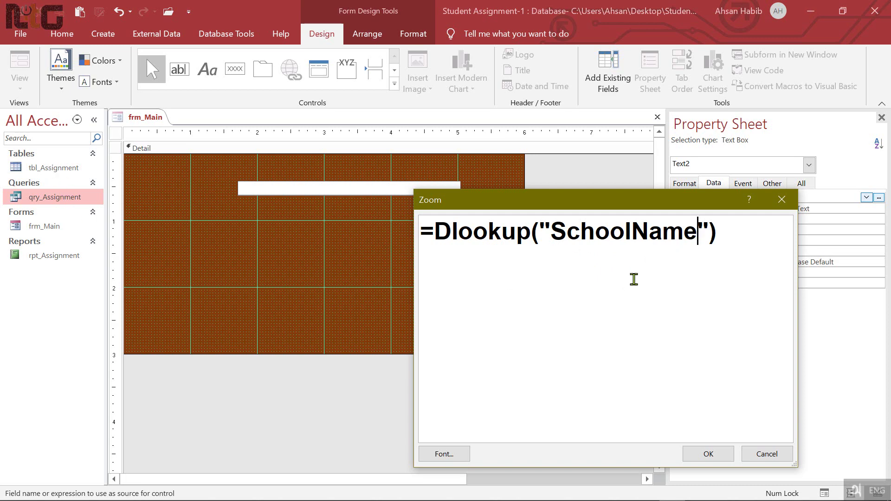
key("Right")
type(",")
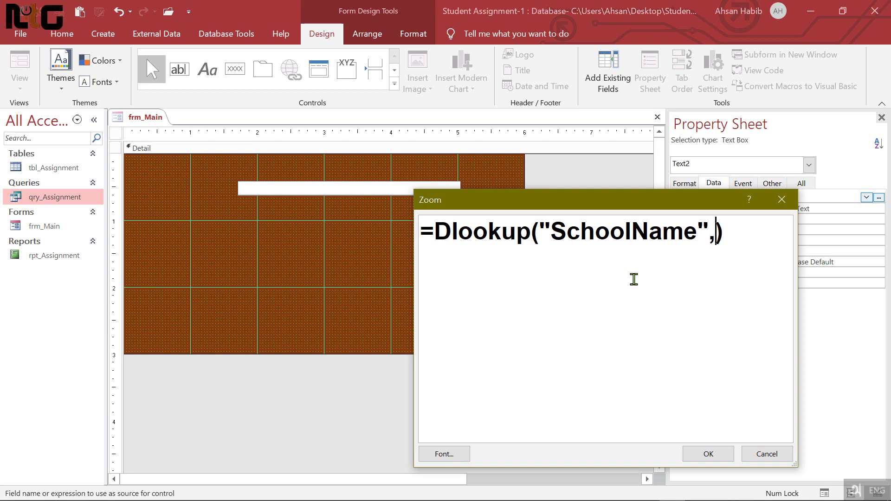
Step: Add "tbl_Assignment" as the lookup's domain argument and apply the expression to the text box
type("\"\"")
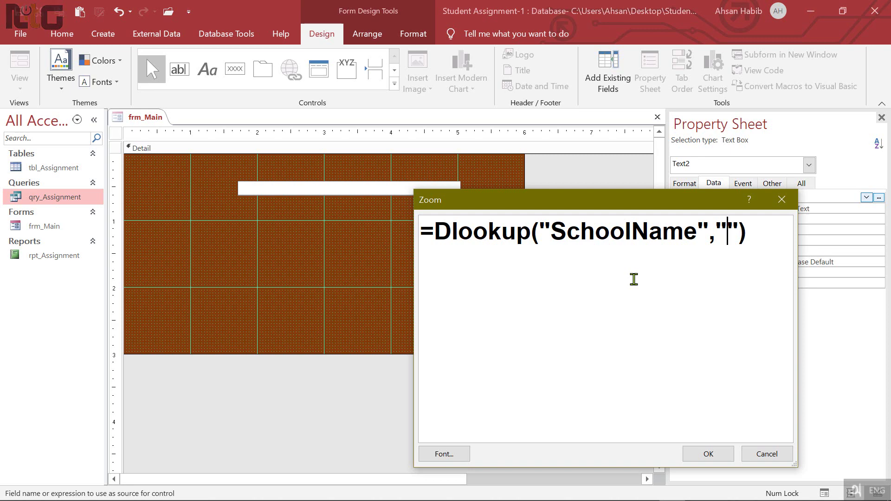
type("tbl_")
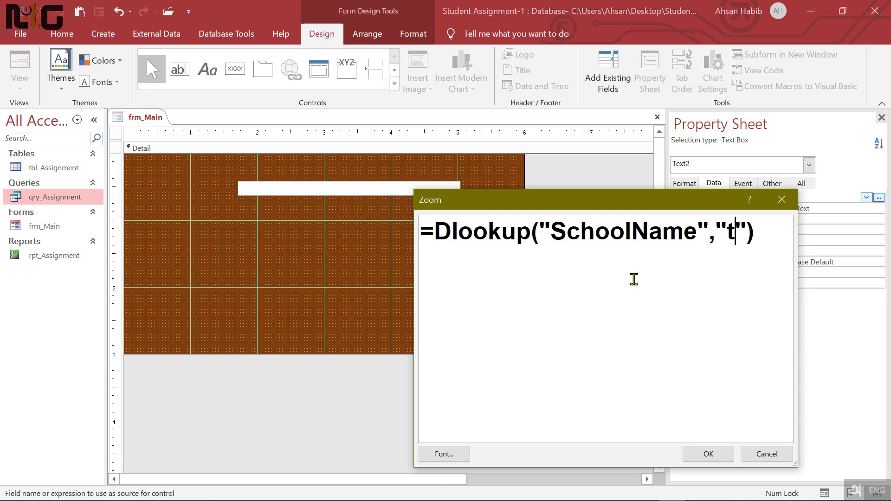
type("Assi")
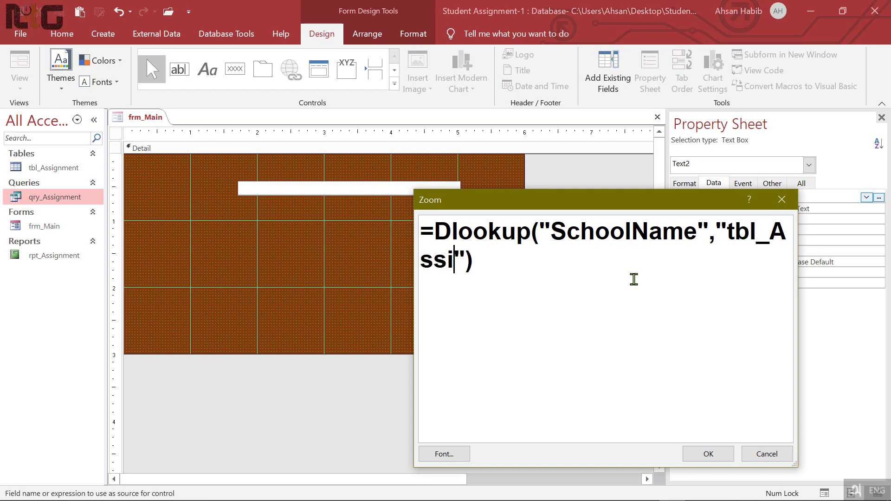
type("gnment")
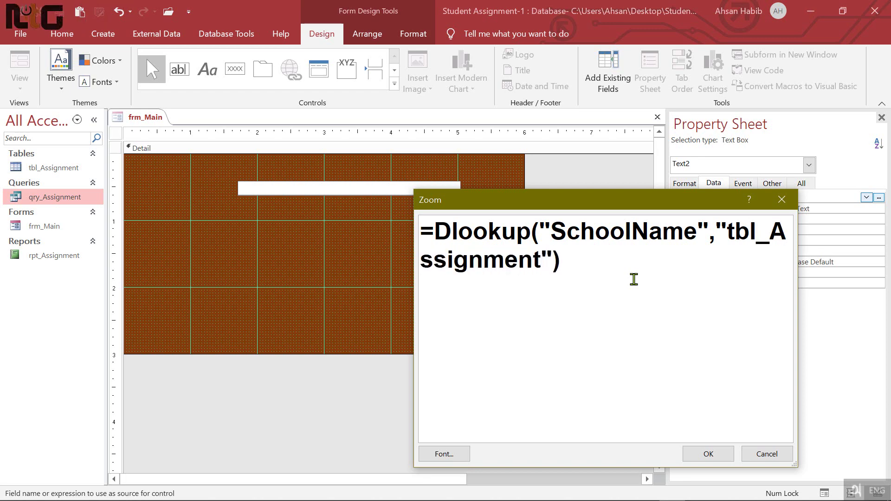
left_click(709, 454)
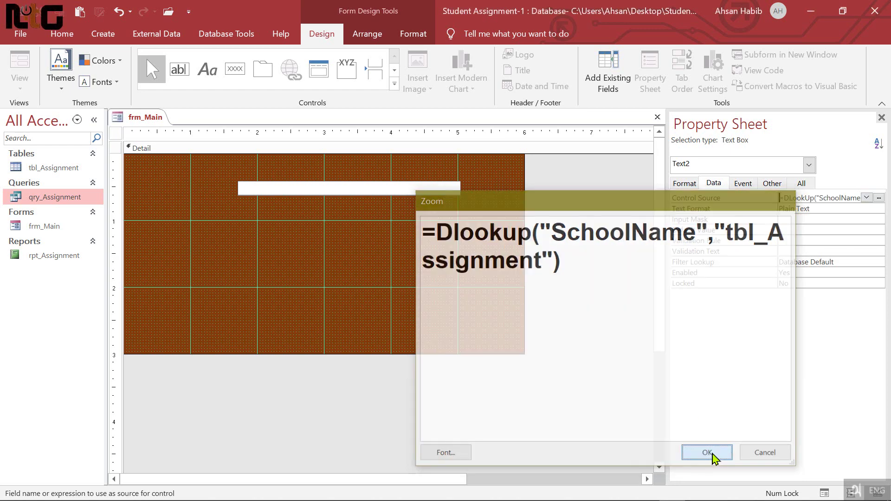
left_click(627, 267)
Step: Move the lookup text box about 0.6 inch left and 0.2 inch down in the Detail section
left_click(355, 190)
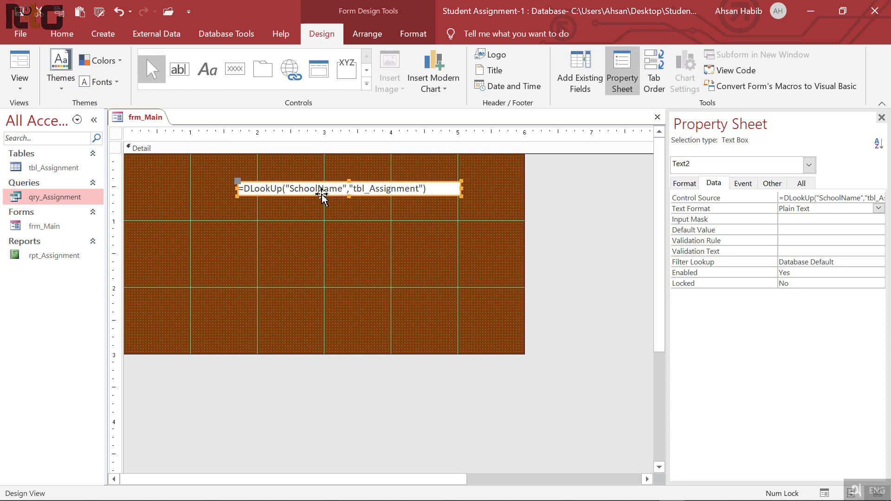
left_click(557, 208)
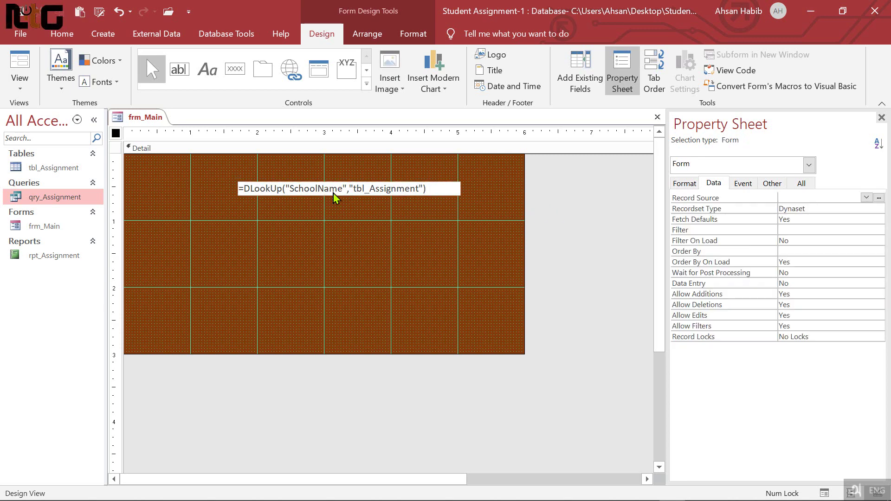
left_click(333, 192)
left_click_drag(388, 199, 349, 213)
Step: Format the lookup text box in the Lal Sabuj font at size 25 and bold
left_click(62, 34)
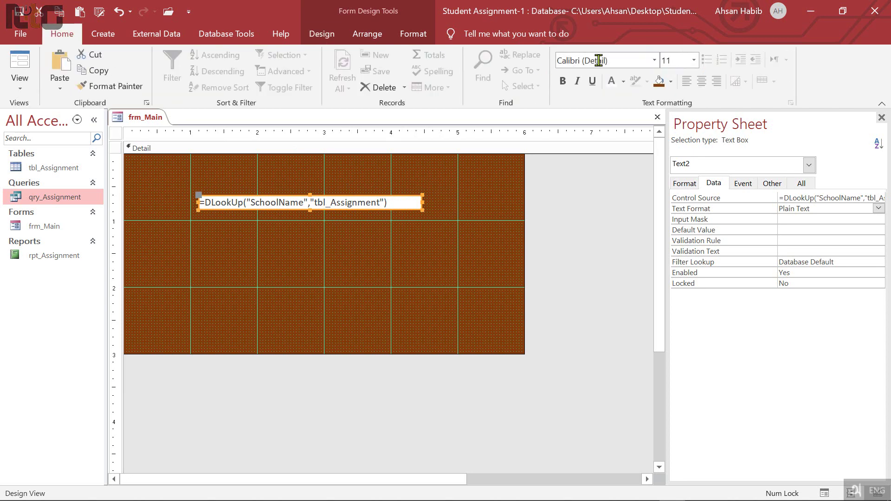
left_click(617, 59)
type("Lal Sabuj")
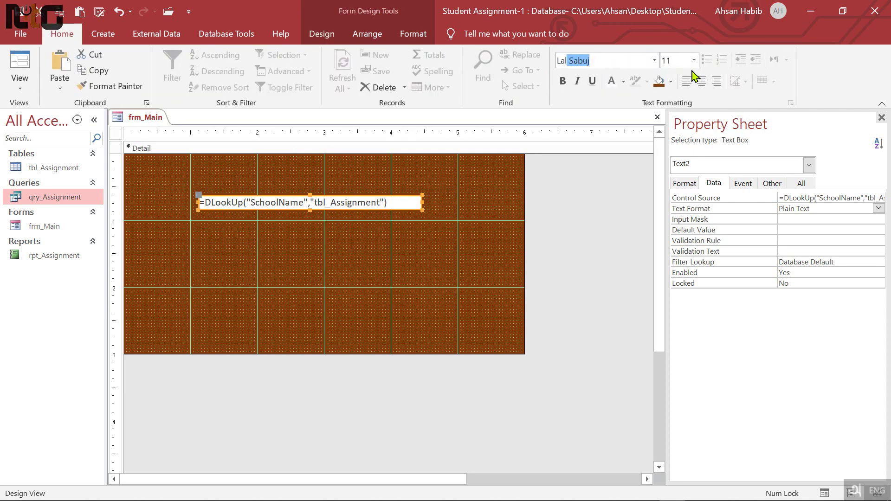
key("Return")
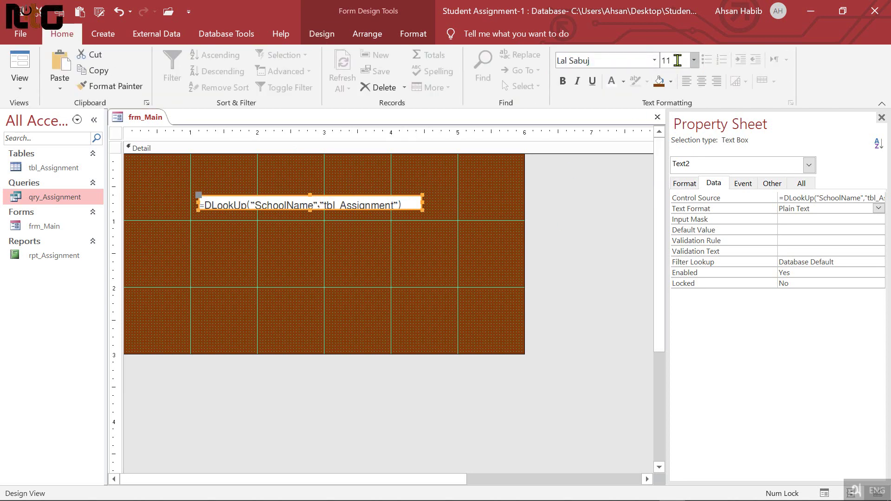
left_click(678, 61)
type("25")
key("Return")
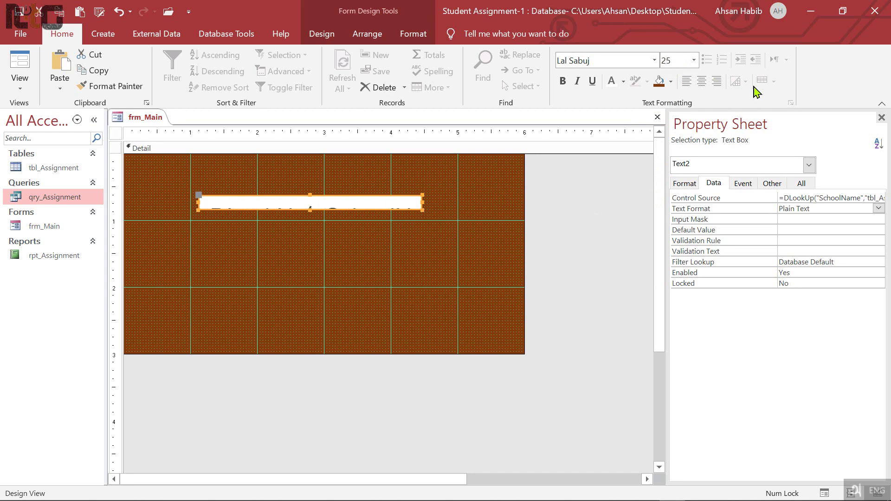
left_click(562, 81)
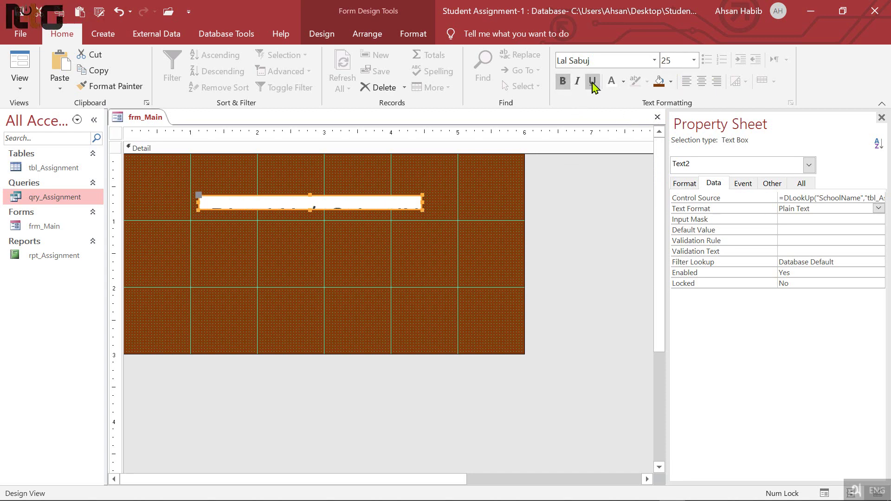
Step: Make the text box's outline and fill transparent
left_click(671, 82)
left_click(659, 131)
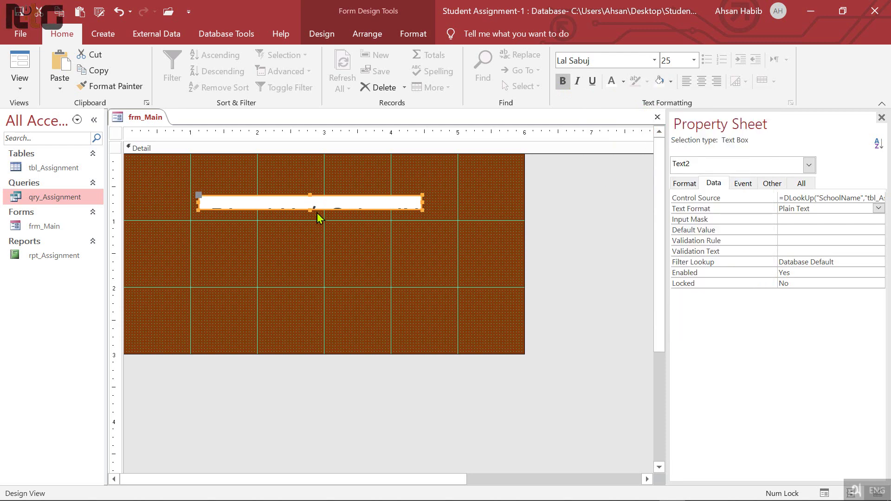
left_click(409, 34)
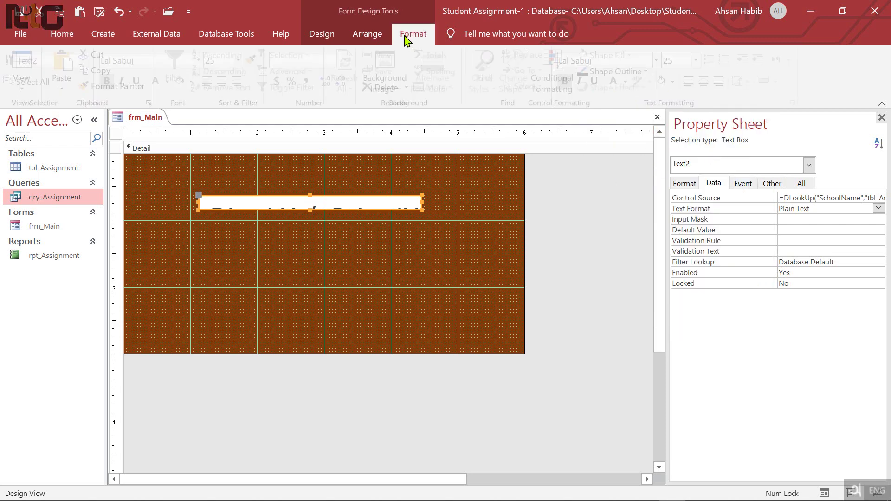
left_click(652, 72)
left_click(648, 312)
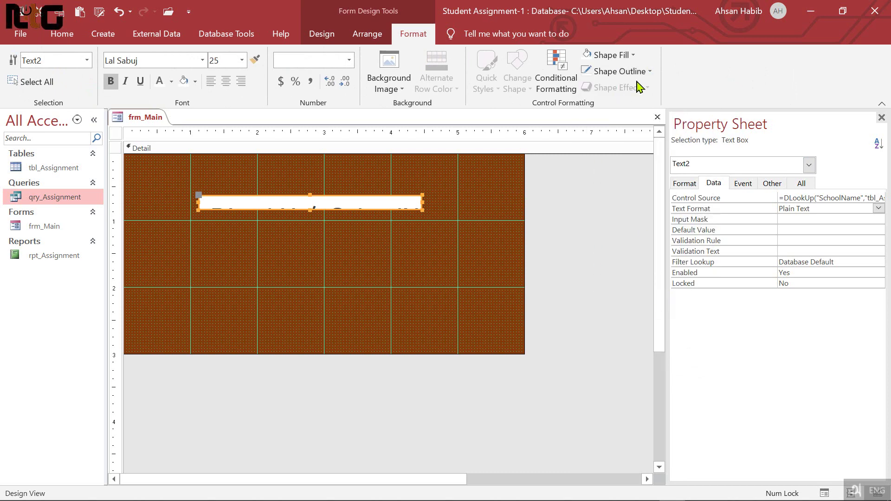
left_click(633, 56)
left_click(631, 298)
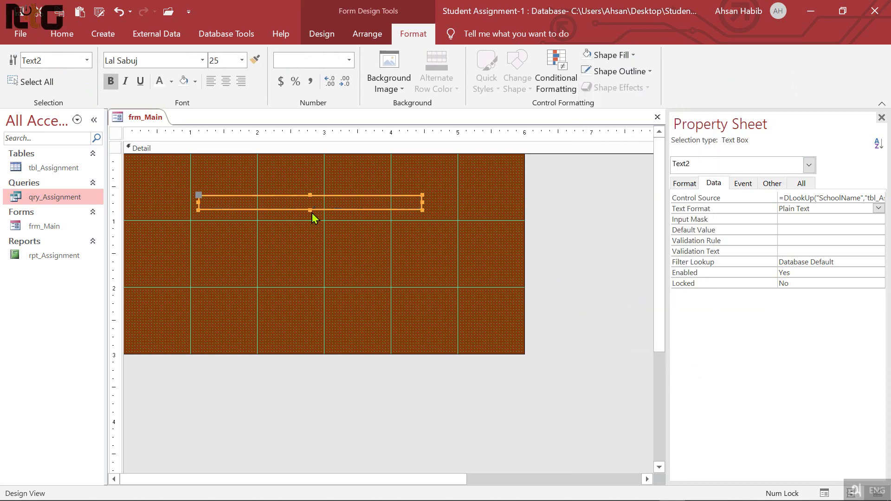
Step: Enlarge the text box to about 5 by 0.55 inches and set its font color to white
left_click_drag(310, 208, 310, 232)
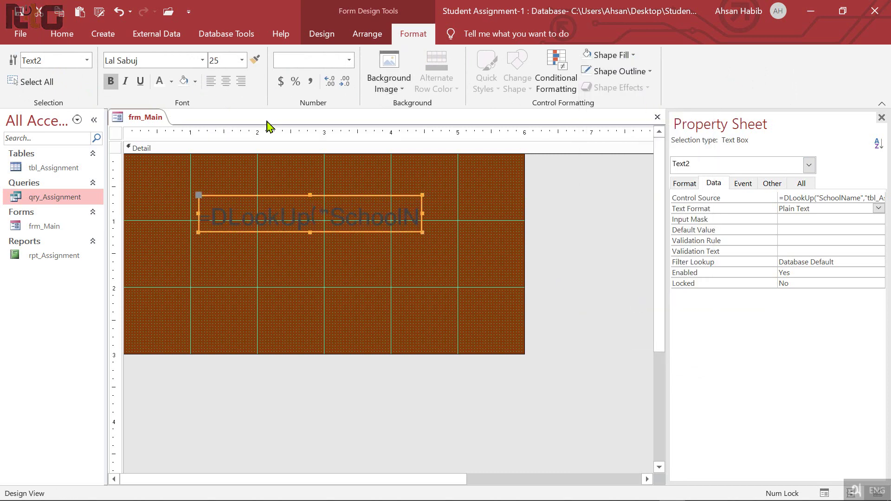
left_click(171, 82)
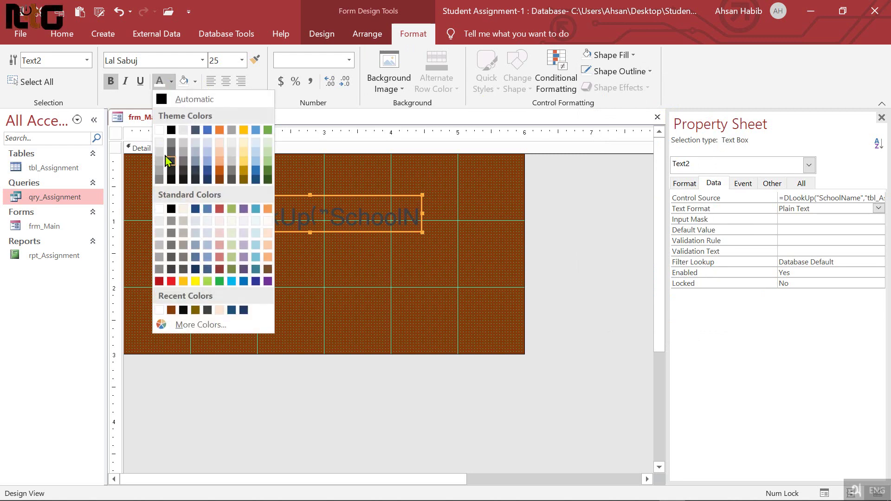
left_click(160, 126)
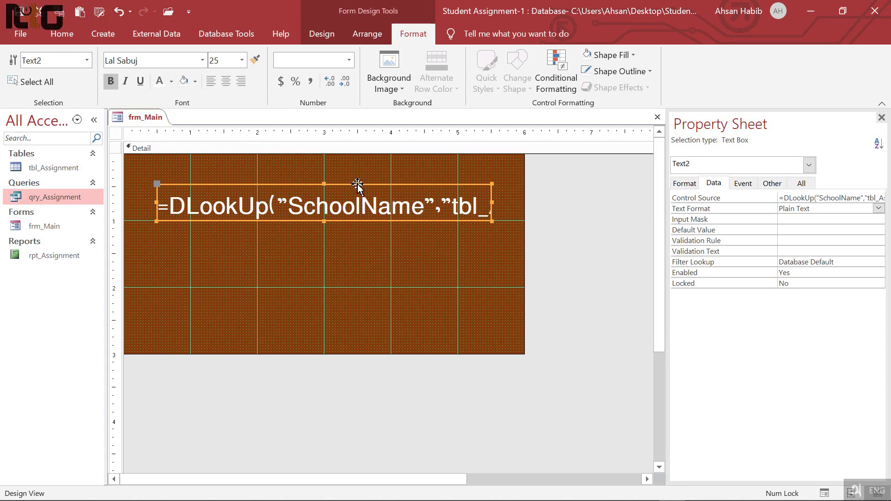
left_click(321, 33)
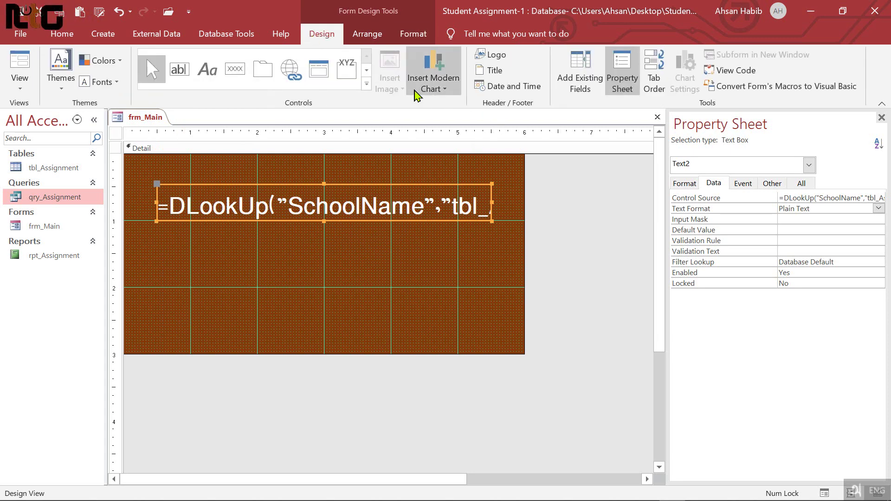
Step: Draw a horizontal line about 5.9 inches long across the form, above the lookup text box
left_click(367, 86)
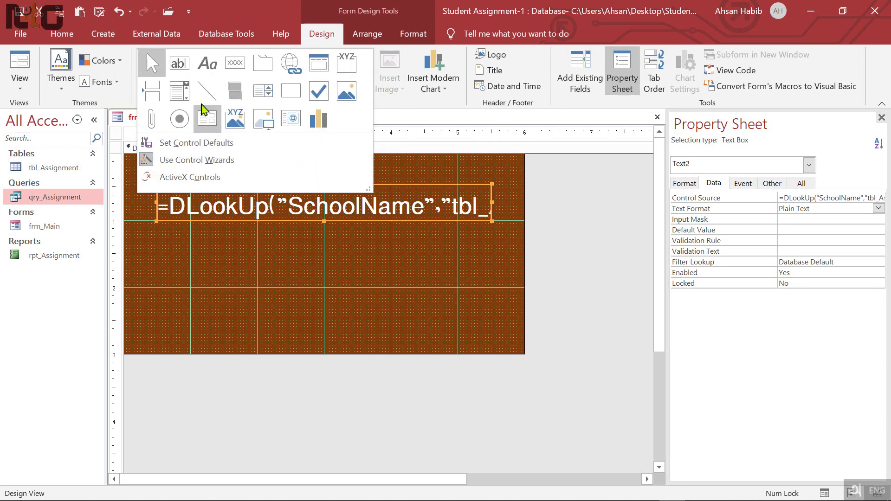
left_click(208, 117)
left_click_drag(128, 168, 522, 179)
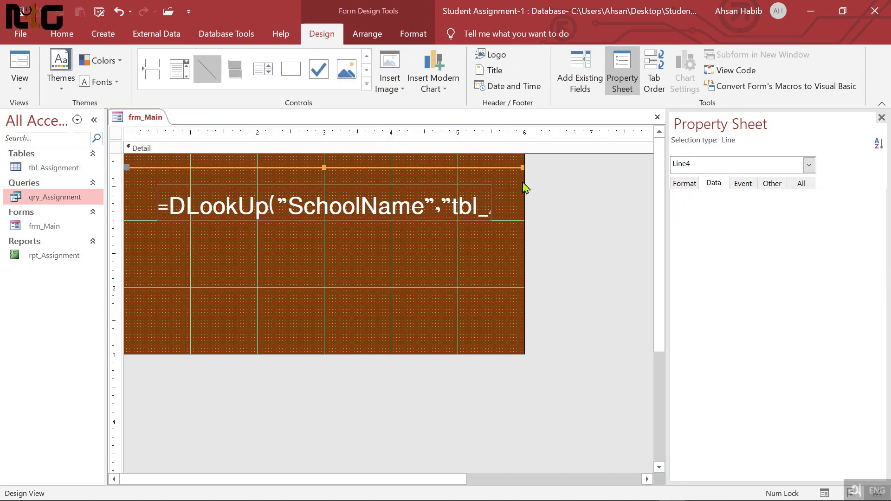
Step: Increase the line's thickness and set its outline color to yellow
left_click(412, 34)
left_click(648, 72)
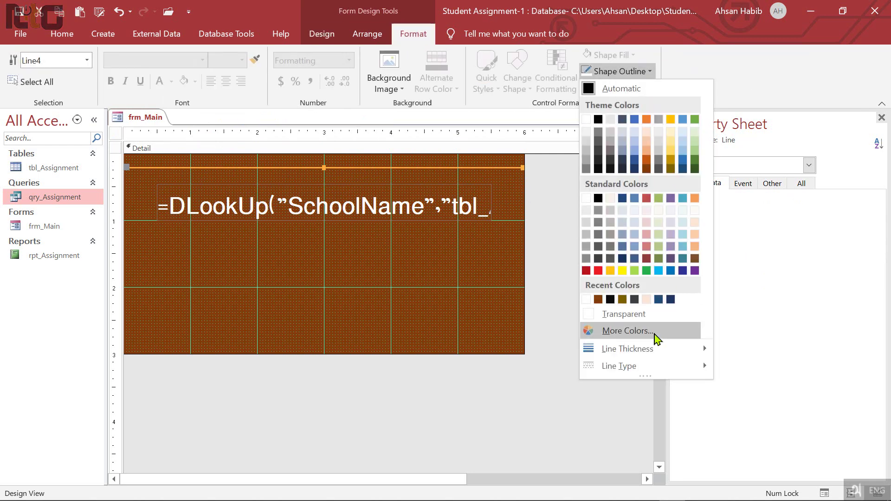
mouse_move(678, 358)
left_click(739, 371)
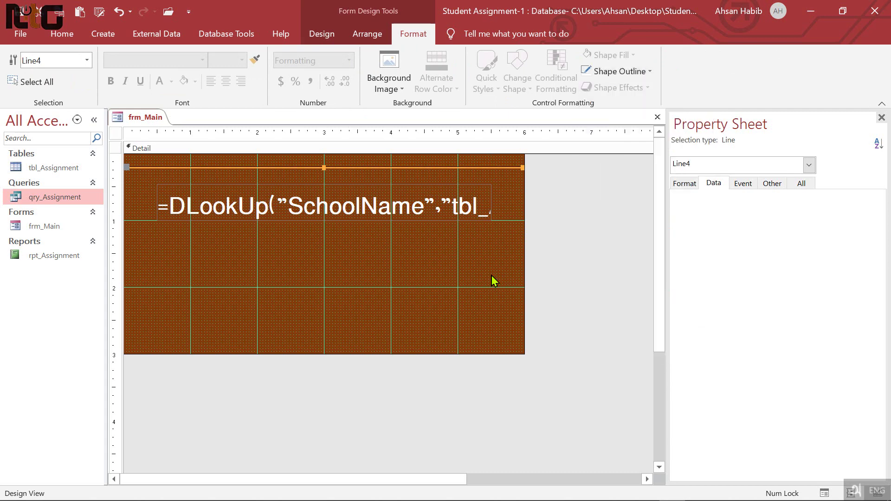
left_click(650, 72)
left_click(614, 271)
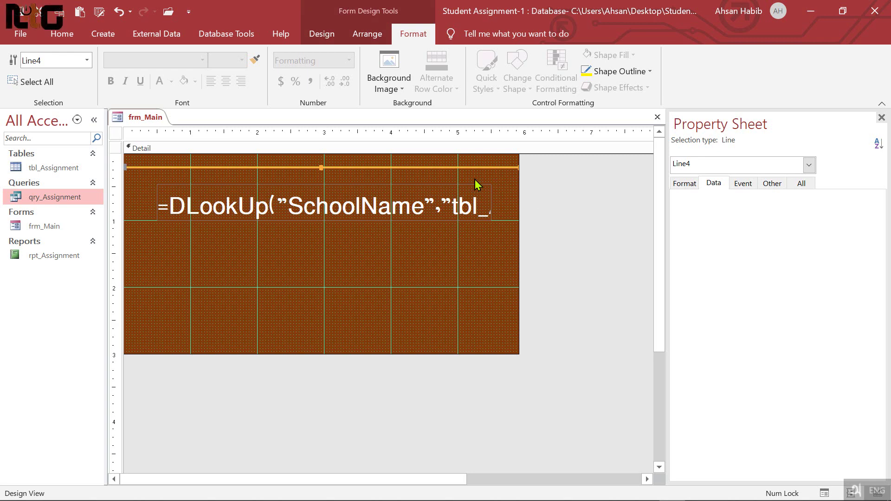
Step: Duplicate the yellow line to form a close pair, and place a copy of the pair just below the lookup text box
key("ctrl+c")
key("ctrl+v")
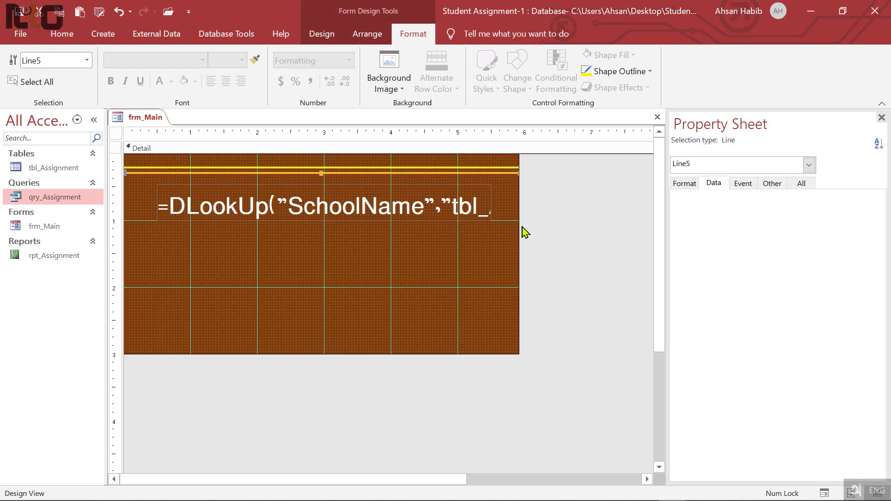
left_click(395, 167, "shift")
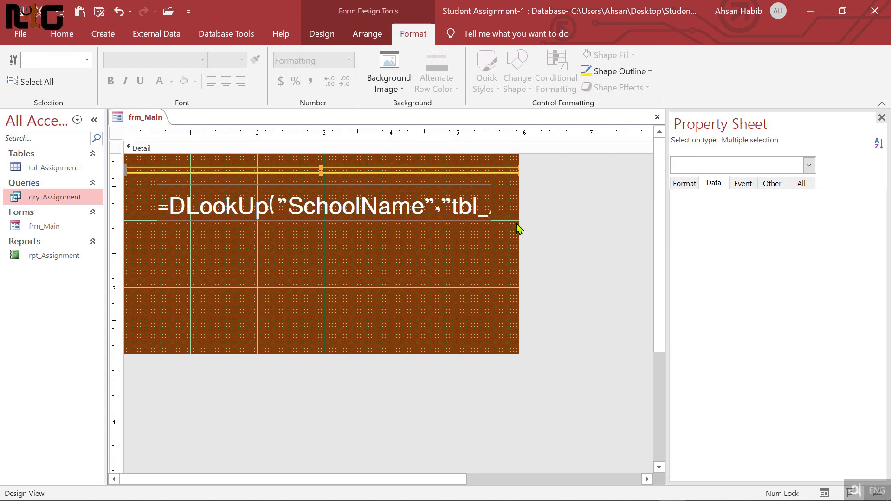
key("ctrl+c")
key("ctrl+v")
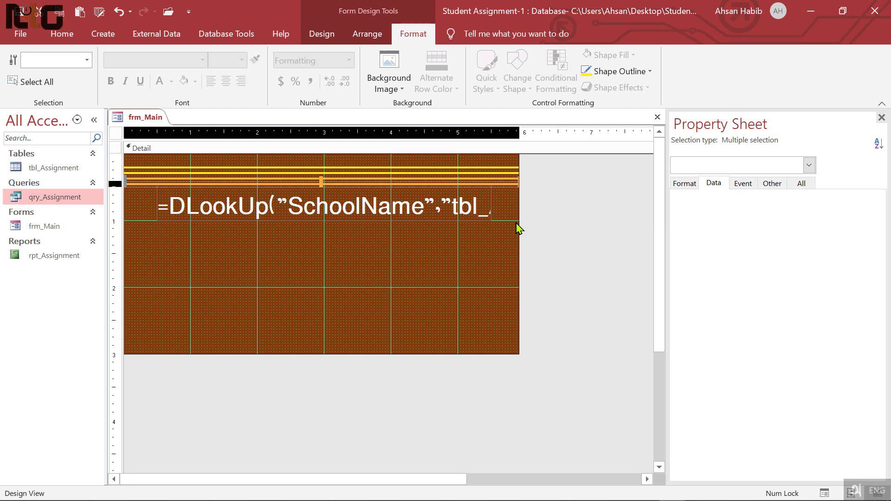
key("Down")
key("Down")
key("Down")
key("Down")
key("Down")
key("Down")
key("Down")
key("Down")
key("Down")
key("Down")
key("Down")
key("Down")
key("Down")
key("Down")
key("Down")
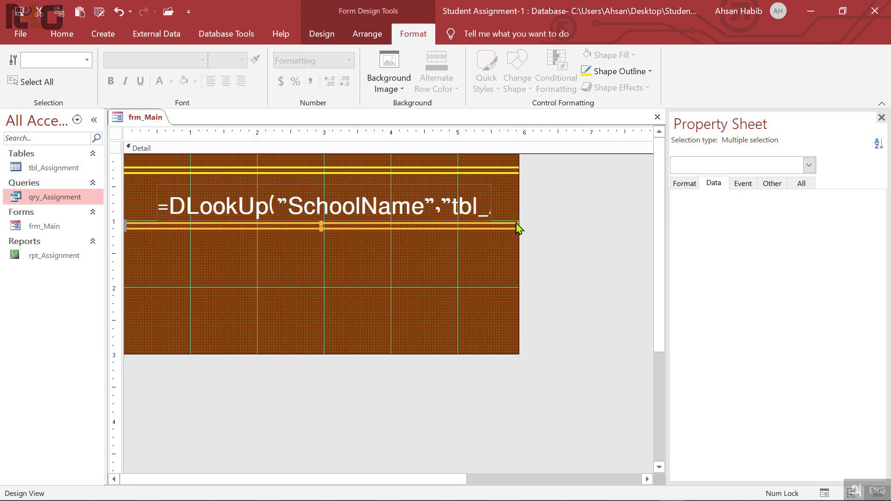
key("Up")
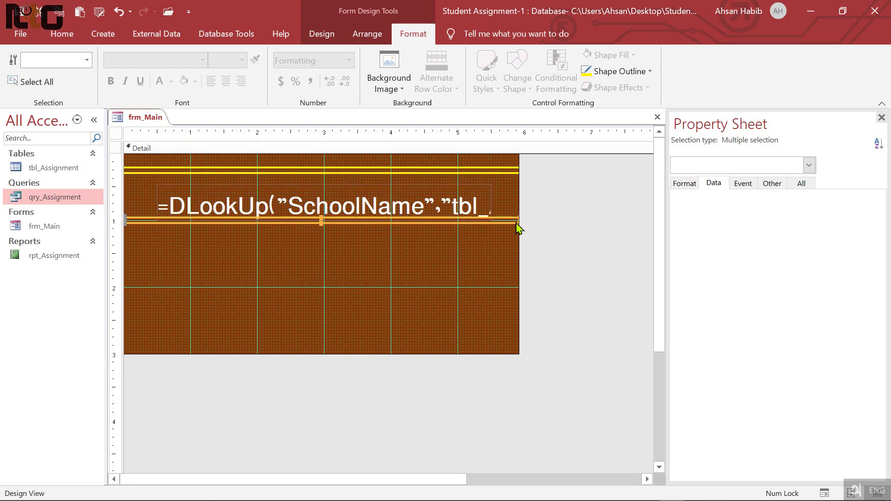
left_click(563, 223)
Step: Move the lookup text box up about 0.1 inch and slightly left between the line pairs, and center its text
left_click(436, 213)
key("Up")
key("Up")
key("Up")
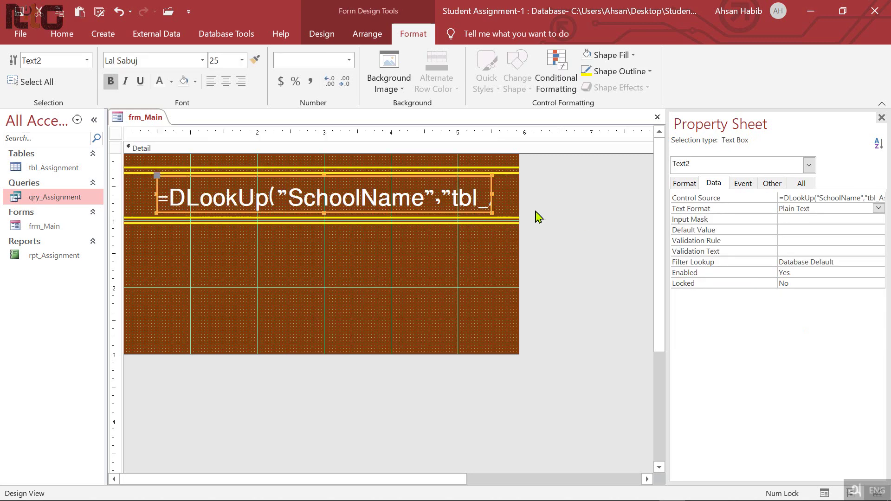
left_click(226, 81)
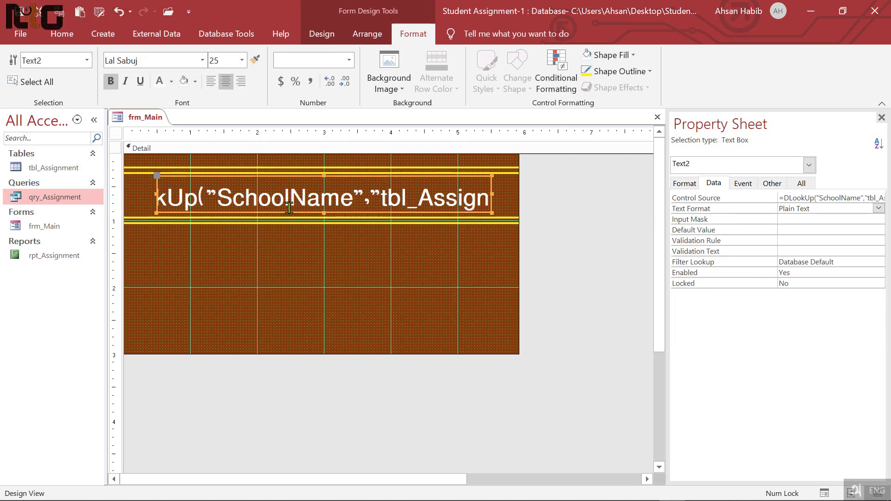
key("Left")
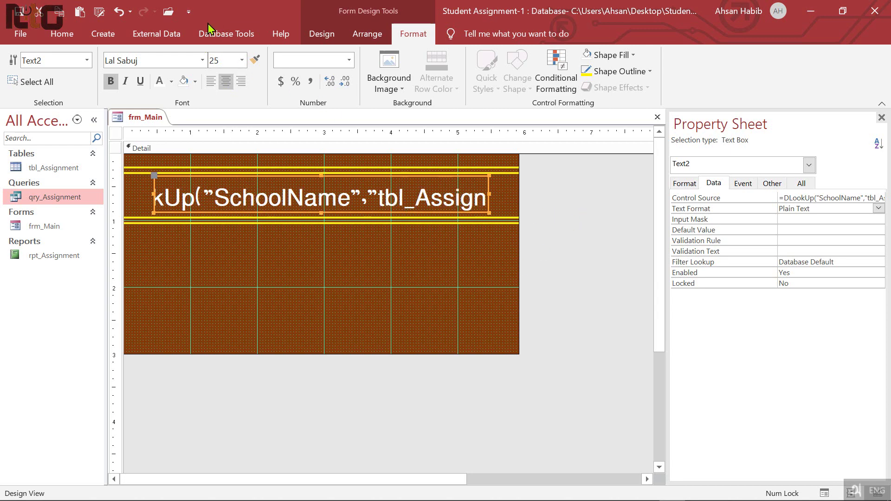
Step: Draw a rectangle about 5.9 by 0.3 inches across the bottom edge of the Detail section
left_click(335, 40)
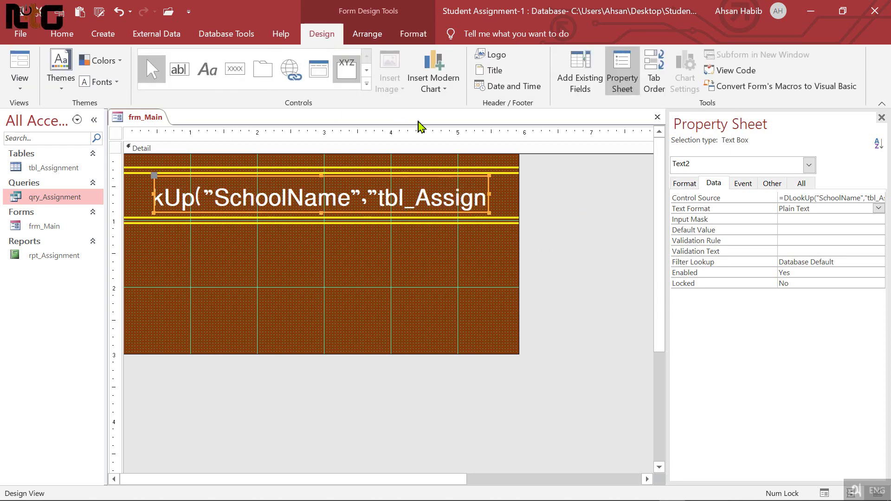
left_click(367, 84)
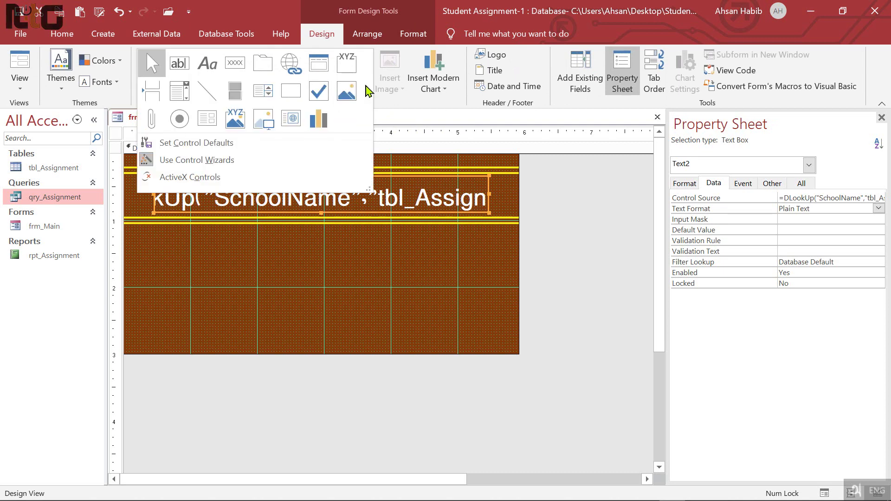
left_click(291, 92)
mouse_move(124, 335)
left_mouse_down()
mouse_move(178, 355)
mouse_move(519, 354)
left_mouse_up()
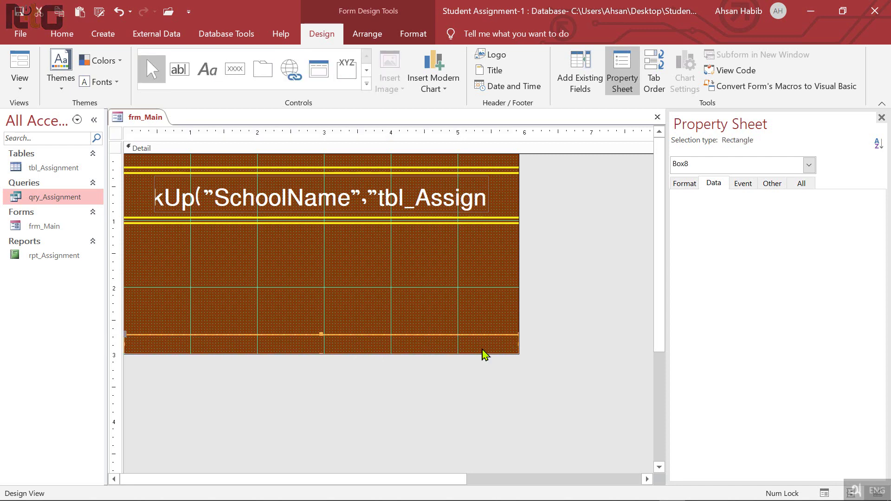
Step: Make the rectangle's outline transparent and fill it with red
left_click(413, 34)
left_click(649, 72)
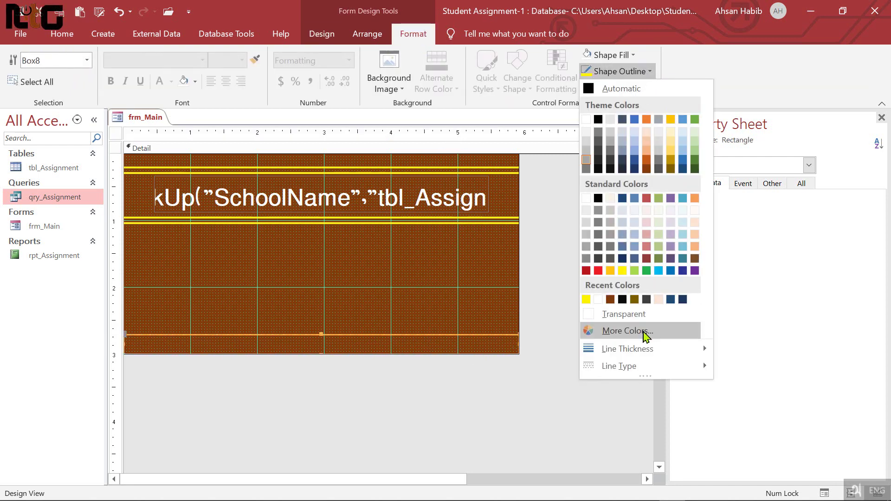
left_click(647, 225)
left_click(635, 56)
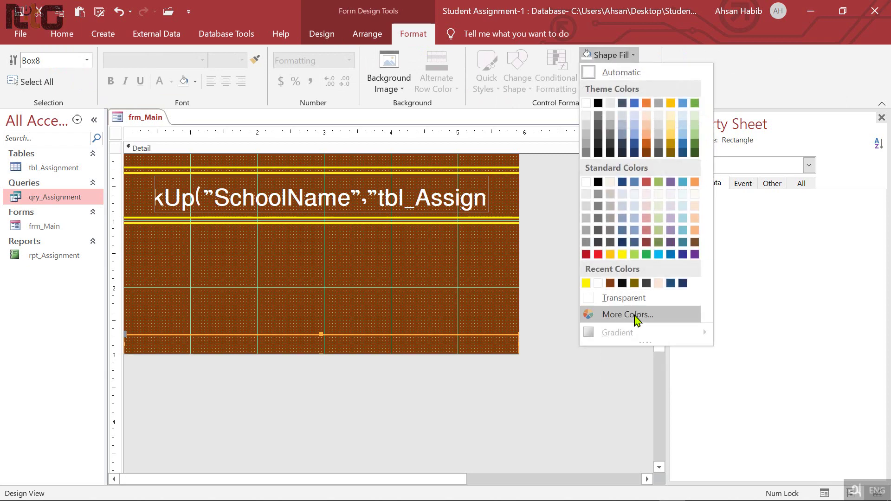
left_click(598, 257)
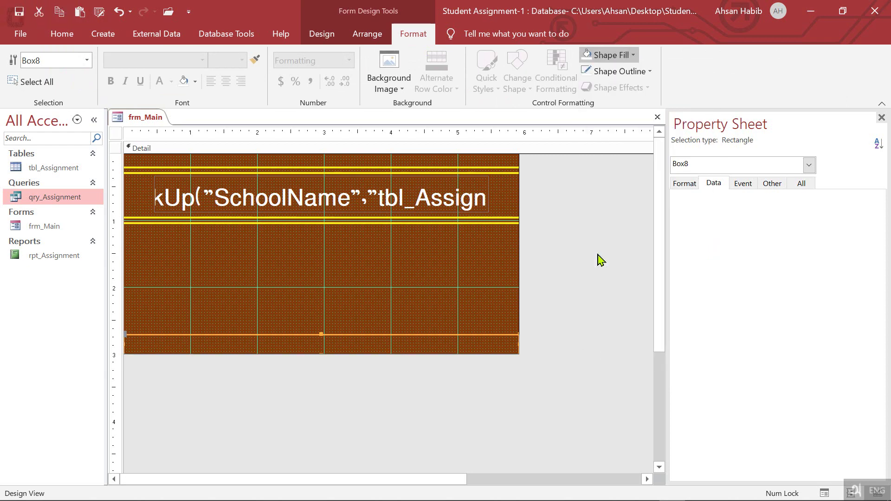
left_click(420, 300)
Step: Copy the lowest yellow line and move the copy down onto the upper edge of the red rectangle
left_click(367, 224)
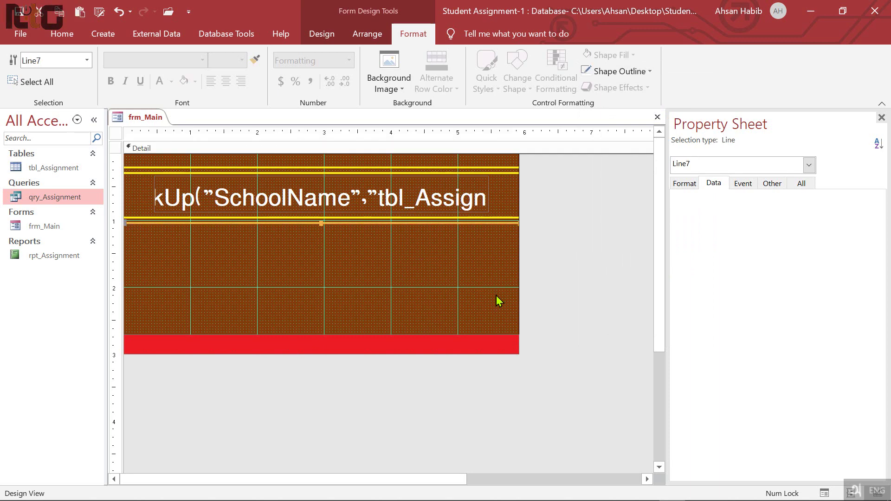
key("ctrl+c")
key("ctrl+v")
key("Down")
key("Down")
key("Down")
key("Down")
key("Down")
key("Down")
key("Down")
key("Down")
key("Down")
key("Down")
key("Down")
key("Down")
key("Down")
key("Down")
key("Down")
key("Down")
key("Down")
key("Down")
key("Down")
key("Down")
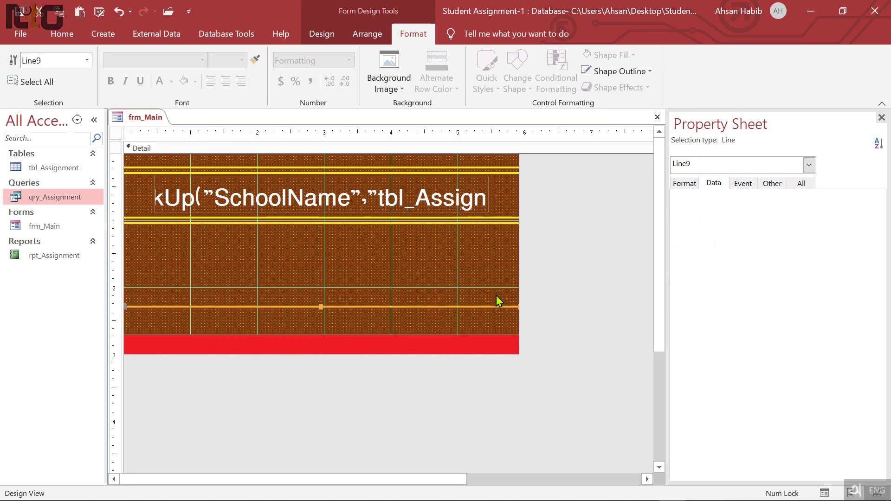
key("Down")
key("Down")
key("Down")
key("Down")
key("Down")
key("Down")
key("Down")
key("Down")
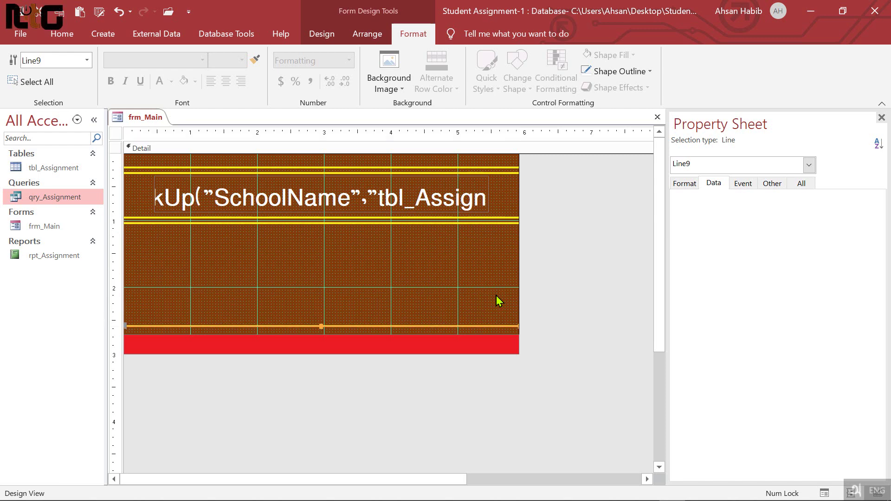
left_click(497, 296)
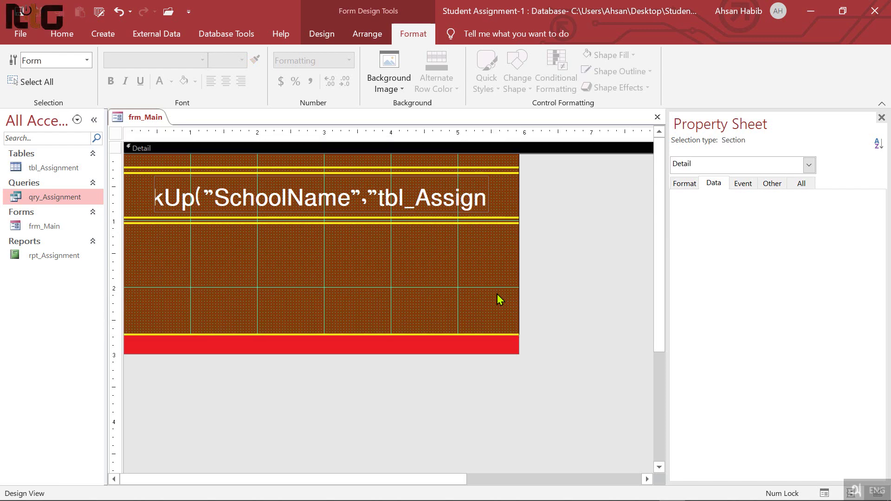
left_click(564, 296)
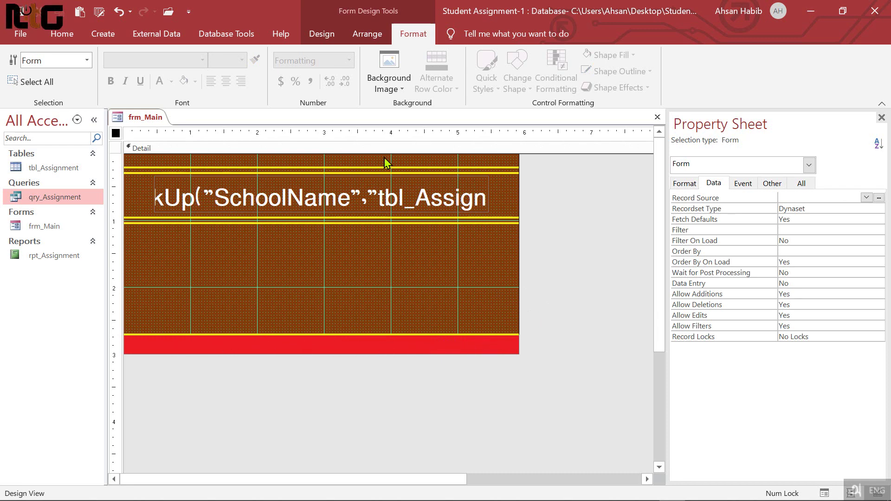
Step: Add a label about 4 by 0.2 inches above the red band, containing "ডিজাইন ও ডেভেলপঃ" followed by the developer's full name in Bangla
left_click(321, 34)
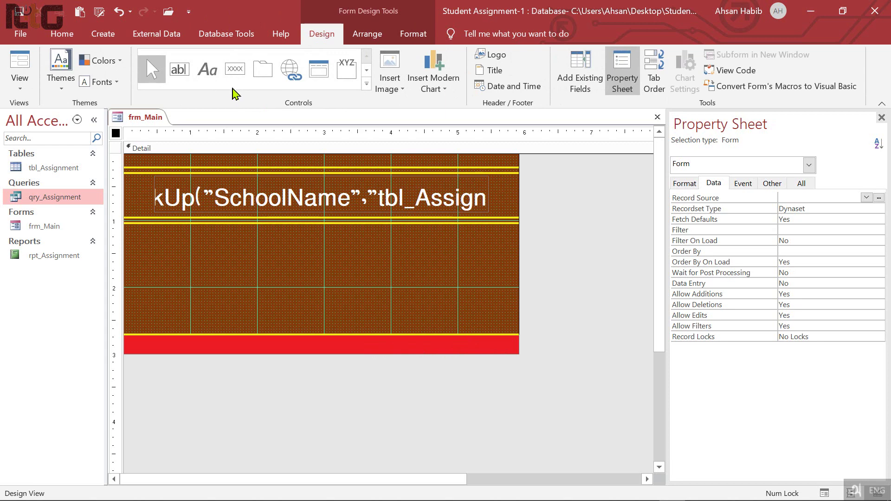
left_click(207, 70)
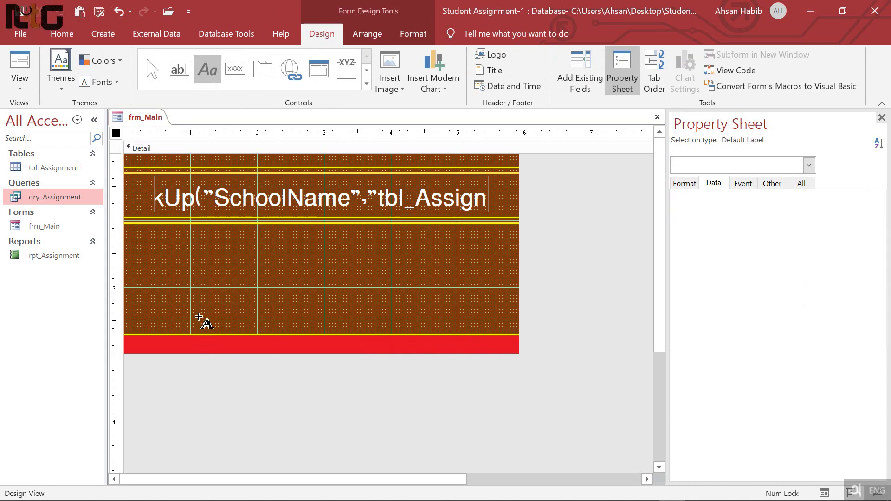
left_click_drag(191, 304, 461, 318)
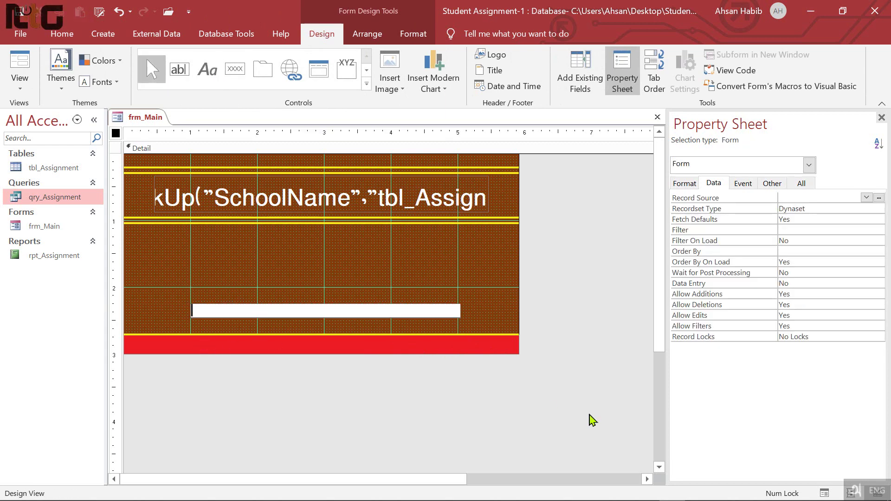
left_click(878, 493)
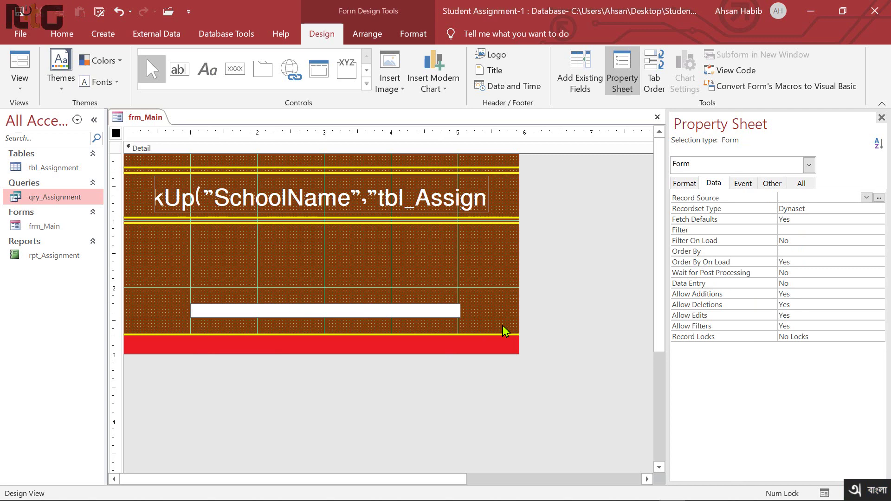
type("ডিজ")
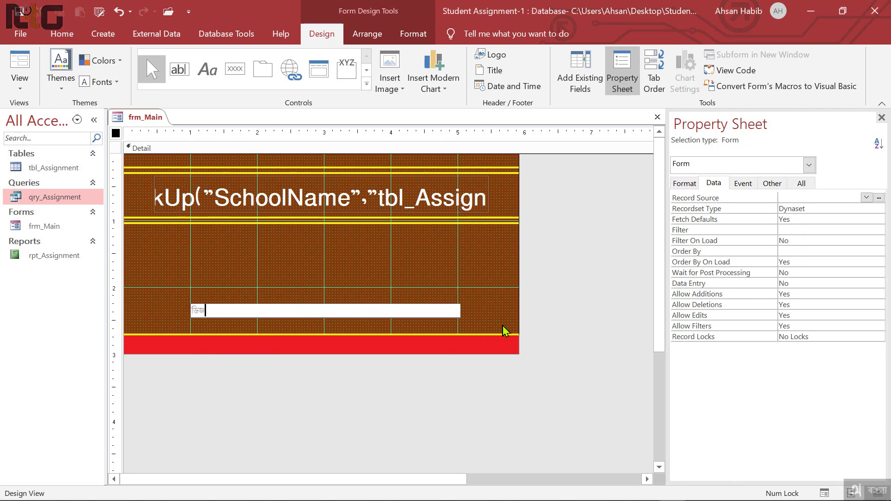
type("াইন ও")
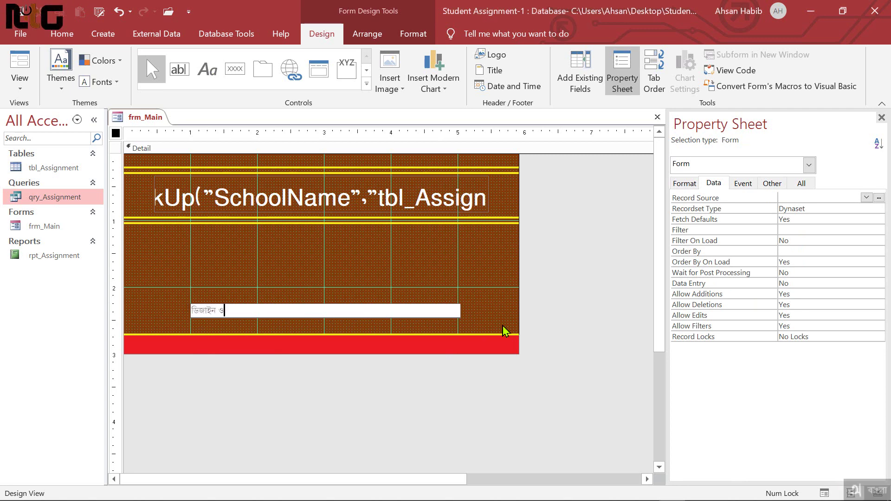
type(" ডে")
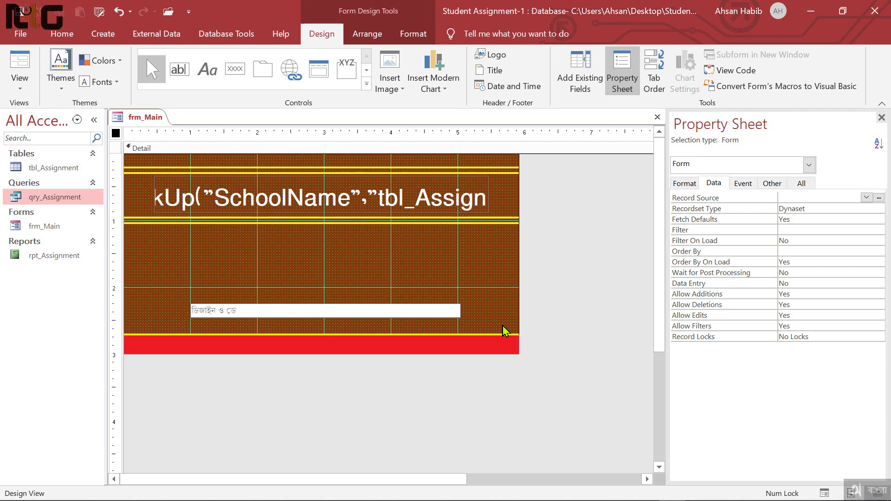
type("ভেলপ ক")
type("মোহা")
type("ঃ অ")
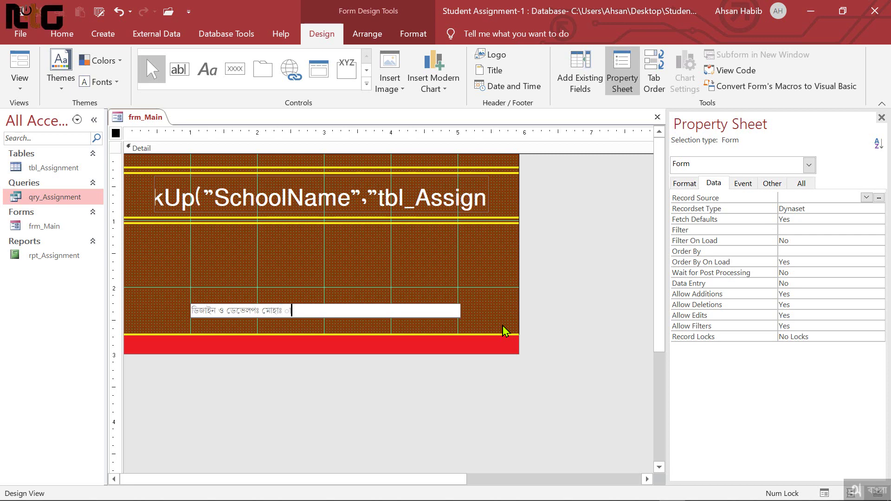
type("াহসান হাব")
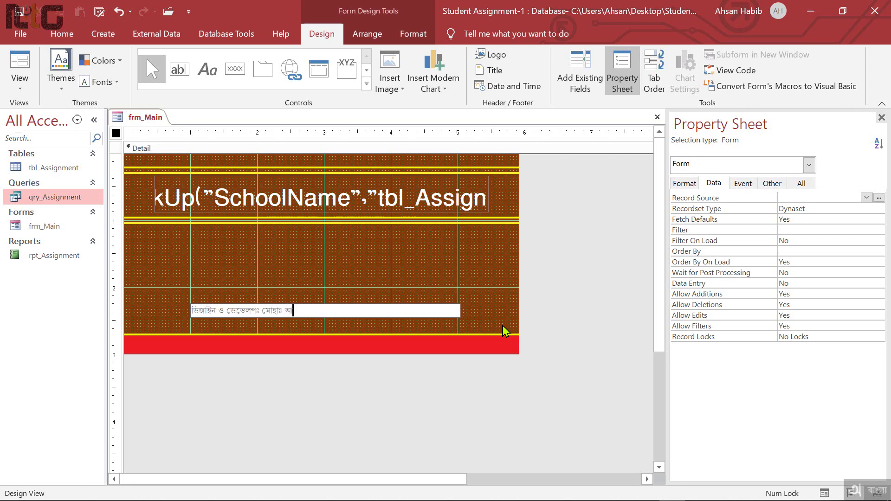
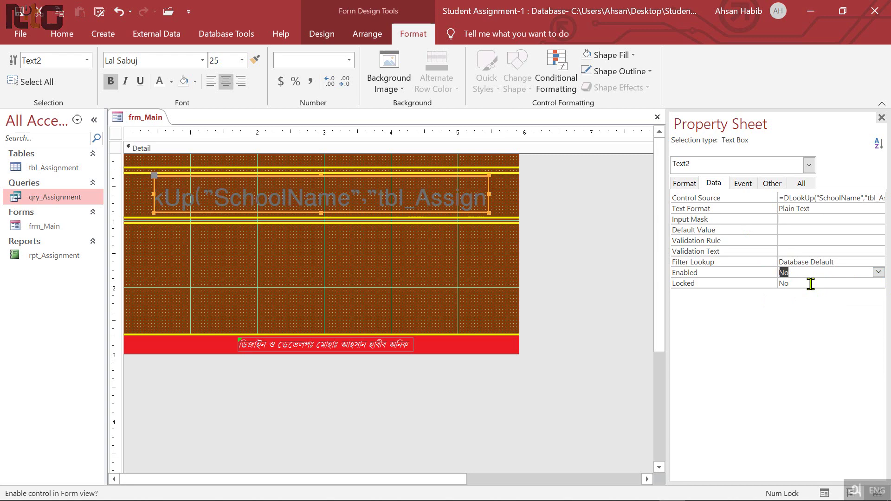
Step: Set the lookup text box's Locked property to Yes
left_click(811, 284)
double_click(811, 284)
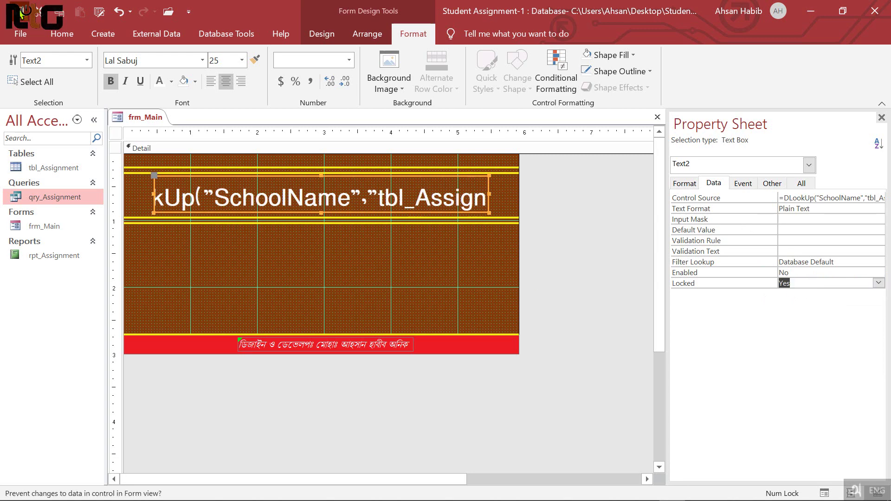
Step: Preview frm_Main in Form View and return to its Design View
left_click(62, 33)
left_click(20, 65)
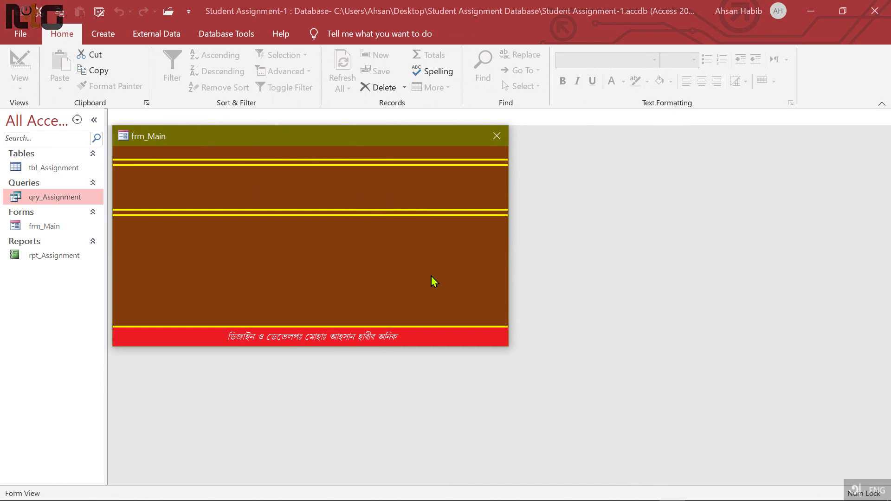
right_click(403, 262)
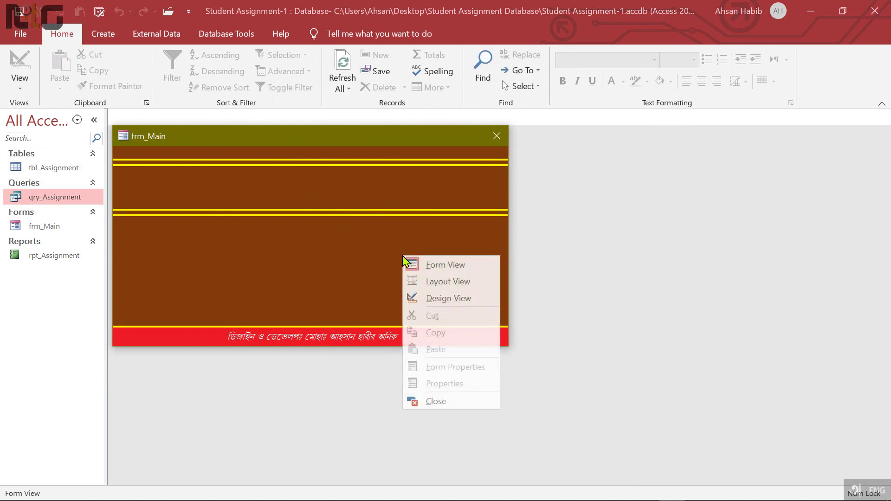
left_click(455, 299)
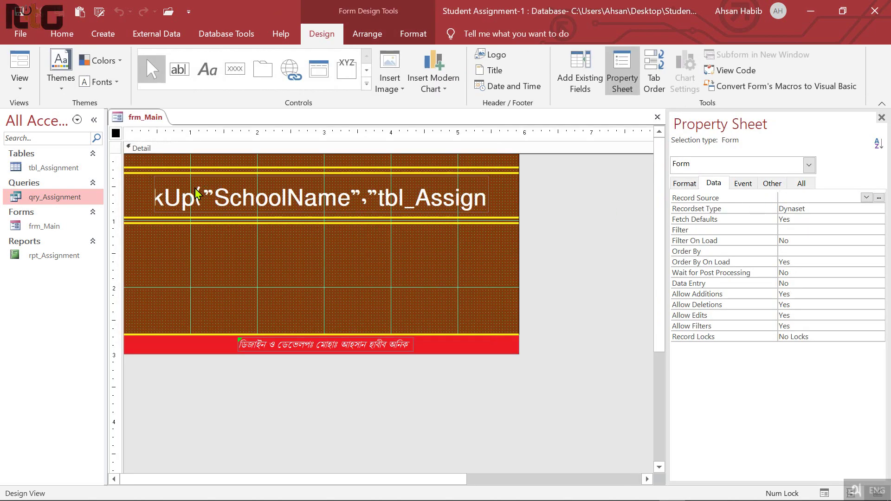
Step: Set the form's Caption property to "Student Assignment By" followed by the developer's first name
left_click(780, 191)
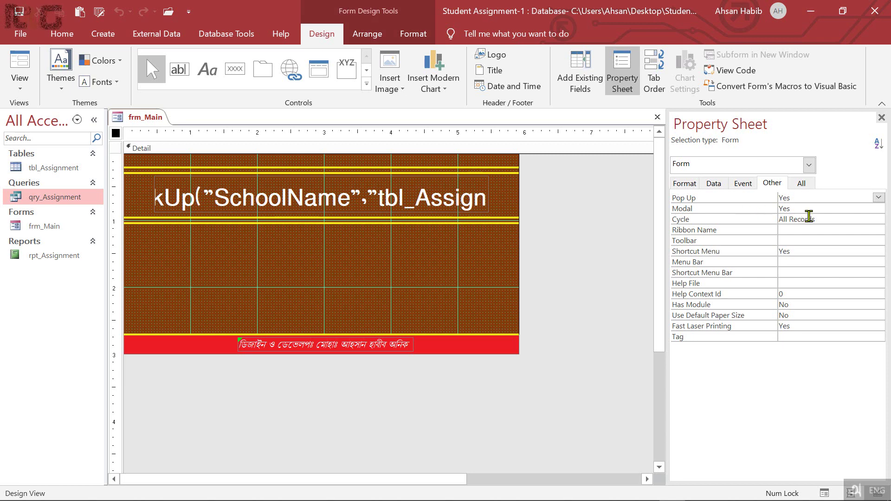
left_click(803, 184)
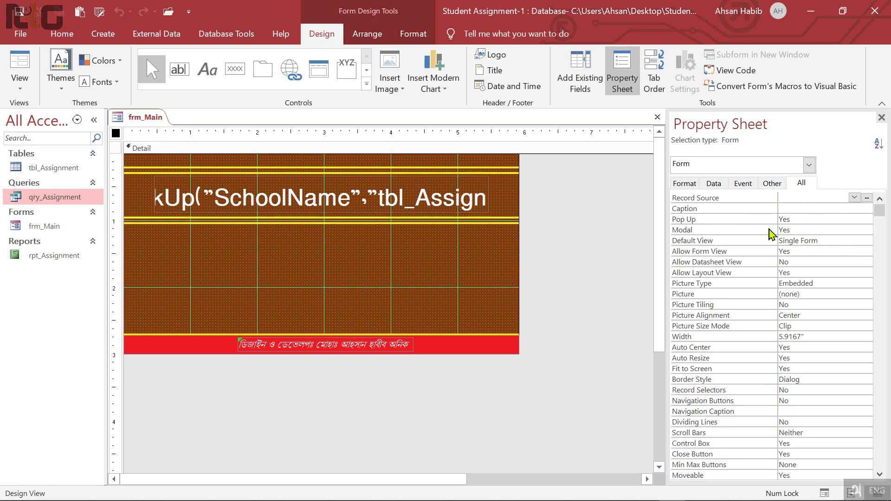
left_click(808, 209)
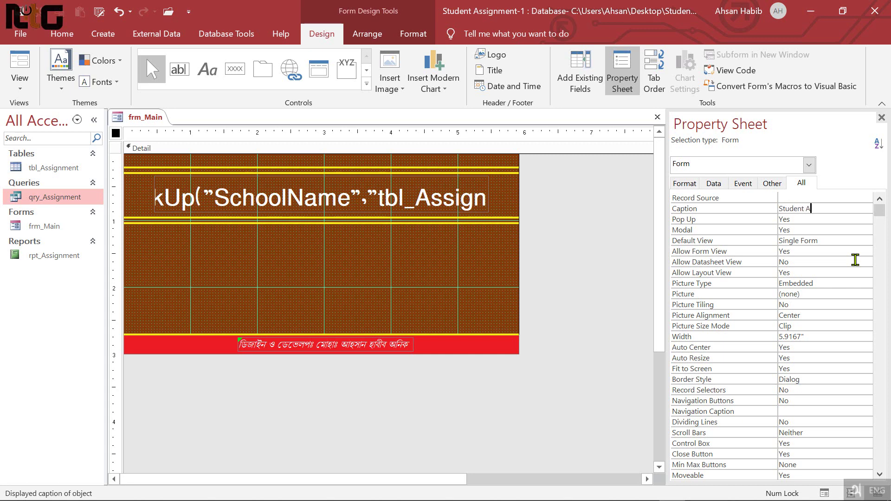
type("Student Assignmen")
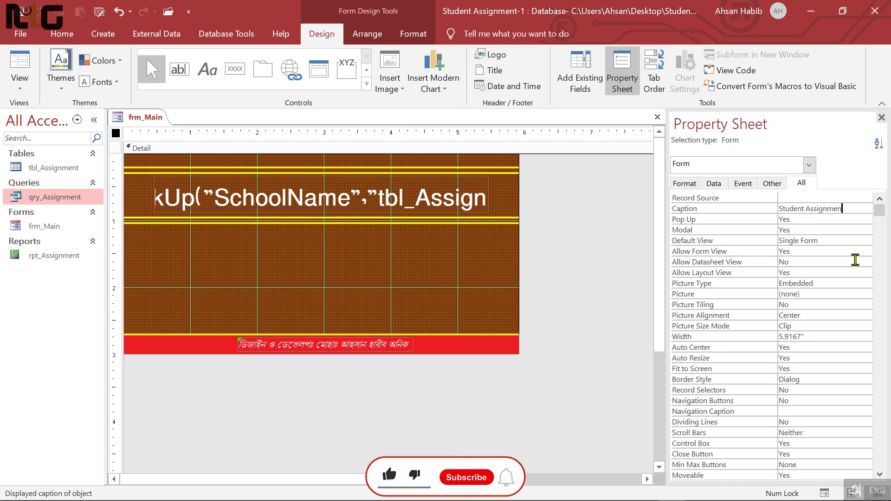
type("t By Ahsan")
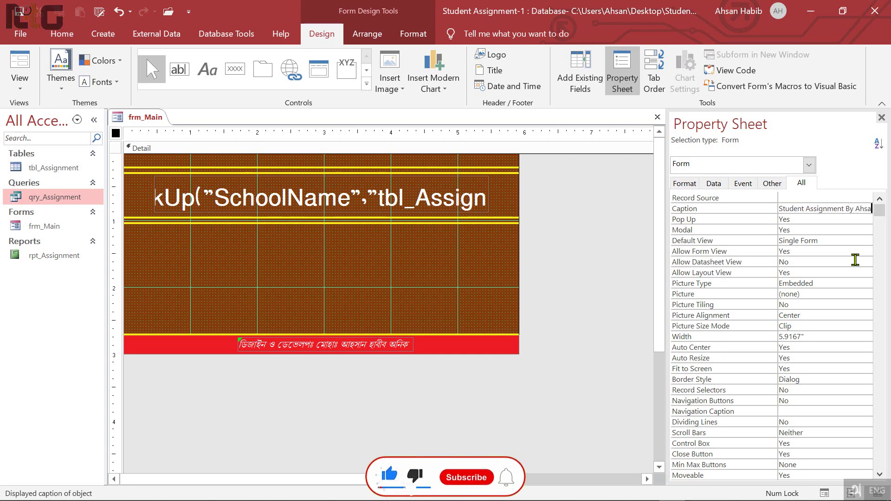
Step: Copy the form's caption text into the Caption property of the rpt_Assignment report and close the report
key("ctrl+shift+Left")
key("ctrl+shift+Left")
key("ctrl+shift+Left")
key("ctrl+shift+Left")
key("ctrl+c")
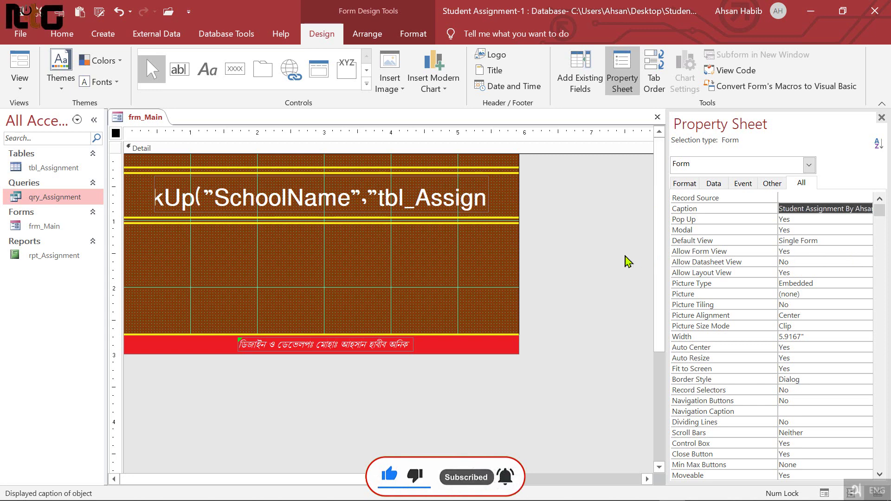
left_click(580, 229)
left_click(71, 262)
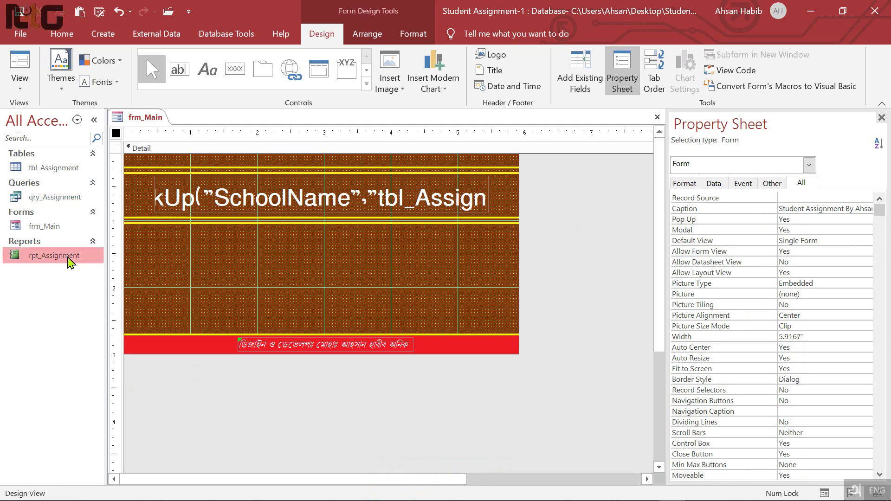
right_click(70, 260)
left_click(102, 302)
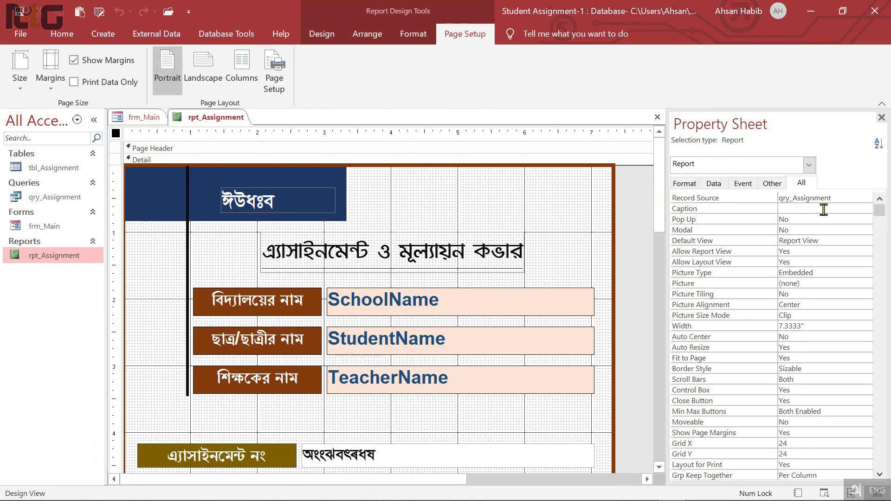
left_click(824, 210)
key("ctrl+v")
key("Return")
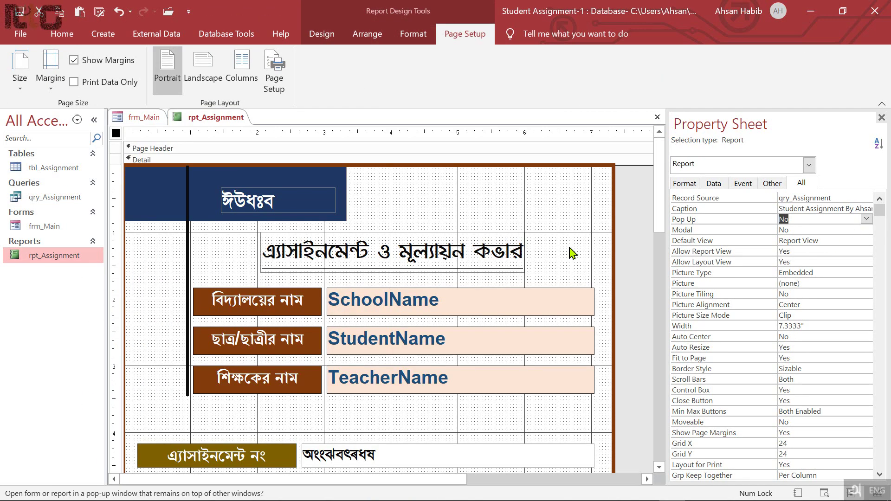
left_click(657, 117)
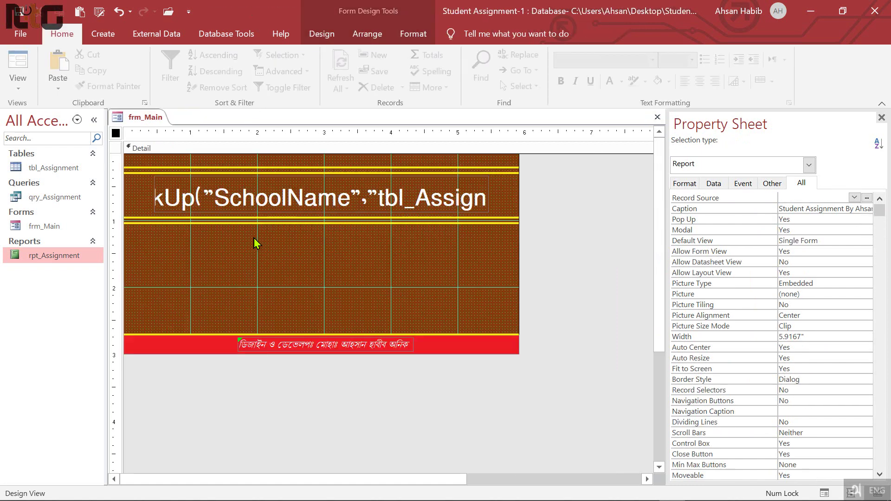
Step: Preview frm_Main with its new caption in Form View, return to Design View and close the form
key("F5")
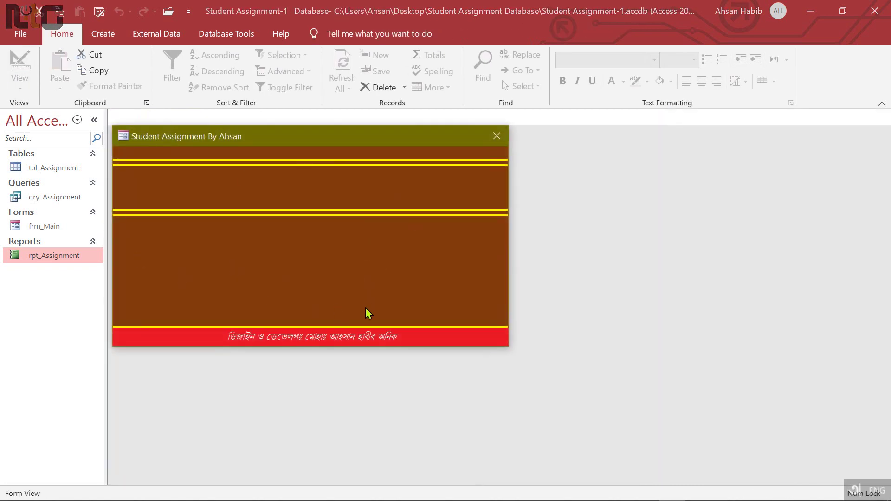
right_click(338, 258)
left_click(398, 302)
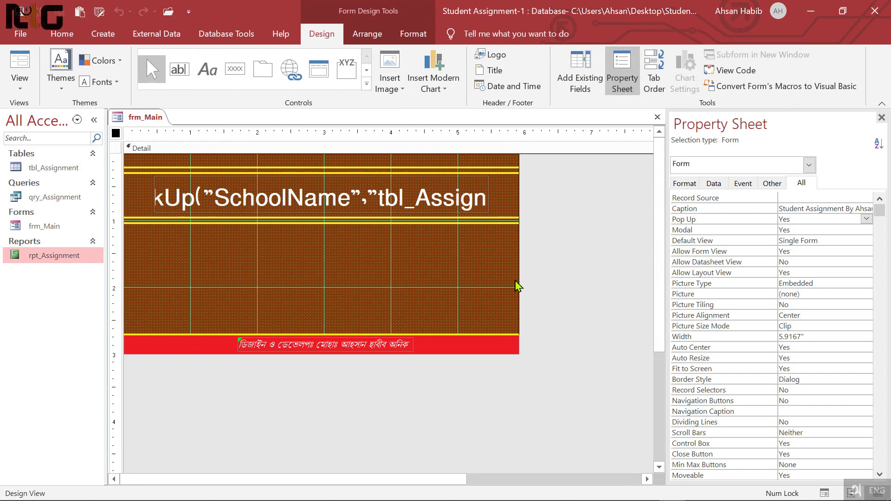
left_click(657, 117)
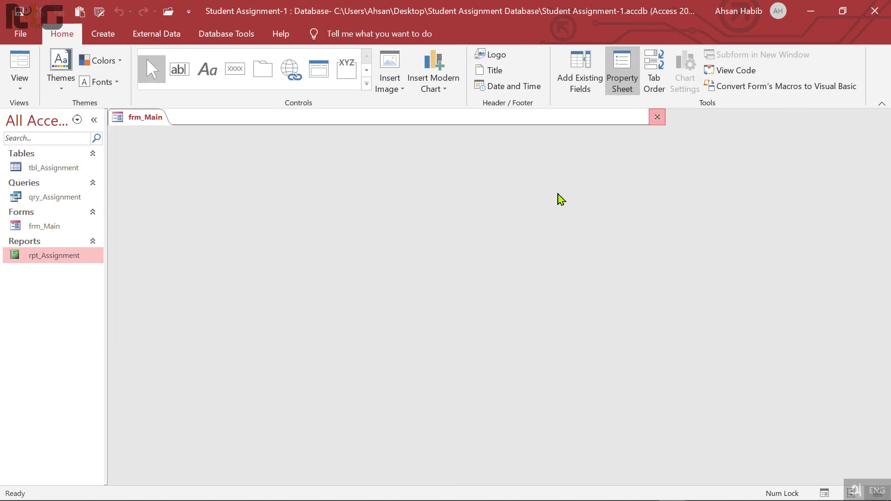
Step: Duplicate the frm_Main form and name the copy frm_Assignment
right_click(48, 230)
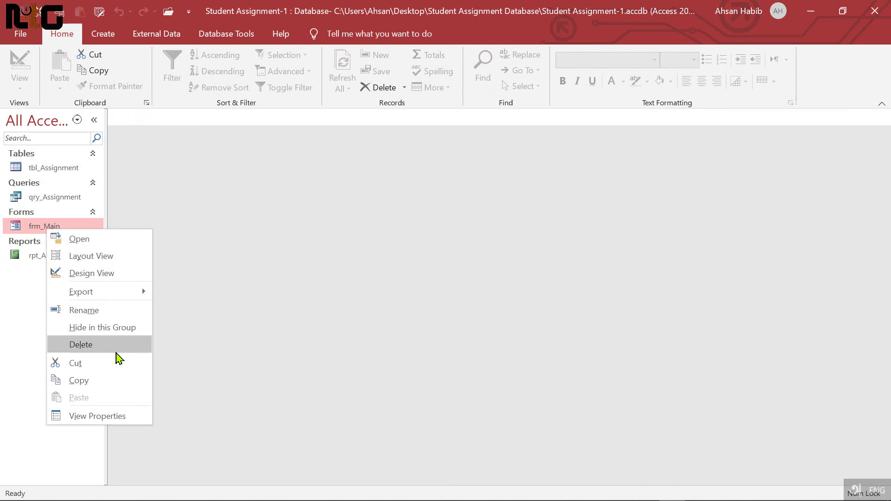
left_click(93, 380)
right_click(69, 293)
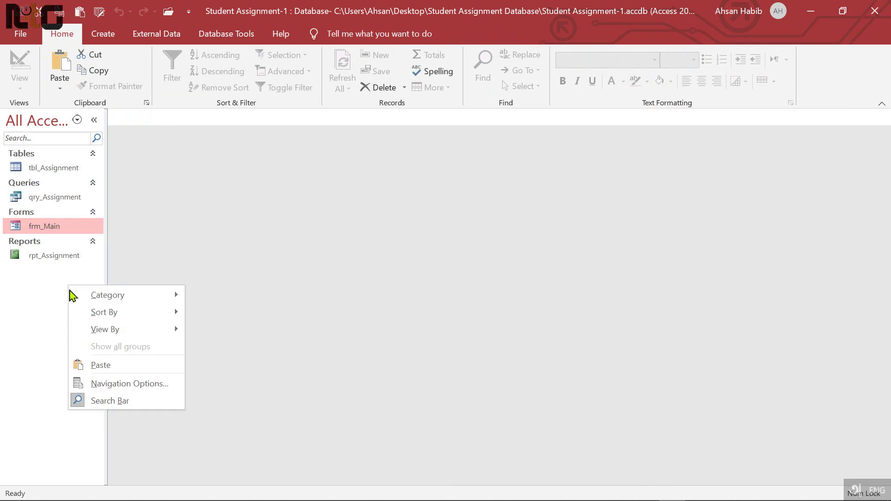
left_click(135, 370)
left_click(511, 180)
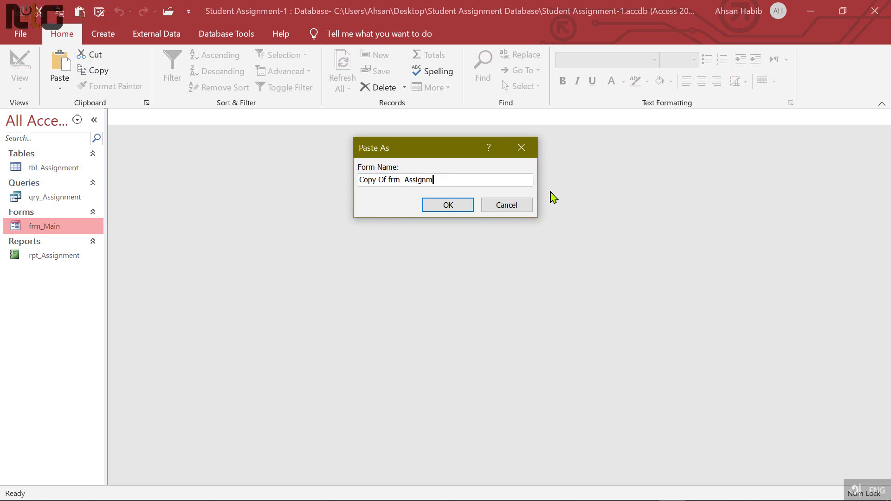
left_click(388, 179)
key("BackSpace")
key("BackSpace")
key("BackSpace")
key("BackSpace")
key("BackSpace")
key("BackSpace")
key("BackSpace")
key("BackSpace")
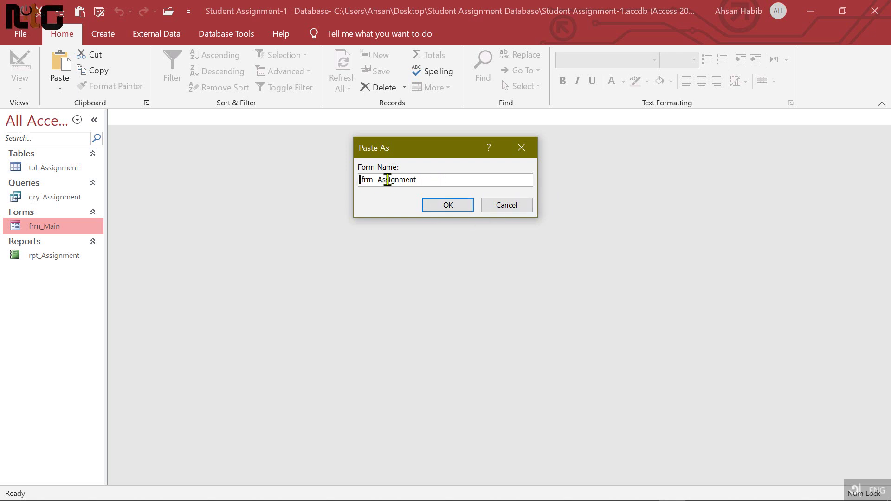
key("Return")
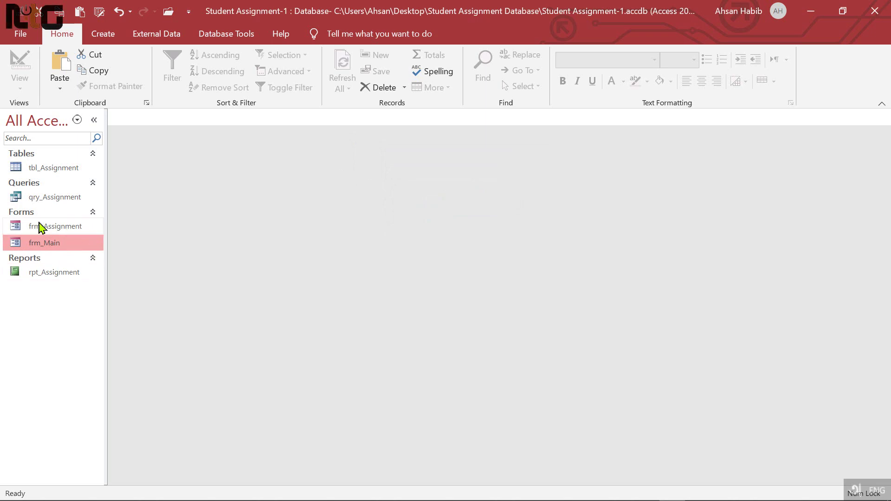
Step: Open frm_Assignment in Design View and delete its SchoolName lookup text box
right_click(68, 231)
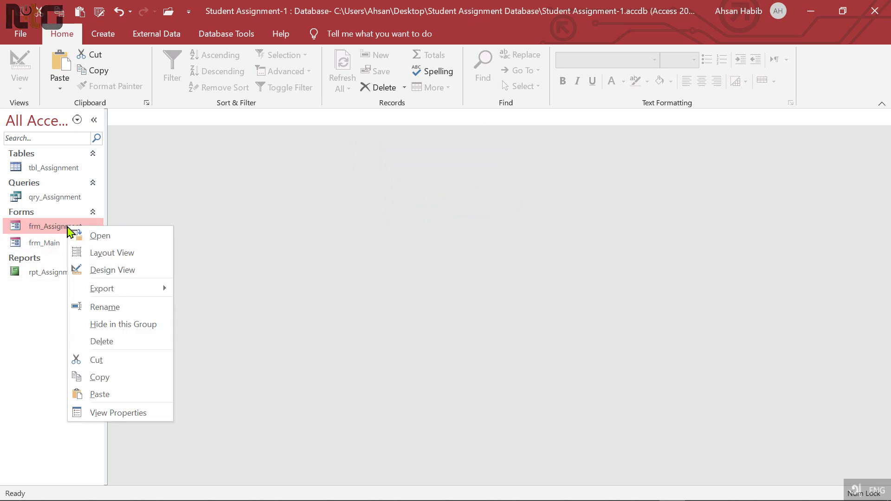
left_click(132, 272)
left_click(228, 201)
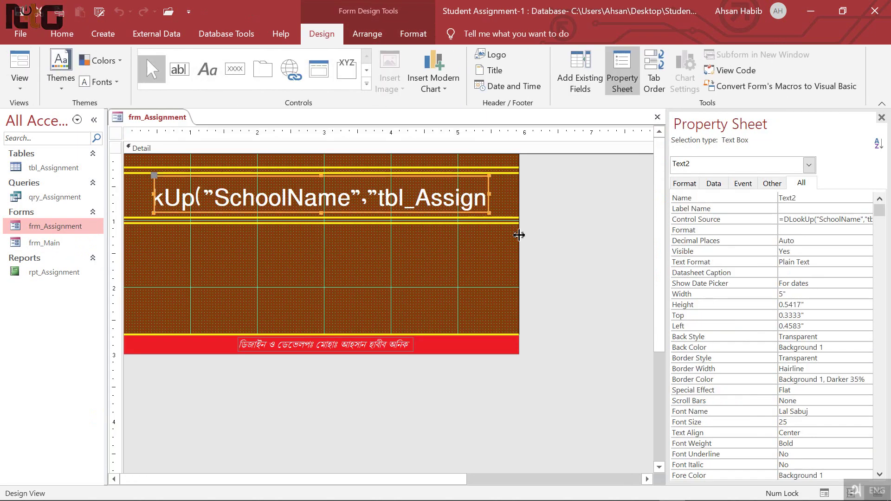
key("Delete")
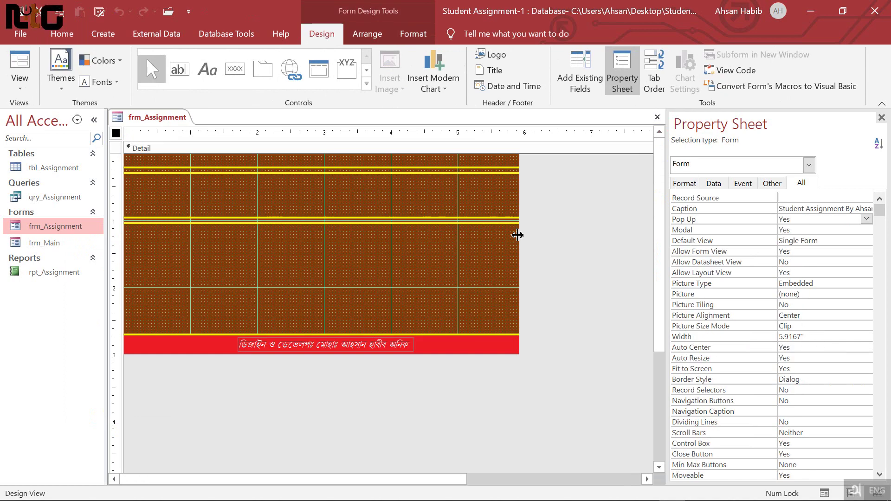
Step: Copy the "এ্যাসাইনমেন্ট ও মূল্যায়ন কভার" title label from rpt_Assignment into frm_Assignment and place it in the heading area
right_click(49, 273)
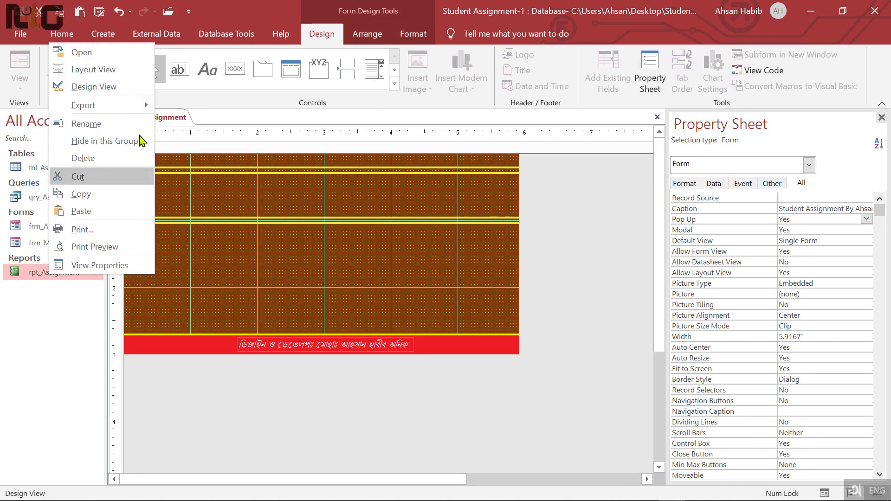
left_click(112, 85)
left_click(436, 263)
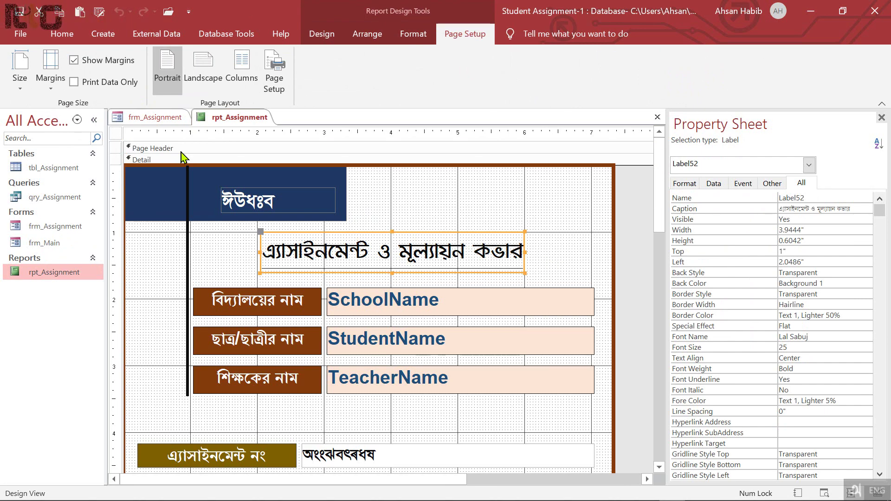
left_click(154, 117)
left_click(308, 256)
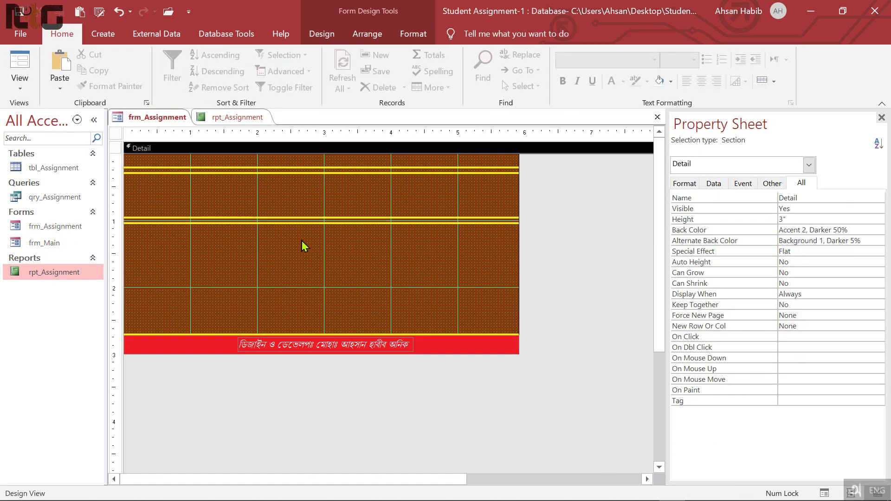
right_click(302, 244)
left_click(344, 284)
left_click_drag(353, 186, 402, 196)
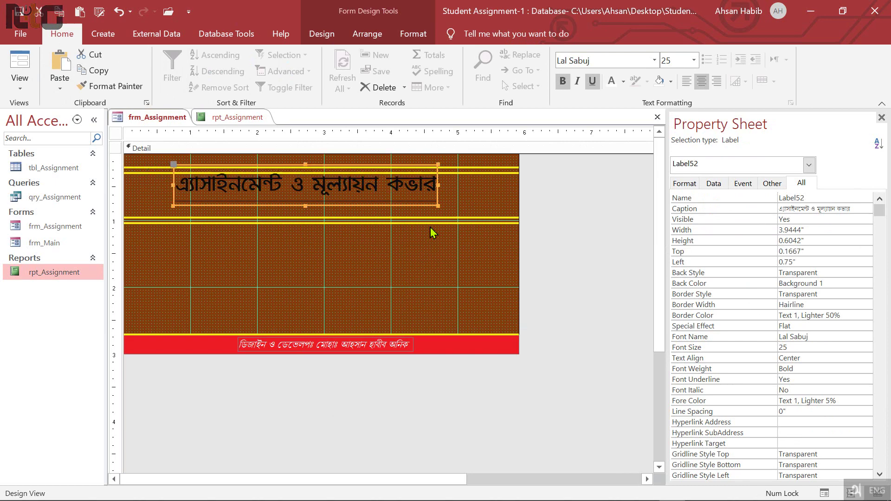
Step: Make the heading label's text white and append the word "ফর্ম" to it
left_click(418, 35)
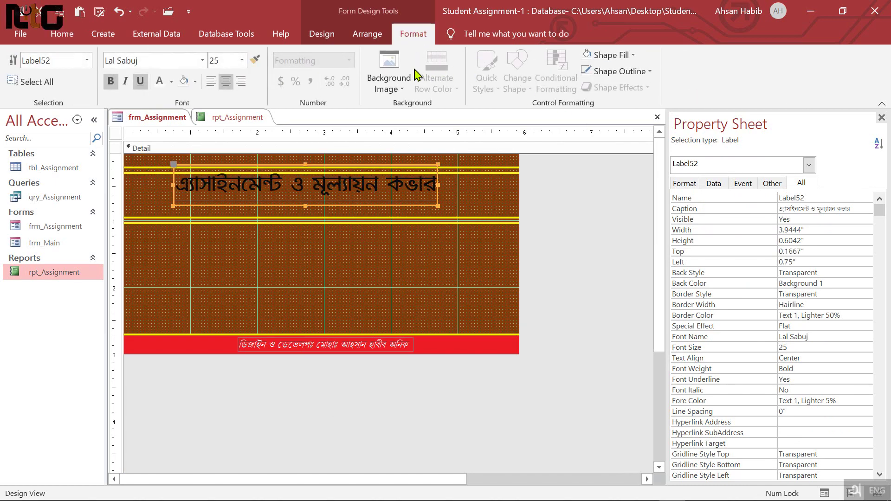
left_click(159, 81)
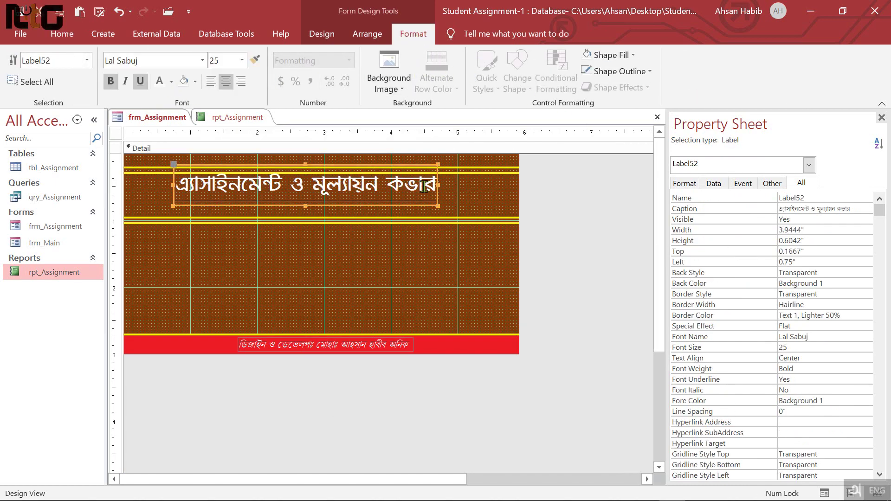
key("alt+shift")
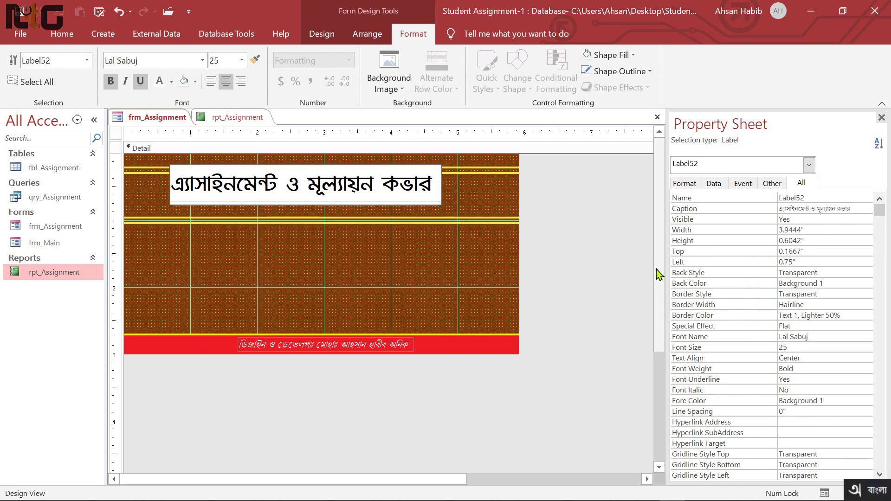
type("ফম")
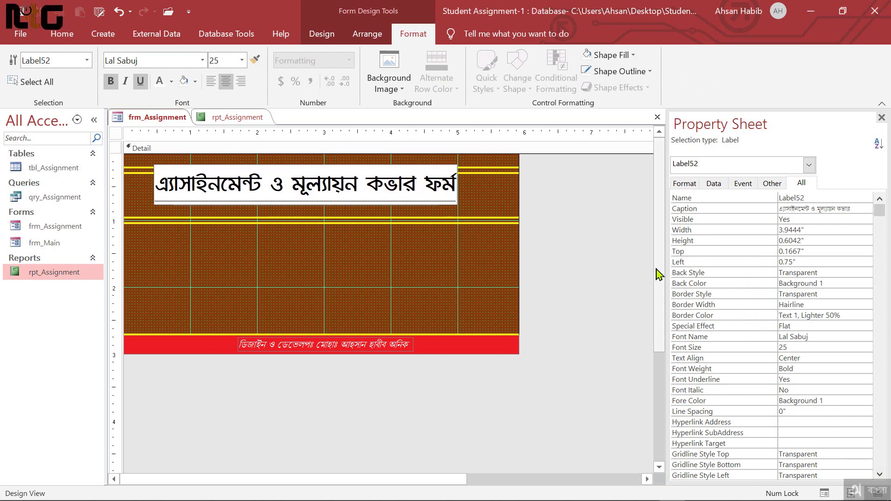
left_click(573, 247)
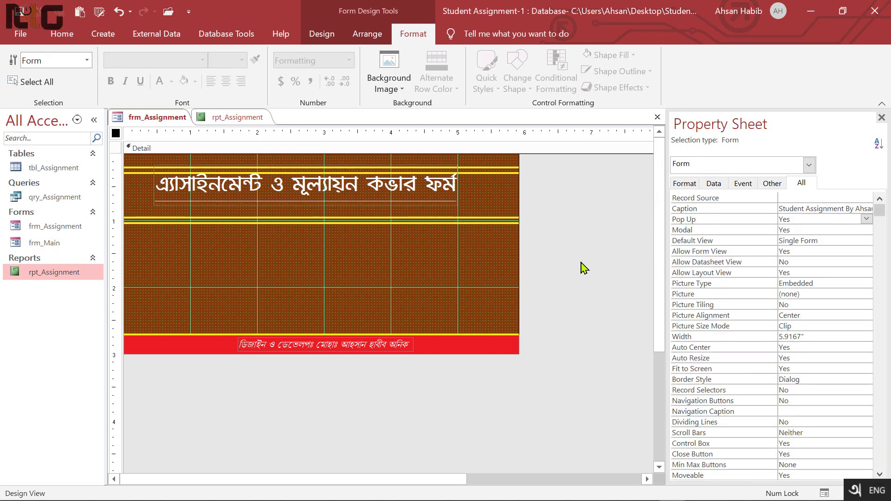
Step: Enlarge the form's detail area to about 7.6 by 4.2 inches and stretch the four heading lines to about 7.5 inches wide
left_click_drag(519, 354, 631, 431)
left_click_drag(544, 170, 486, 225)
left_click_drag(542, 163, 495, 222)
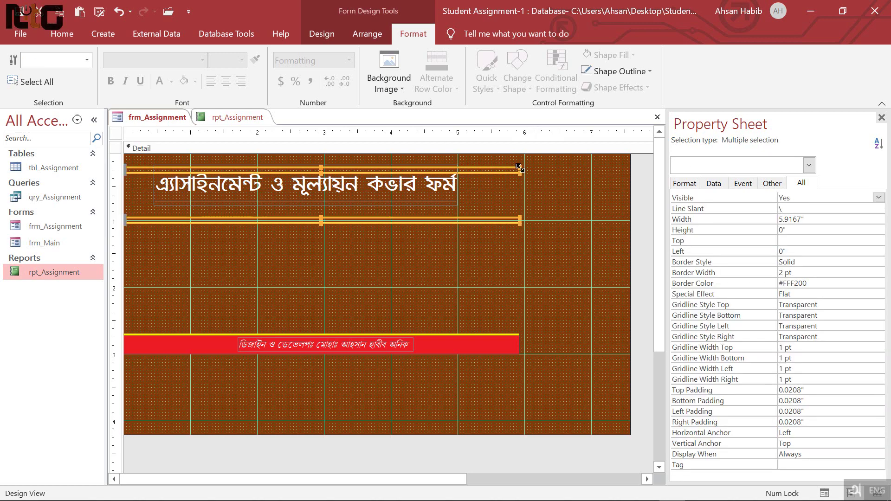
left_click_drag(519, 167, 628, 170)
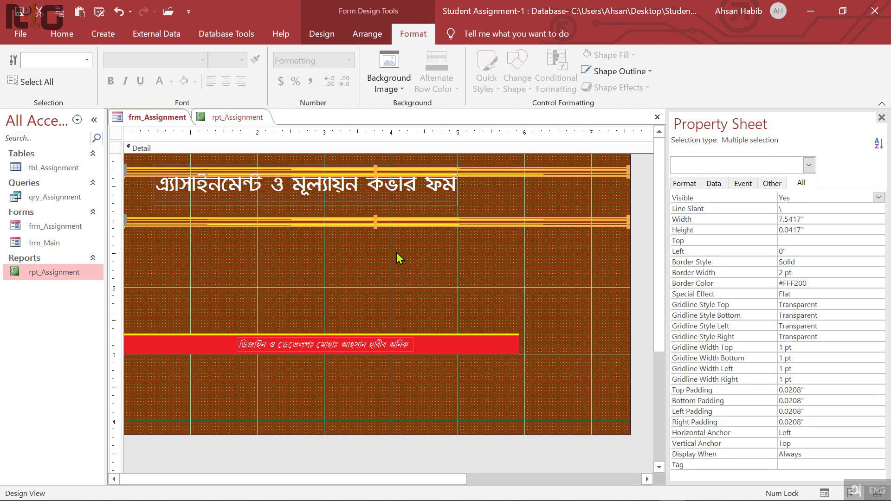
Step: Nudge the four heading lines up and shift the title label right to 1.4583 inches from the form's left edge
key("Up")
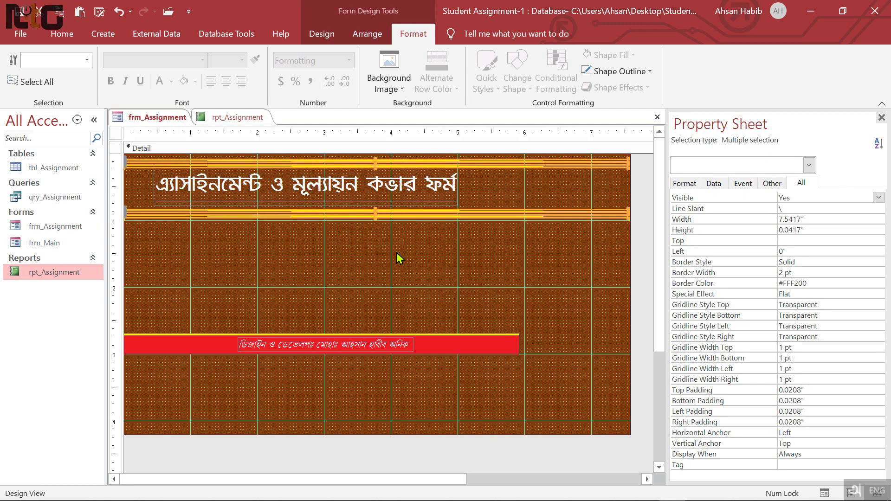
left_click(402, 252)
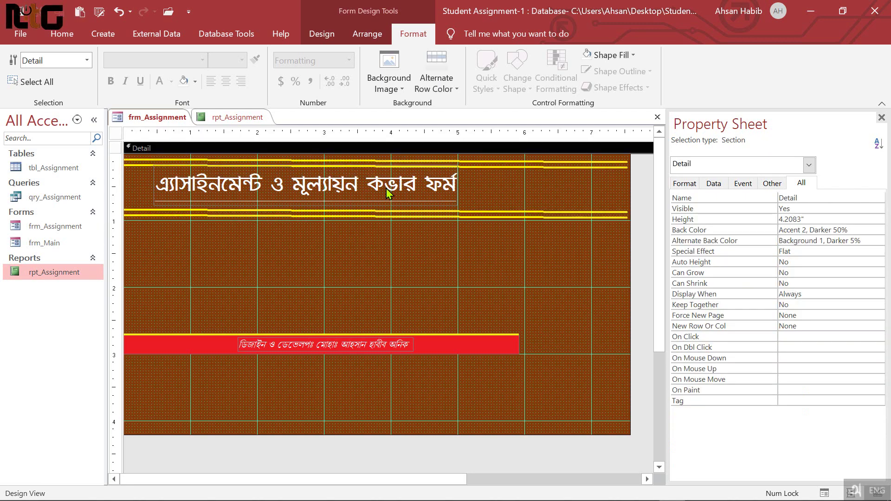
key("Tab")
key("Right")
key("Right")
key("Right")
key("Right")
key("Right")
key("Right")
key("Right")
key("Right")
key("Right")
key("Right")
key("Right")
key("Right")
key("Right")
key("Right")
key("Right")
key("Right")
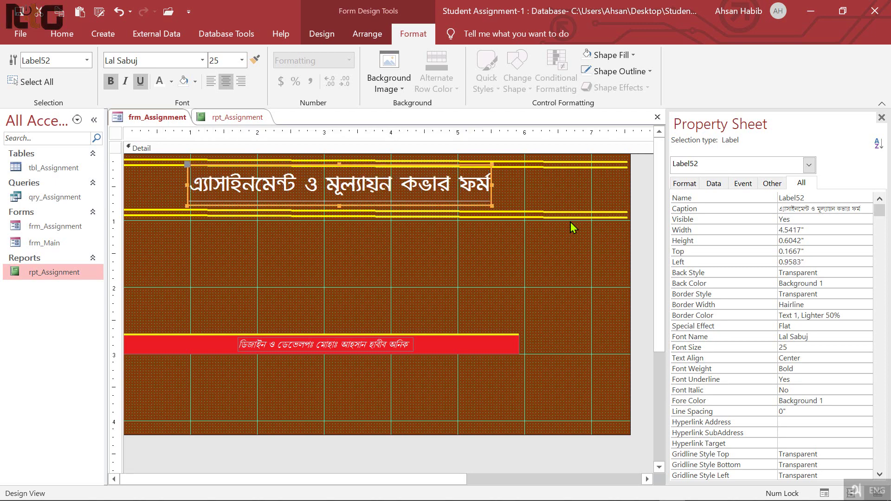
key("Right")
key("Right")
key("Right")
key("Right")
key("Right")
key("Right")
key("Right")
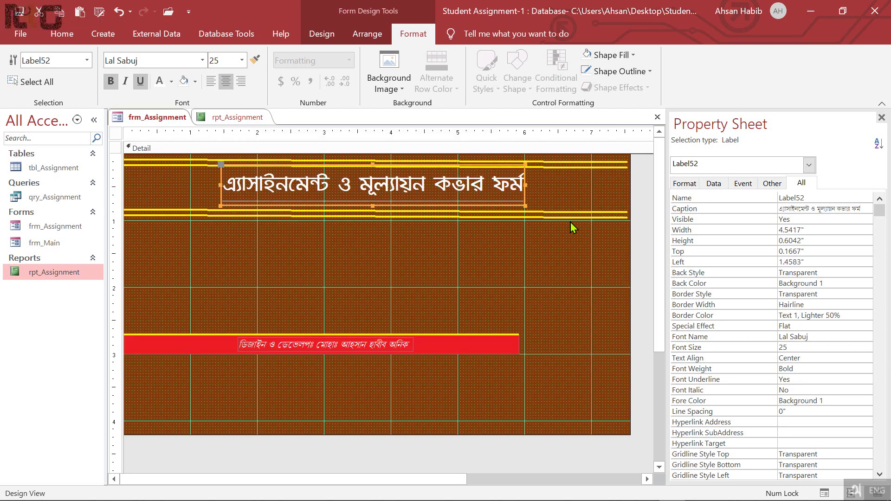
left_click(596, 237)
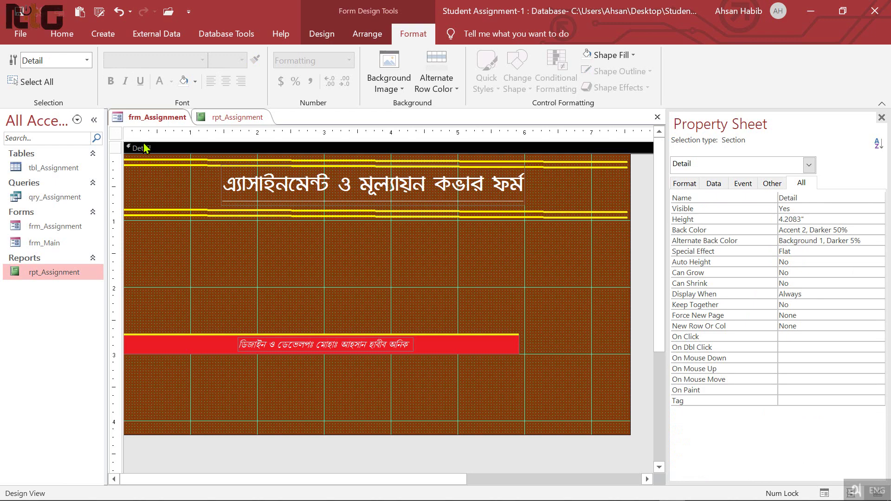
Step: Preview frm_Assignment in Form View to check its heading, and return it to Design View
left_click(79, 41)
left_click(19, 70)
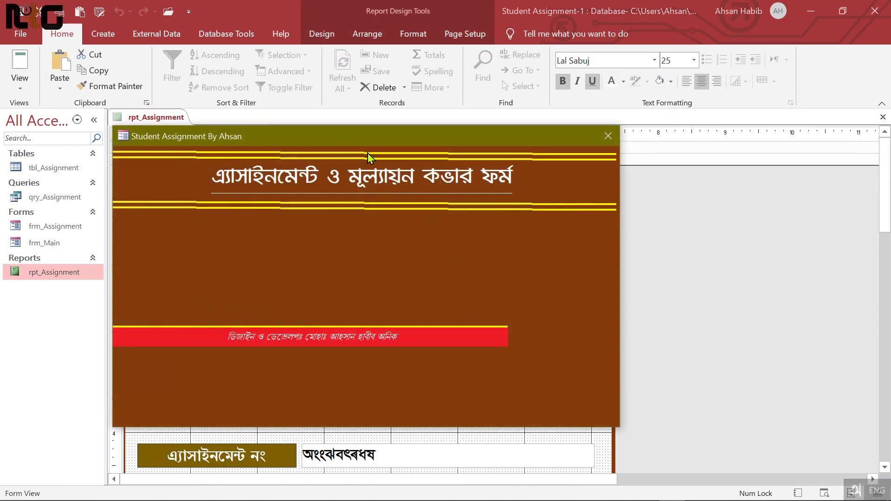
right_click(436, 242)
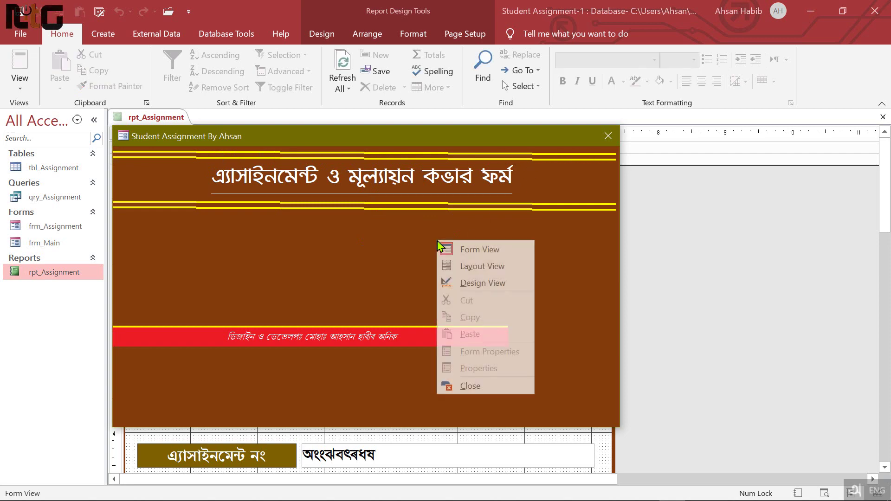
left_click(483, 284)
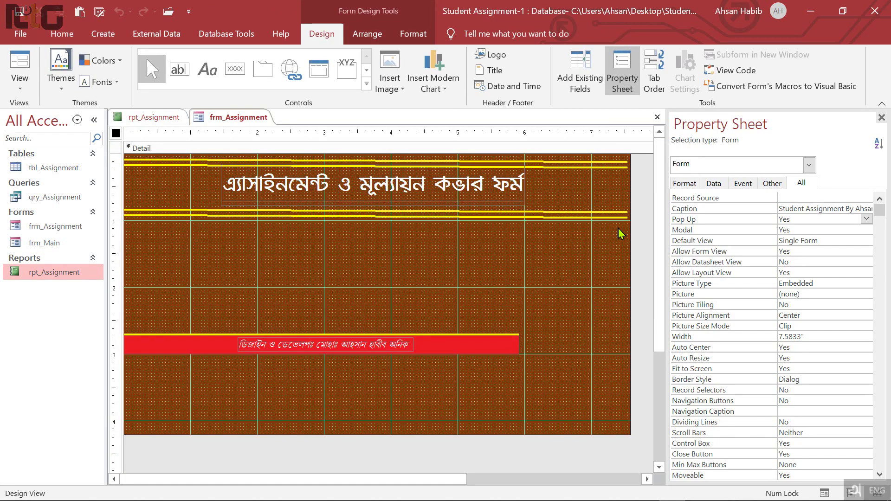
Step: Delete the four slanted yellow lines above and below the form's title
left_click_drag(618, 228, 614, 210)
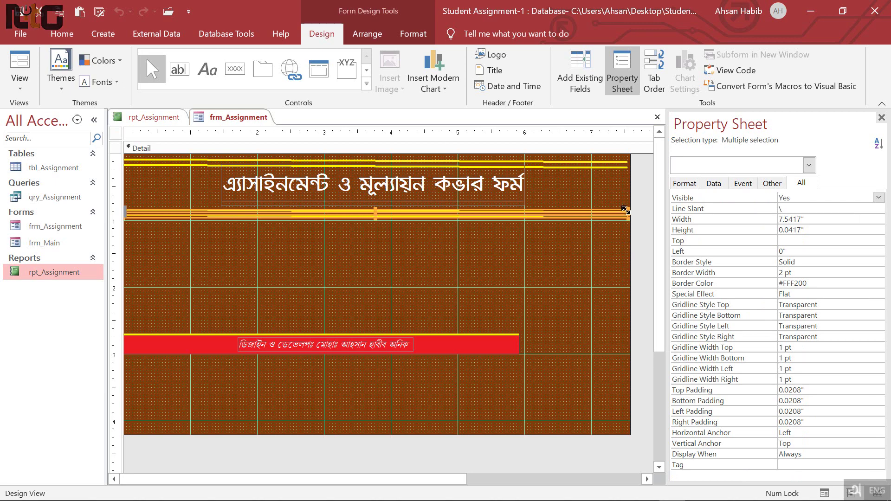
left_click(191, 243)
left_click_drag(191, 243, 150, 200)
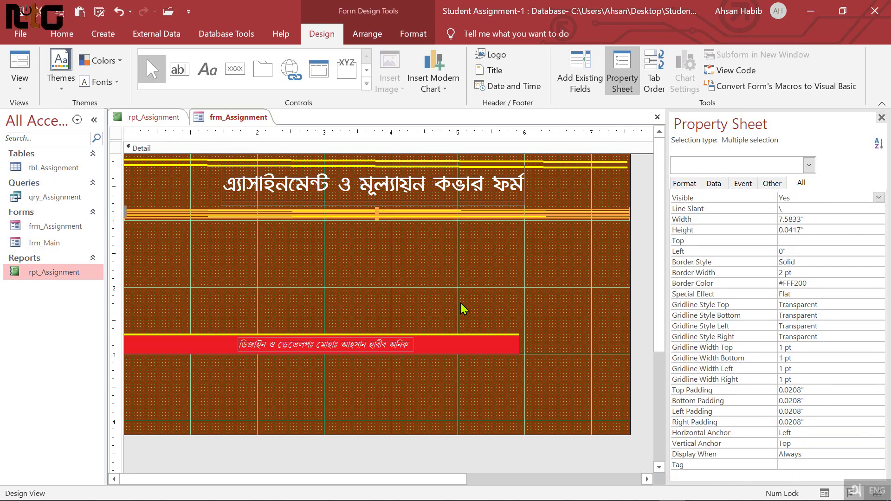
key("Delete")
left_click(605, 163)
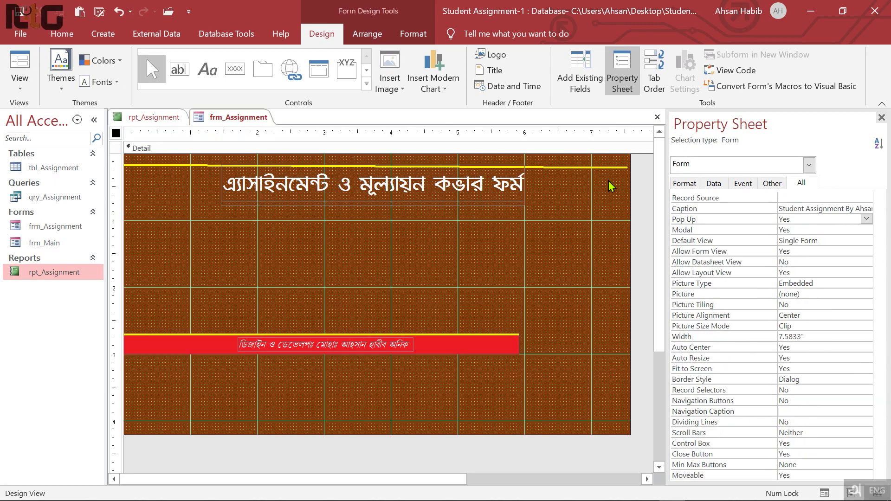
left_click(605, 166)
key("Delete")
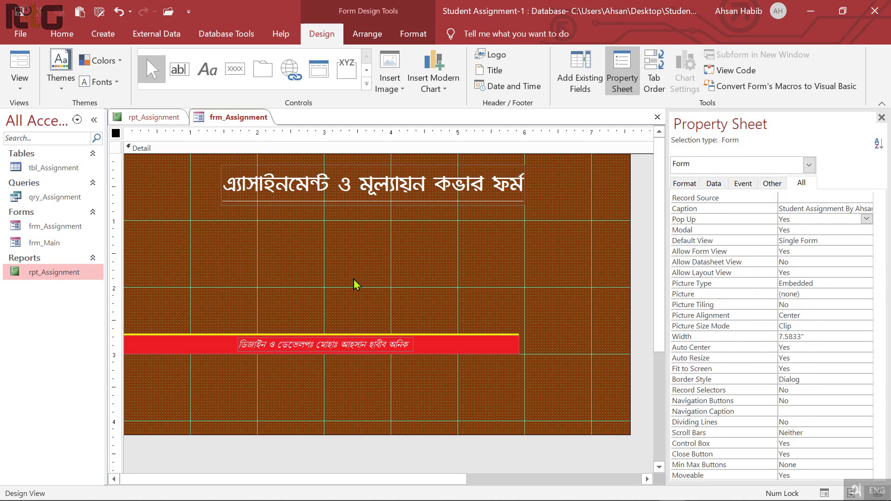
Step: Duplicate the yellow line above the red footer band and move the copy up to 0.0833 inches from the form's top
left_click(386, 333)
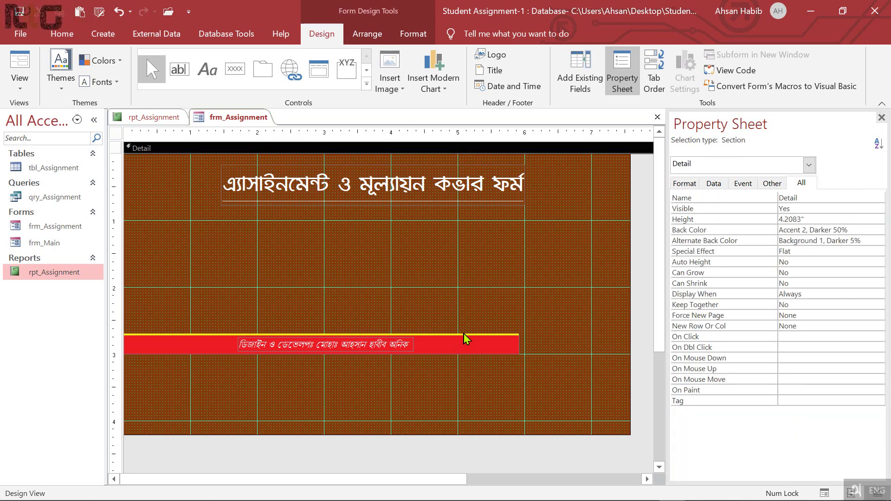
left_click(464, 334)
key("ctrl+c")
key("ctrl+v")
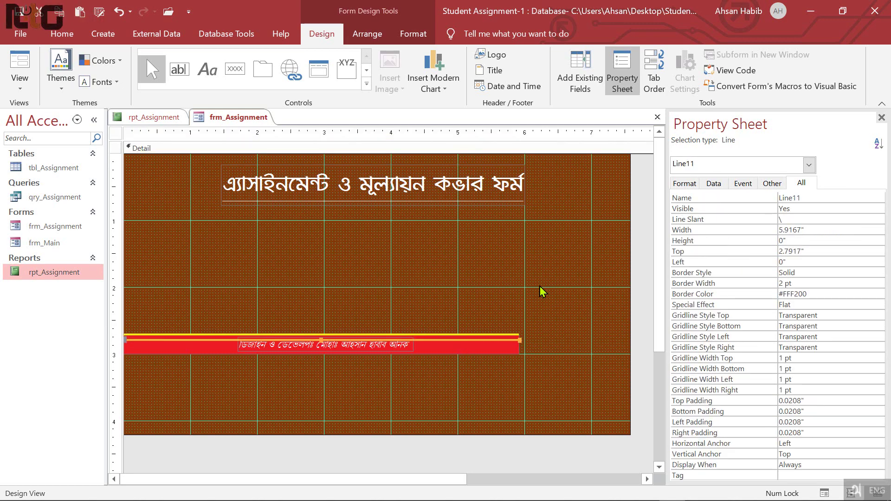
key("Up")
key("Up")
key("Up")
key("Up")
key("Up")
key("Up")
key("Up")
key("Up")
key("Up")
key("Up")
key("Up")
key("Up")
key("Up")
key("Up")
key("Up")
key("Up")
key("Up")
key("Up")
key("Up")
key("Up")
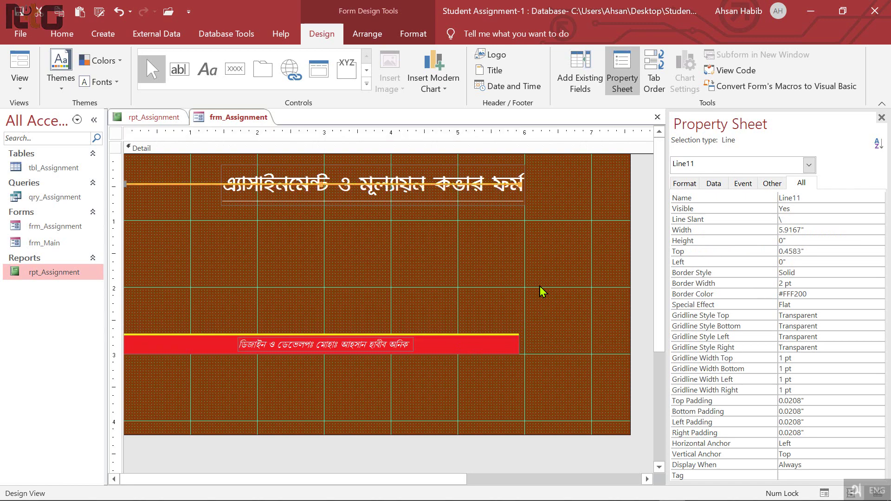
key("Up")
key("Up")
key("Up")
key("Up")
key("Up")
key("Up")
key("Up")
key("Up")
key("Up")
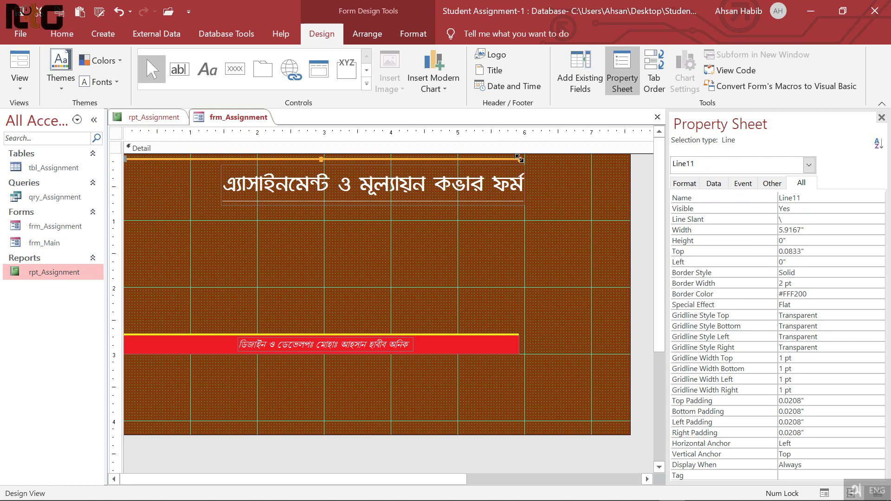
Step: Stretch the copied line across the form to 7.625 inches wide and duplicate it just below, at 0.1667 inches from the top
left_click_drag(519, 159, 634, 164)
key("ctrl+c")
key("ctrl+v")
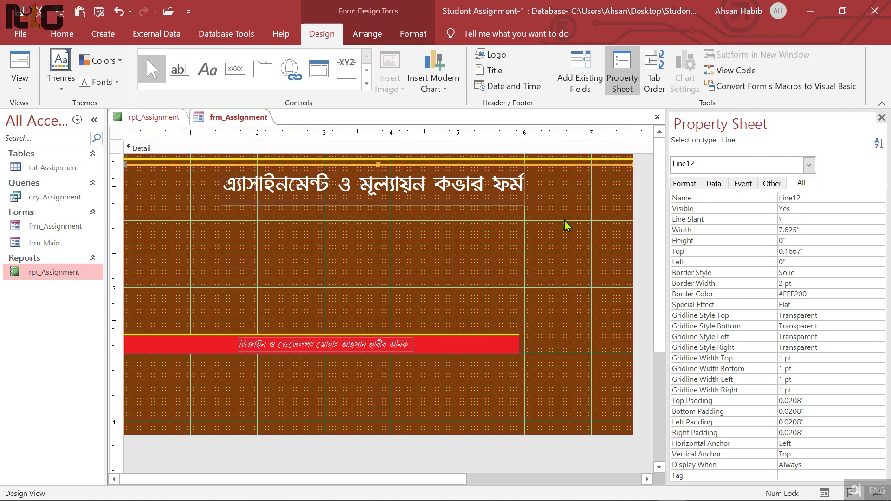
Step: Duplicate the pair of yellow heading lines and place the copies directly below the title label
left_click(586, 159, "shift")
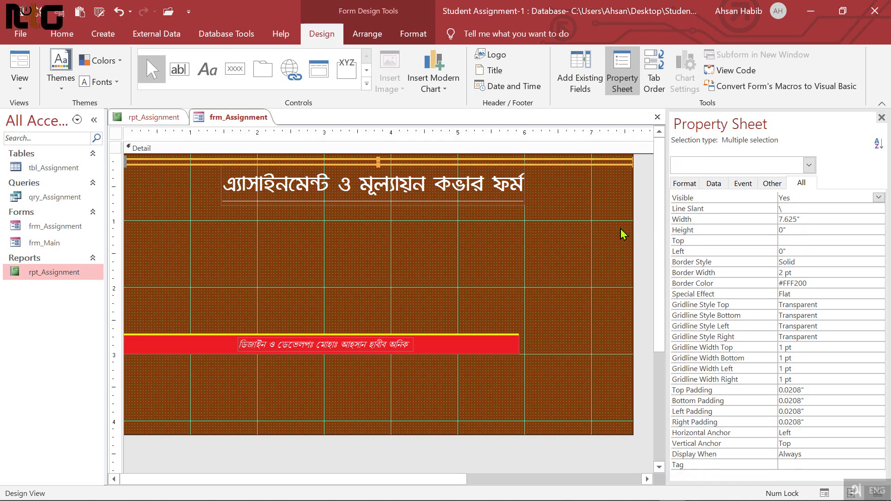
key("ctrl+c")
key("ctrl+v")
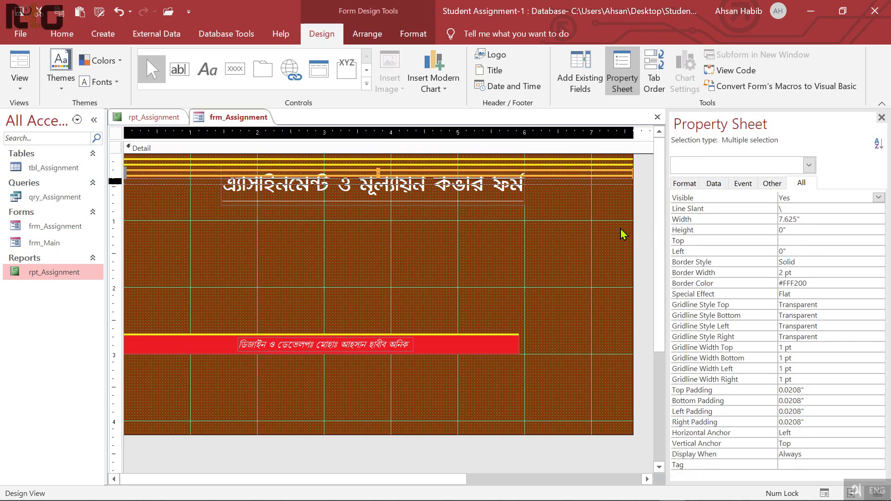
key("Down")
key("Down")
key("Down")
key("Down")
key("Down")
key("Down")
key("Down")
key("Down")
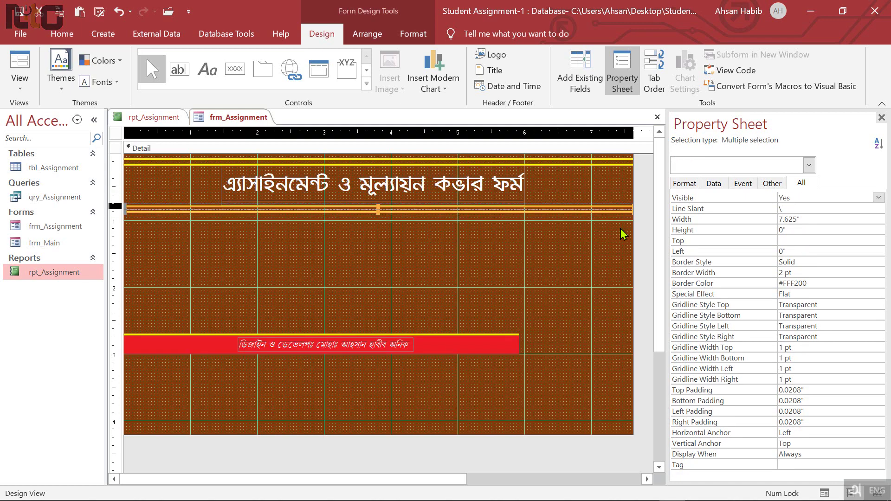
left_click(620, 228)
Step: Raise the title label to 0.0833 inches from the top so it sits between the two line pairs
key("Tab")
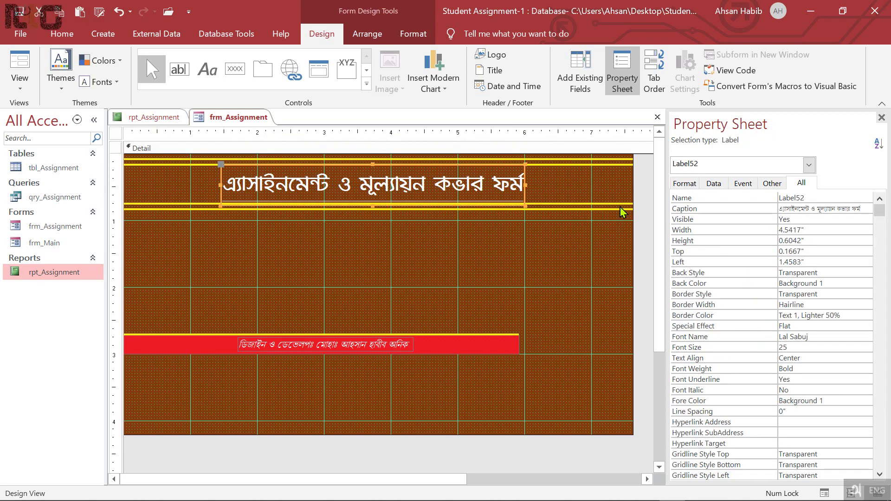
key("Up")
key("Up")
key("Up")
key("Up")
key("Up")
key("Up")
key("Up")
key("Up")
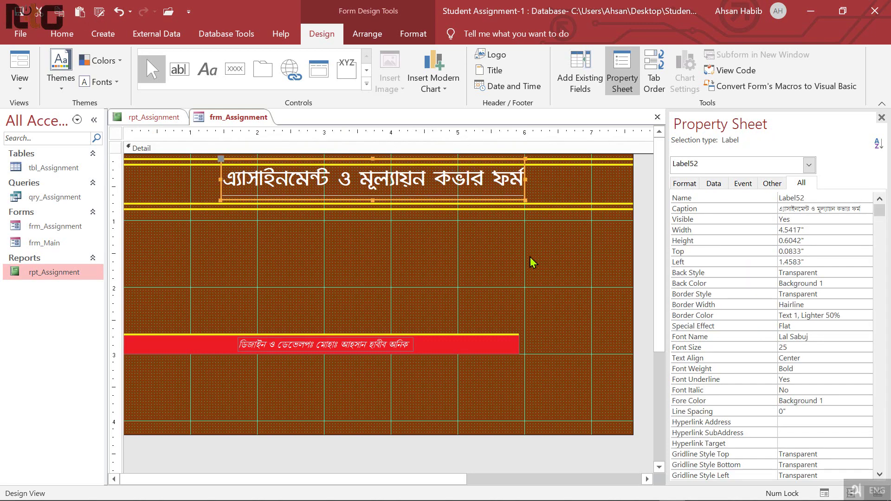
left_click(532, 263)
Step: Move the red footer band, its yellow line and credit label to the form's bottom edge, and stretch the band and line to full form width
left_click_drag(306, 306, 443, 364)
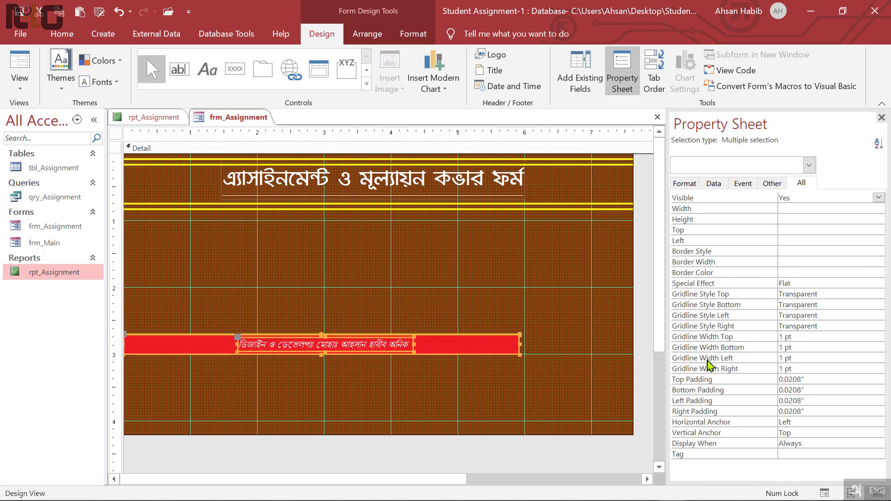
scroll(647, 343, "down", 3)
key("Down")
key("Down")
key("Down")
key("Down")
key("Down")
key("Down")
key("Down")
key("Down")
key("Down")
key("Down")
key("Down")
key("Down")
key("Down")
key("Down")
key("Down")
key("Down")
key("Down")
key("Down")
key("Down")
key("Down")
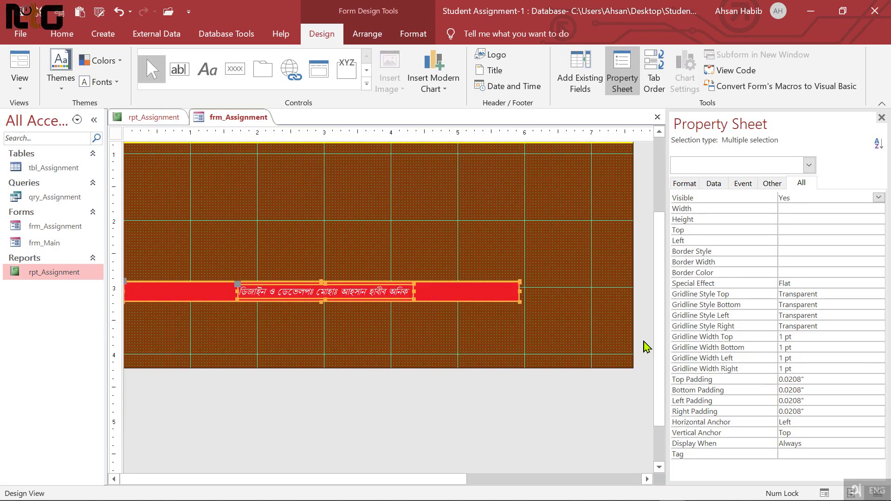
key("Down")
key("Down")
key("Down")
key("Down")
key("Down")
key("Down")
key("Down")
key("Down")
key("Down")
key("Down")
key("Down")
key("Down")
key("Down")
key("Down")
key("Down")
key("Down")
key("Down")
key("Down")
key("Down")
key("Down")
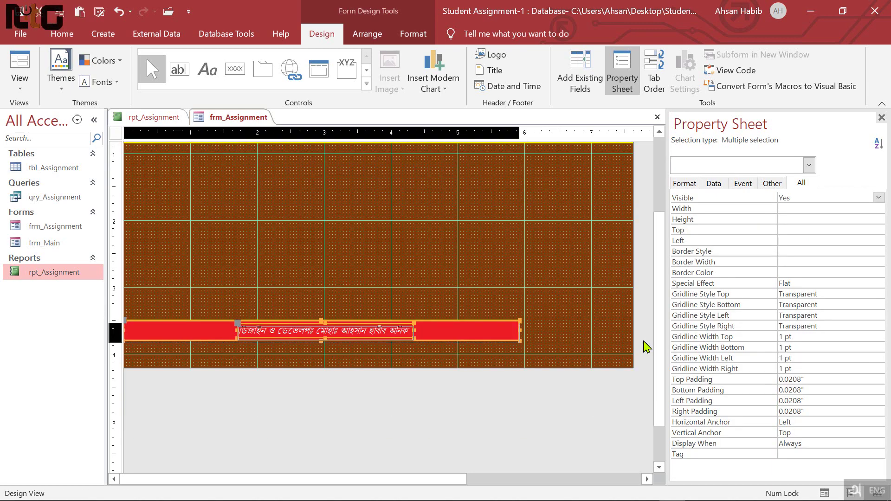
key("Down")
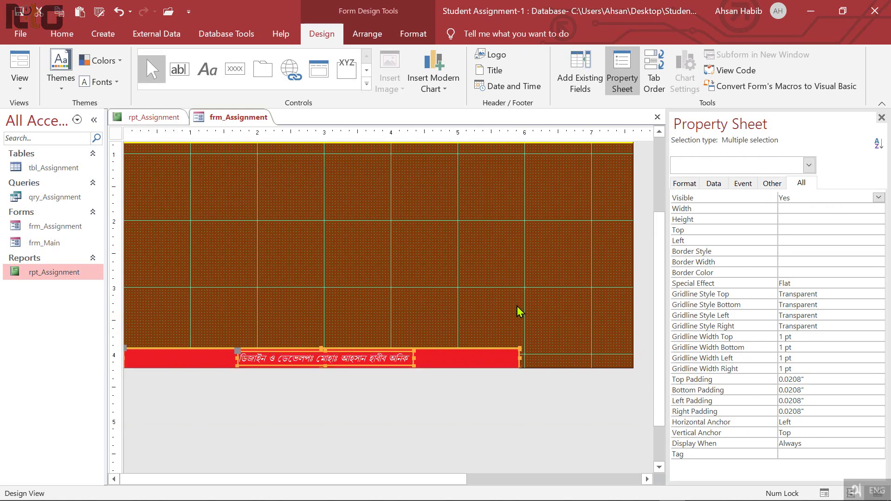
left_click_drag(499, 339, 633, 357)
left_click(454, 325)
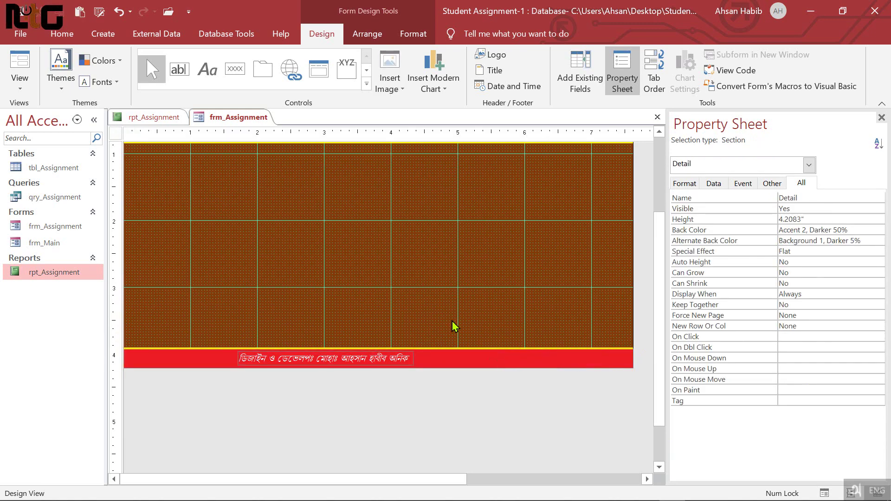
Step: Move the credit label to the middle of the red footer band, about 2.75 inches from the form's left edge
left_click(376, 362)
key("Right")
key("Right")
key("Right")
key("Right")
key("Right")
key("Right")
key("Right")
key("Right")
key("Right")
key("Right")
key("Right")
key("Right")
key("Right")
key("Right")
key("Right")
key("Right")
key("Right")
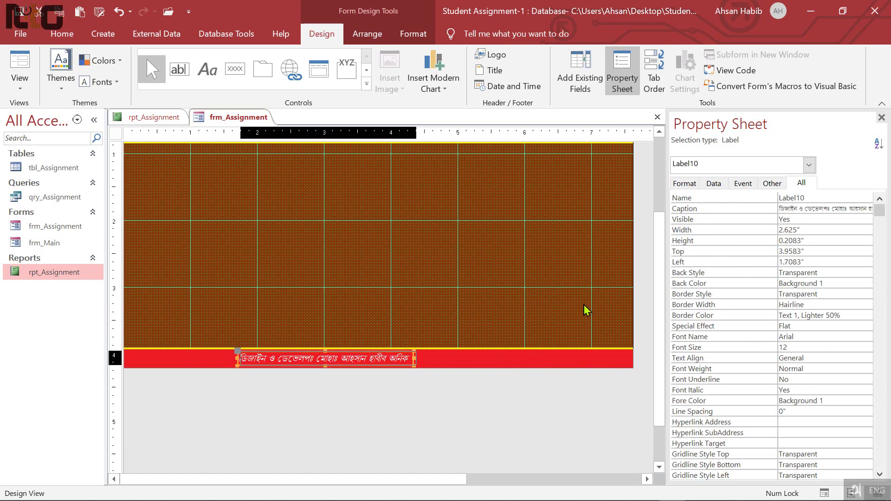
key("Left")
key("Left")
key("Left")
key("Left")
key("Left")
key("Left")
key("Left")
key("Left")
key("Left")
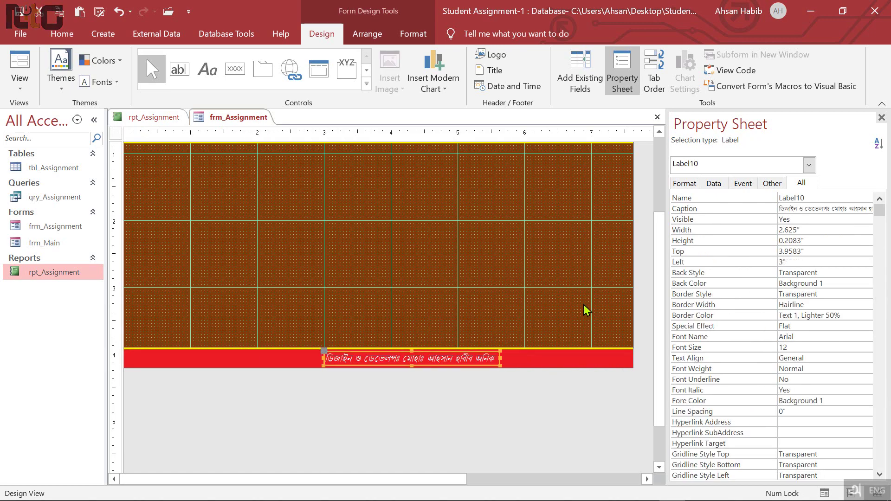
left_click(468, 277)
scroll(492, 275, "up", 3)
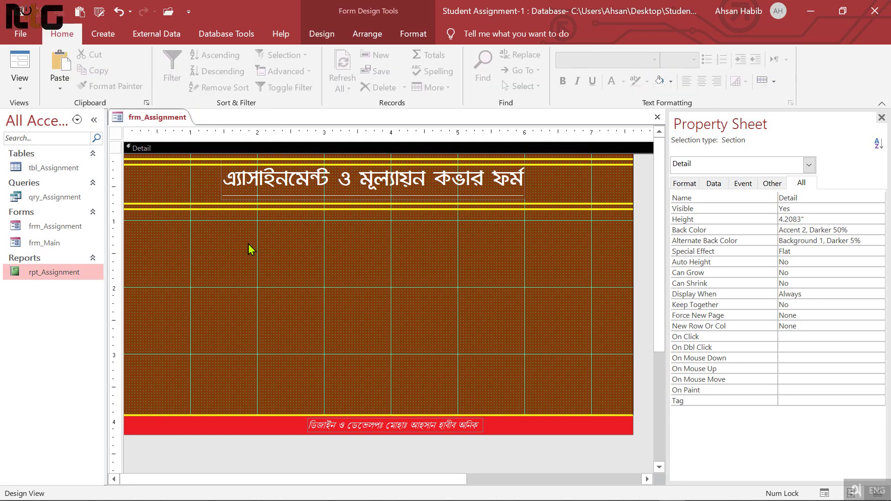
Step: Set the form's Record Source to qry_Assignment
left_click(116, 134)
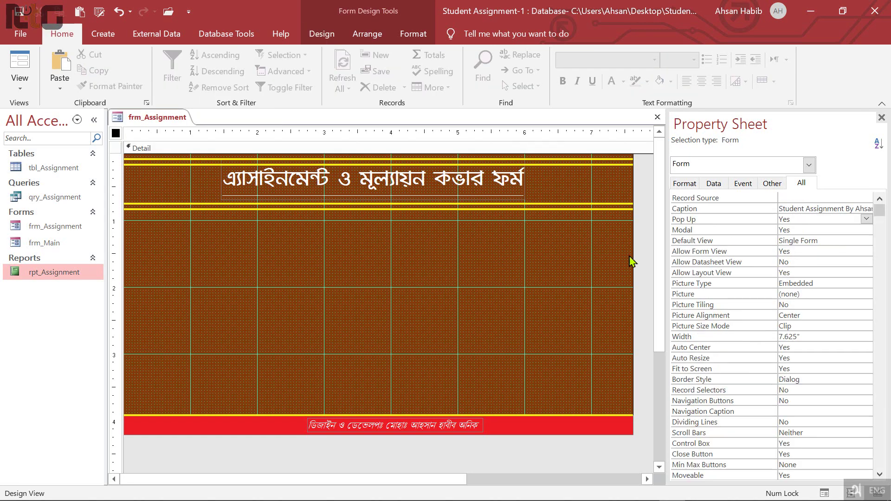
left_click(723, 185)
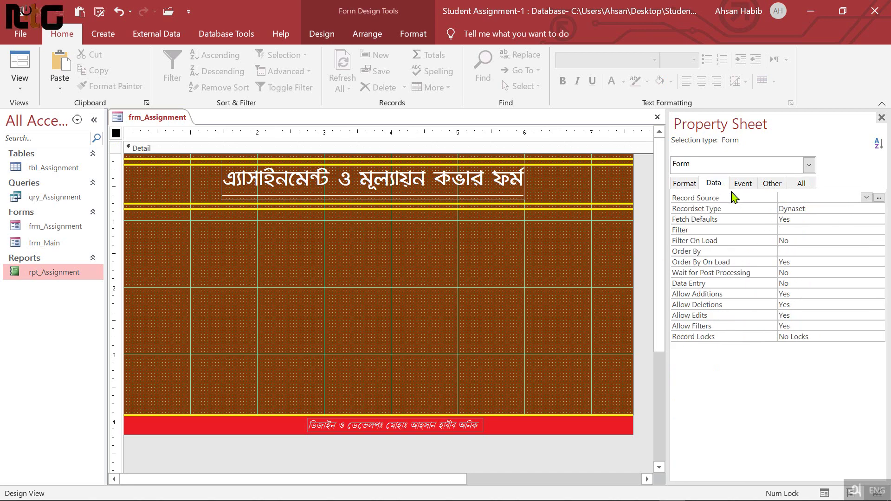
left_click(866, 197)
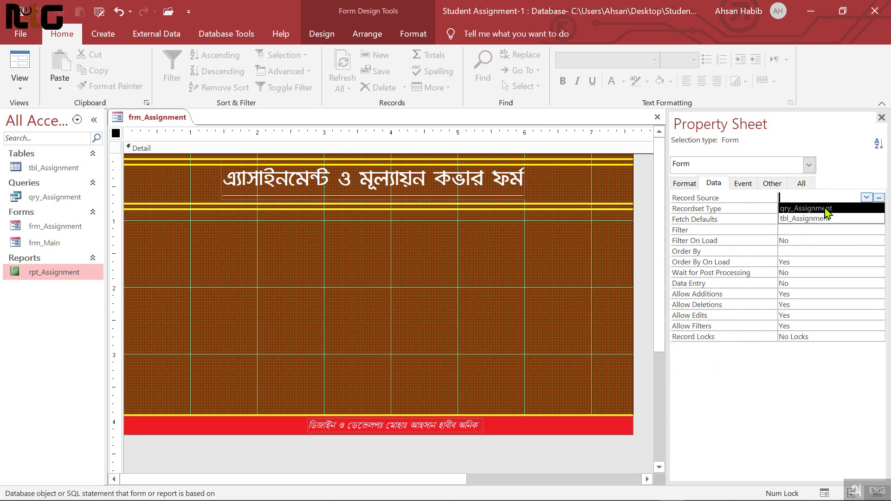
left_click(840, 208)
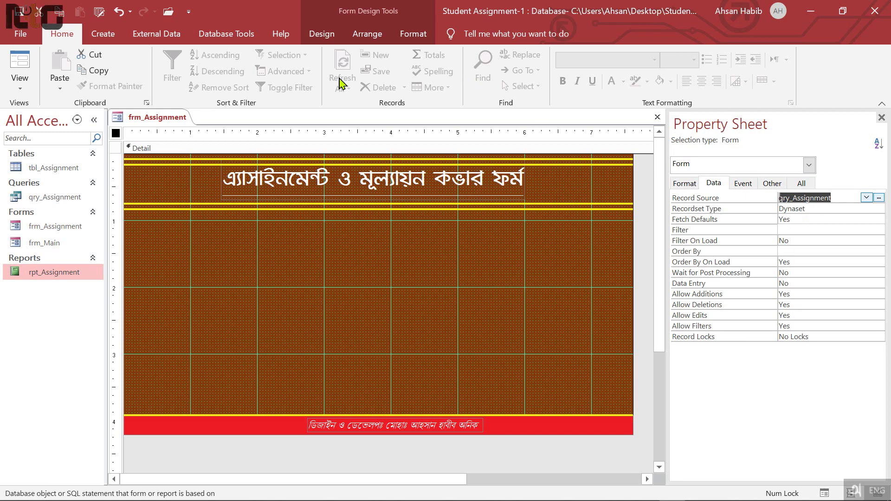
Step: Add all query fields from AssSerial through CDate to the Detail section below the heading
left_click(325, 35)
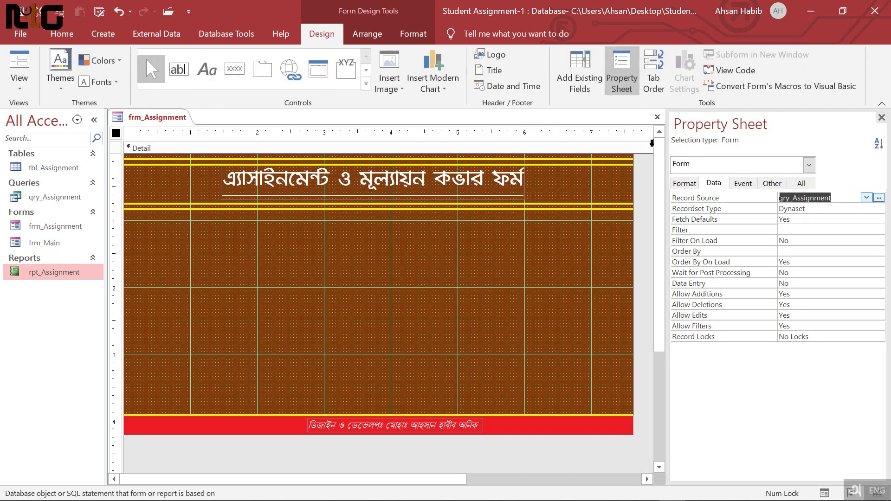
left_click(581, 70)
left_click(699, 173)
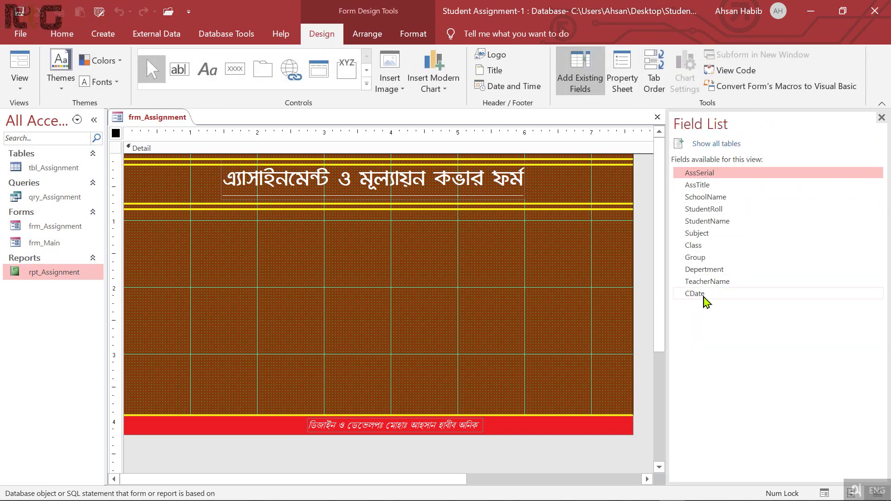
left_click(705, 295, "shift")
left_click_drag(692, 185, 409, 257)
left_click_drag(258, 240, 258, 239)
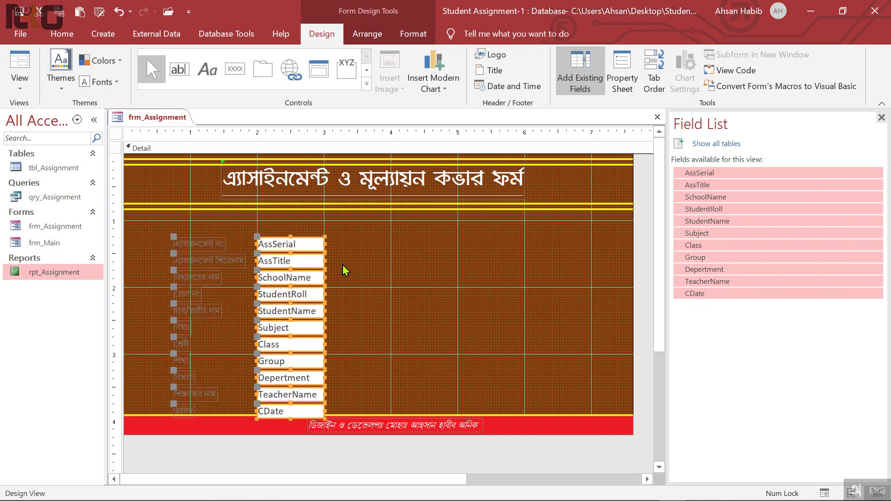
Step: Arrange the added fields in a stacked layout with Narrow control padding, and remove the layout to free the controls
left_click(367, 33)
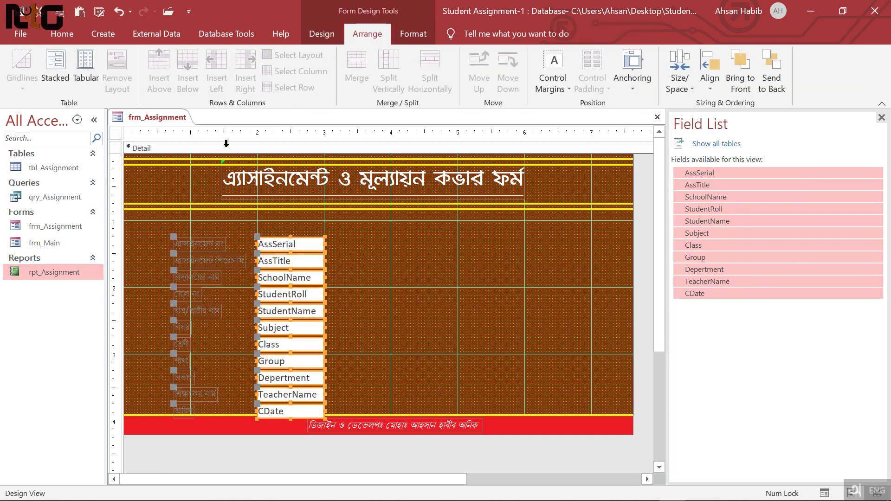
left_click(56, 70)
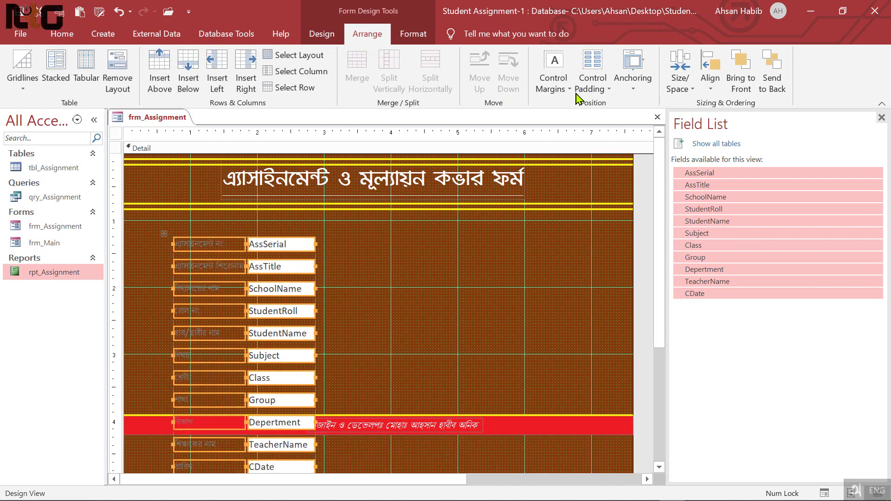
left_click(609, 89)
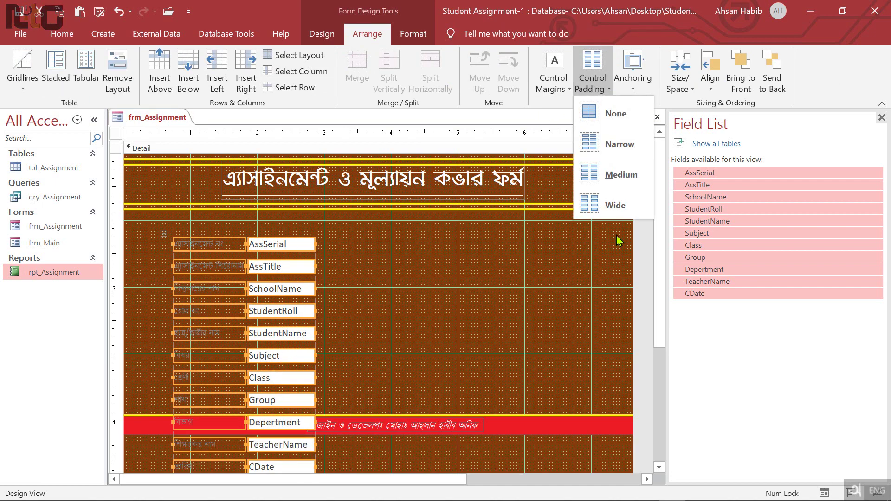
left_click(618, 144)
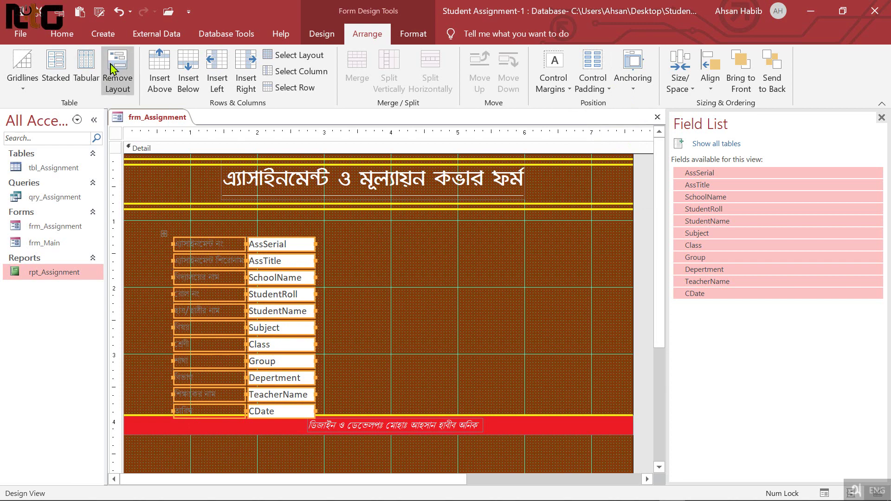
left_click(117, 77)
Step: Move the block of fields up and left to just below the lower heading lines, about 0.3 inches from the form's left edge
key("Up")
key("Up")
key("Up")
key("Up")
key("Up")
key("Up")
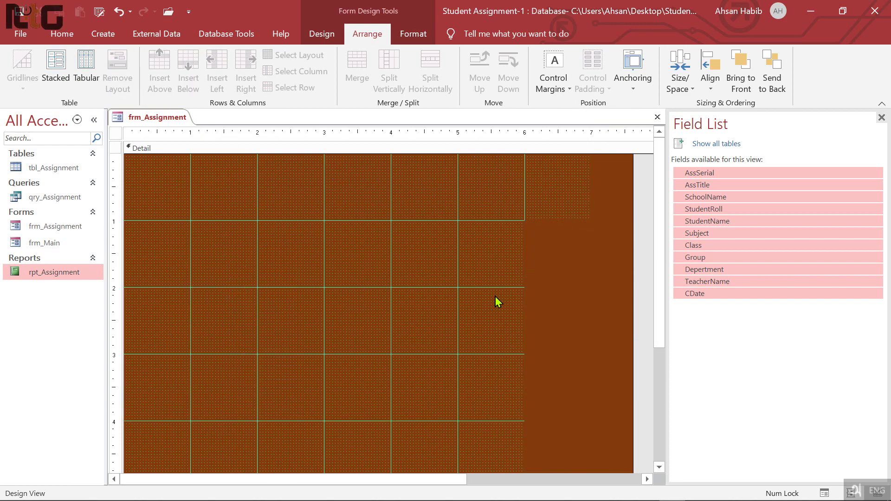
key("Left")
key("Left")
key("Left")
key("Left")
key("Left")
key("Left")
key("Left")
key("Left")
key("Left")
key("Left")
key("Left")
key("Left")
key("Left")
key("Left")
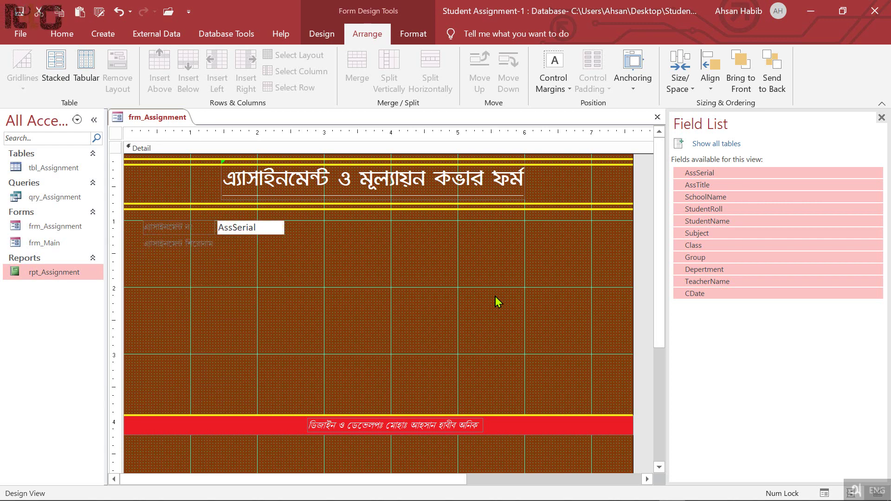
Step: Shorten the Detail section so it ends at the lower edge of the red footer band
left_click(455, 338)
scroll(448, 381, "down", 3)
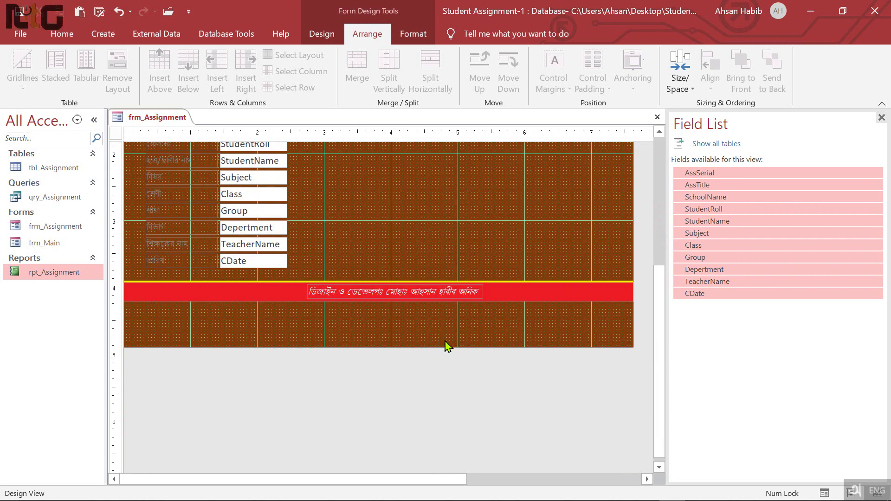
left_click_drag(446, 347, 446, 301)
scroll(339, 257, "up", 3)
Step: Widen the field labels to about 1.7 inches and the text boxes to about 3.6 inches, leaving a narrow gap between the columns
left_click_drag(300, 225, 259, 399)
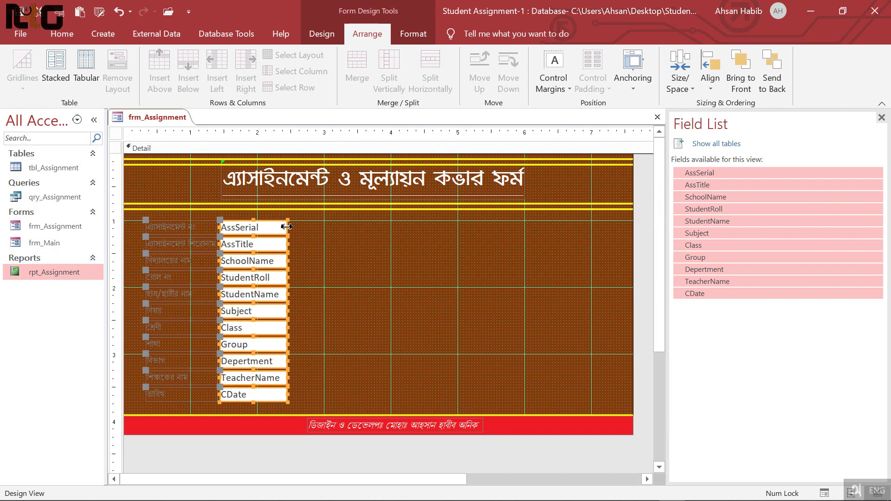
left_click_drag(288, 227, 502, 236)
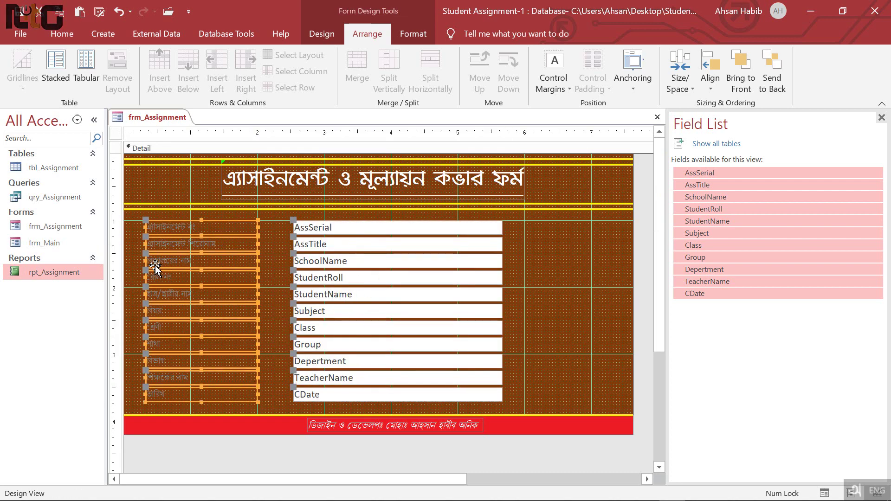
left_click(527, 235)
left_click_drag(525, 226, 375, 404)
left_click_drag(292, 228, 263, 227)
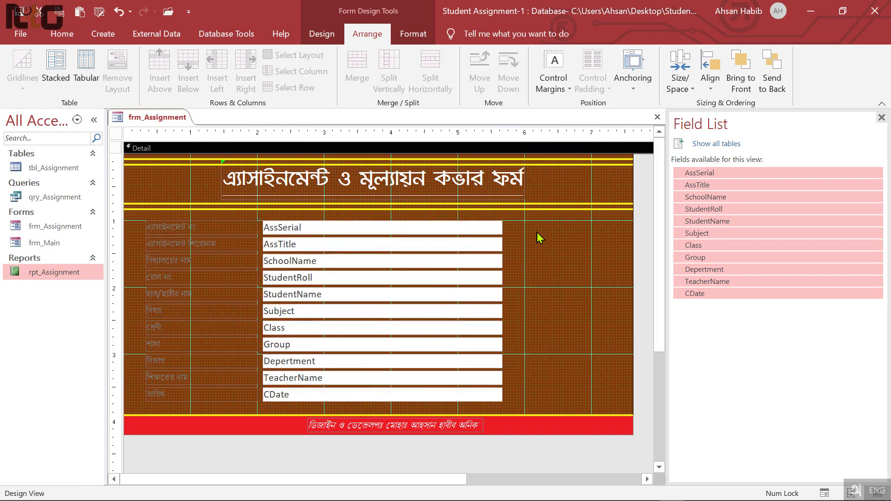
Step: Format all field labels and text boxes in bold Arial with black text
left_click_drag(530, 220, 170, 404)
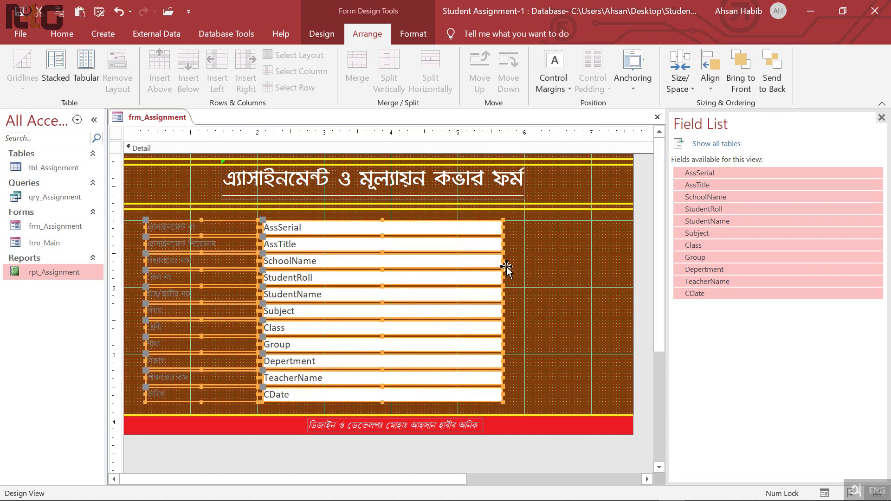
left_click(62, 34)
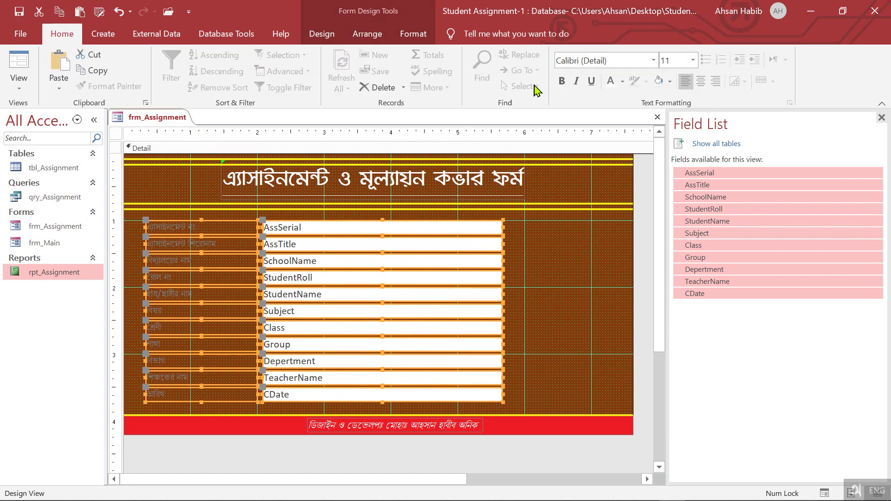
left_click(617, 64)
type("Arial")
key("Return")
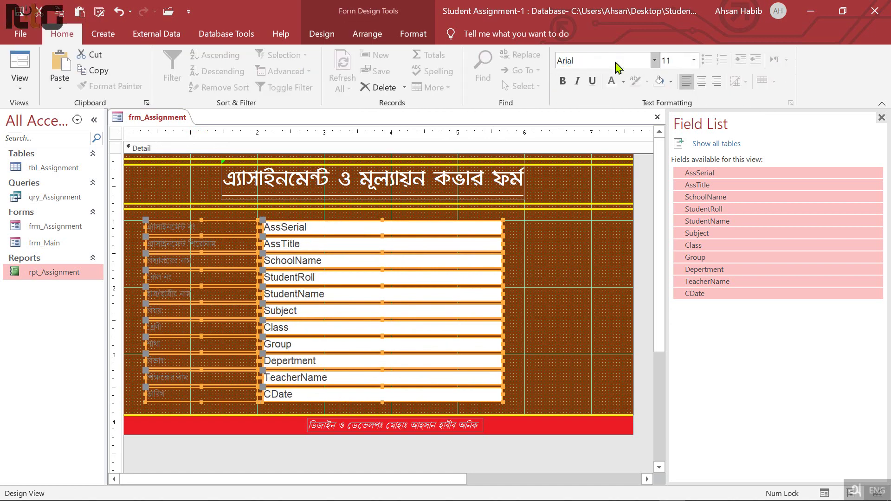
left_click(563, 81)
left_click(624, 82)
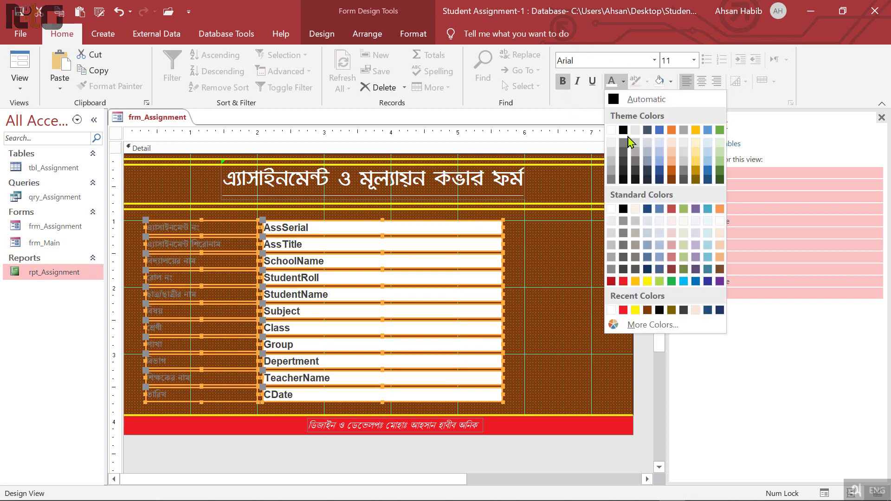
left_click(624, 179)
Step: Give the column of field labels a black outline, a black fill and white text
left_click_drag(138, 220, 213, 412)
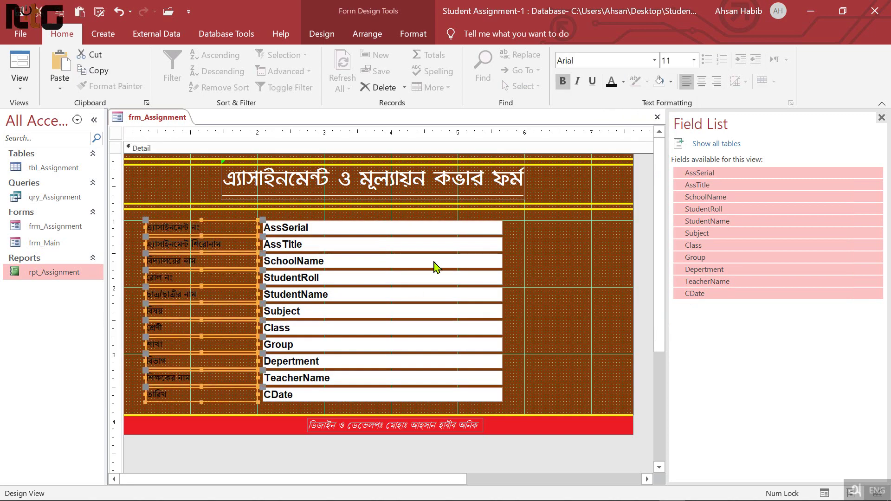
left_click(408, 35)
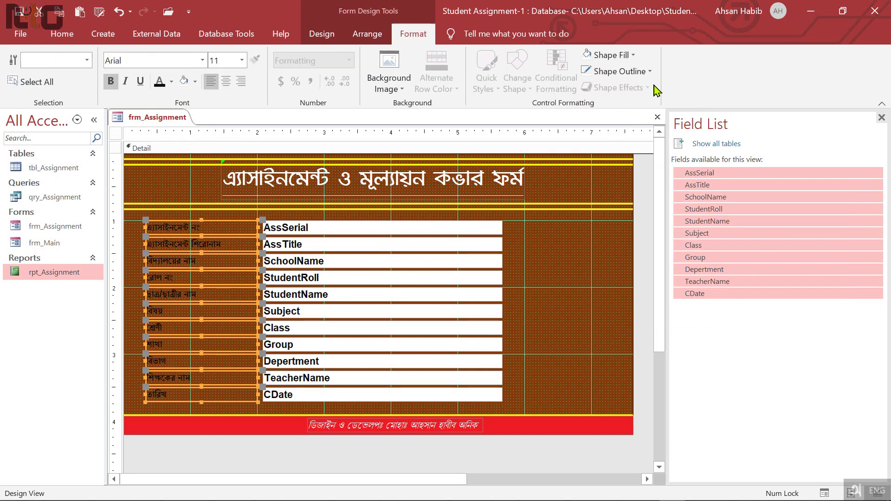
left_click(648, 72)
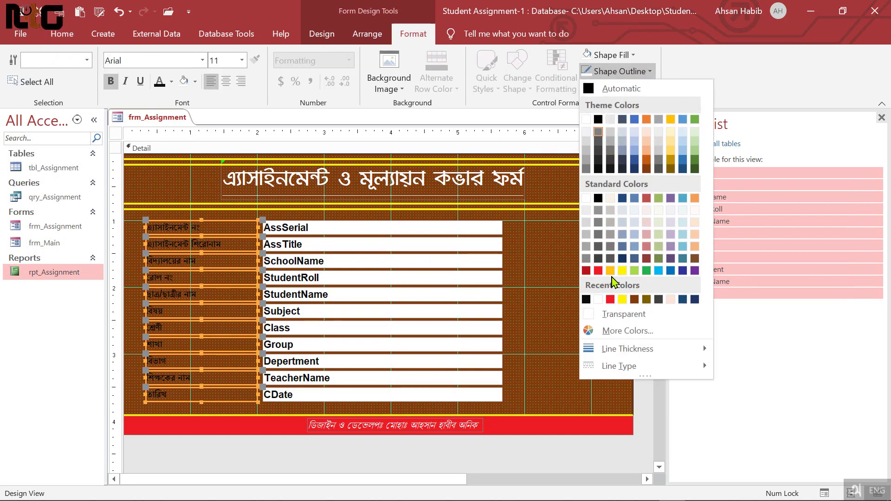
left_click(599, 170)
left_click(632, 55)
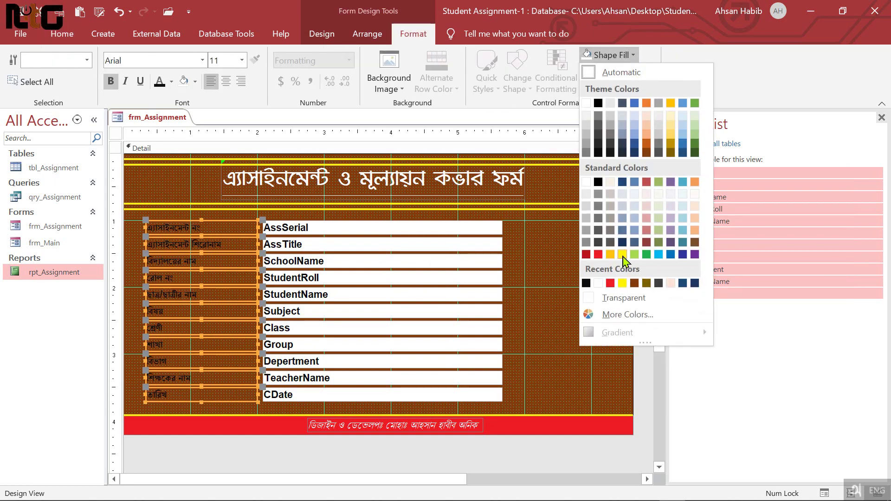
left_click(598, 153)
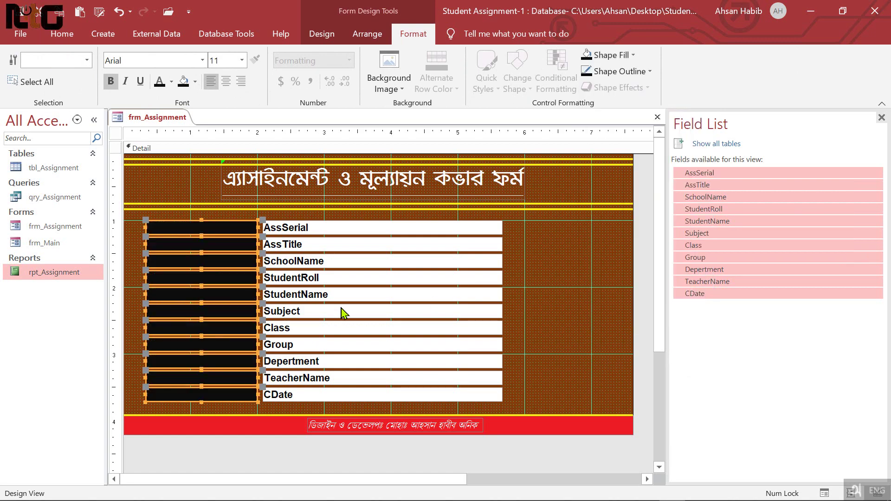
left_click(172, 82)
left_click(159, 130)
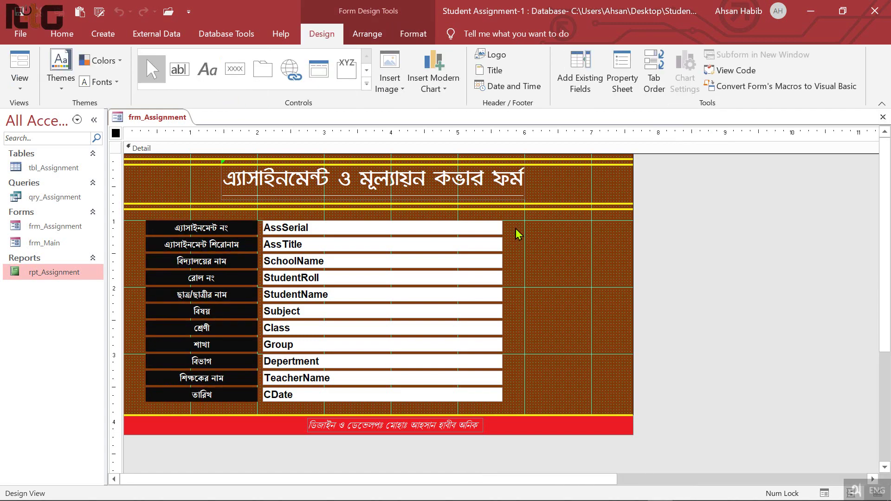
Step: Select the column of field text boxes and open its fill colour choices
left_click_drag(514, 226, 449, 397)
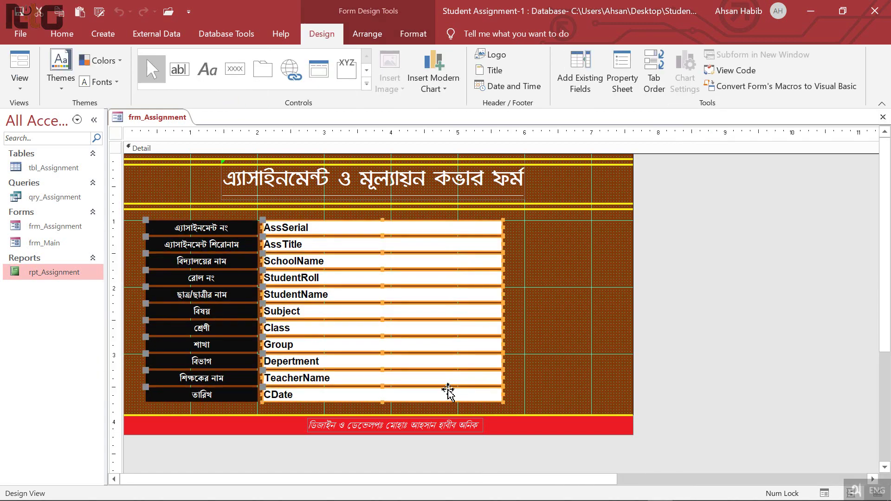
left_click(413, 34)
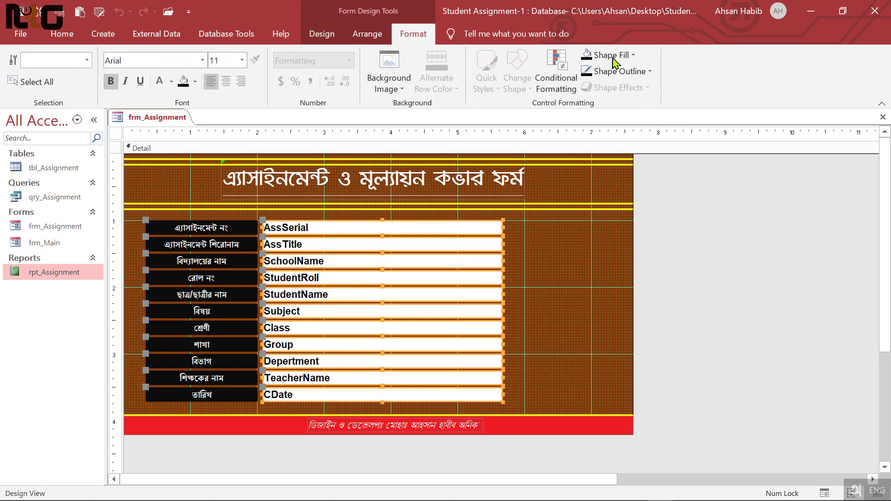
left_click(635, 56)
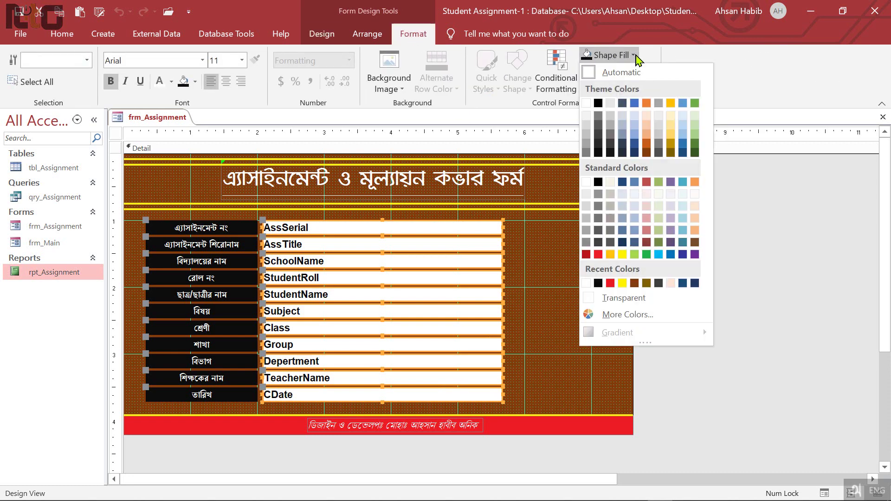
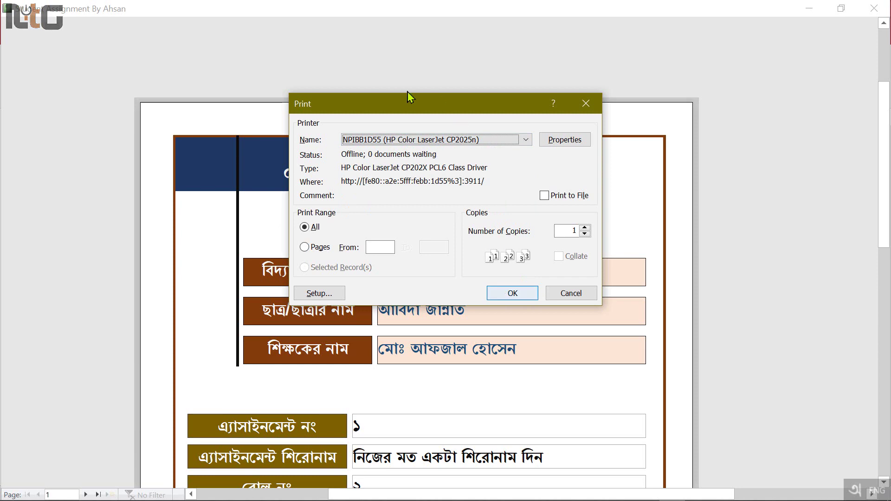
Step: Cancel the print request, look over the assignment report page and close its preview
left_click_drag(406, 112, 525, 111)
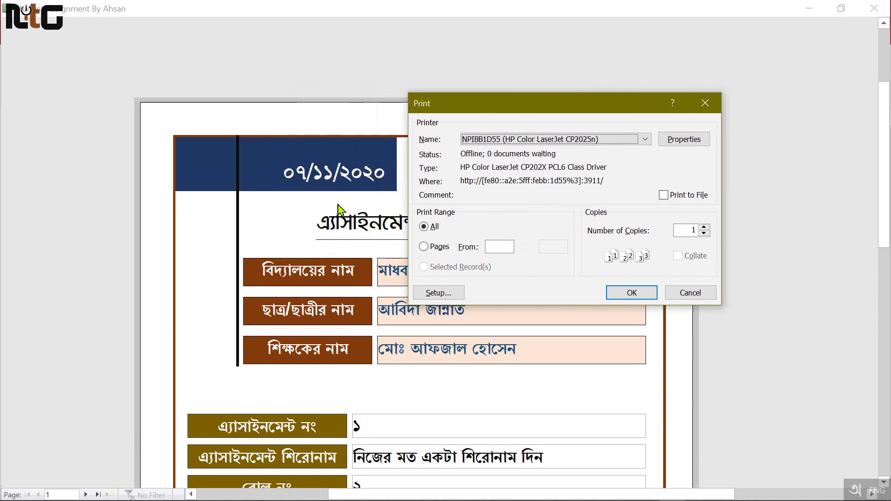
left_click(689, 293)
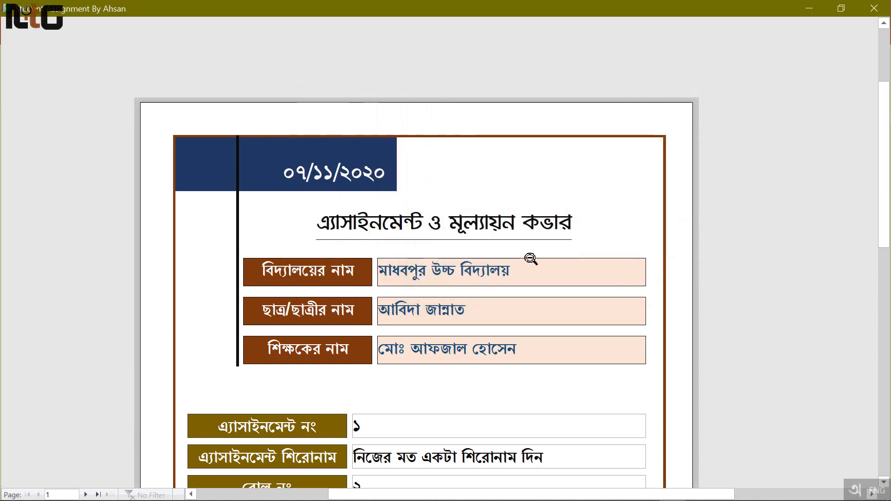
scroll(531, 257, "down", 6)
scroll(527, 246, "up", 8)
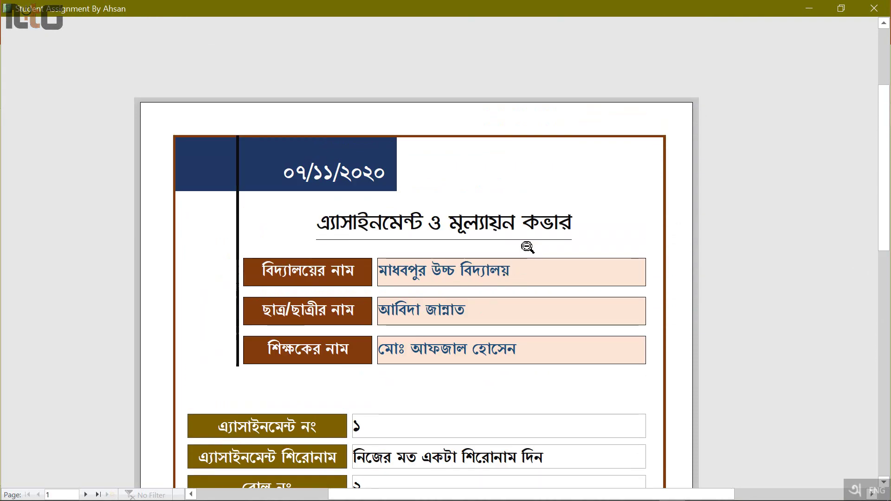
left_click(841, 8)
left_click(527, 69)
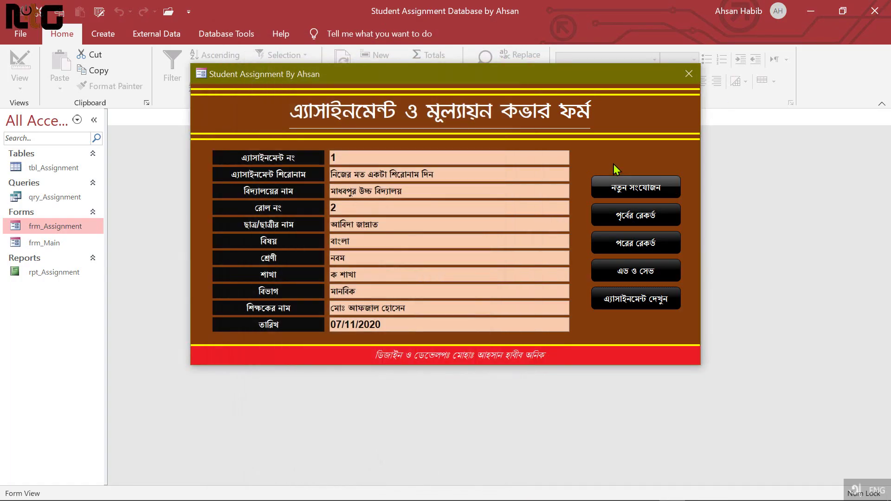
Step: Close the assignment form and take a brief look at the frm_Main form
left_click(689, 73)
double_click(28, 244)
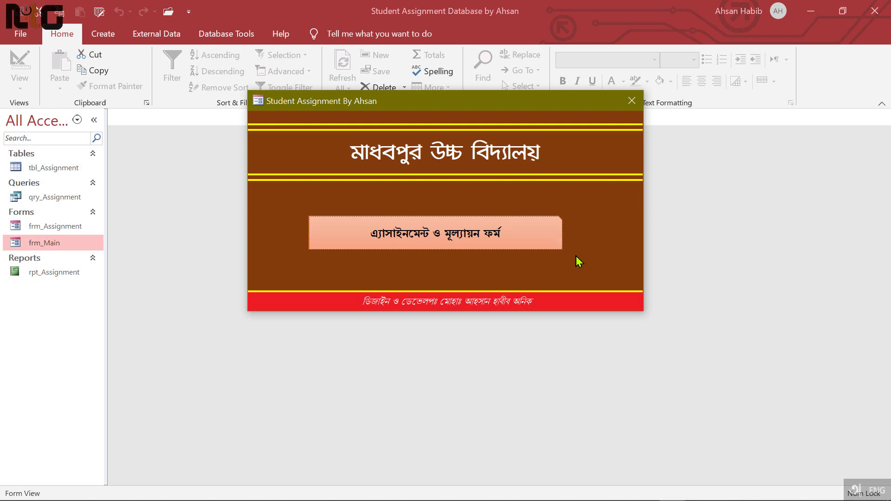
left_click(632, 101)
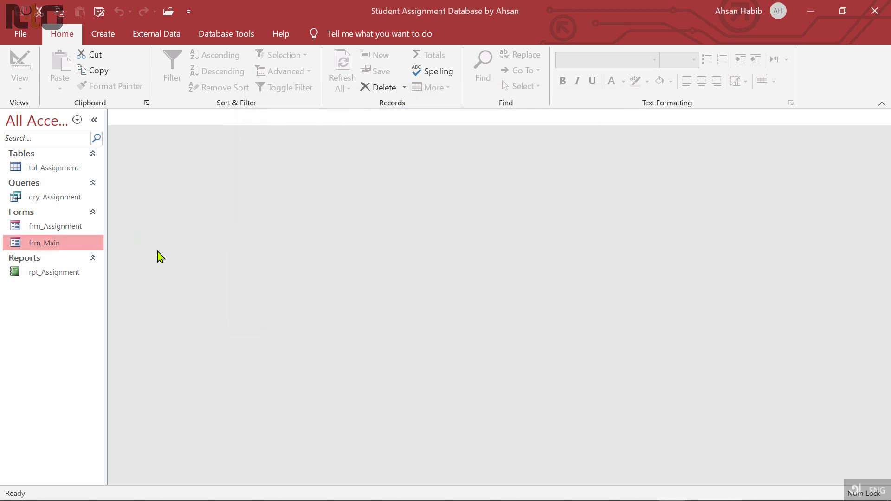
Step: Check where the assignment report opens when launched through frm_Main and the assignment form, and close the open windows
double_click(44, 243)
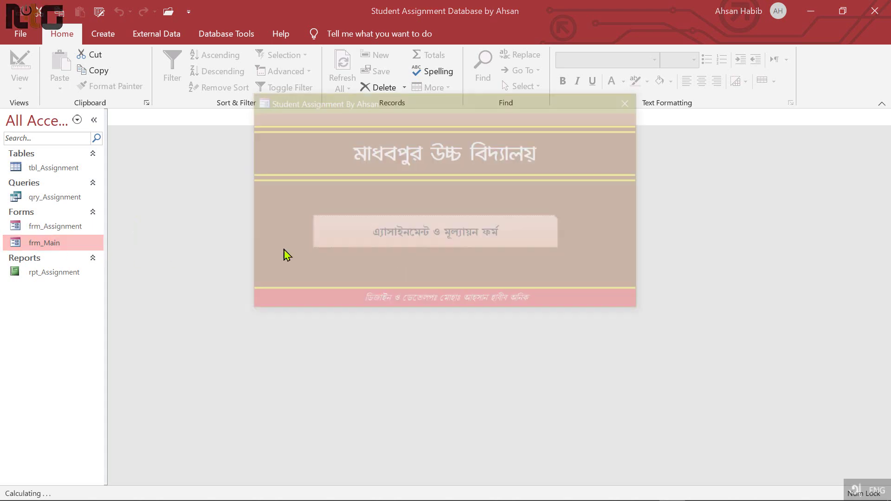
left_click(491, 241)
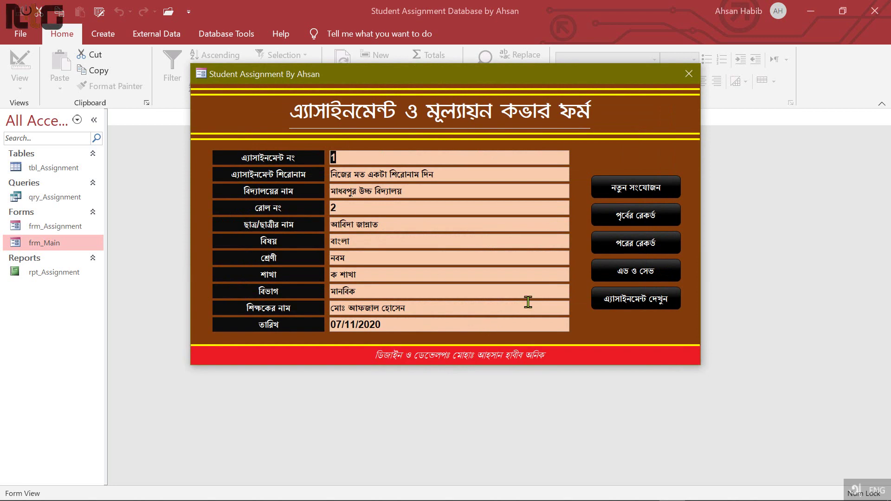
left_click(635, 301)
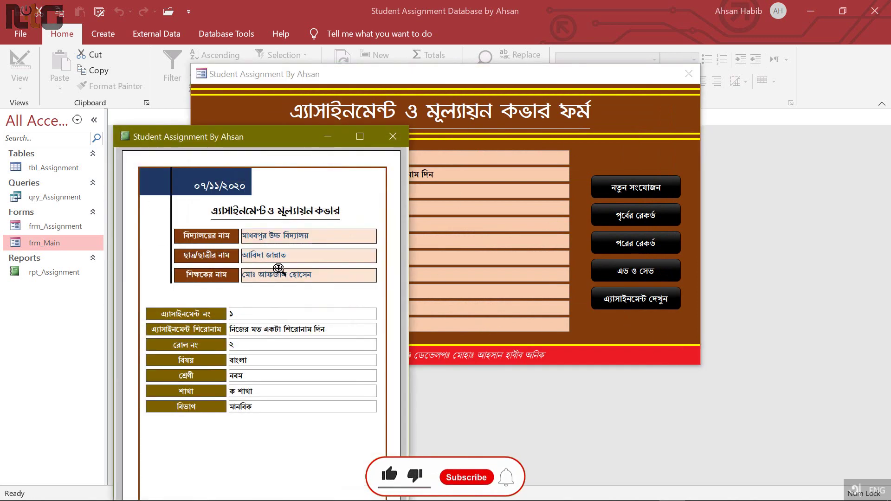
left_click_drag(275, 138, 406, 65)
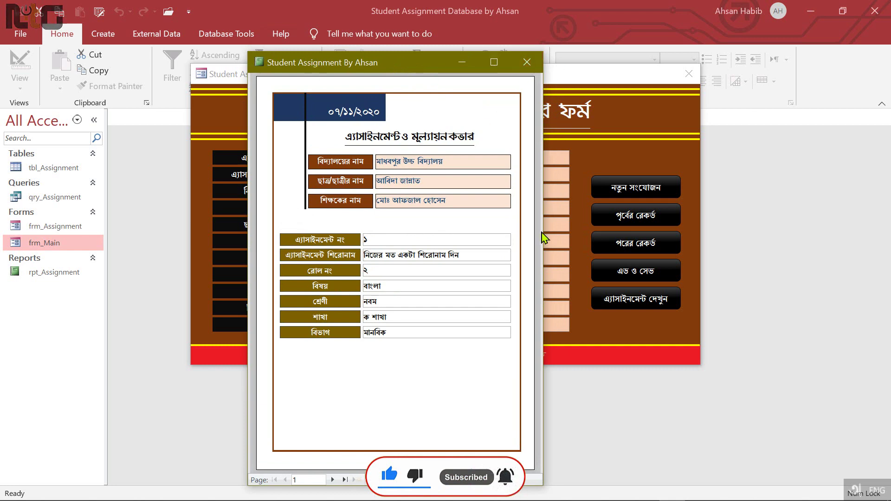
left_click(527, 63)
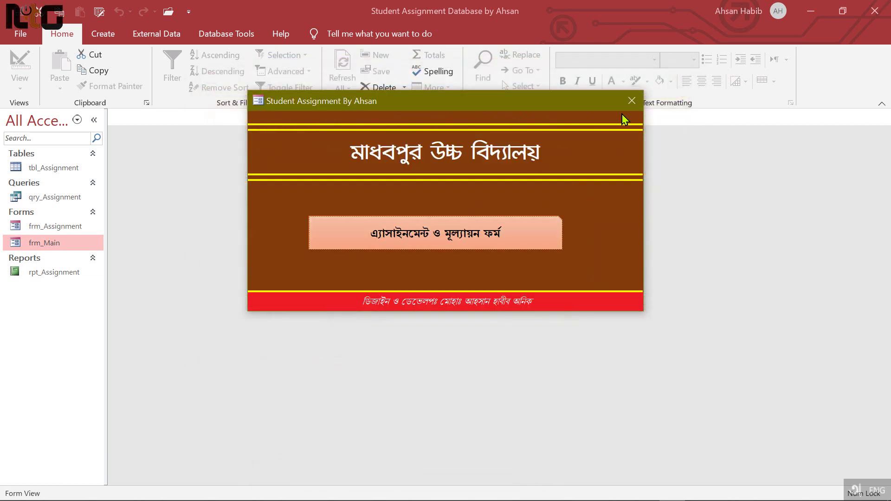
left_click(631, 100)
Step: Set the Auto Center property of the rpt_Assignment report to Yes, save the design and close it
right_click(45, 274)
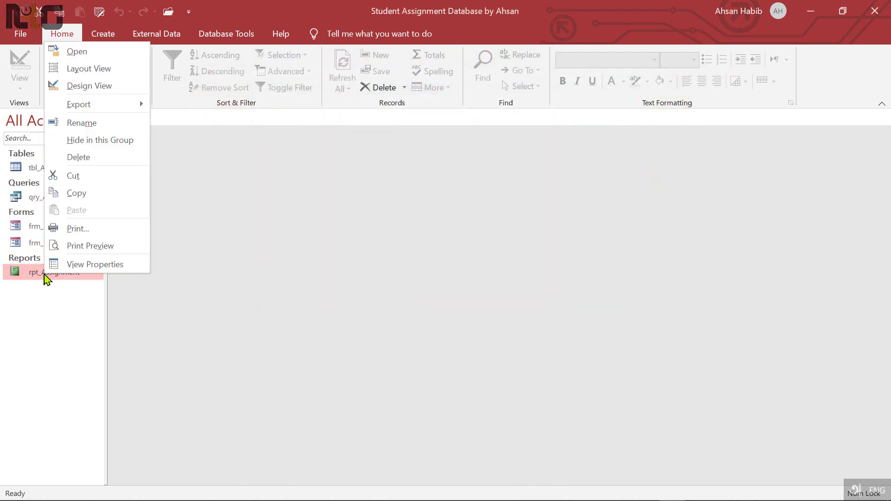
left_click(117, 88)
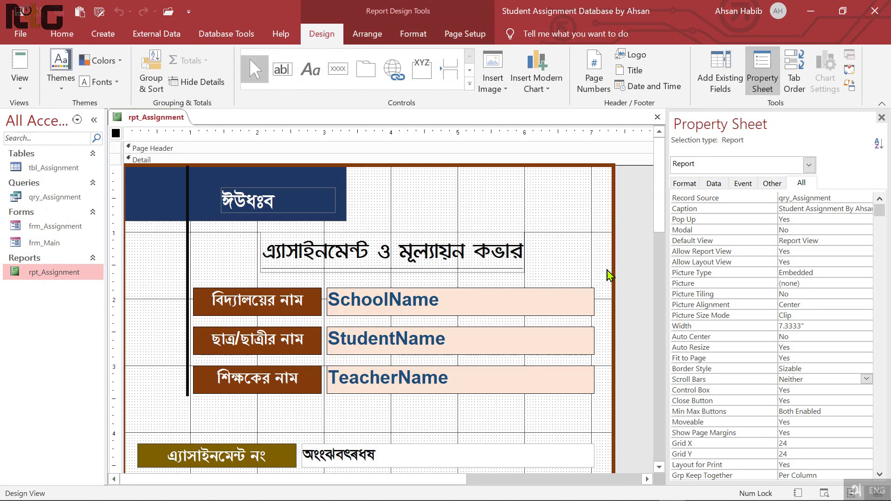
left_click(802, 183)
left_click(801, 339)
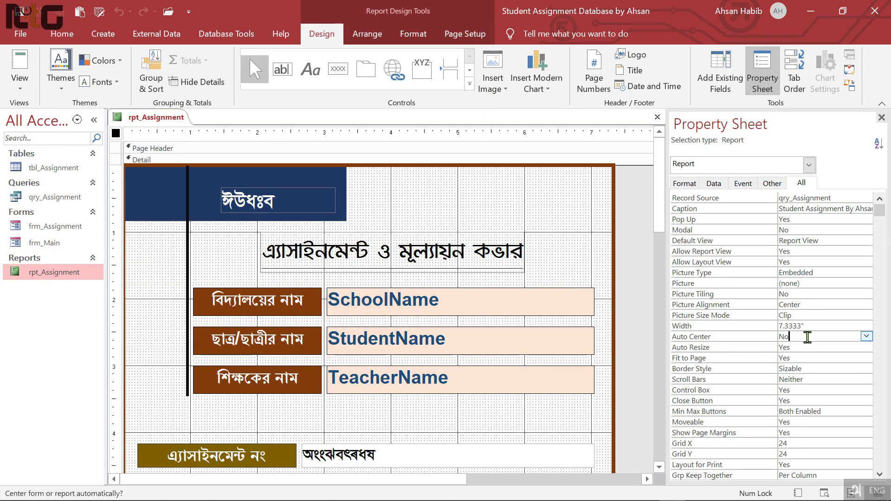
double_click(802, 339)
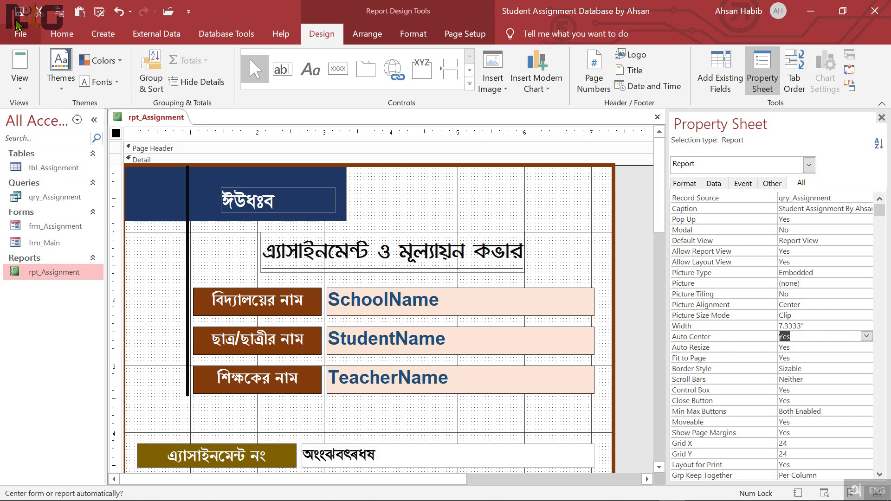
left_click(658, 117)
Step: Check the report's opening position and zoomed text from frm_Assignment, and close both the report and the form
left_click(648, 302)
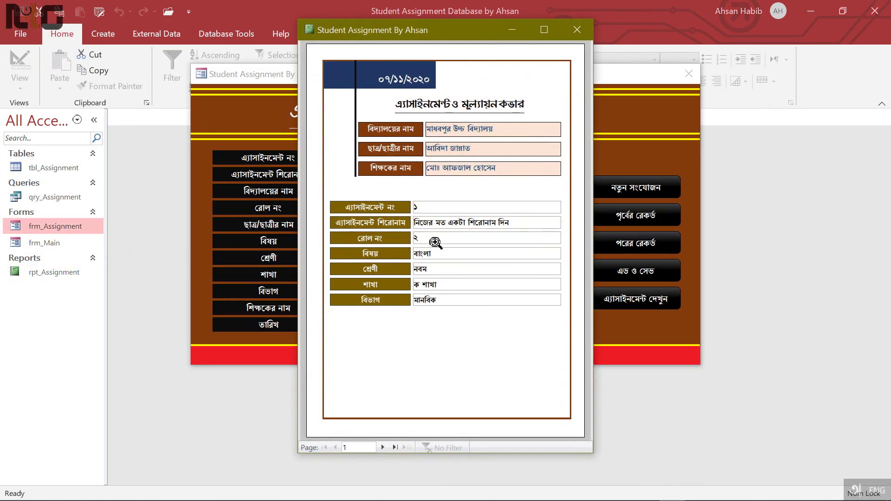
left_click(485, 194)
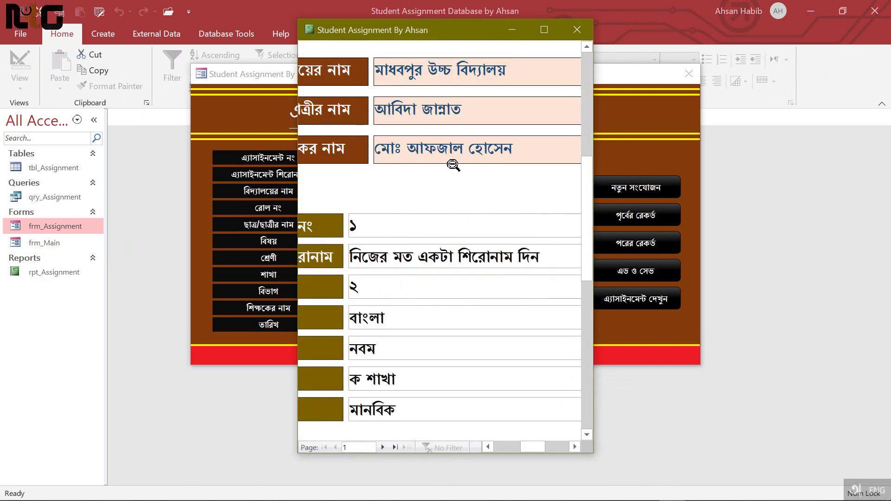
key("ctrl+w")
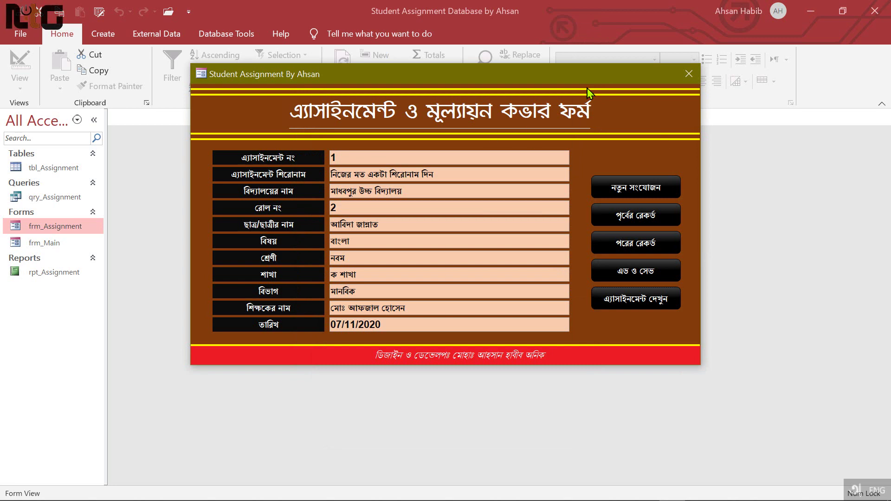
left_click_drag(529, 71, 513, 119)
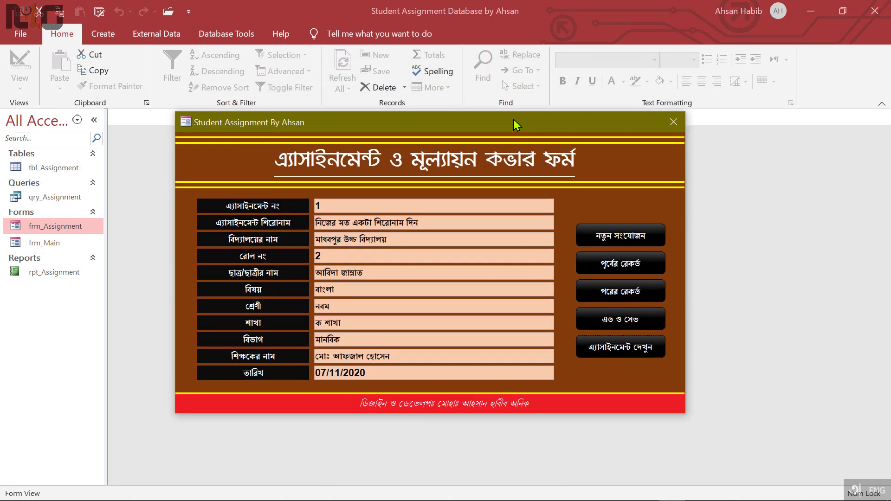
left_click(674, 122)
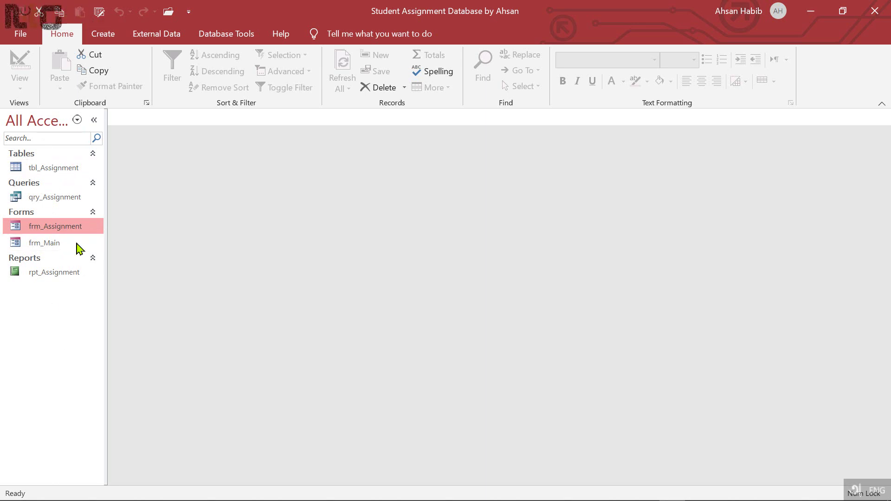
Step: Open the tbl_Assignment design and examine the data types and captions of the fields from AssSerial to Class
right_click(65, 171)
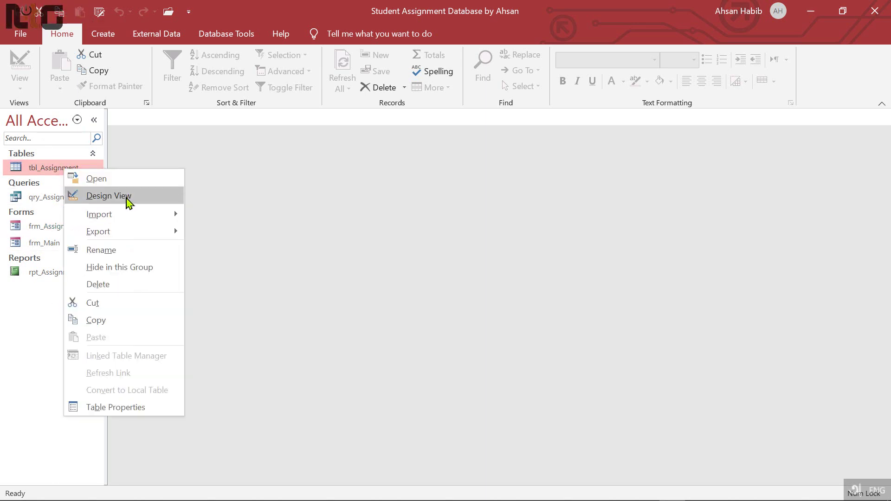
left_click(135, 200)
left_click(176, 144)
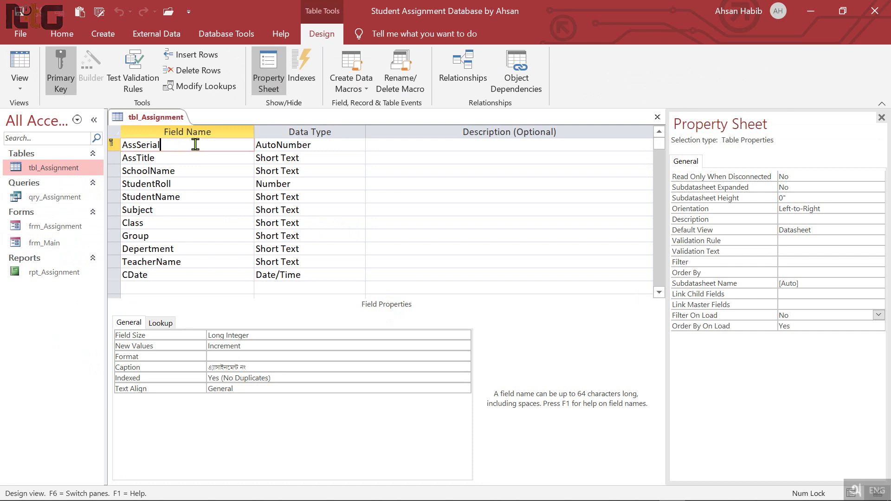
left_click(186, 156)
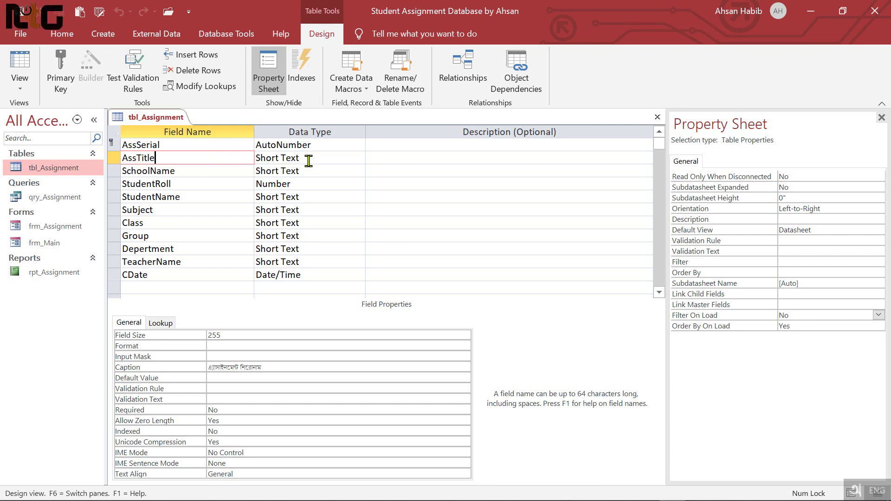
left_click(217, 170)
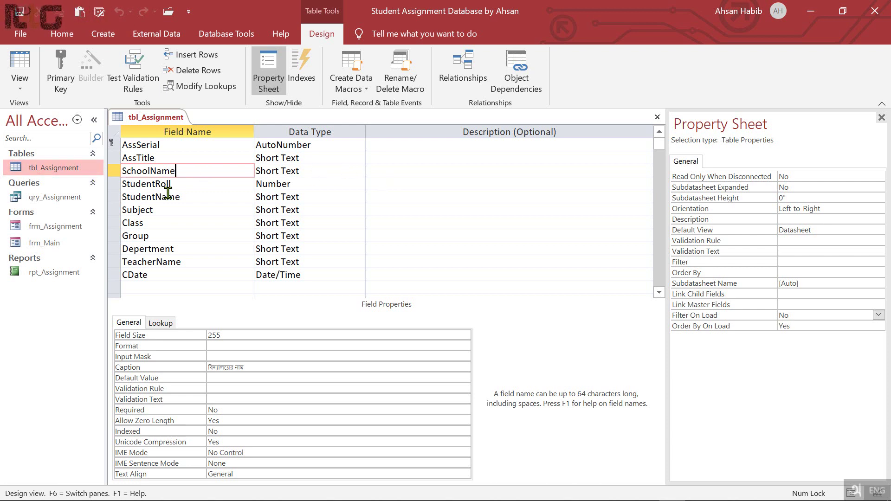
left_click(216, 183)
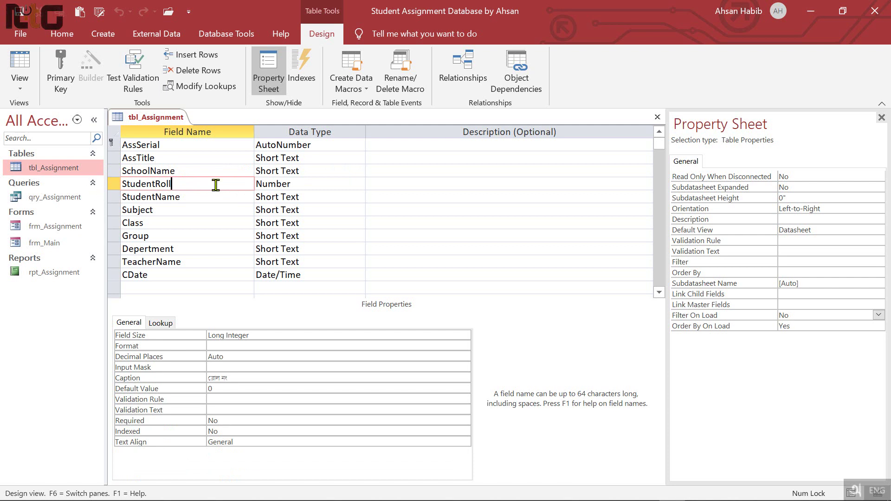
left_click(212, 197)
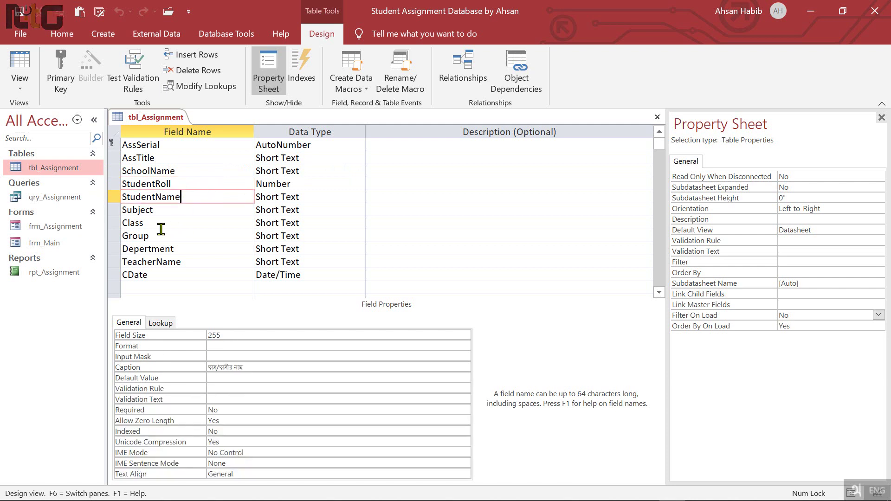
left_click(172, 213)
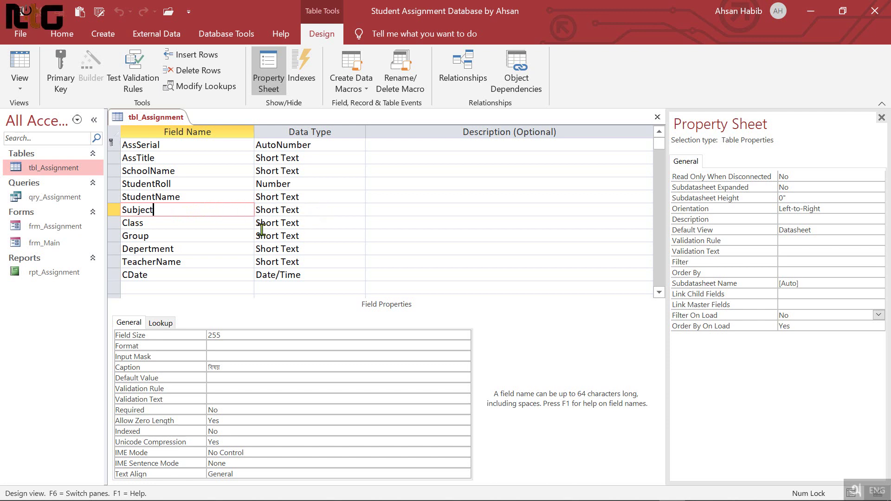
left_click(158, 222)
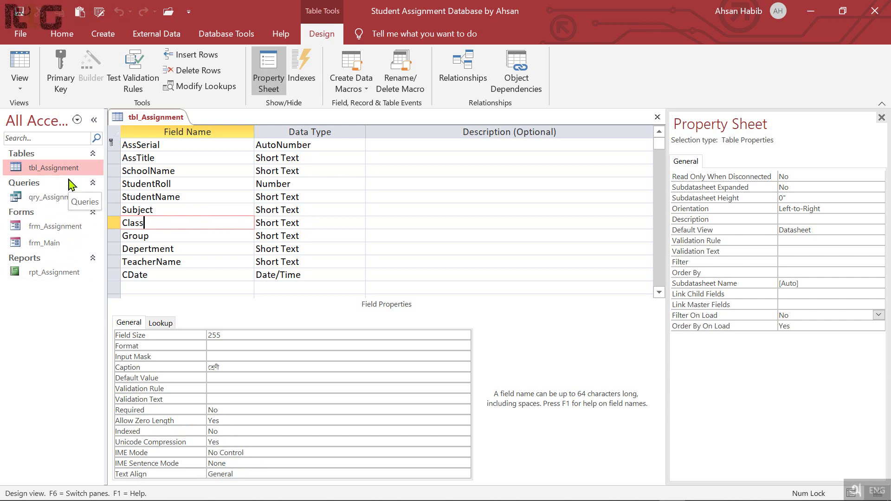
Step: Examine the data types and properties of the Group, Depertment, TeacherName and CDate fields in tbl_Assignment
left_click(178, 236)
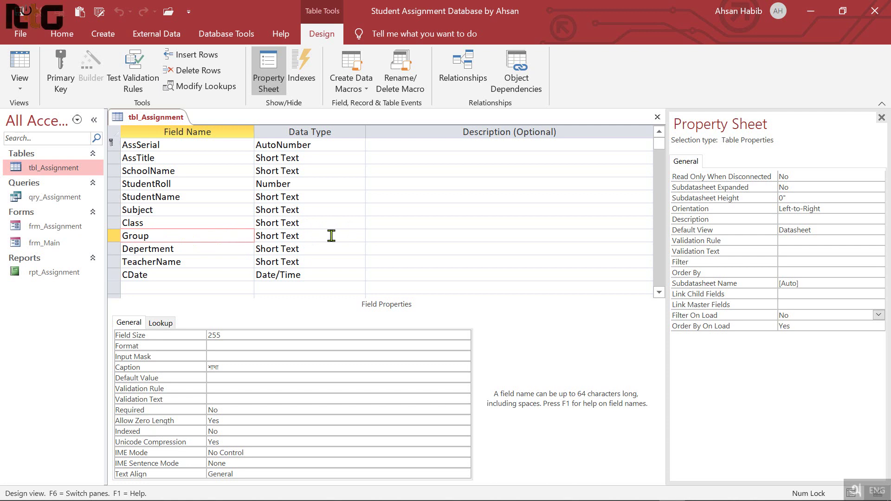
left_click(195, 248)
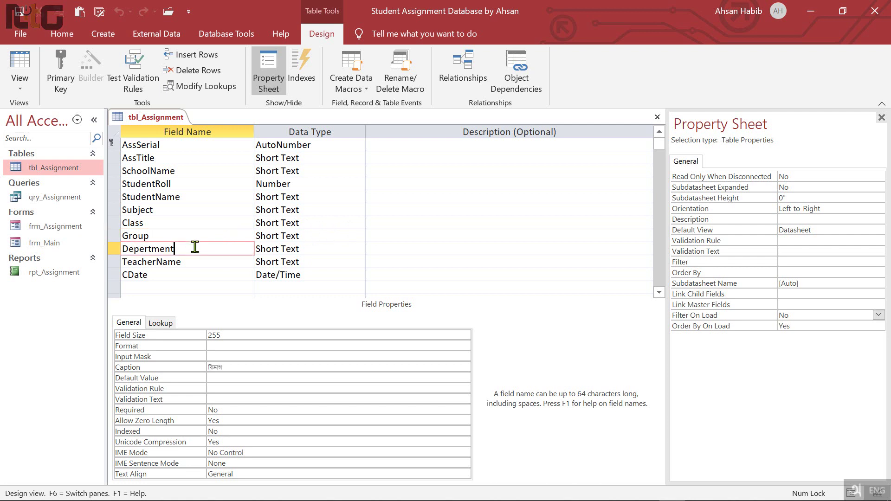
scroll(342, 247, "down", 2)
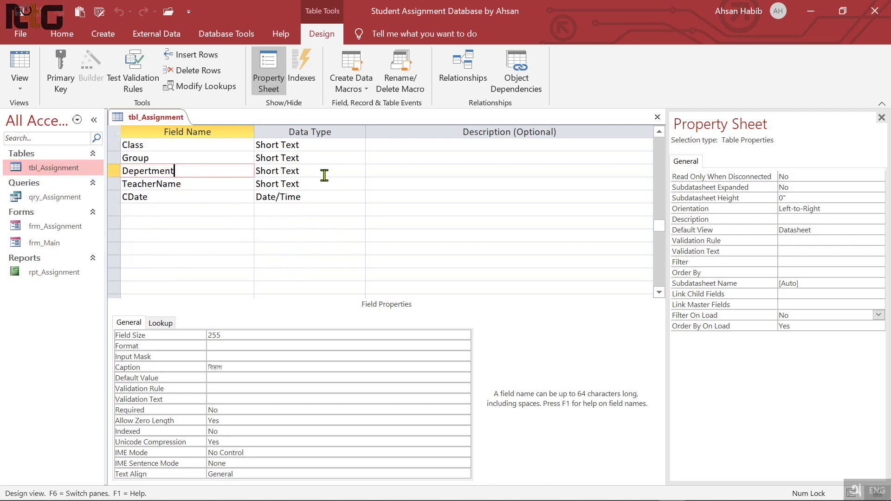
left_click(200, 185)
scroll(202, 184, "up", 1)
scroll(203, 185, "up", 1)
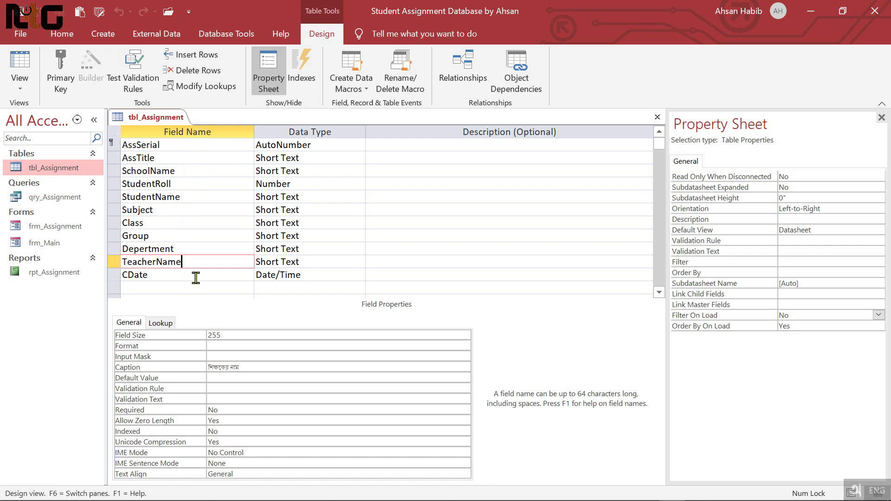
scroll(198, 243, "down", 1)
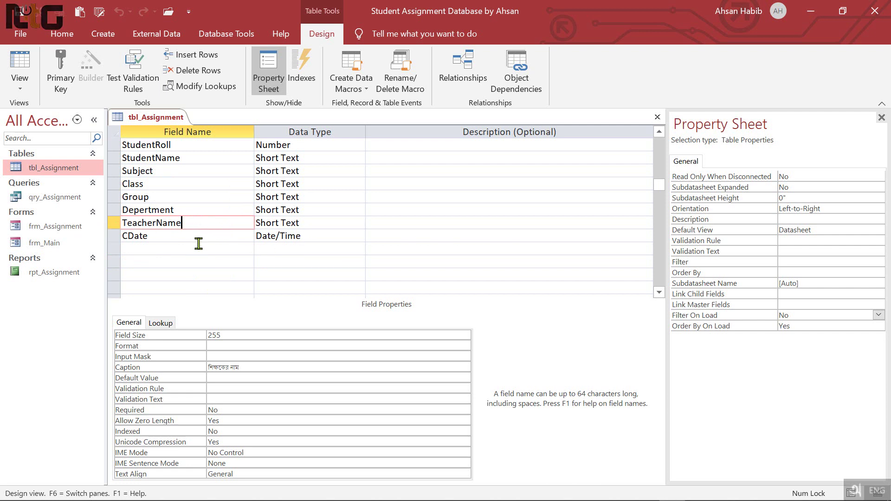
left_click(182, 237)
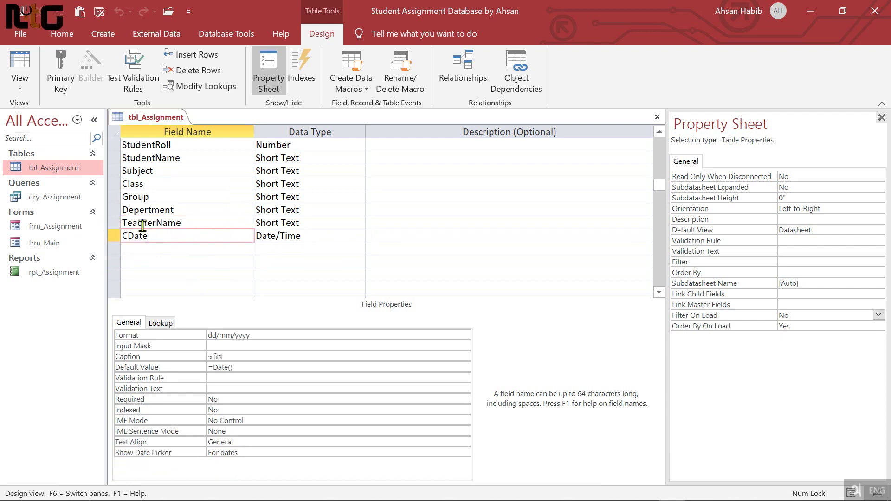
scroll(226, 206, "up", 1)
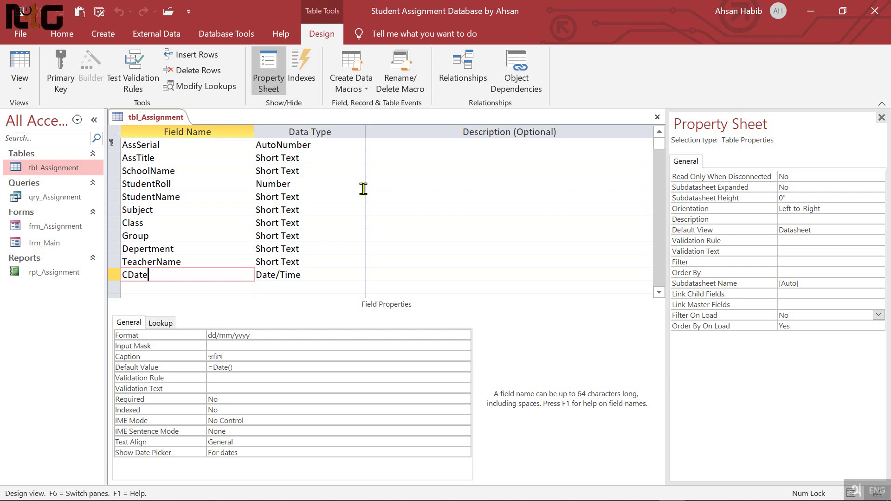
Step: Close the tbl_Assignment design and exit the Student Assignment Database
left_click(657, 117)
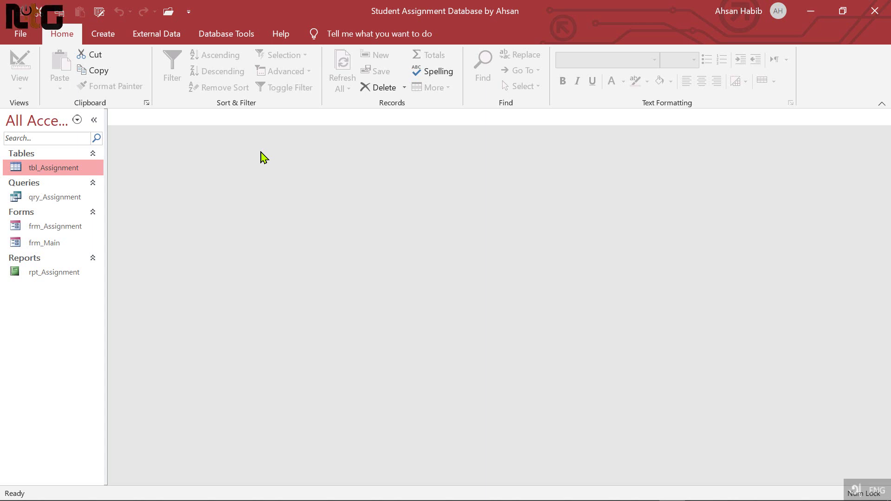
key("alt+F4")
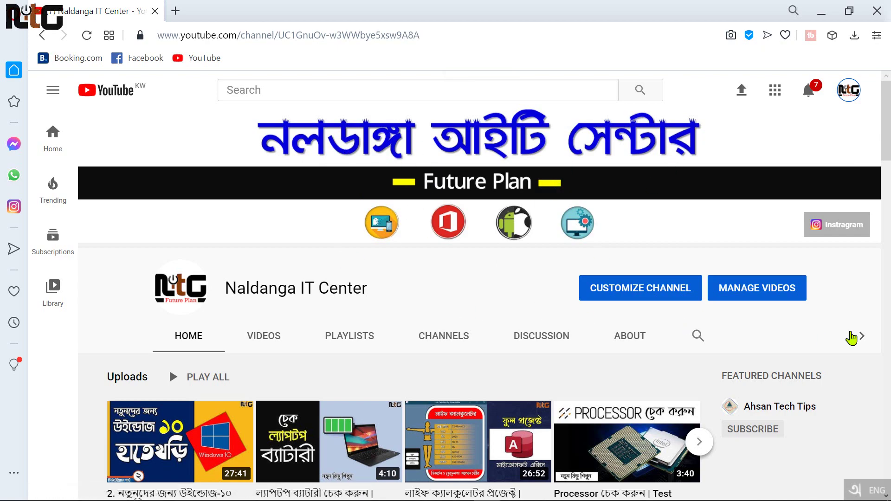
Step: Look through the uploads, popular uploads and playlist sections on the Naldanga IT Center channel's YouTube home page
scroll(764, 271, "down", 5)
scroll(856, 303, "down", 5)
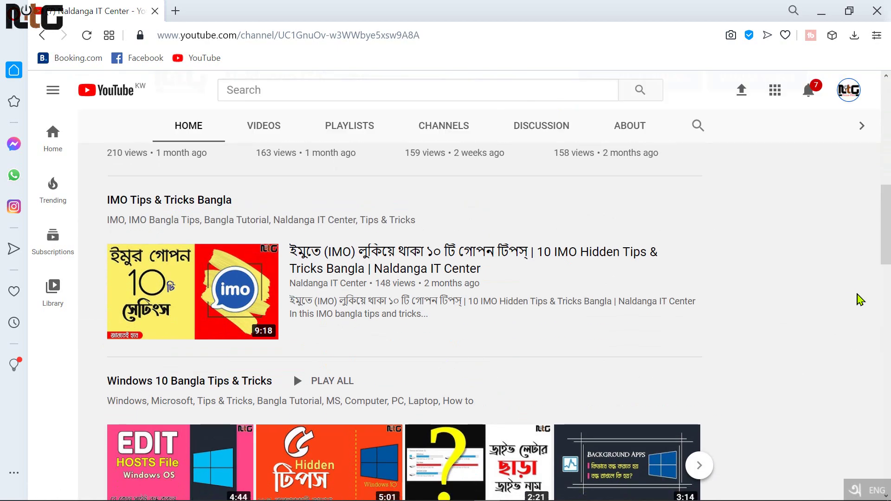
scroll(859, 299, "up", 2)
scroll(860, 300, "up", 7)
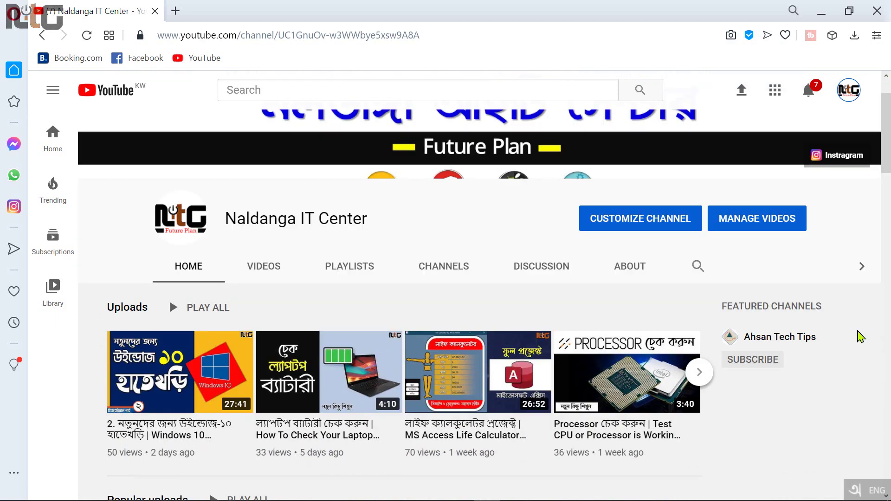
scroll(859, 334, "down", 4)
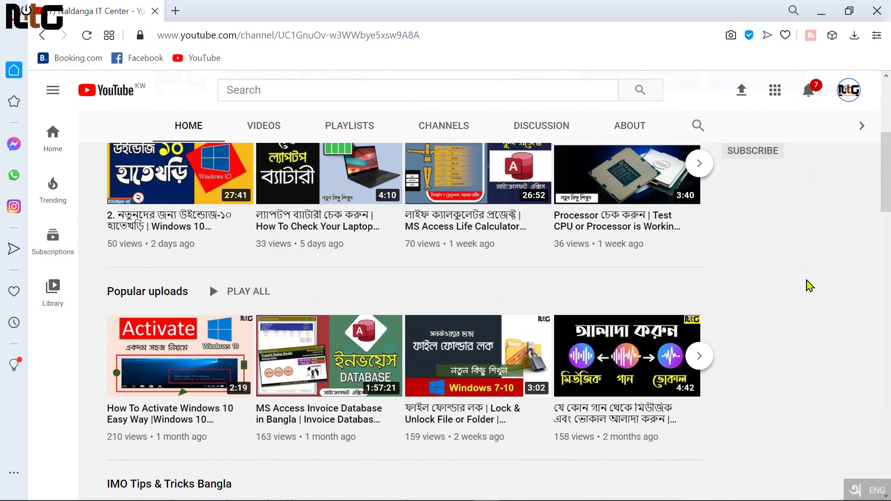
scroll(808, 285, "up", 6)
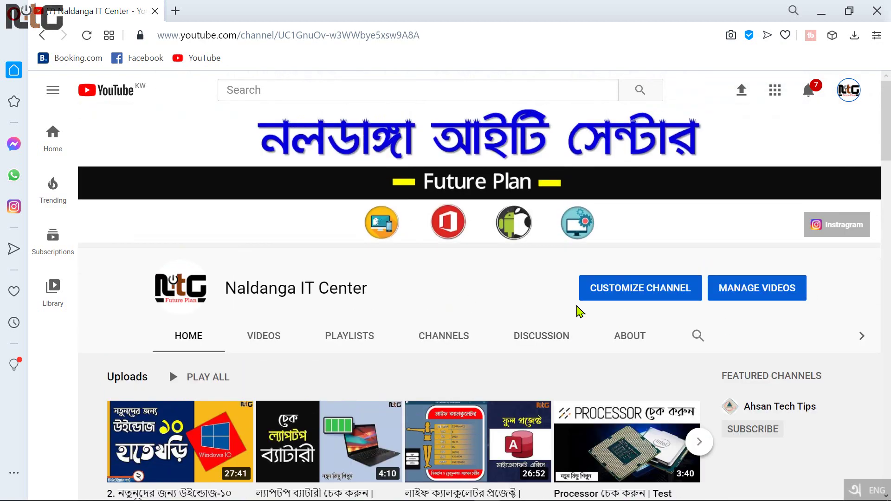
scroll(826, 335, "down", 3)
scroll(589, 334, "up", 3)
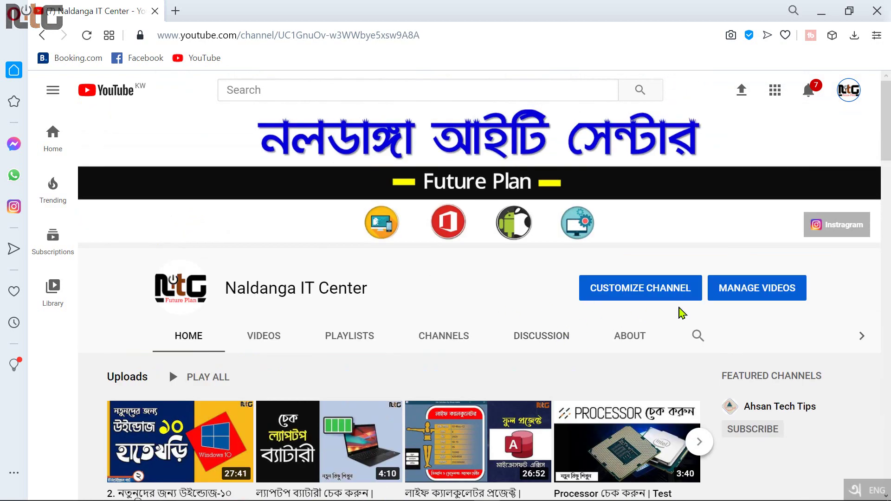